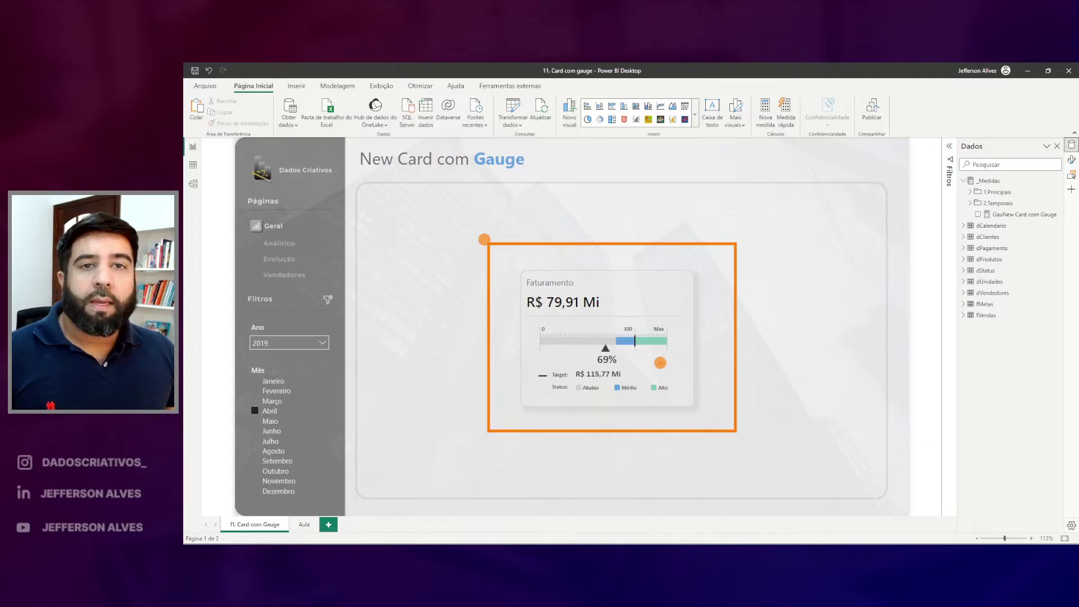
pyautogui.moveTo(524, 314)
pyautogui.mouseDown()
pyautogui.moveTo(646, 389)
pyautogui.moveTo(689, 401)
pyautogui.mouseUp()
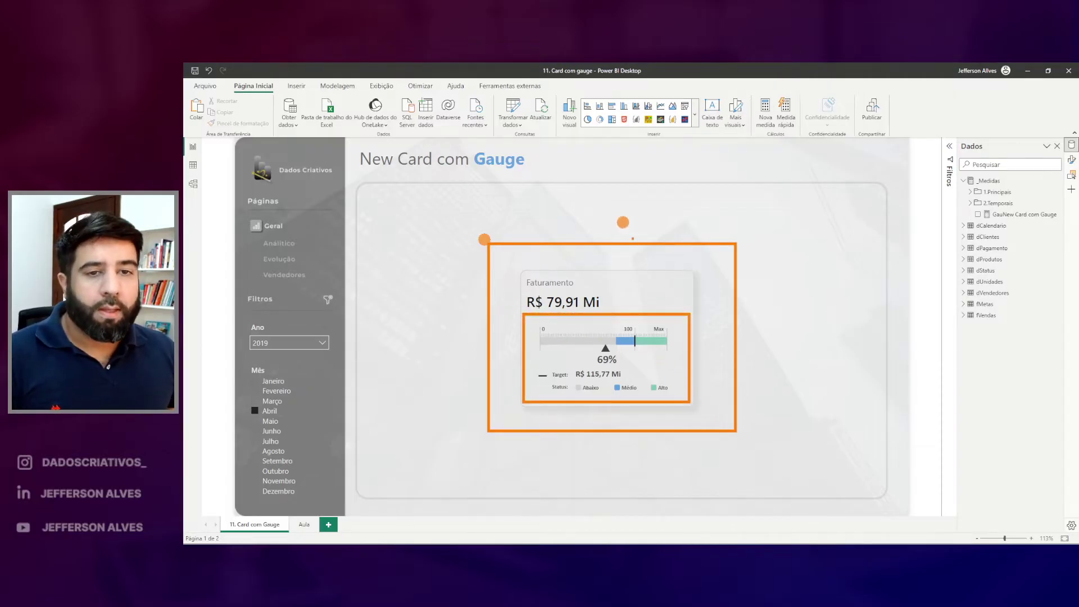
pyautogui.press('e')
pyautogui.moveTo(521, 274); pyautogui.dragTo(612, 307)
pyautogui.moveTo(564, 364); pyautogui.dragTo(634, 390)
pyautogui.moveTo(607, 336); pyautogui.dragTo(588, 367)
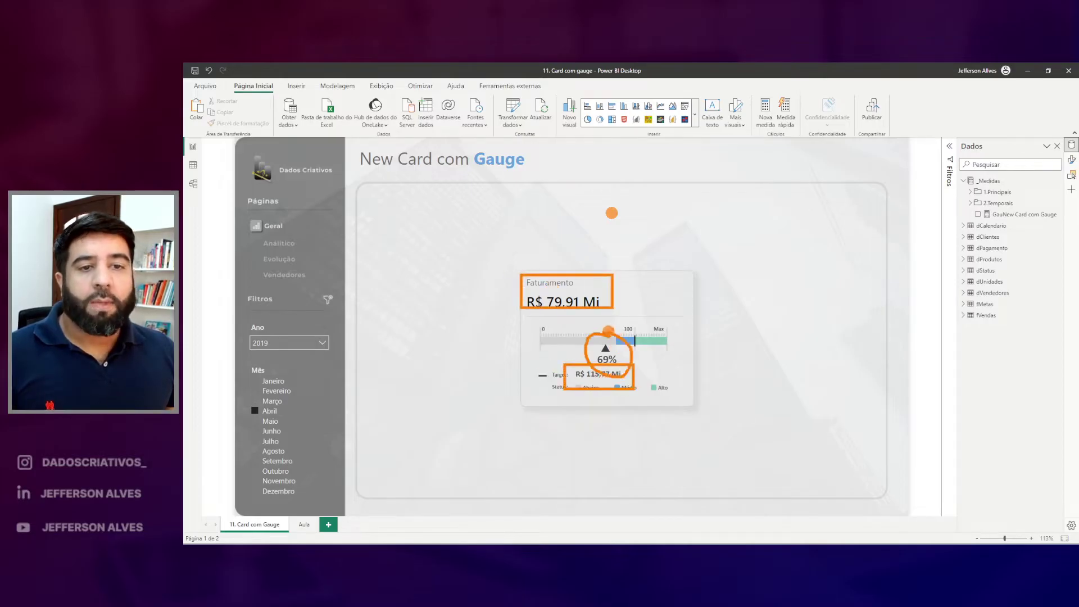
pyautogui.press('Escape')
# - Filter the report by several different months, finishing with Fevereiro, to check how the gauge card responds
pyautogui.click(274, 433)
pyautogui.click(271, 442)
pyautogui.click(276, 461)
pyautogui.click(272, 400)
pyautogui.click(276, 390)
pyautogui.moveTo(491, 253); pyautogui.dragTo(787, 472)
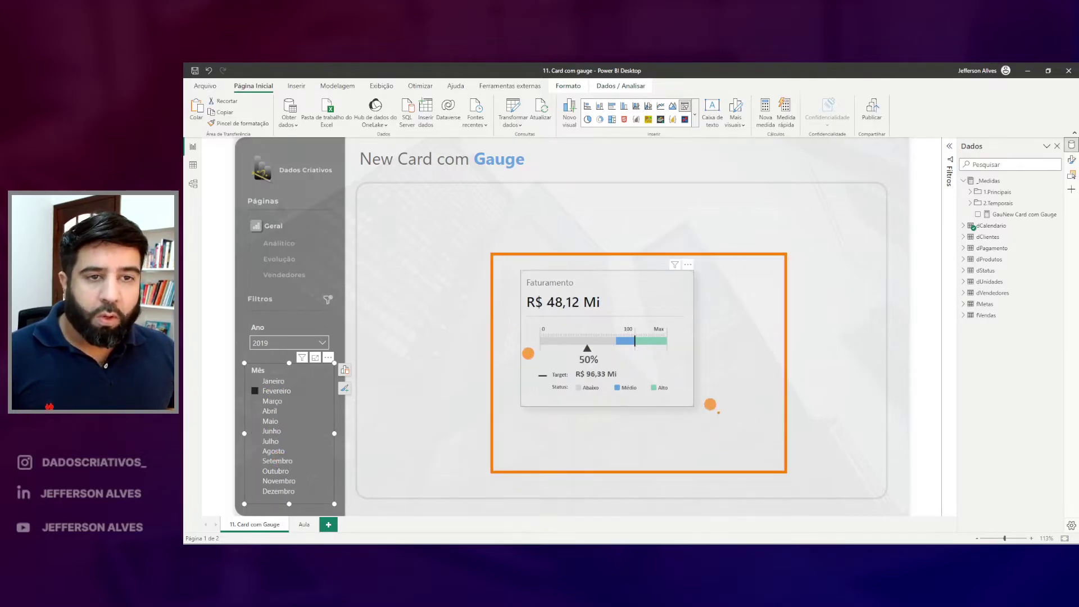
pyautogui.press('Escape')
# - Select the Faturamento gauge card and open its visual-building options
pyautogui.click(637, 276)
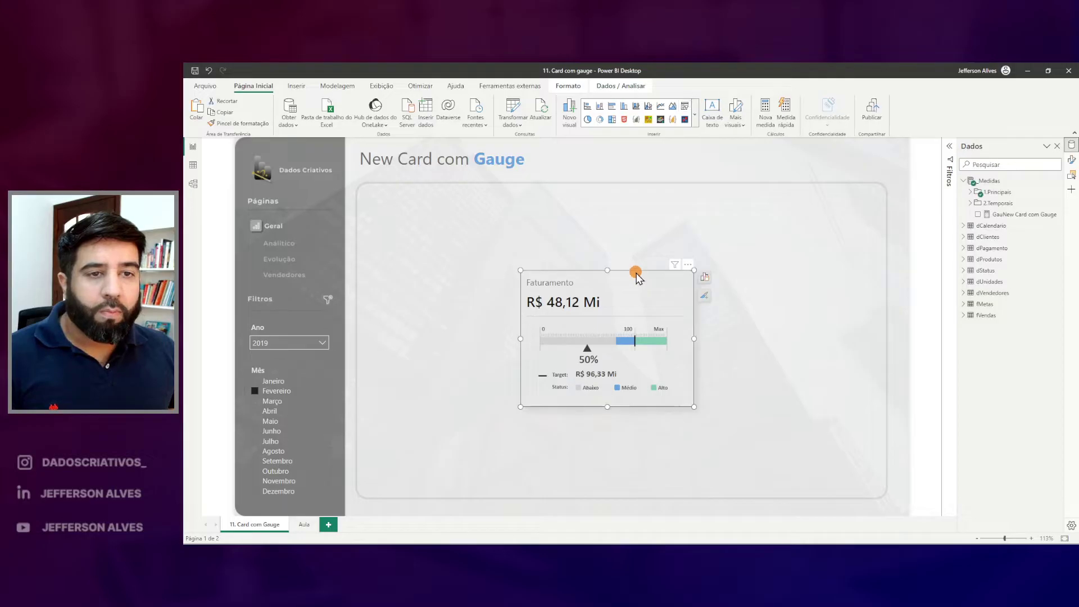
pyautogui.click(704, 278)
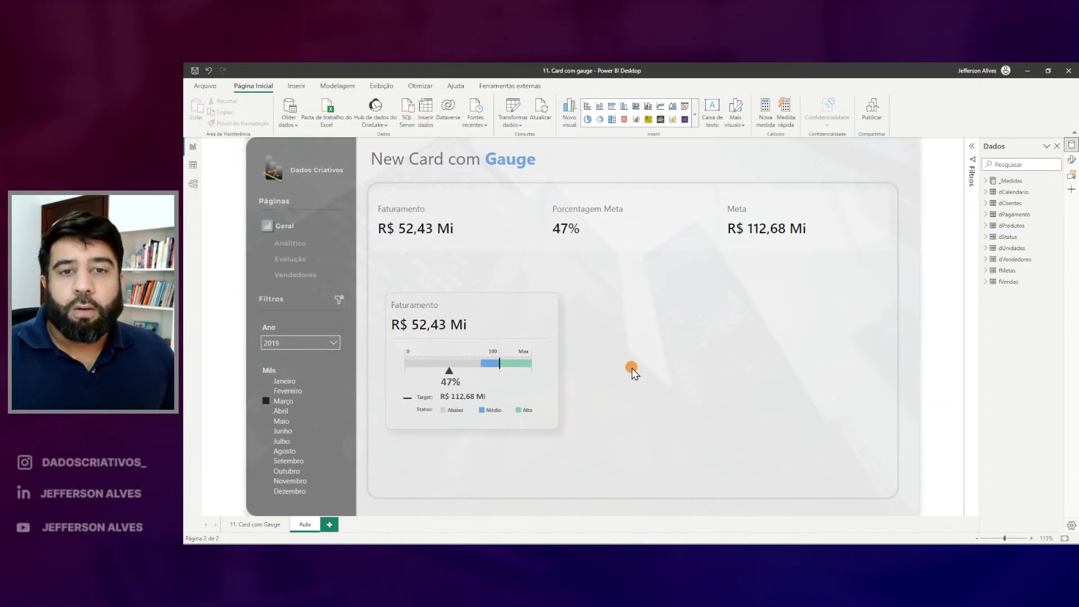
pyautogui.moveTo(388, 332); pyautogui.dragTo(566, 420)
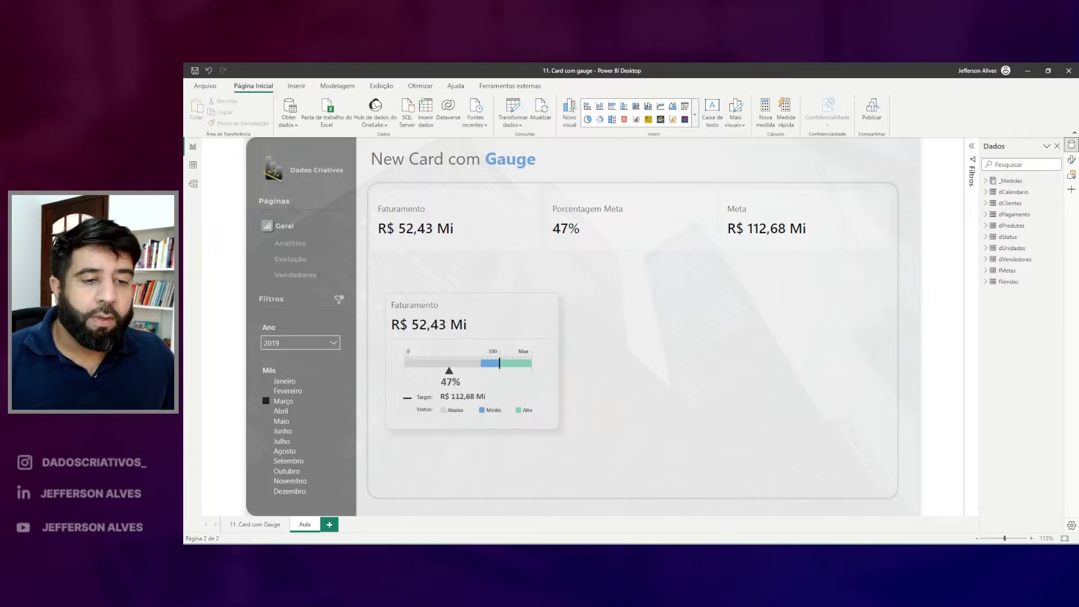
# - Switch to the browser and open the LinkedIn profile of the person credited in the gauge card post
pyautogui.hotkey('alt', 'Tab')
pyautogui.scroll(-1, 669, 504)
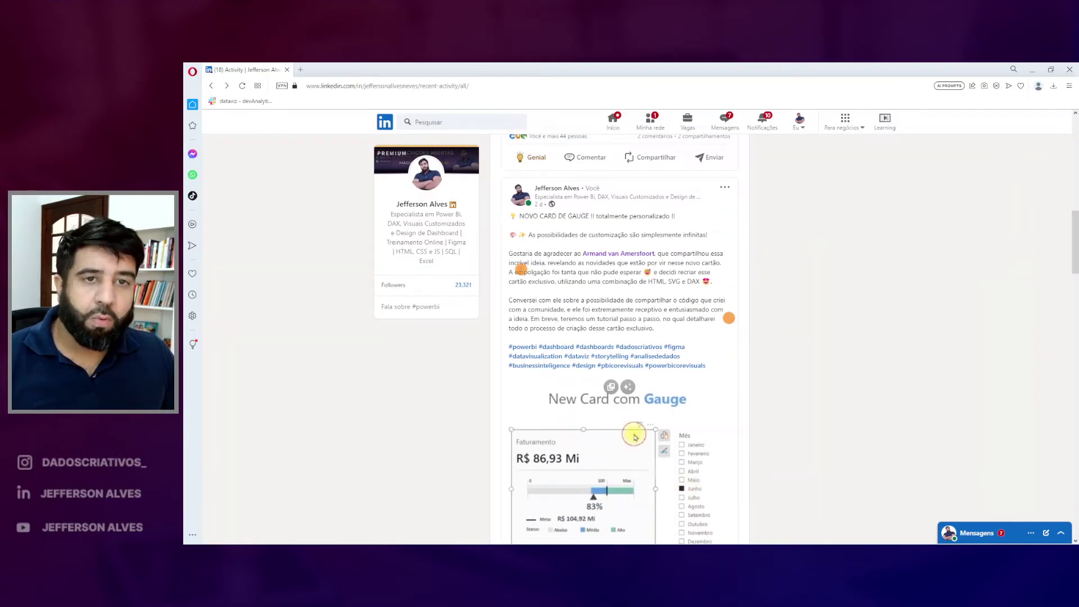
pyautogui.moveTo(576, 238); pyautogui.dragTo(676, 270)
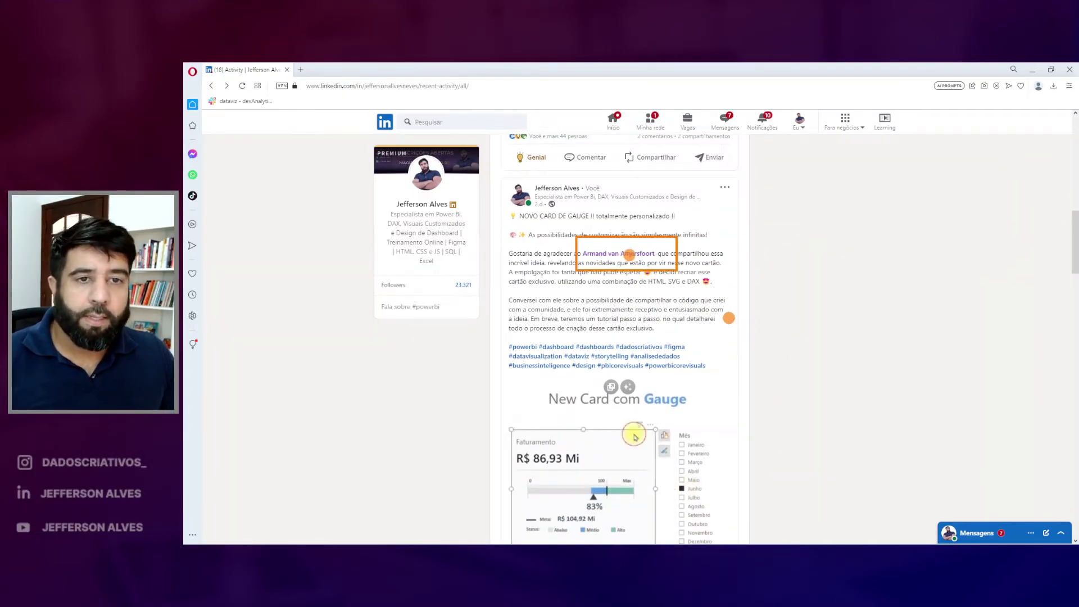
pyautogui.click(628, 254)
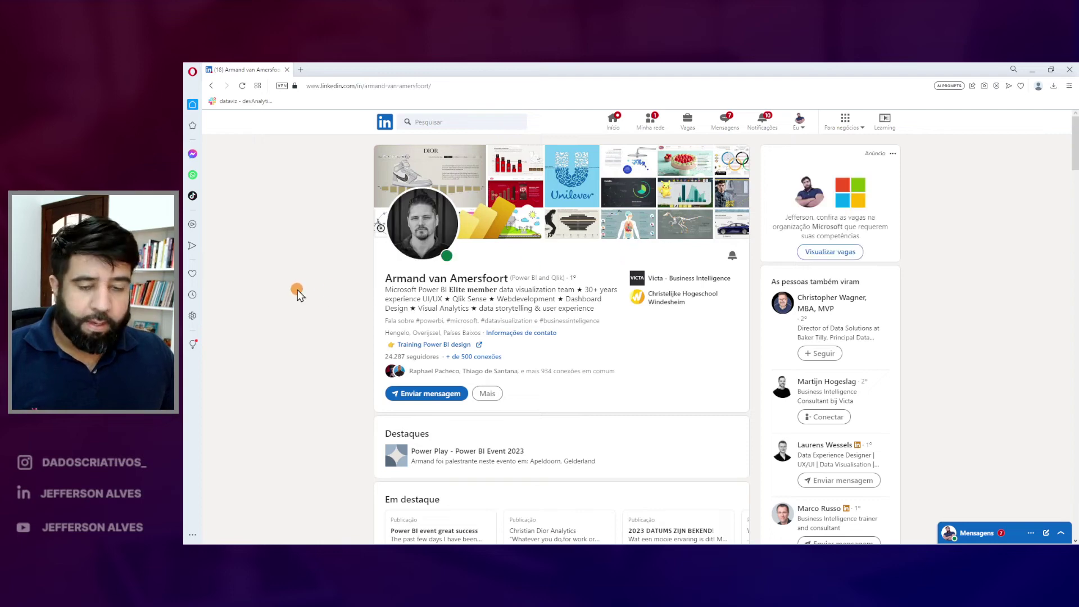
# - Open the complete list of posts published by this LinkedIn profile
pyautogui.moveTo(398, 207); pyautogui.dragTo(297, 149)
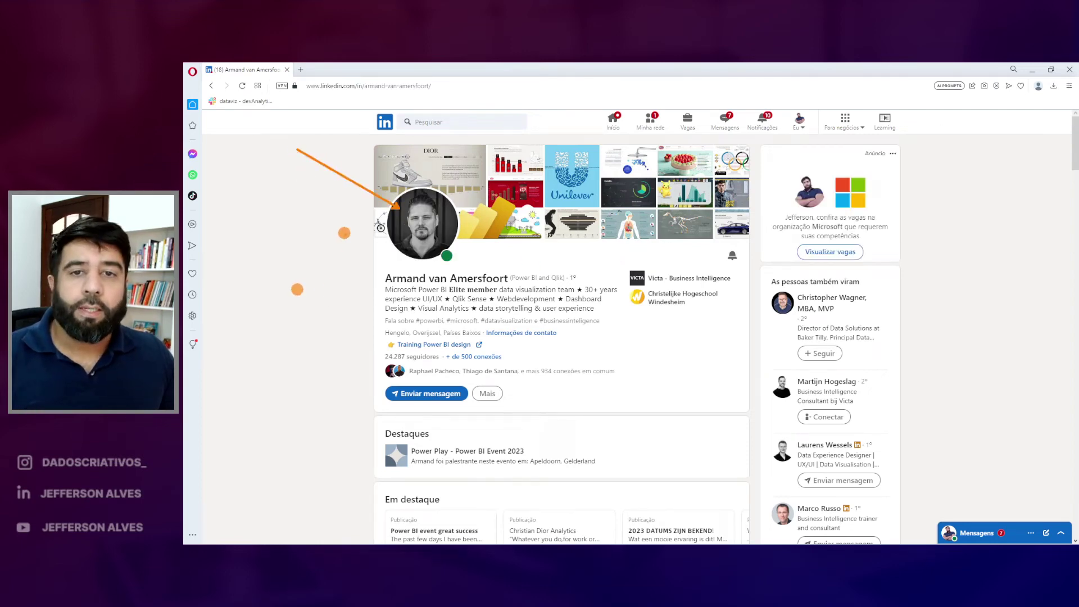
pyautogui.moveTo(385, 288); pyautogui.dragTo(461, 287)
pyautogui.press('Escape')
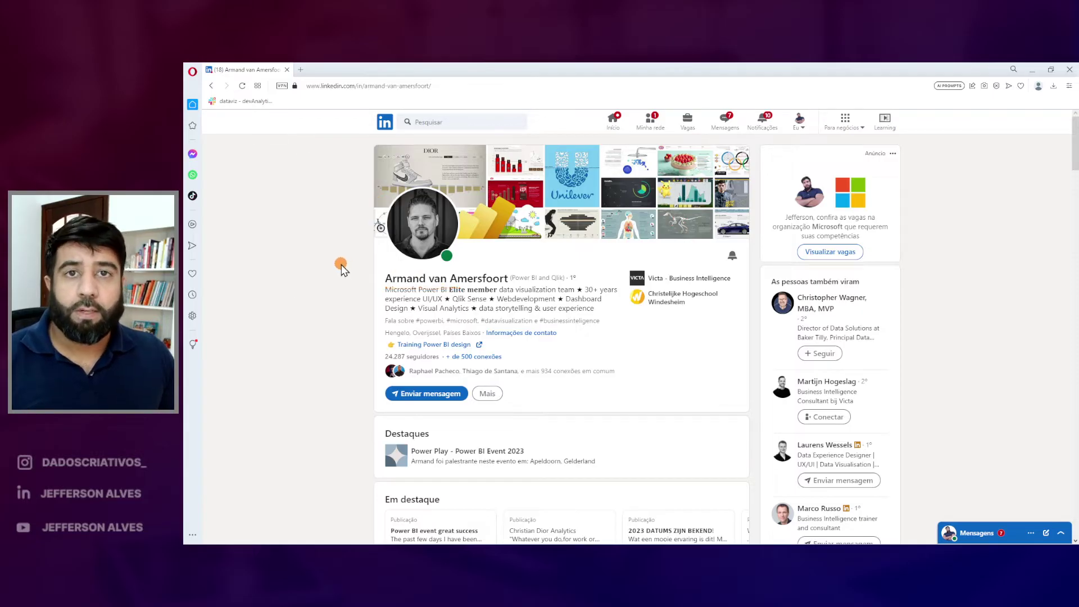
pyautogui.scroll(-10, 344, 269)
pyautogui.scroll(-1, 607, 351)
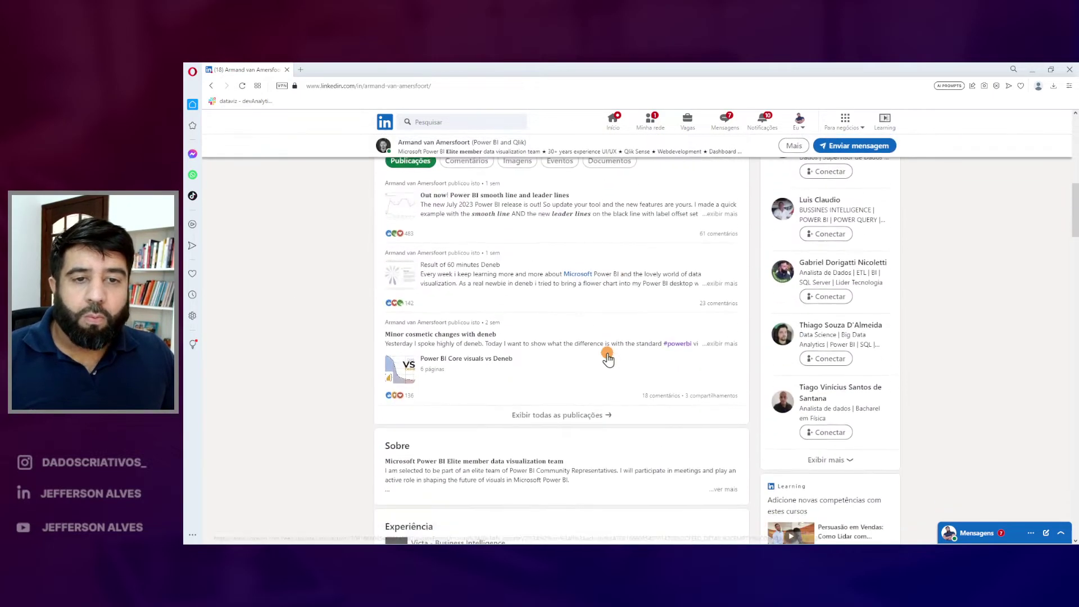
pyautogui.click(581, 403)
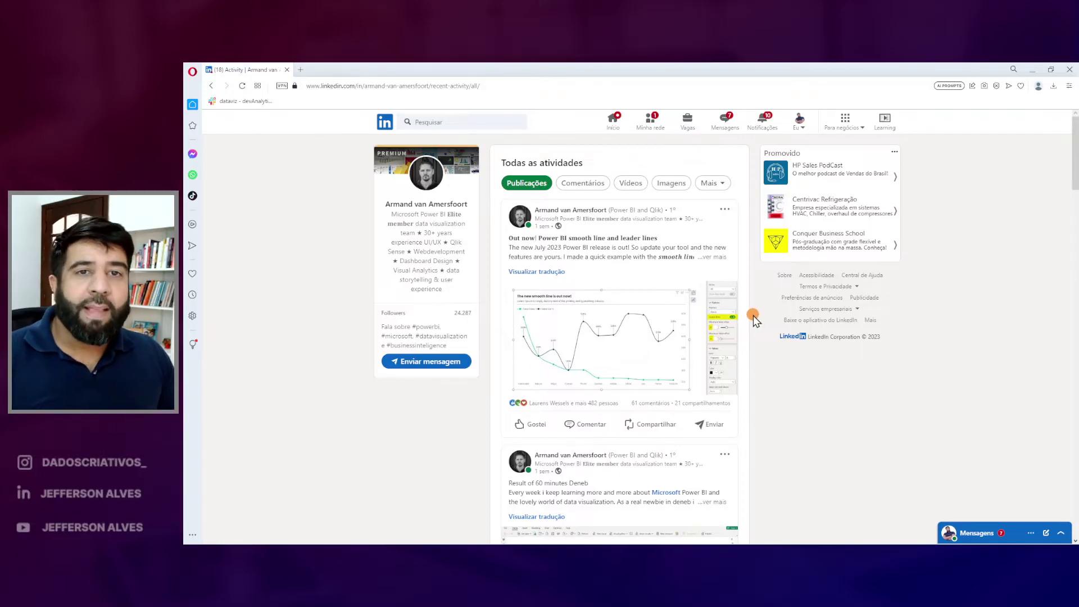
# - Examine the profile's posts about Power BI visuals and the new card features
pyautogui.scroll(-3, 753, 316)
pyautogui.scroll(-10, 753, 316)
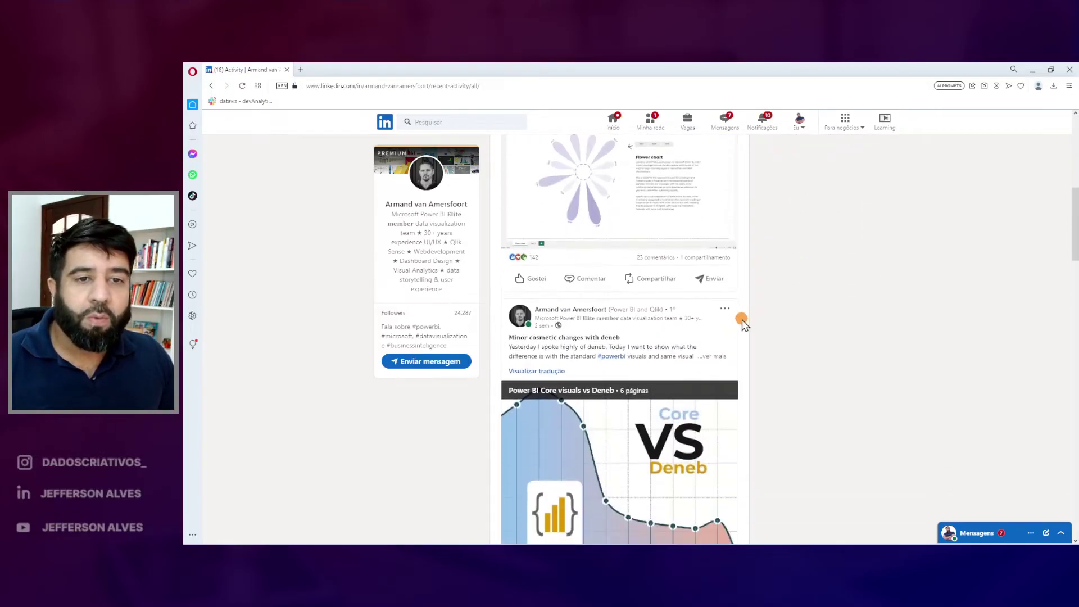
pyautogui.scroll(-15, 741, 321)
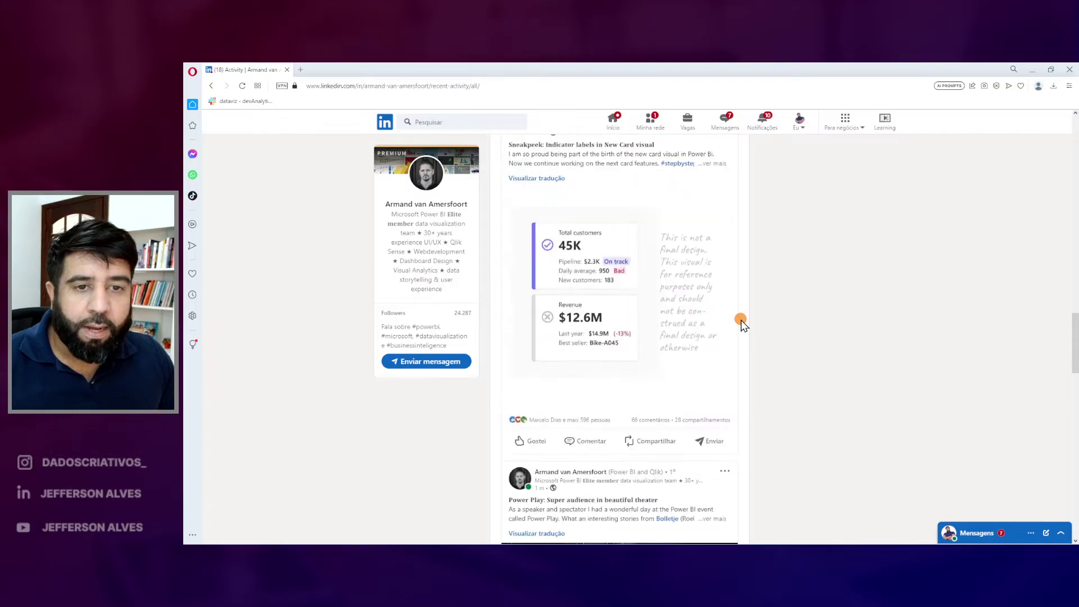
pyautogui.scroll(10, 741, 323)
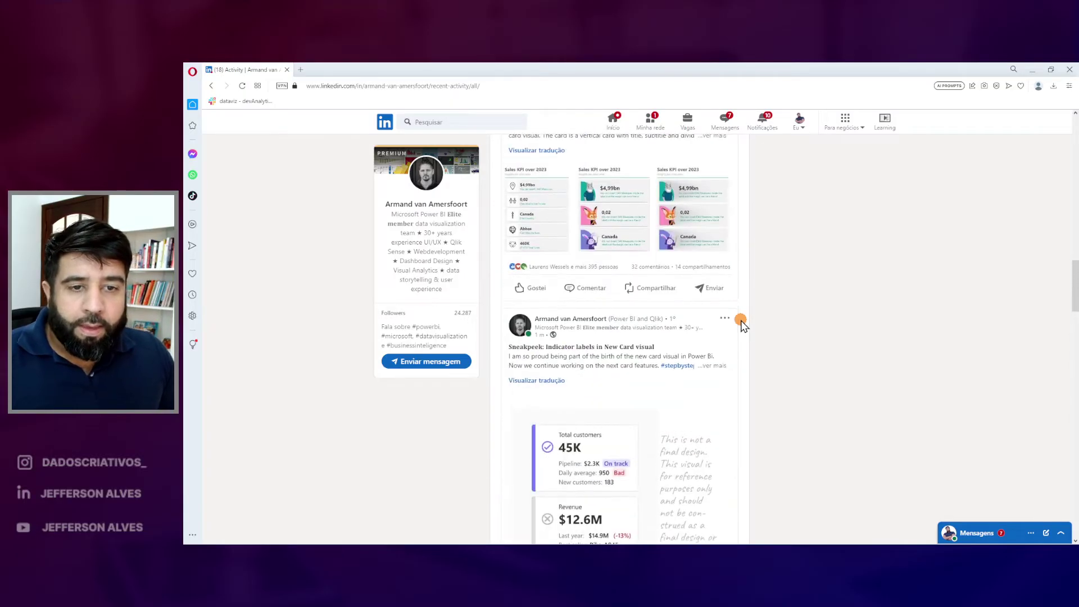
pyautogui.scroll(10, 741, 323)
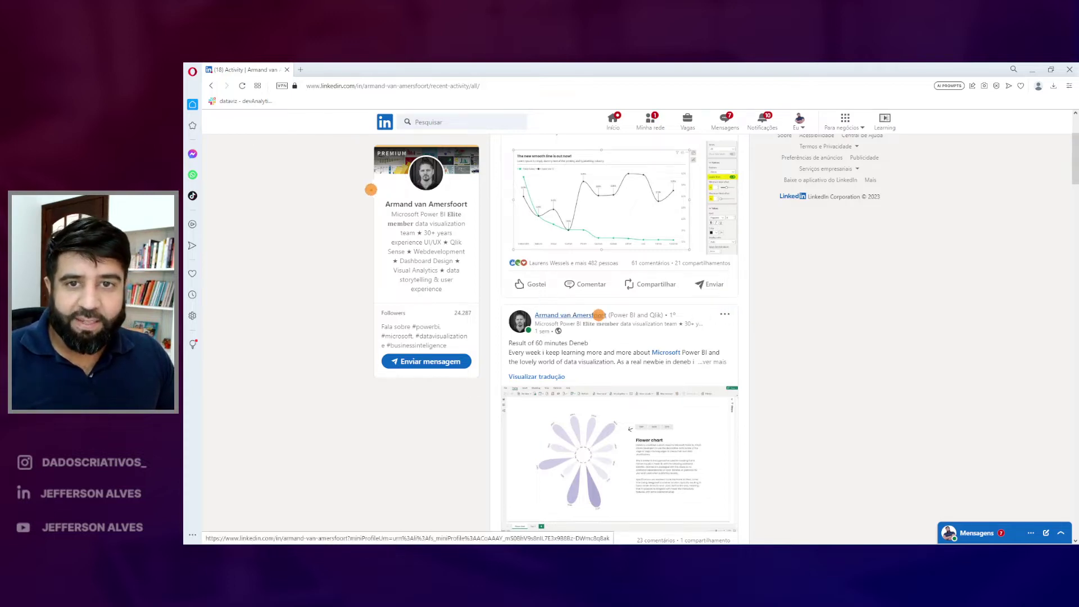
pyautogui.moveTo(371, 190); pyautogui.dragTo(279, 274)
pyautogui.moveTo(404, 184); pyautogui.dragTo(313, 300)
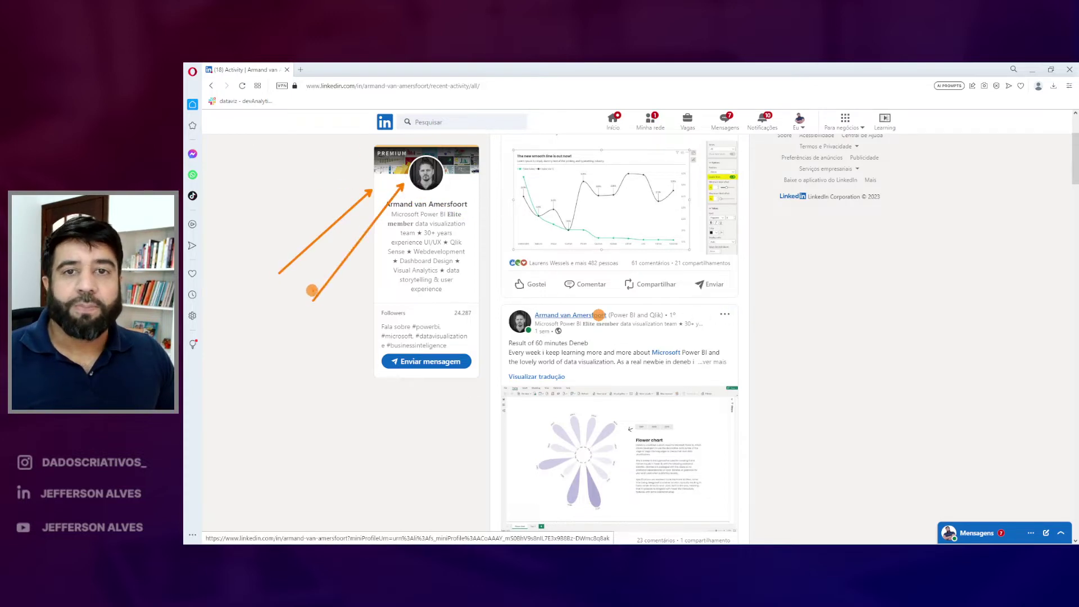
pyautogui.press('Escape')
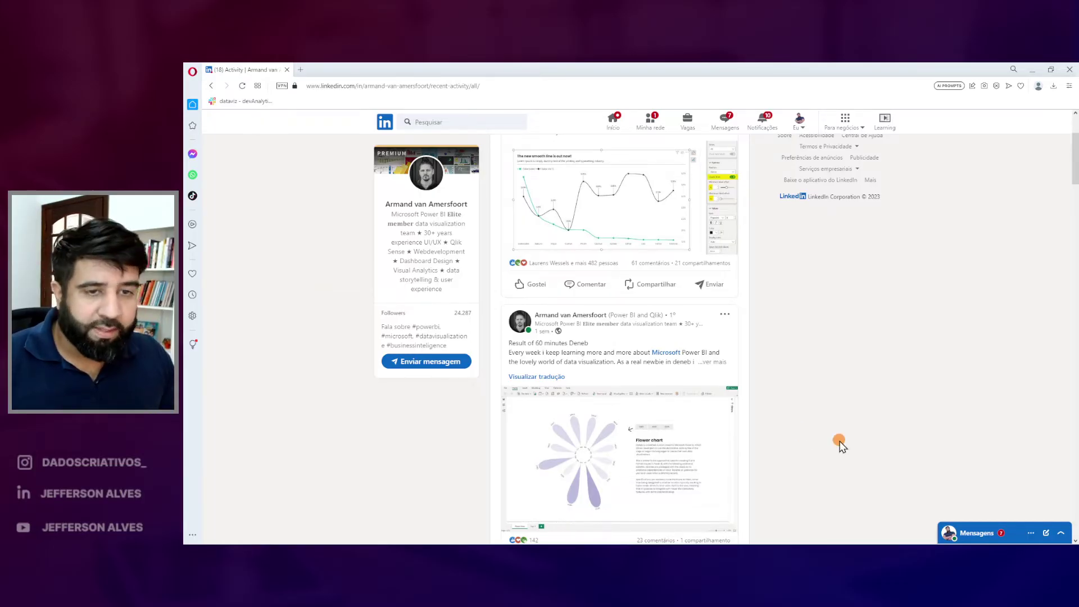
# - Switch back to Power BI Desktop, bring the Notepad window with the Gauge measure code into view for review, and put it aside
pyautogui.hotkey('alt', 'Tab')
pyautogui.click(661, 340)
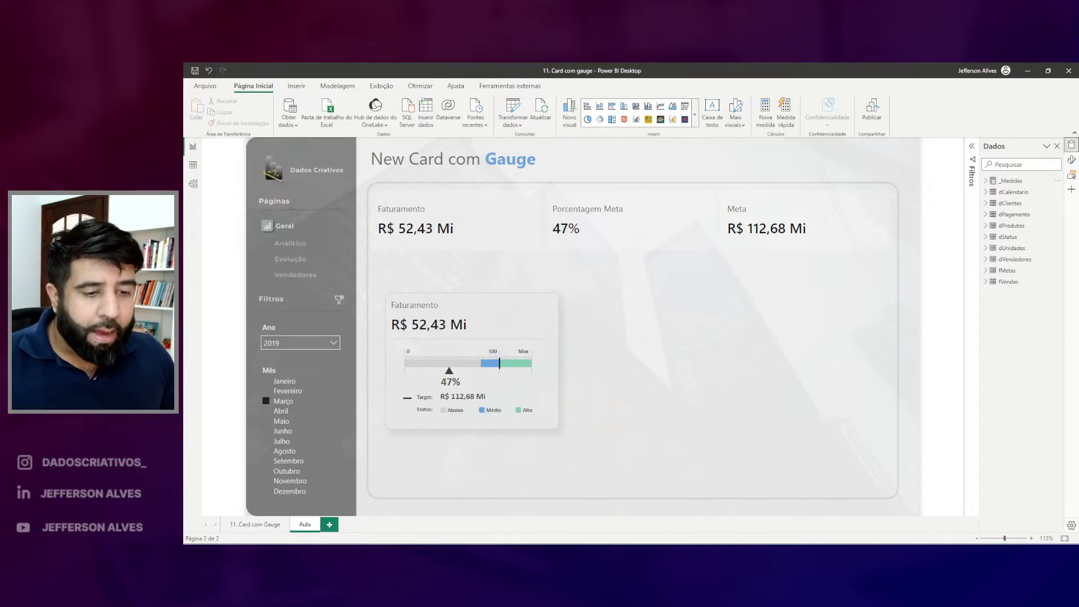
pyautogui.moveTo(1078, 174); pyautogui.dragTo(694, 176)
pyautogui.scroll(8, 695, 284)
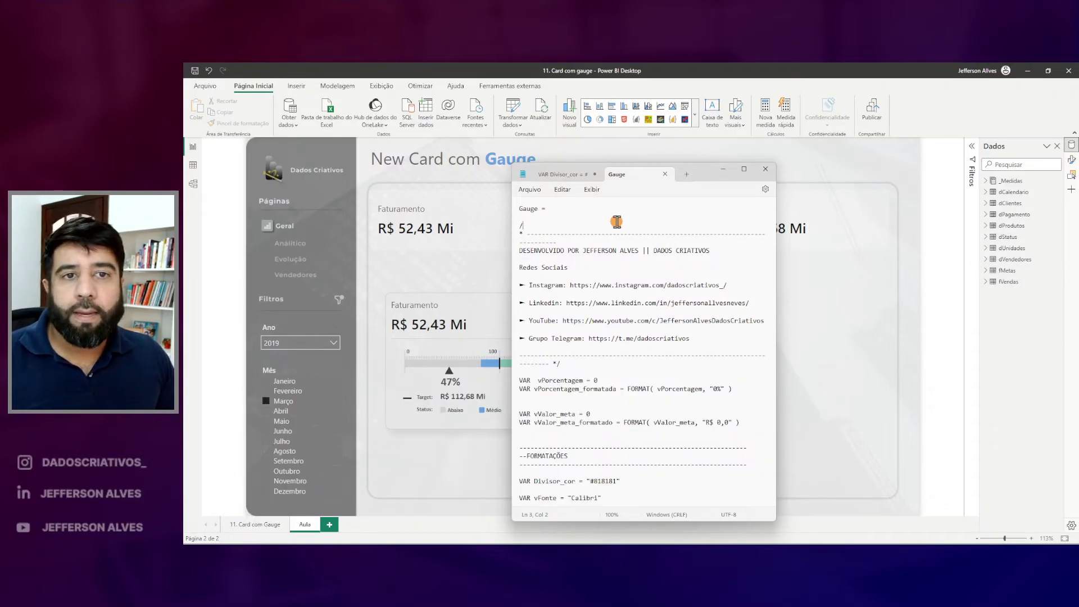
pyautogui.moveTo(705, 169); pyautogui.dragTo(1078, 169)
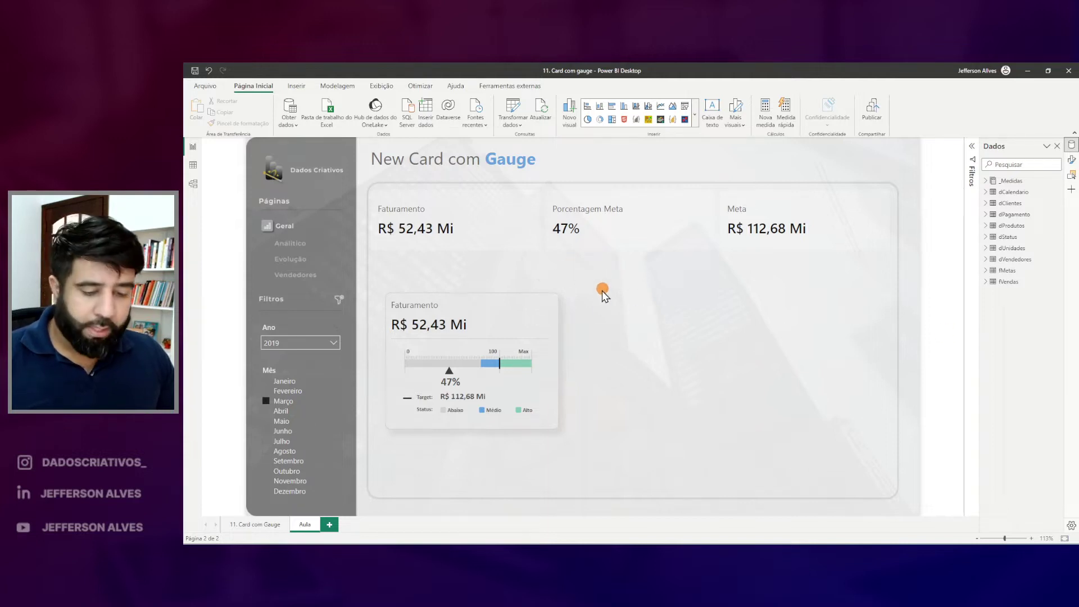
# - Open the model view and examine how fMetas and fVendas relate to dCalendario
pyautogui.click(192, 184)
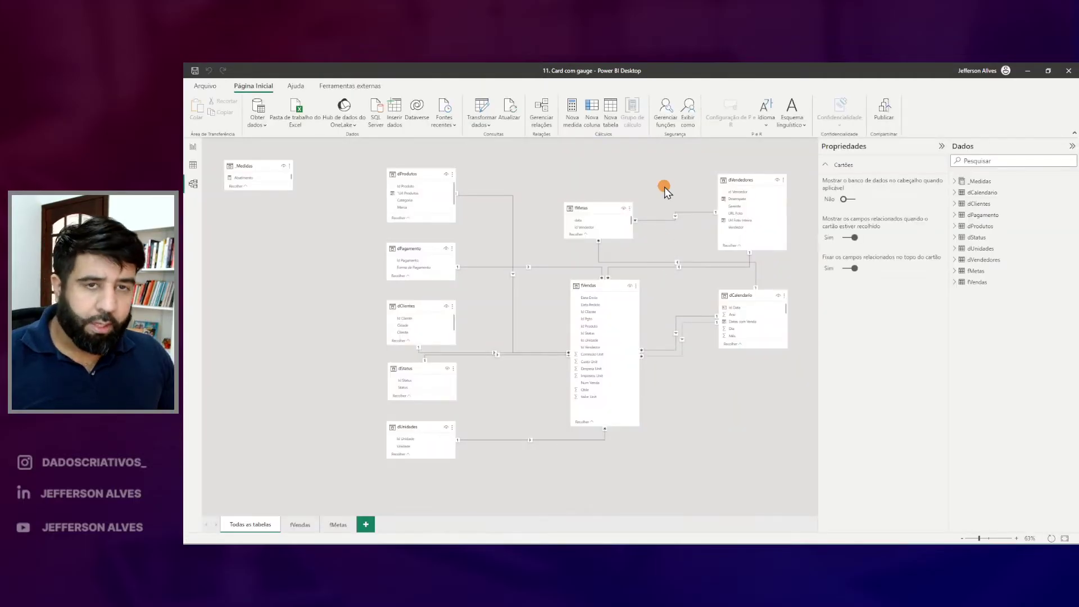
pyautogui.moveTo(539, 169); pyautogui.dragTo(652, 471)
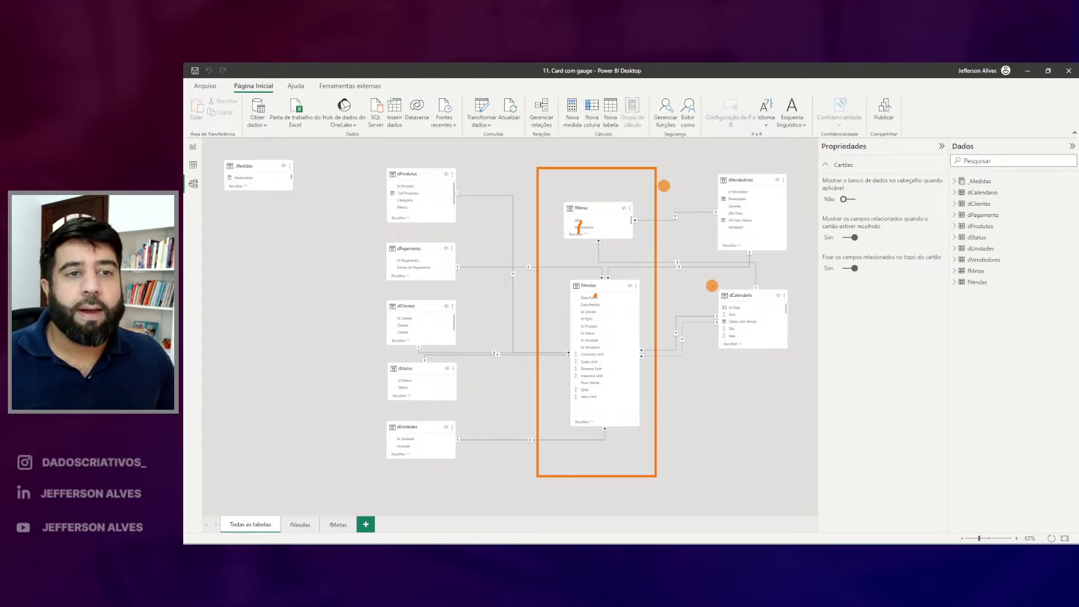
pyautogui.moveTo(703, 275); pyautogui.dragTo(809, 369)
pyautogui.moveTo(775, 302); pyautogui.dragTo(713, 306)
pyautogui.press('Escape')
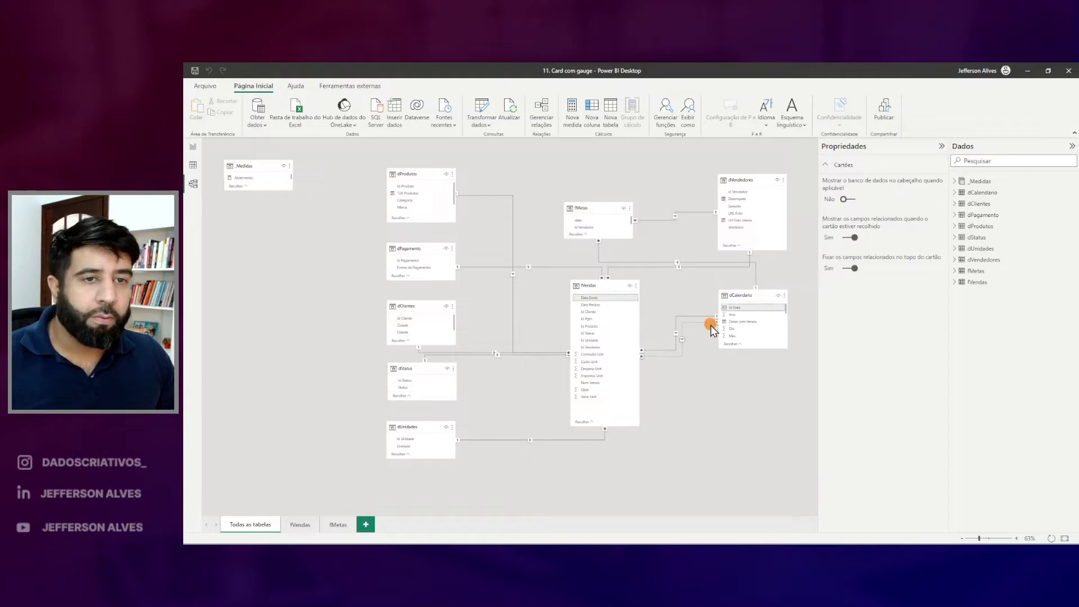
# - Return to the report view and compare the Faturamento, Porcentagem Meta and Meta cards with the values in the gauge card
pyautogui.click(194, 147)
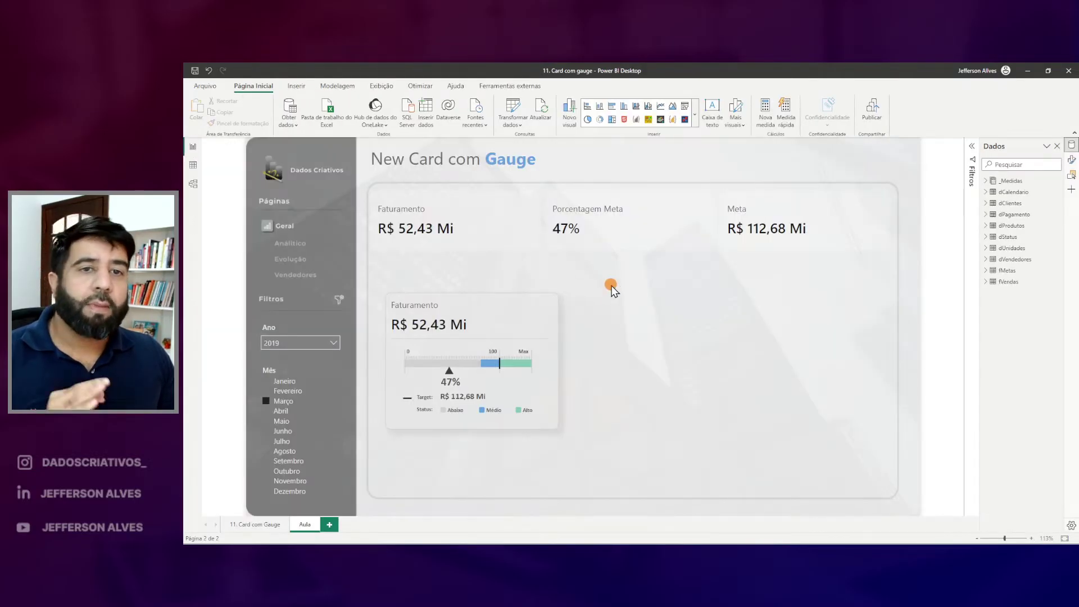
pyautogui.moveTo(364, 186); pyautogui.dragTo(488, 261)
pyautogui.moveTo(248, 315); pyautogui.dragTo(353, 515)
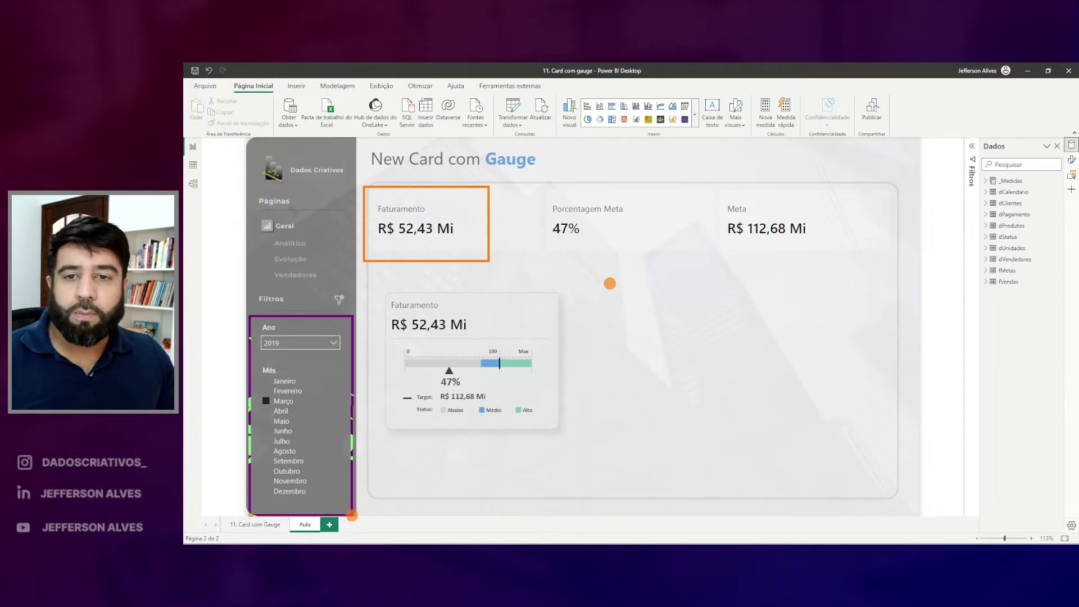
pyautogui.moveTo(400, 319); pyautogui.dragTo(471, 335)
pyautogui.moveTo(706, 193); pyautogui.dragTo(833, 248)
pyautogui.moveTo(438, 390); pyautogui.dragTo(489, 405)
pyautogui.moveTo(434, 194)
pyautogui.mouseDown()
pyautogui.moveTo(522, 152)
pyautogui.moveTo(750, 174)
pyautogui.mouseUp()
pyautogui.moveTo(736, 253)
pyautogui.mouseDown()
pyautogui.moveTo(632, 305)
pyautogui.moveTo(560, 274)
pyautogui.mouseUp()
pyautogui.moveTo(538, 192); pyautogui.dragTo(655, 252)
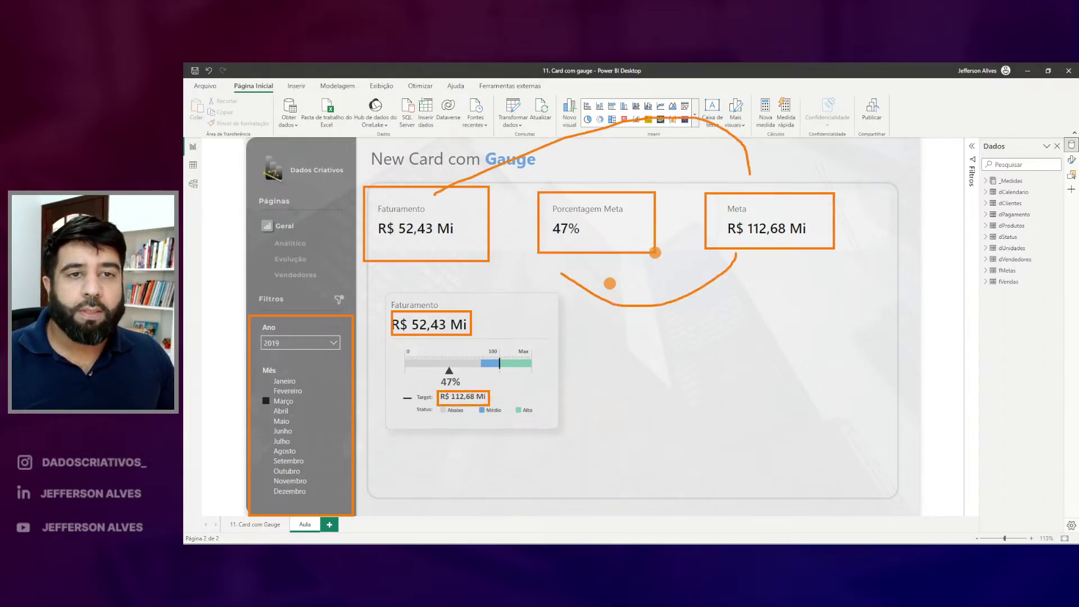
pyautogui.moveTo(435, 365); pyautogui.dragTo(467, 388)
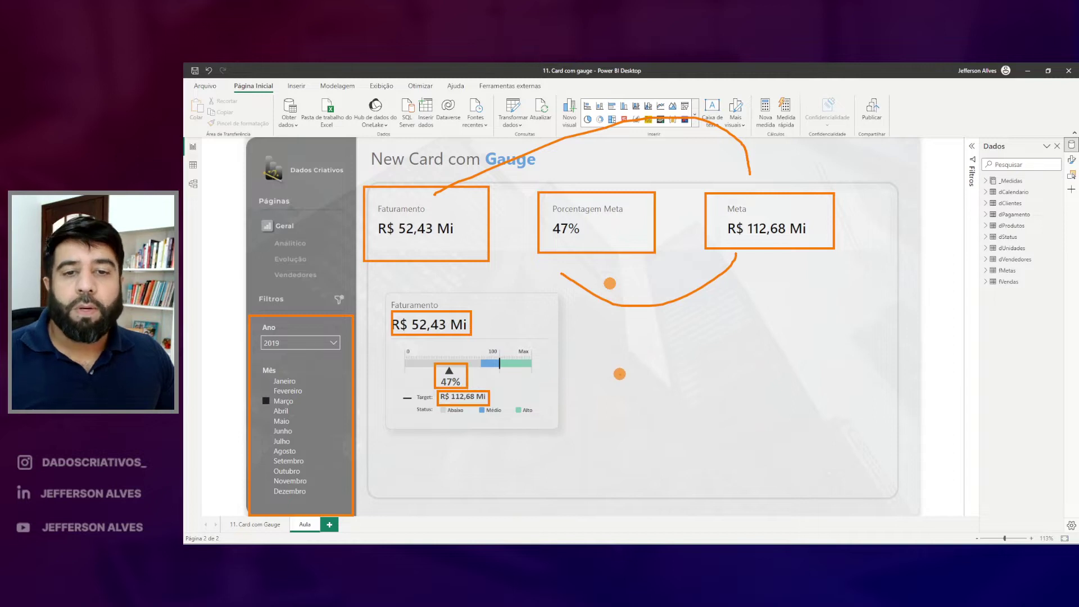
pyautogui.press('Escape')
# - Filter the Aula page by several months, ending on Maio, to compare the cards with the gauge card
pyautogui.click(282, 441)
pyautogui.click(282, 431)
pyautogui.click(281, 421)
pyautogui.click(284, 404)
pyautogui.click(293, 421)
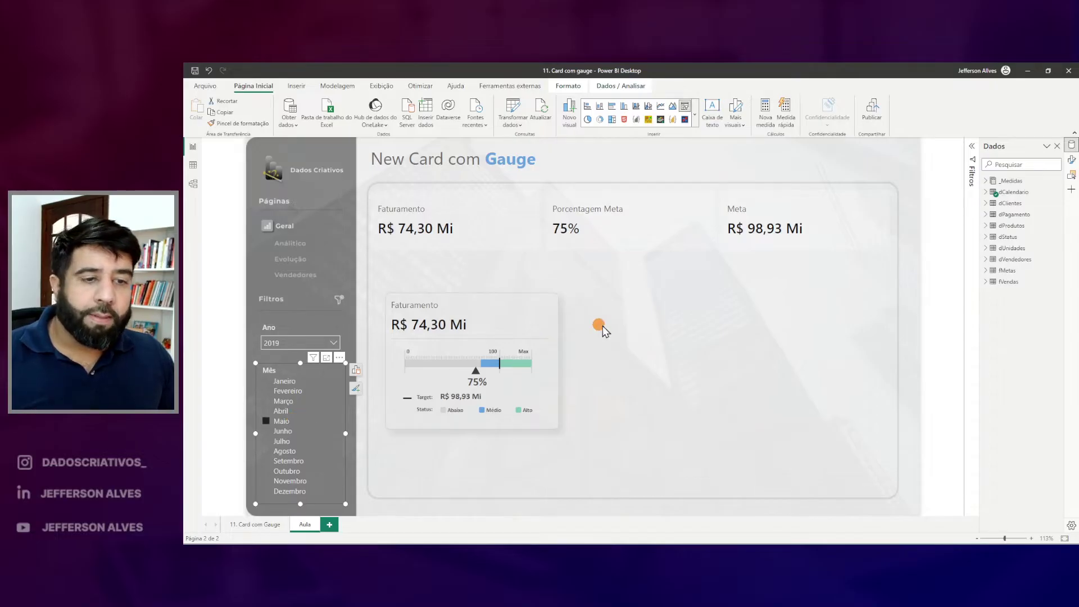
# - Add an empty visual beside the gauge card and change its type to the new card visual
pyautogui.rightClick(642, 307)
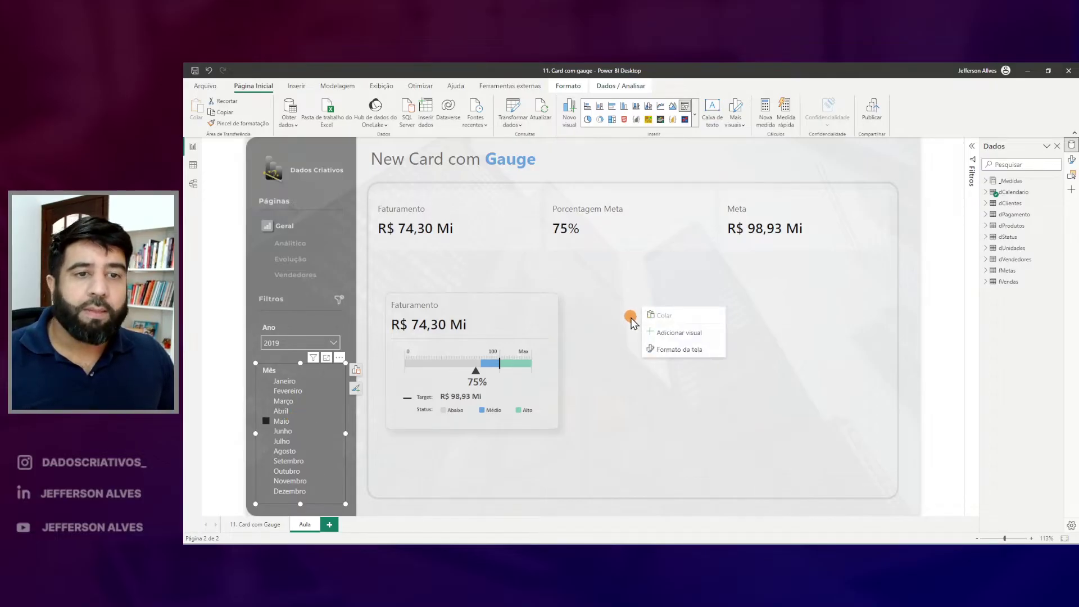
pyautogui.click(665, 338)
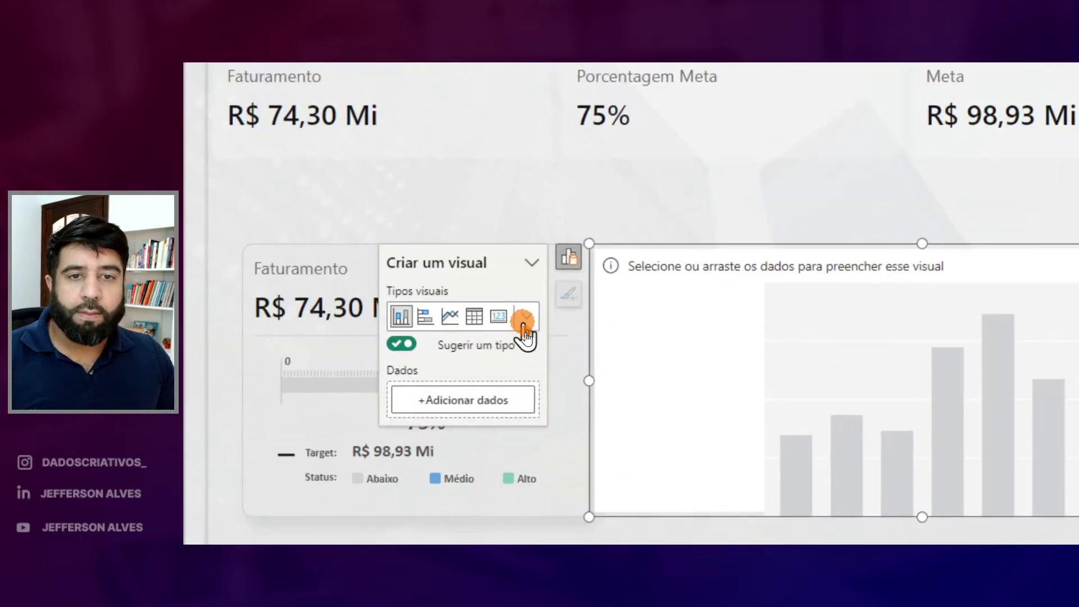
pyautogui.click(527, 330)
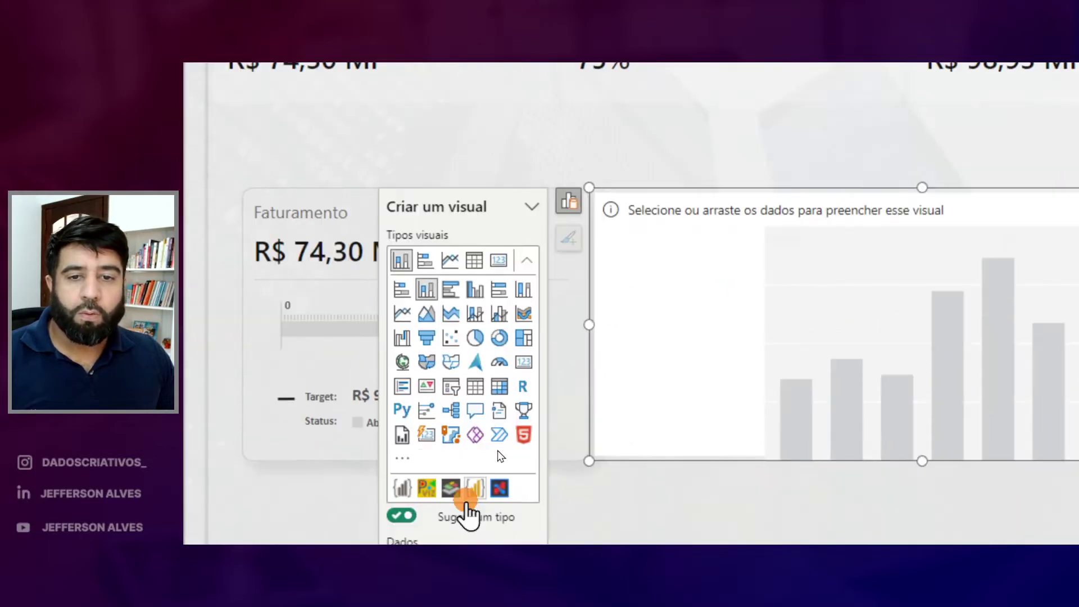
pyautogui.click(425, 432)
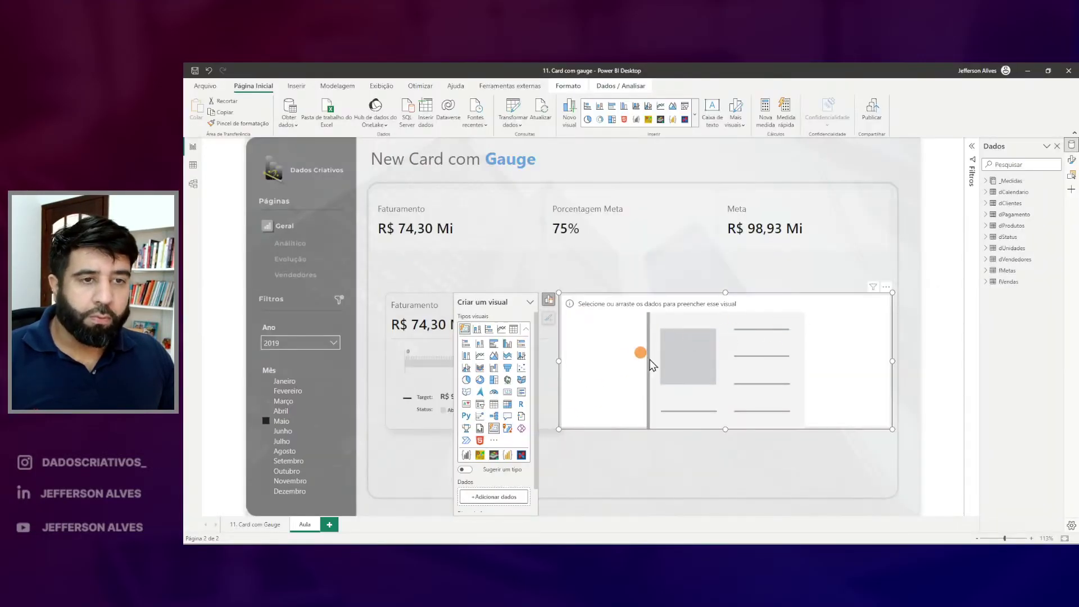
pyautogui.moveTo(367, 181); pyautogui.dragTo(451, 260)
pyautogui.moveTo(432, 224); pyautogui.dragTo(662, 325)
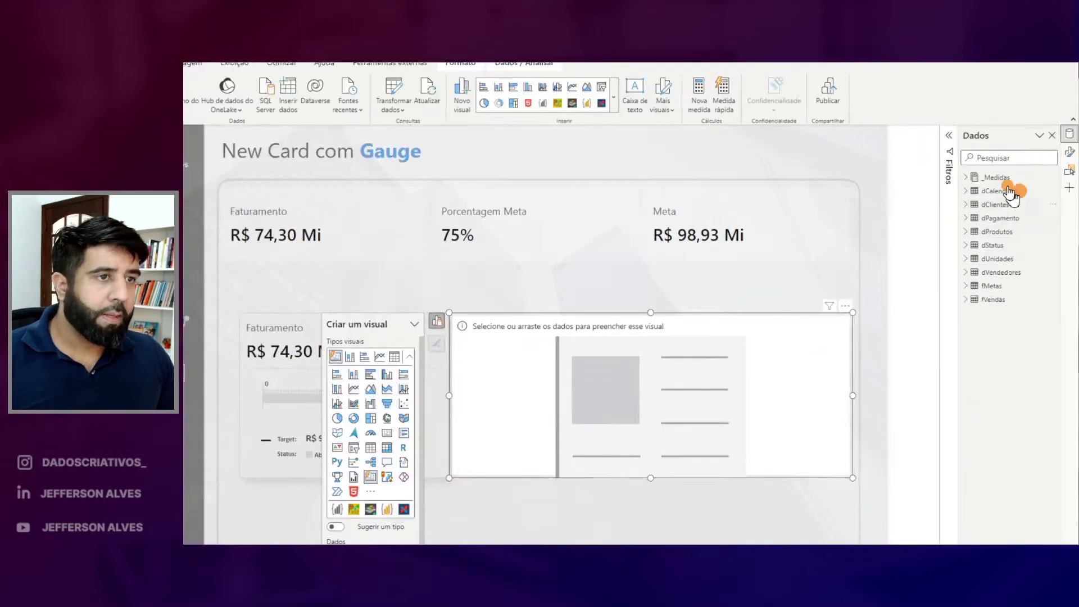
# - Add the Faturamento measure from the 1.Principais folder of _Medidas to the empty new card visual
pyautogui.click(985, 181)
pyautogui.click(906, 202)
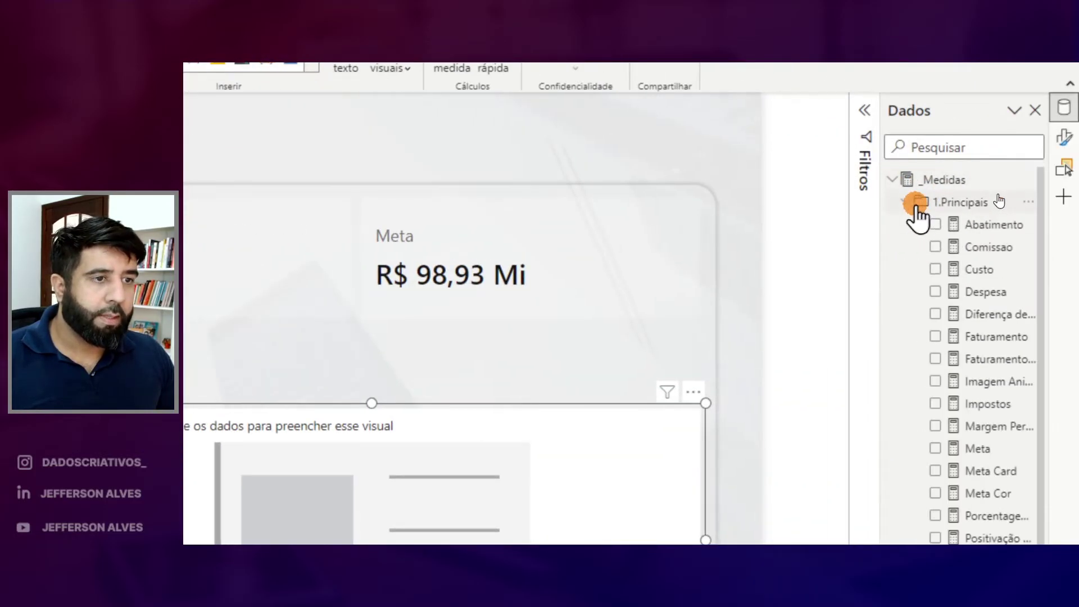
pyautogui.click(935, 337)
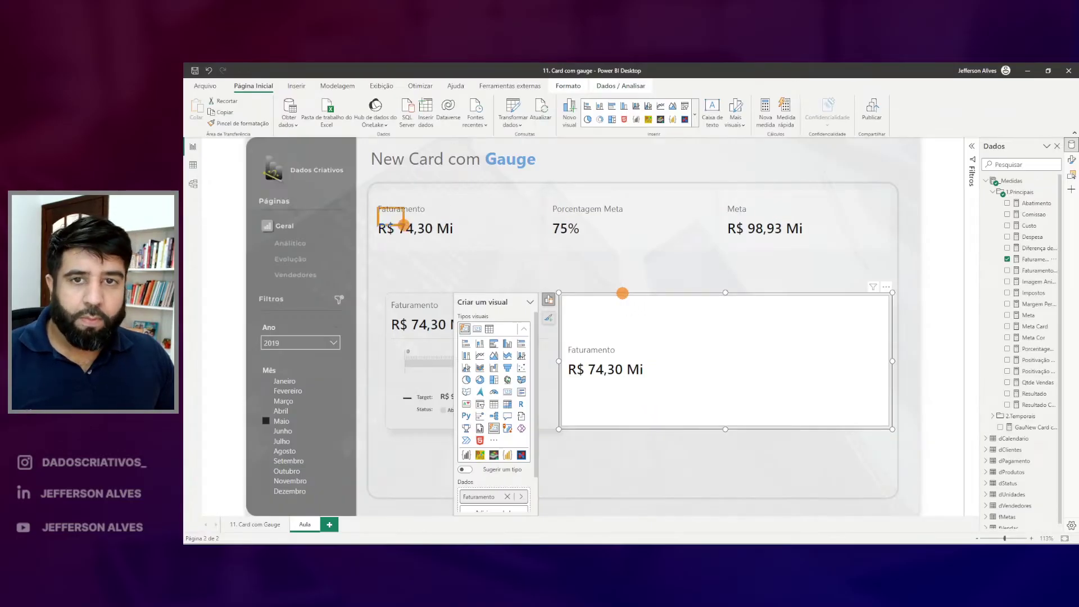
pyautogui.moveTo(403, 224); pyautogui.dragTo(515, 263)
pyautogui.moveTo(481, 230); pyautogui.dragTo(661, 404)
pyautogui.press('Escape')
# - Narrow the new Faturamento card by pulling in its outer edge, keeping its height
pyautogui.moveTo(895, 363); pyautogui.dragTo(775, 376)
pyautogui.click(770, 275)
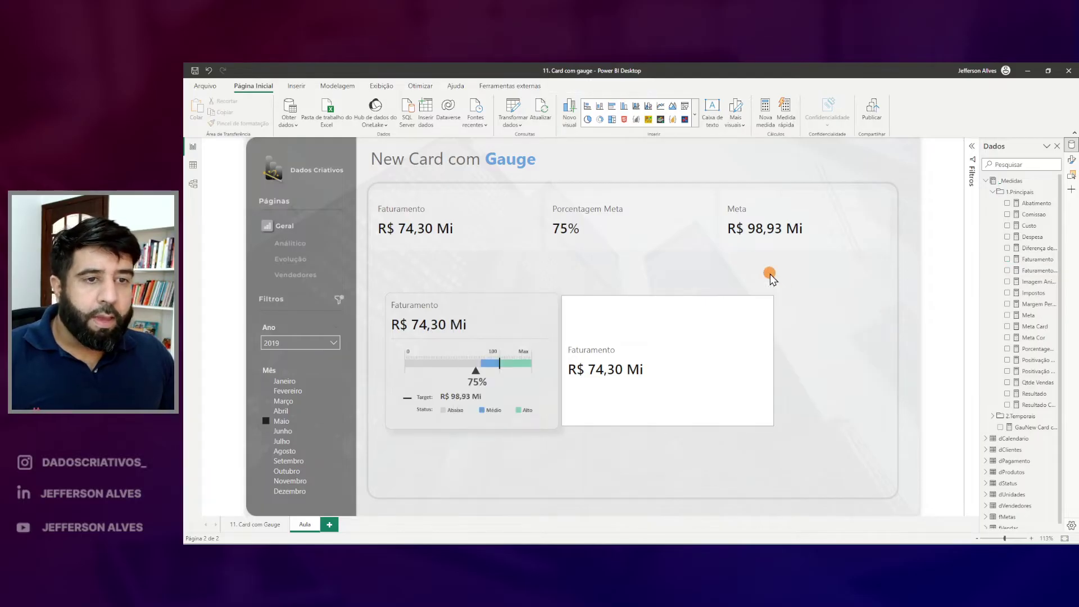
pyautogui.hotkey('ctrl', '2')
pyautogui.moveTo(671, 299); pyautogui.dragTo(672, 433)
pyautogui.moveTo(566, 344)
pyautogui.mouseDown()
pyautogui.moveTo(623, 399)
pyautogui.moveTo(658, 395)
pyautogui.moveTo(656, 370)
pyautogui.mouseUp()
pyautogui.press('Escape')
# - Set the vertical alignment in the new Faturamento card's layout to the top
pyautogui.click(1071, 160)
pyautogui.click(695, 320)
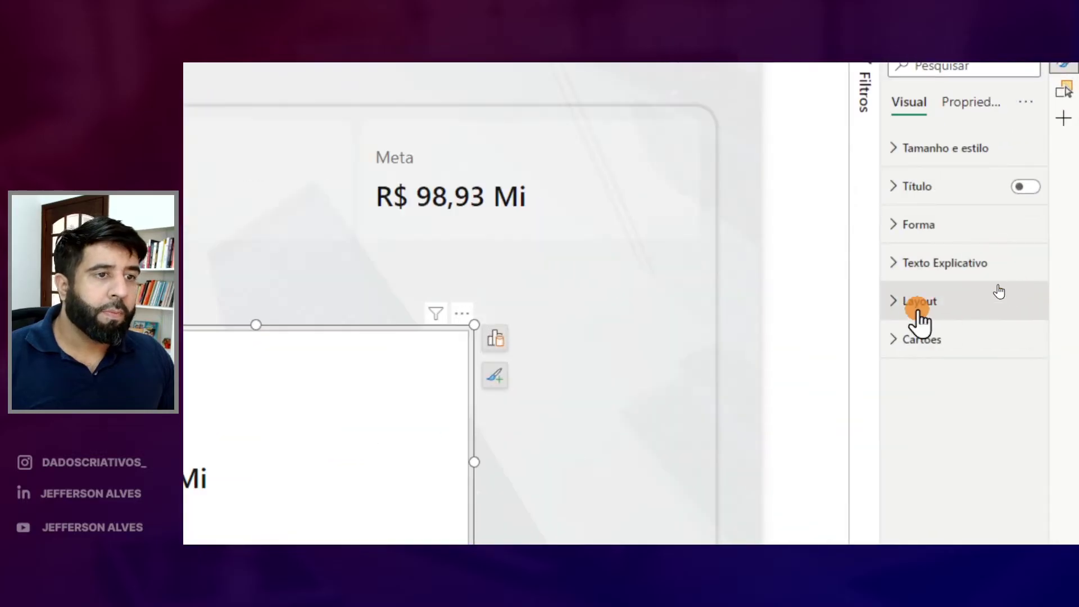
pyautogui.click(917, 308)
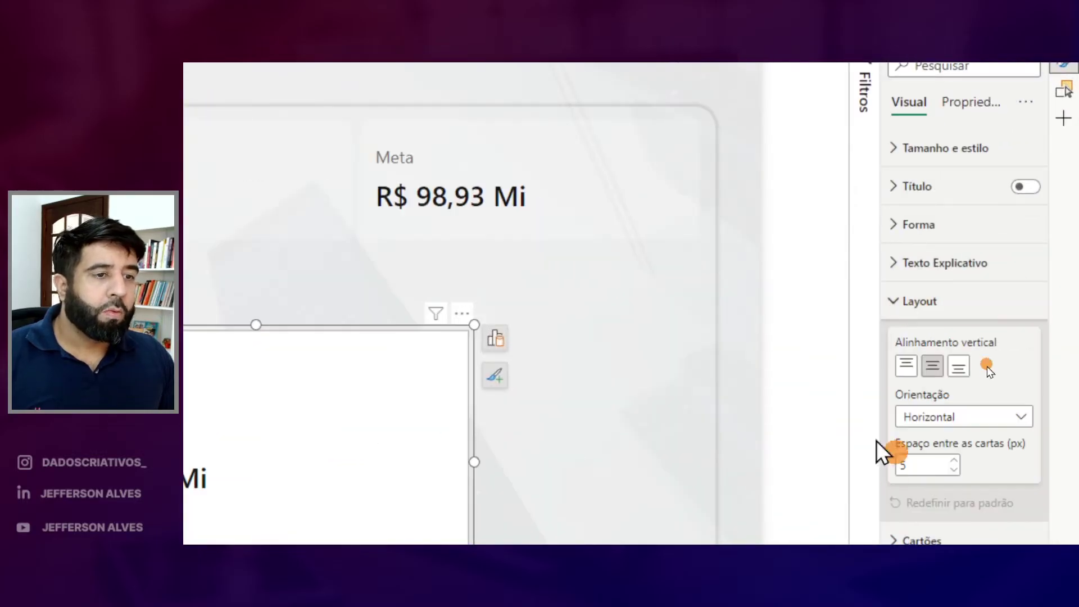
pyautogui.click(916, 385)
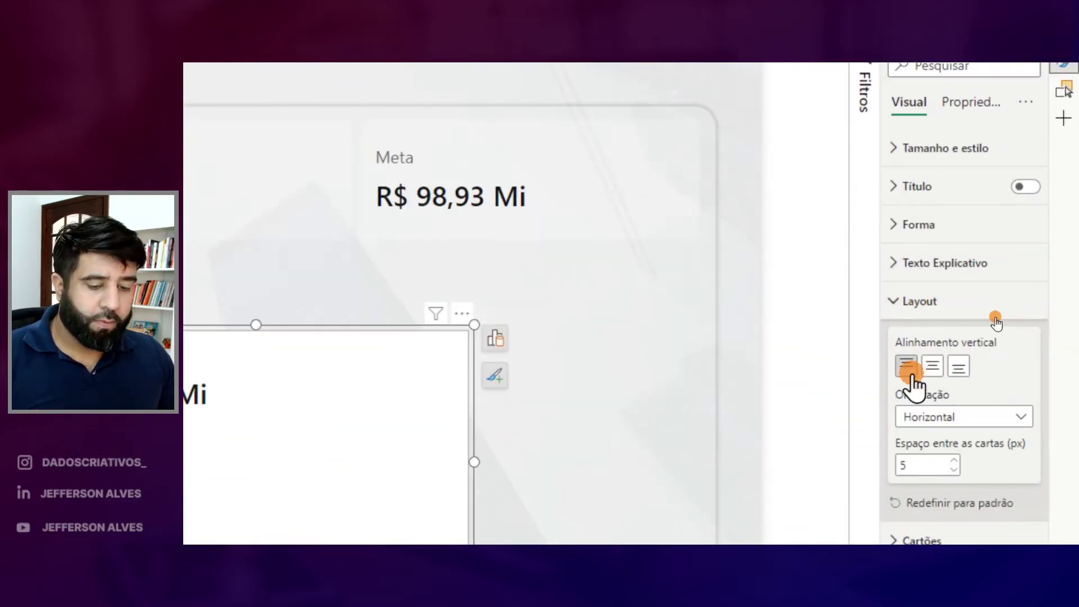
pyautogui.click(1000, 280)
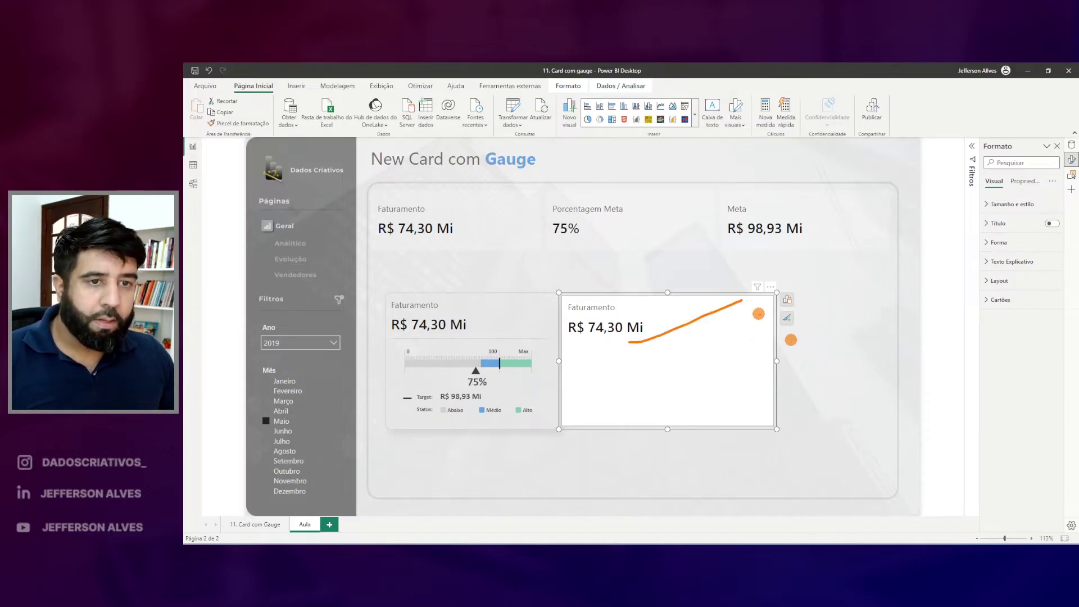
pyautogui.click(837, 366)
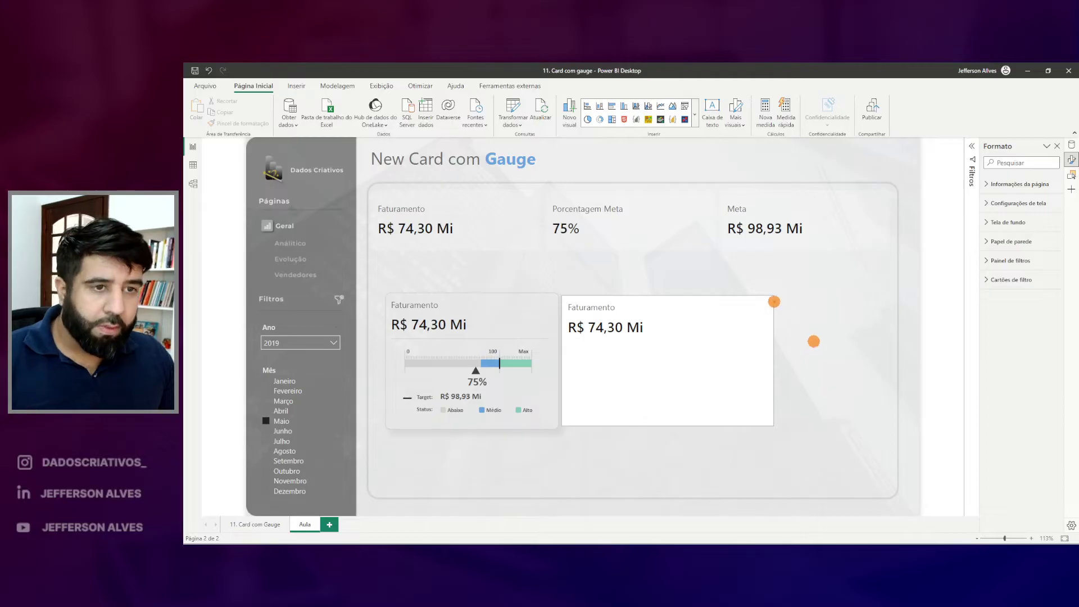
# - Change the new card's shape to a rounded rectangle with 5% corner rounding
pyautogui.click(760, 308)
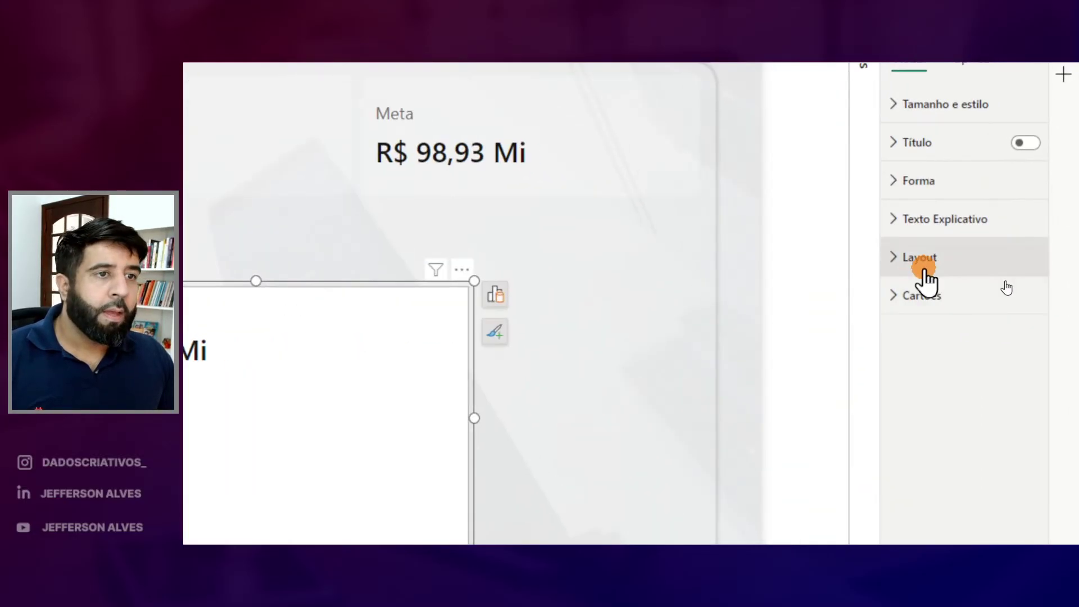
pyautogui.click(992, 243)
pyautogui.click(961, 275)
pyautogui.click(937, 318)
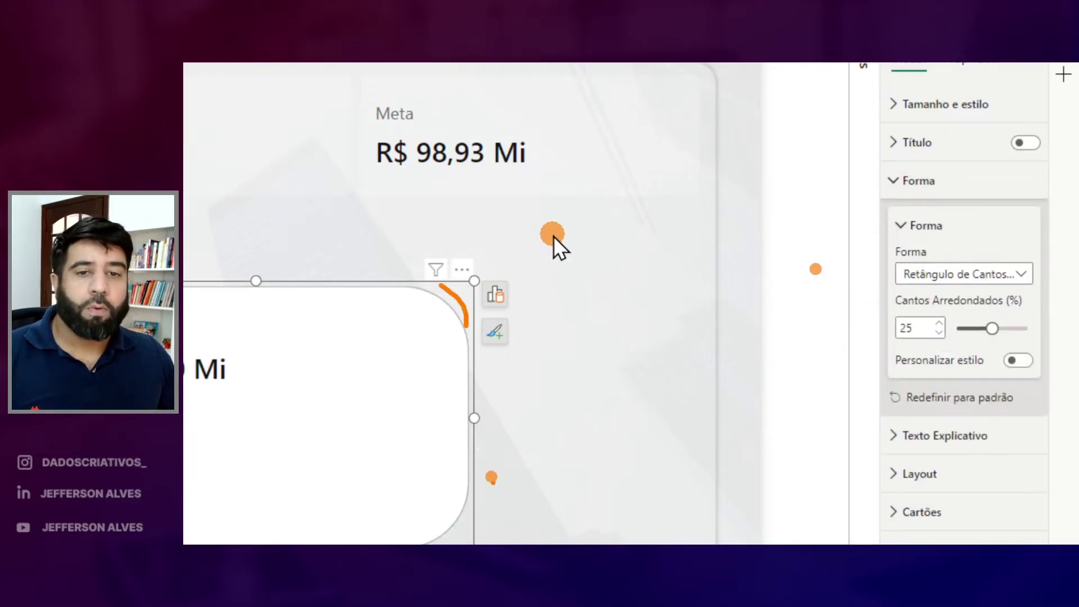
pyautogui.doubleClick(913, 327)
pyautogui.write('5')
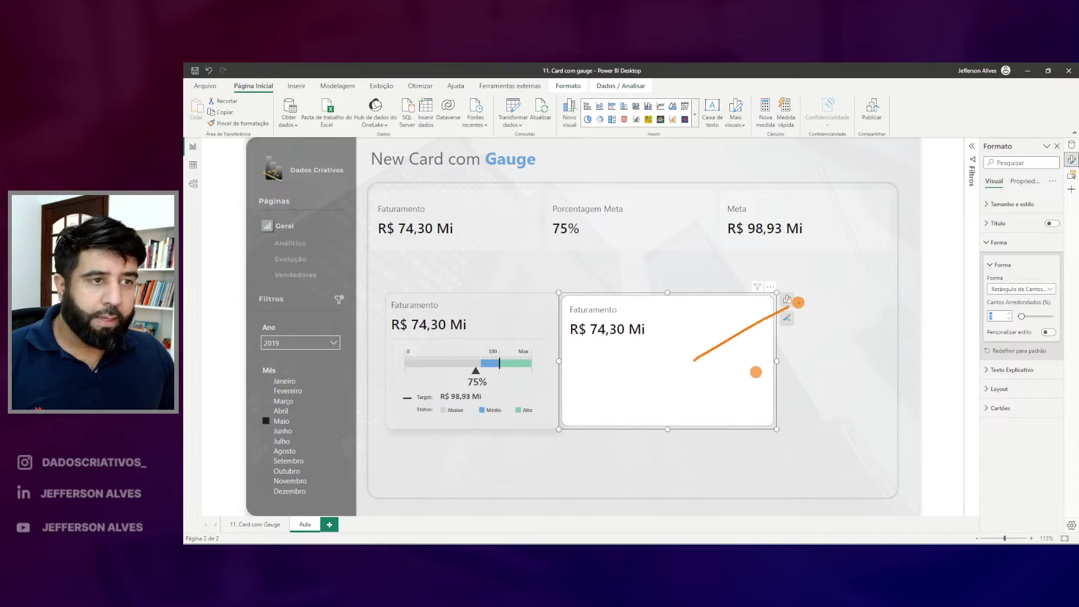
# - Fill the new card with the lightest grey theme shade at 55% transparency
pyautogui.click(990, 244)
pyautogui.click(989, 300)
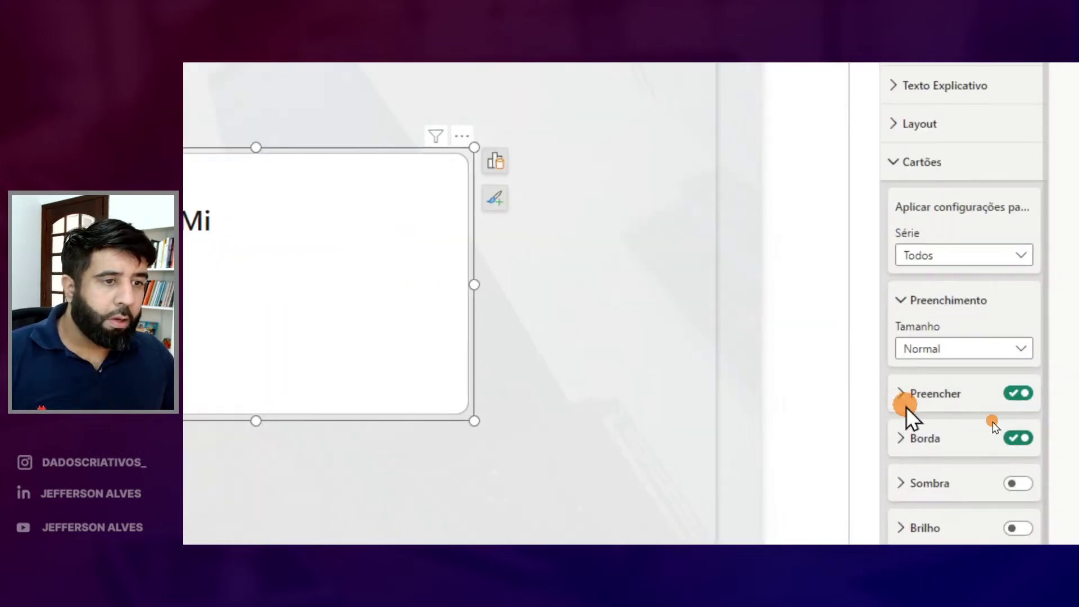
pyautogui.click(905, 400)
pyautogui.click(930, 439)
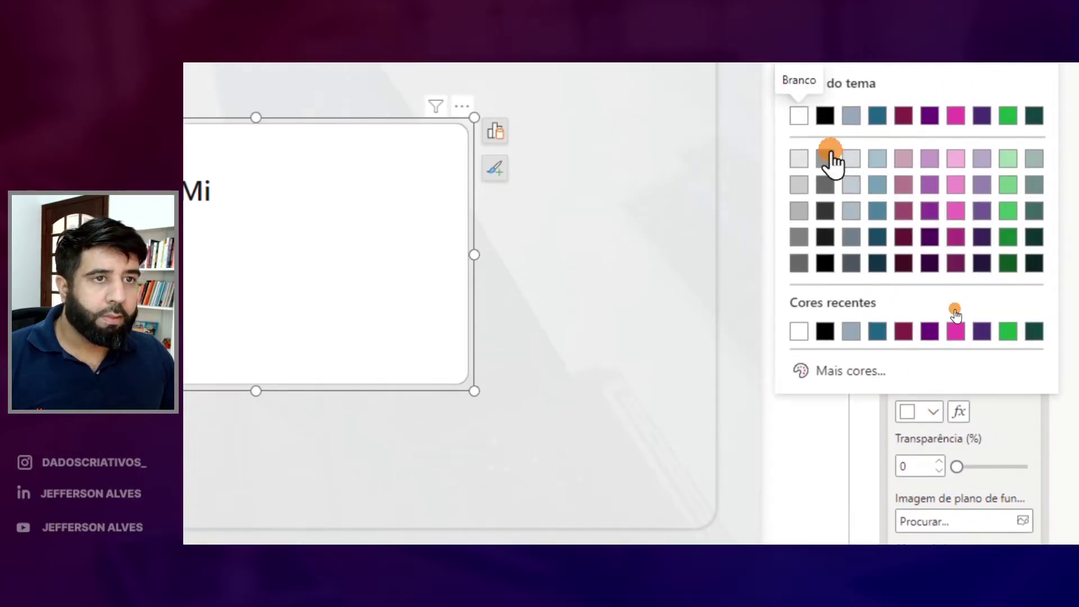
pyautogui.click(799, 159)
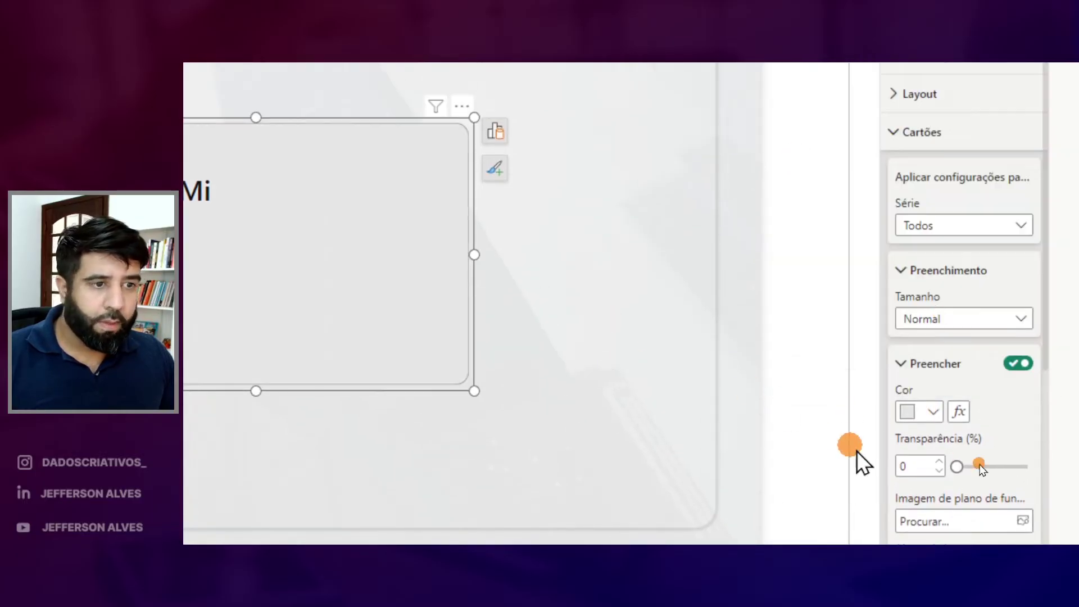
pyautogui.moveTo(955, 467); pyautogui.dragTo(992, 465)
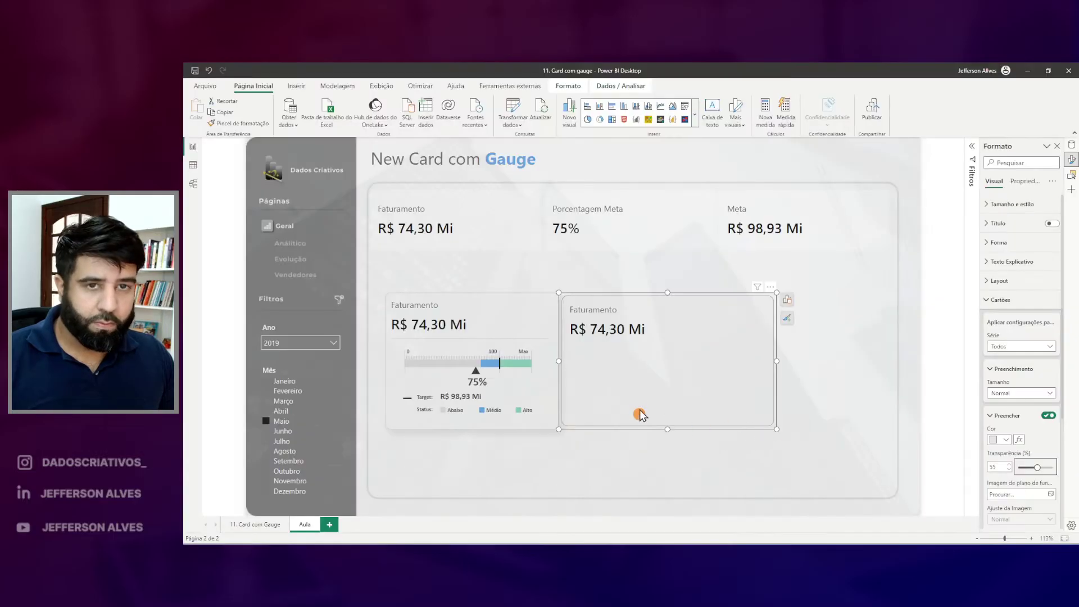
pyautogui.click(700, 281)
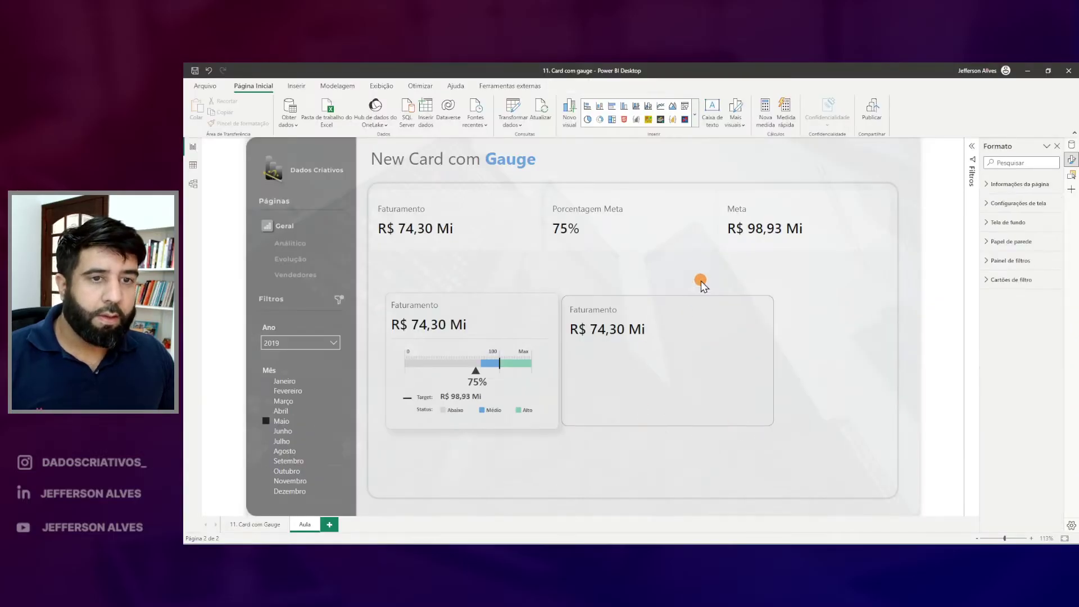
# - Move the new card slightly away from the finished gauge card and line up their Faturamento values
pyautogui.moveTo(702, 299); pyautogui.dragTo(713, 295)
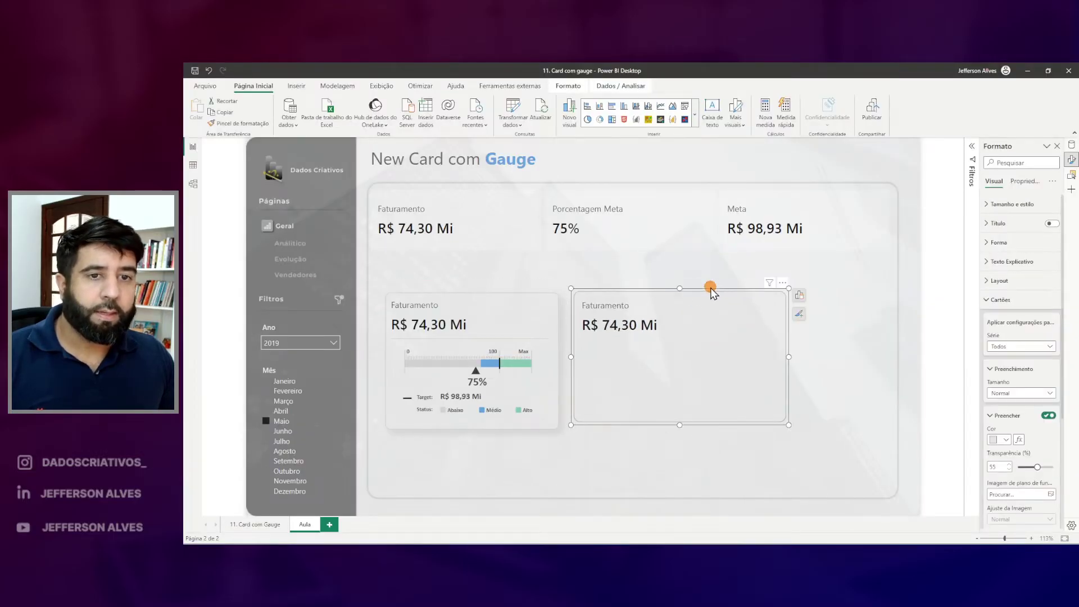
pyautogui.click(734, 272)
pyautogui.click(744, 302)
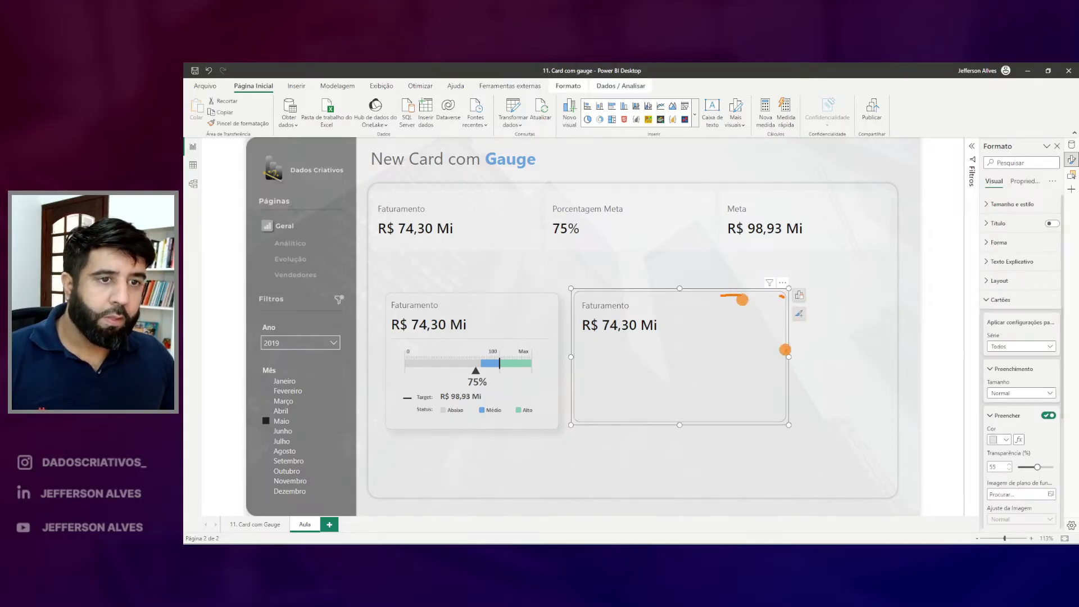
pyautogui.click(674, 280)
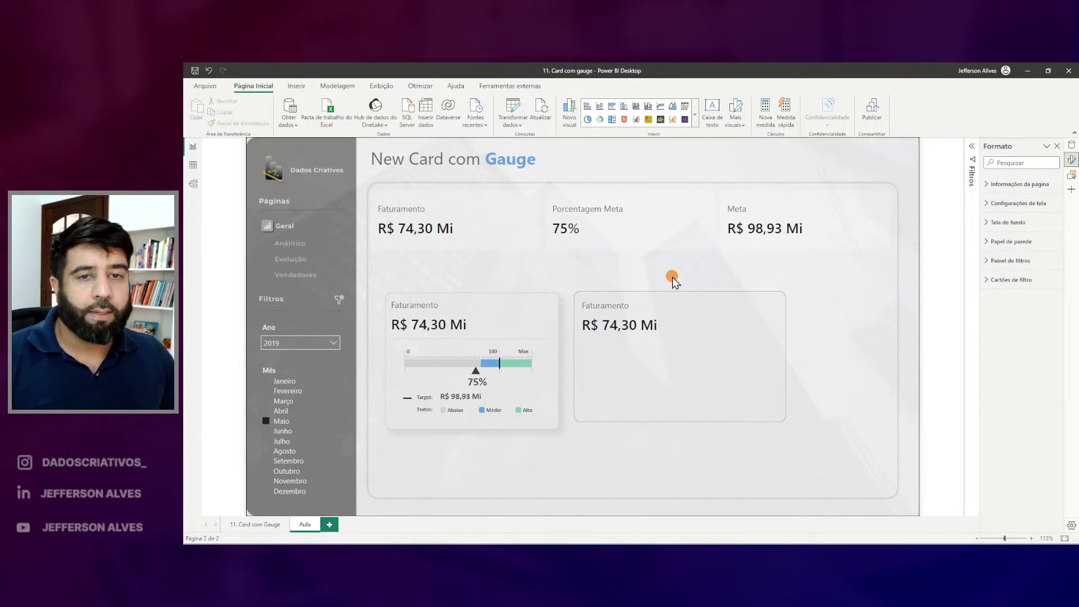
pyautogui.moveTo(393, 336)
pyautogui.mouseDown()
pyautogui.moveTo(430, 368)
pyautogui.moveTo(543, 419)
pyautogui.mouseUp()
pyautogui.moveTo(535, 343); pyautogui.dragTo(572, 352)
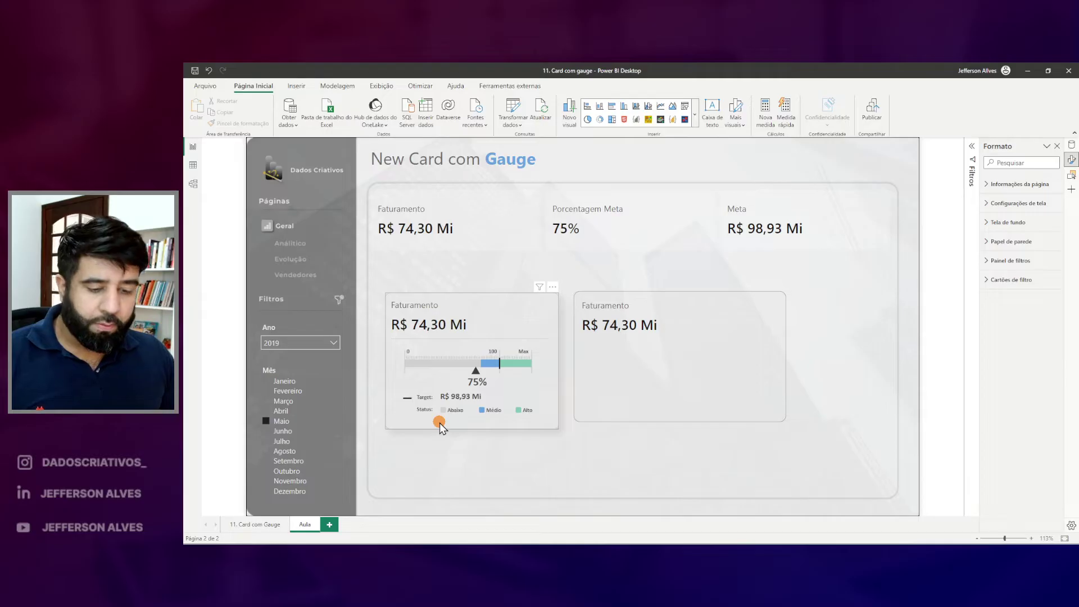
# - Switch to Notepad, copy the complete Gauge measure code, and return to the report
pyautogui.moveTo(1078, 168); pyautogui.dragTo(631, 185)
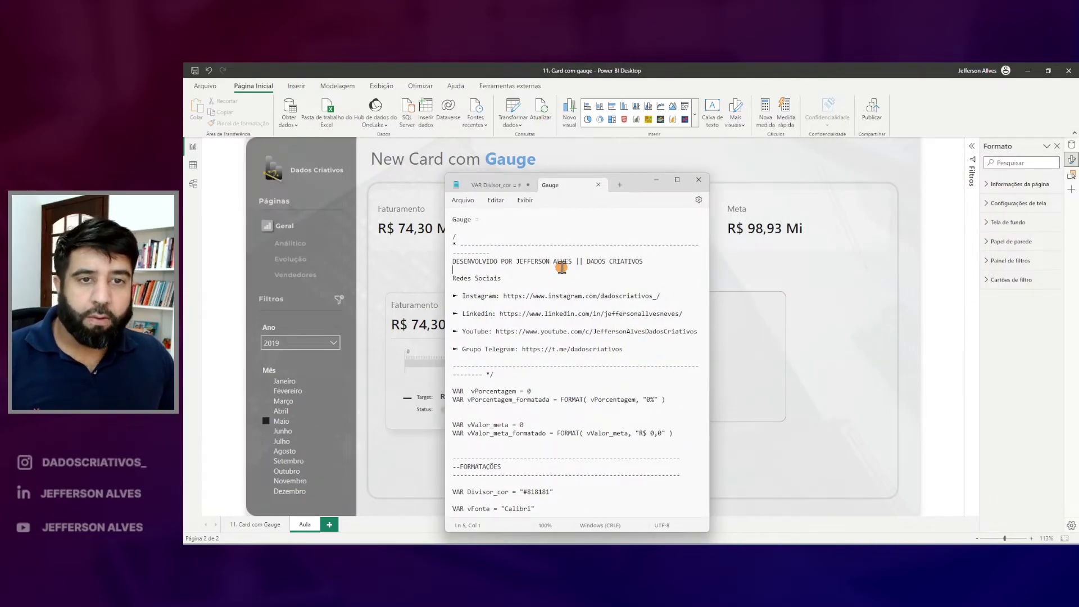
pyautogui.hotkey('ctrl', 'a')
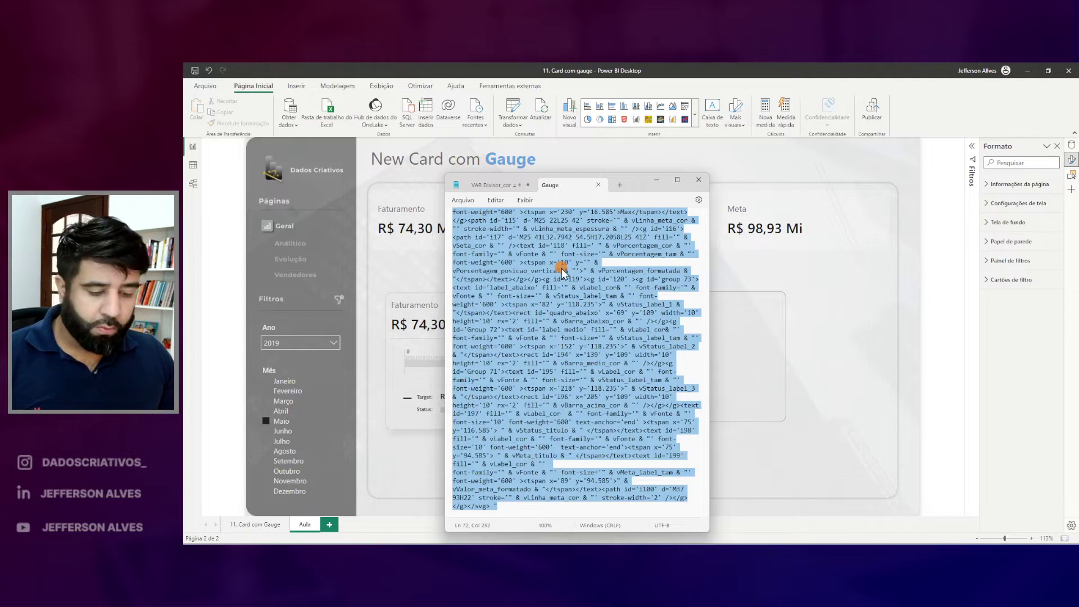
pyautogui.moveTo(635, 183); pyautogui.dragTo(1078, 264)
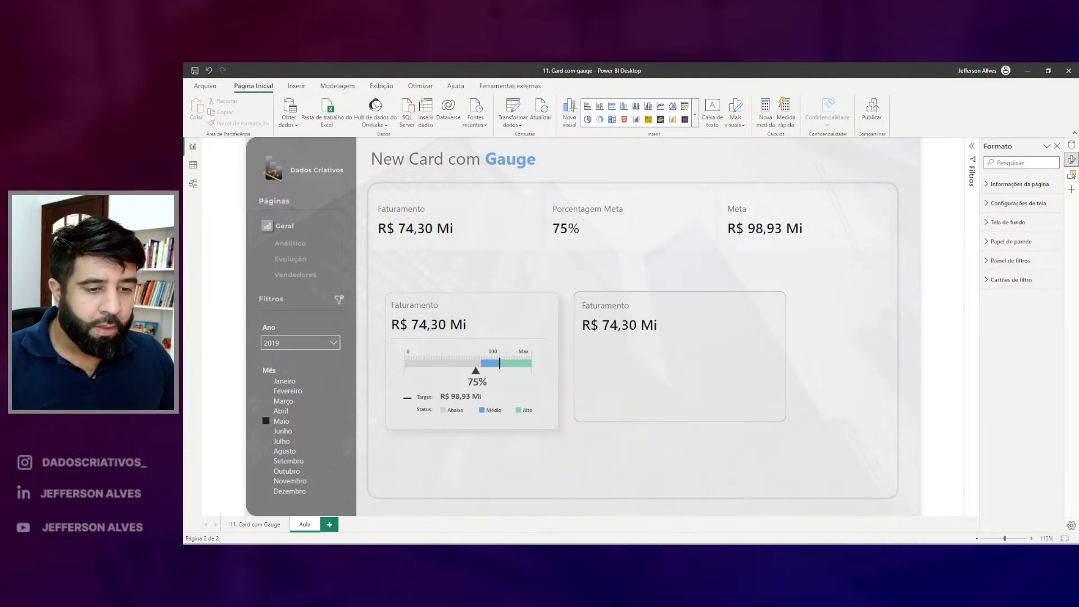
# - Create a new measure in the _Medidas table and paste the copied Gauge code into it
pyautogui.click(1071, 145)
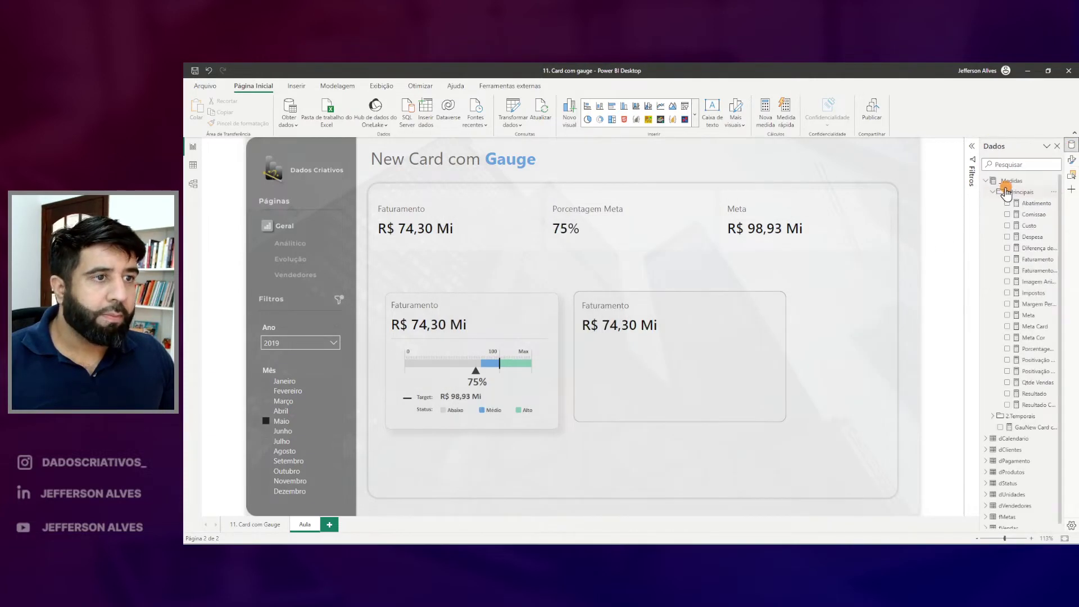
pyautogui.click(995, 193)
pyautogui.rightClick(1005, 181)
pyautogui.click(958, 194)
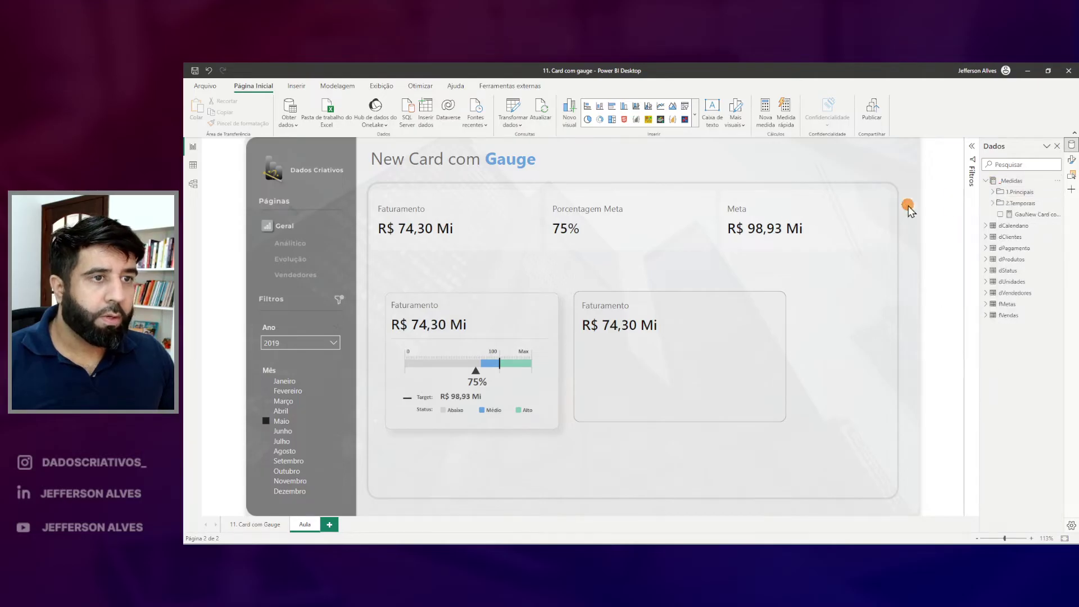
pyautogui.hotkey('ctrl', 'v')
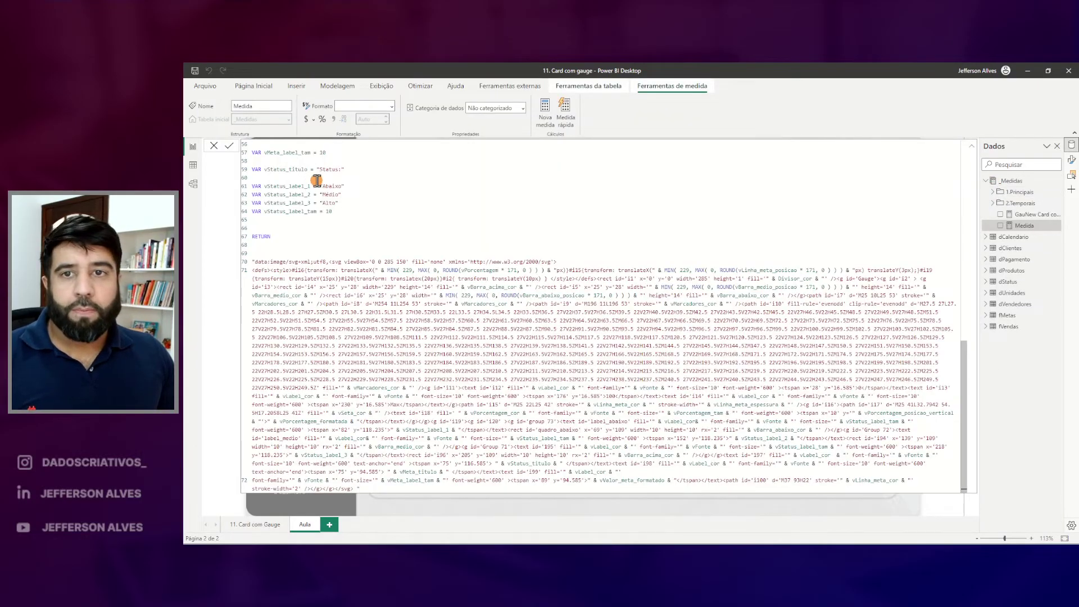
# - Examine the measure name and the commented credits header at the start of the pasted Gauge code
pyautogui.scroll(15, 317, 180)
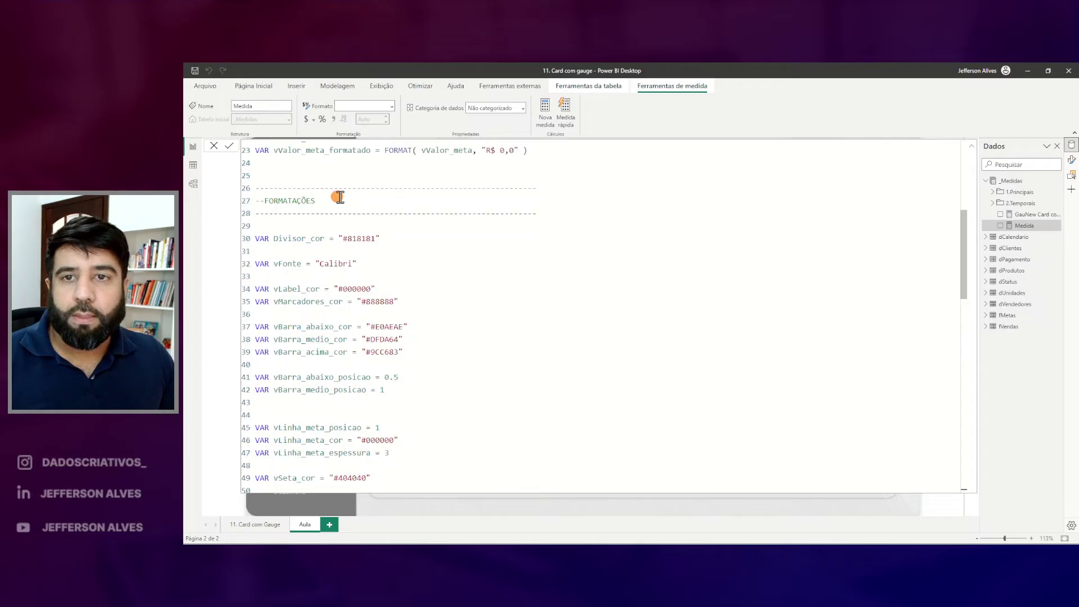
pyautogui.scroll(3, 374, 203)
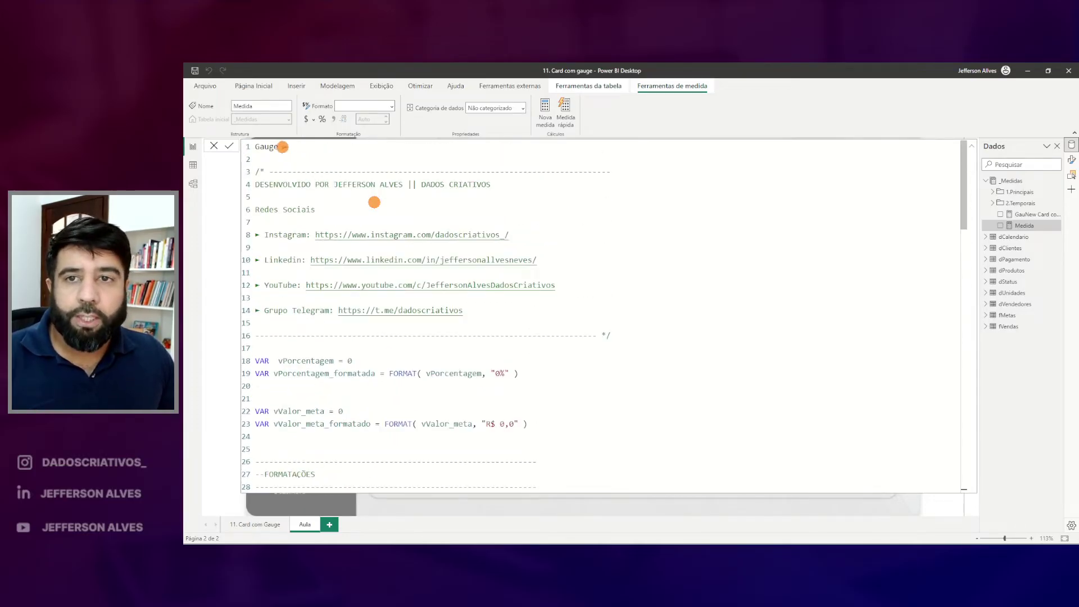
pyautogui.moveTo(267, 132)
pyautogui.mouseDown()
pyautogui.moveTo(274, 164)
pyautogui.moveTo(278, 134)
pyautogui.mouseUp()
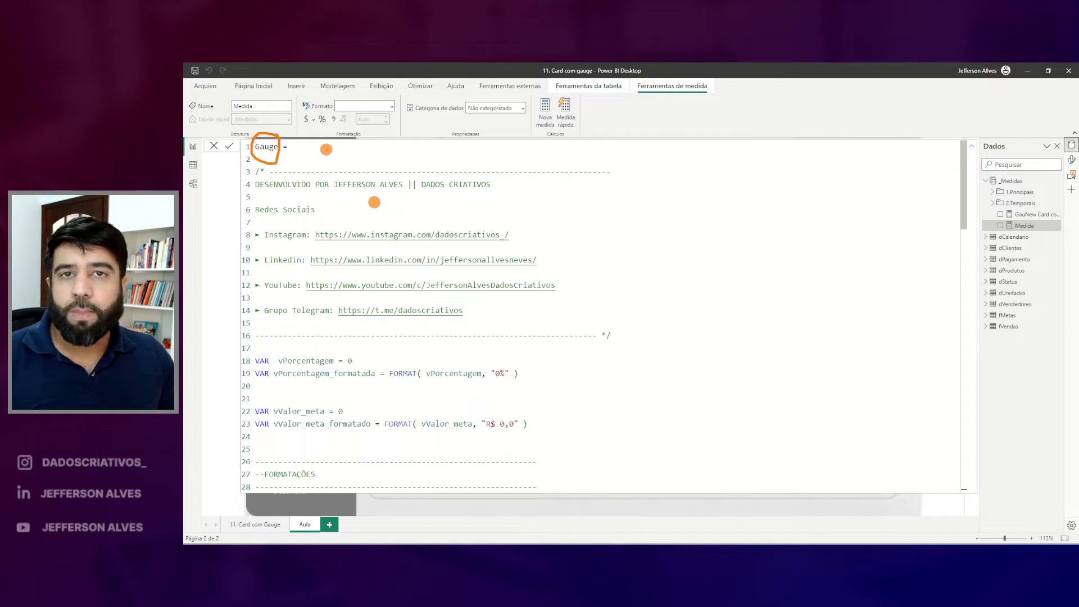
pyautogui.press('Escape')
pyautogui.moveTo(244, 157)
pyautogui.mouseDown()
pyautogui.moveTo(349, 265)
pyautogui.moveTo(665, 343)
pyautogui.mouseUp()
pyautogui.moveTo(260, 192); pyautogui.dragTo(516, 198)
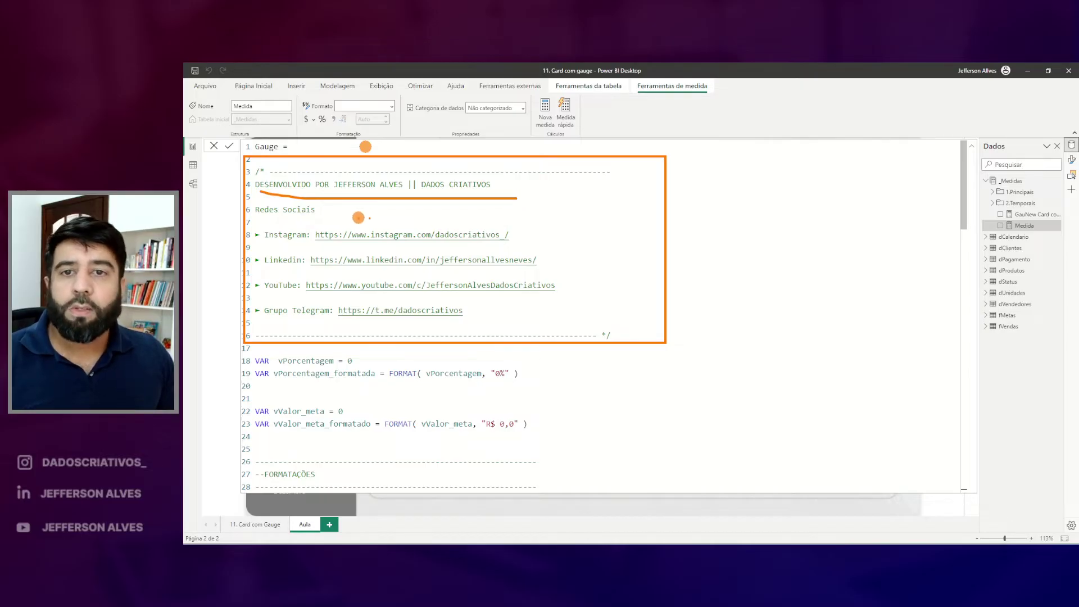
pyautogui.moveTo(519, 233); pyautogui.dragTo(558, 201)
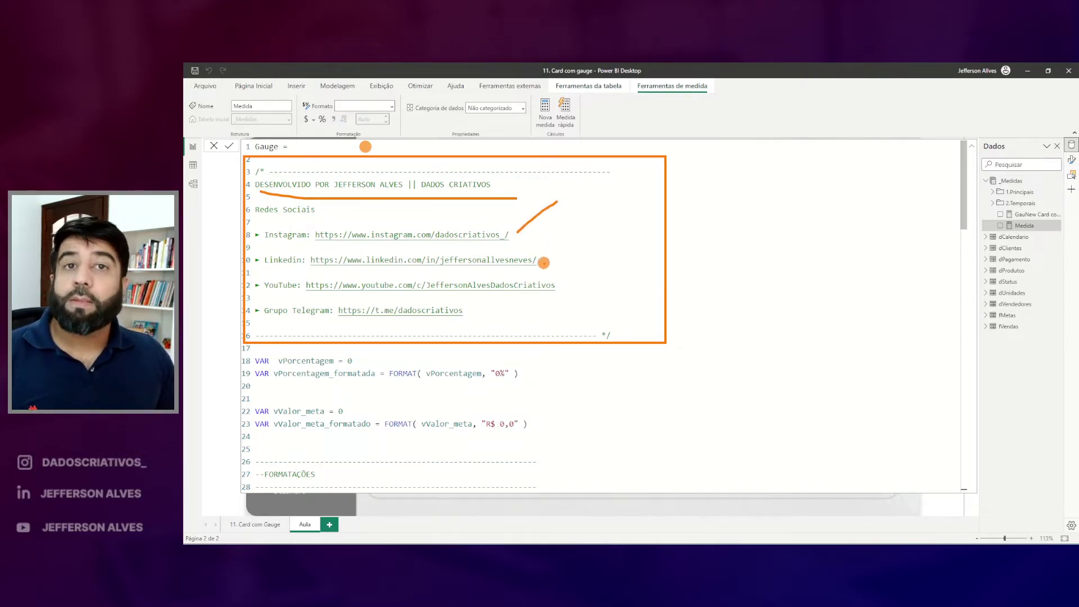
pyautogui.moveTo(536, 259); pyautogui.dragTo(582, 222)
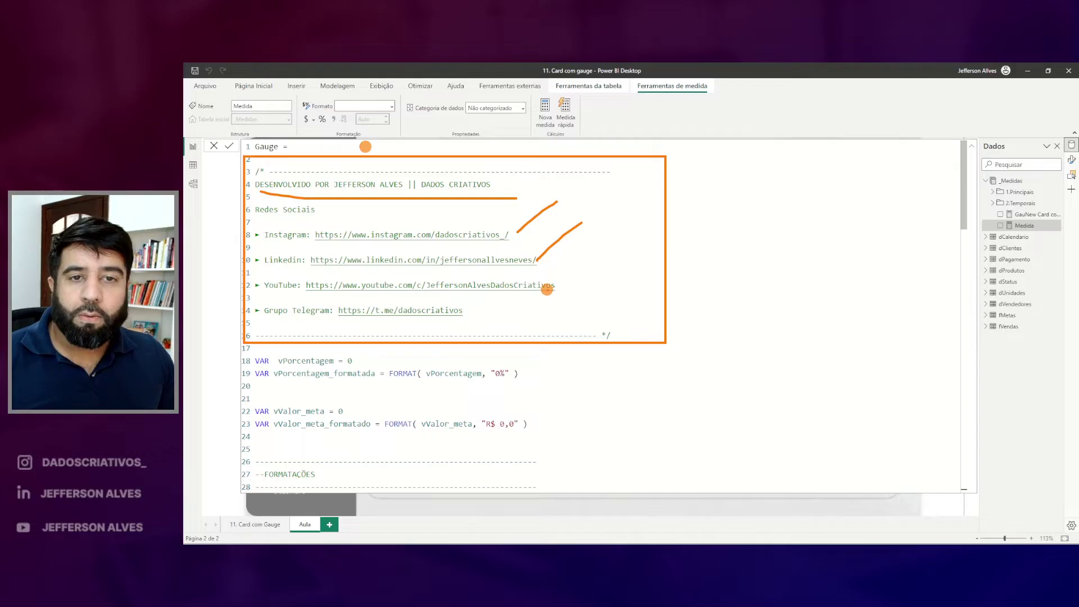
pyautogui.moveTo(556, 288); pyautogui.dragTo(596, 282)
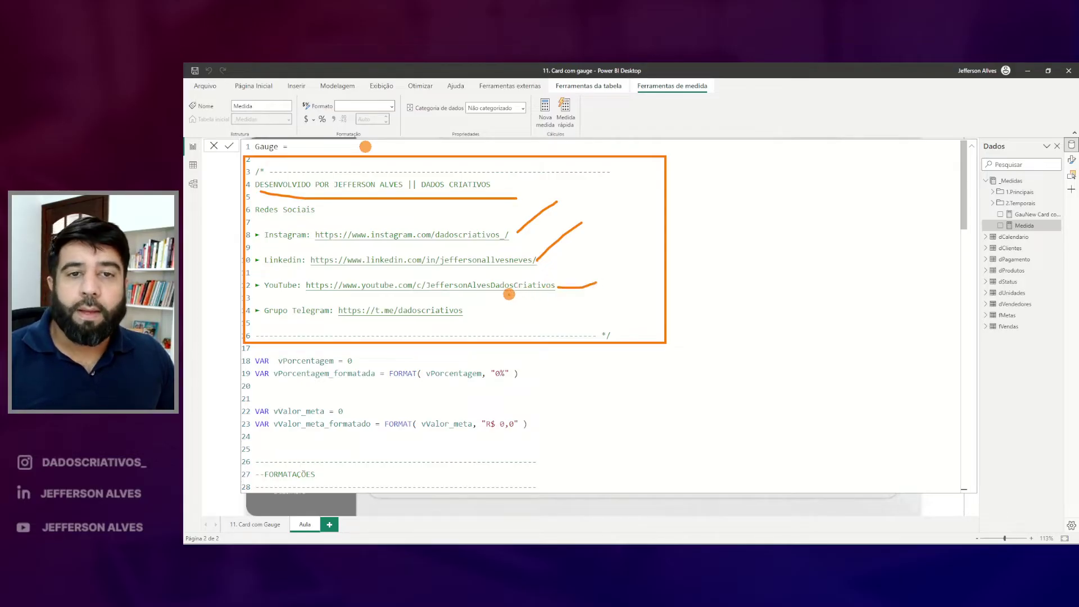
pyautogui.moveTo(302, 319); pyautogui.dragTo(382, 308)
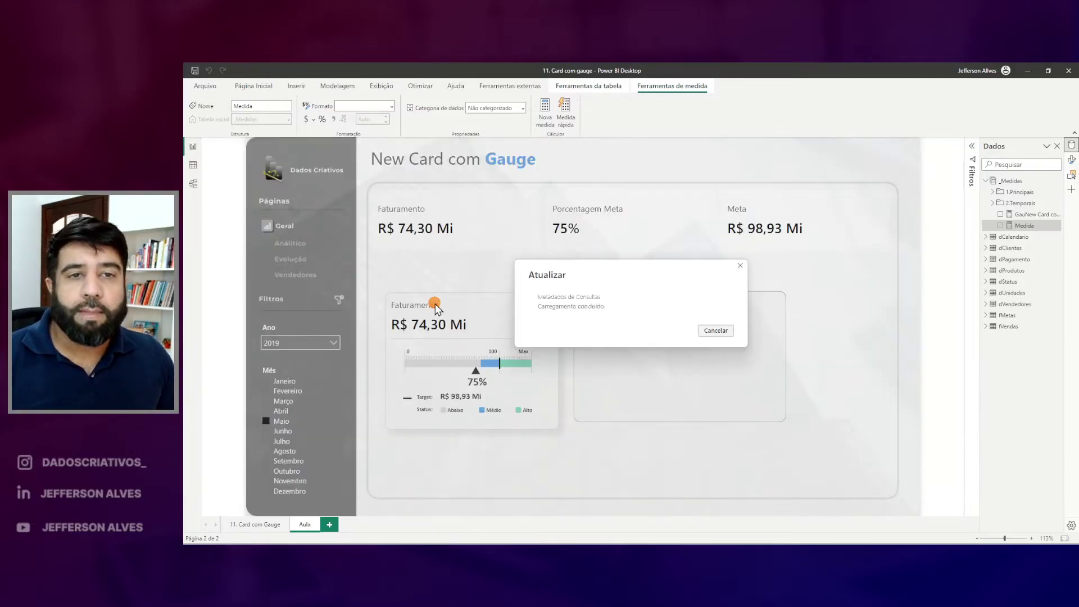
# - Create a new measure in the _Medidas table, paste the copied Gauge code as its formula, and save it
pyautogui.rightClick(1015, 182)
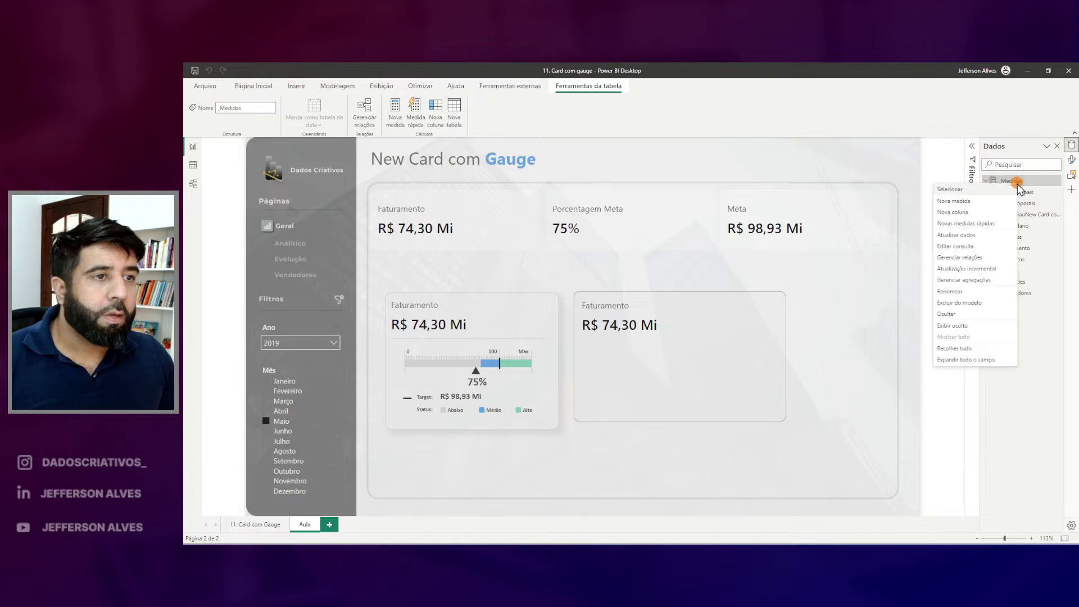
pyautogui.click(972, 202)
pyautogui.hotkey('ctrl', 'v')
pyautogui.scroll(15, 385, 212)
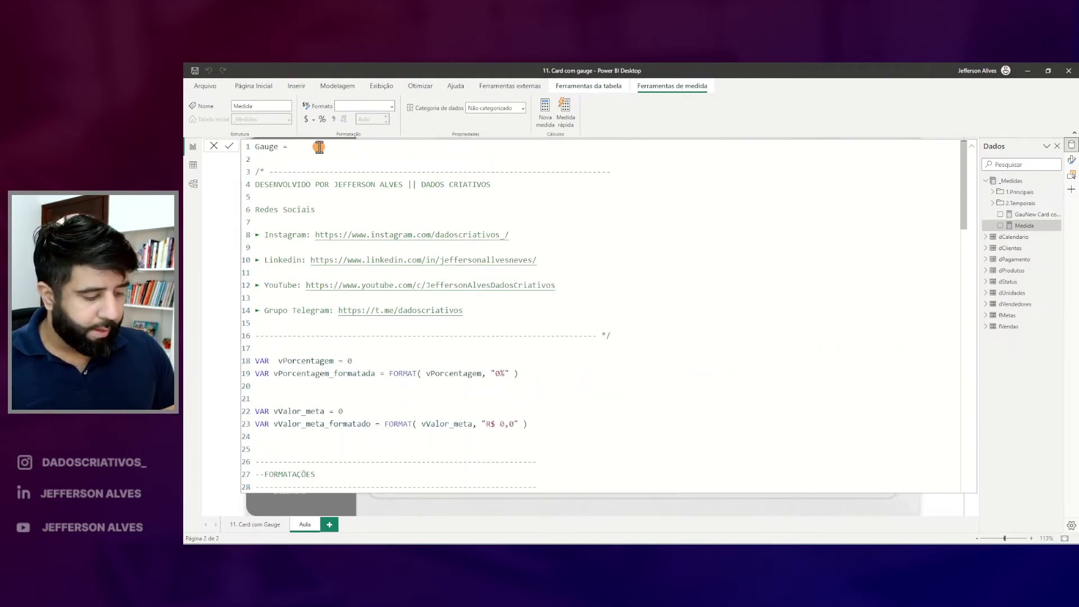
pyautogui.press('Return')
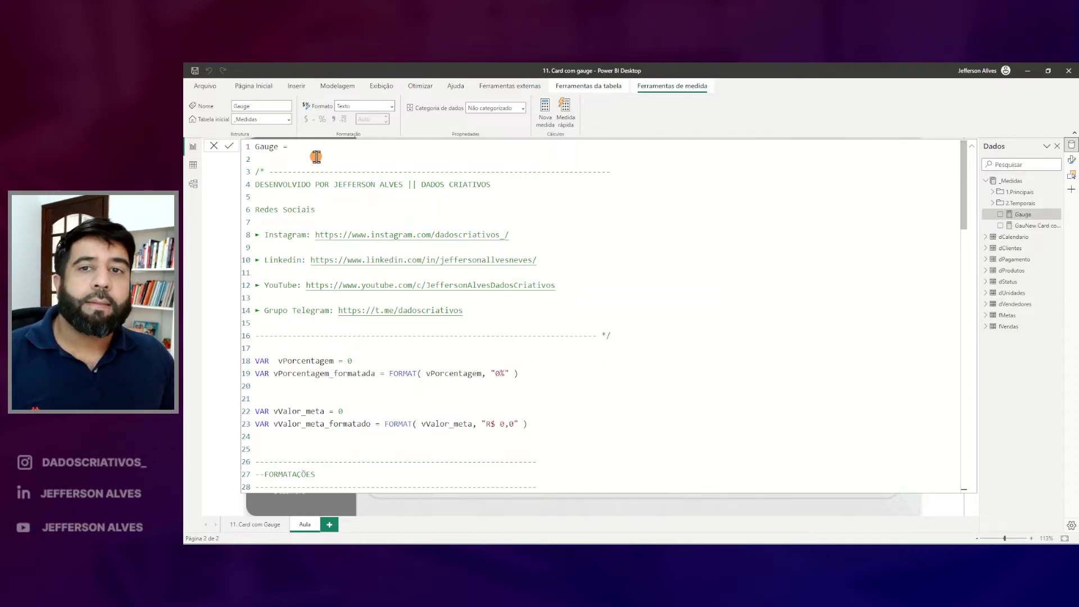
# - Examine the SVG image code after the RETURN statement of the Gauge measure, and close the formula editor
pyautogui.scroll(-20, 317, 157)
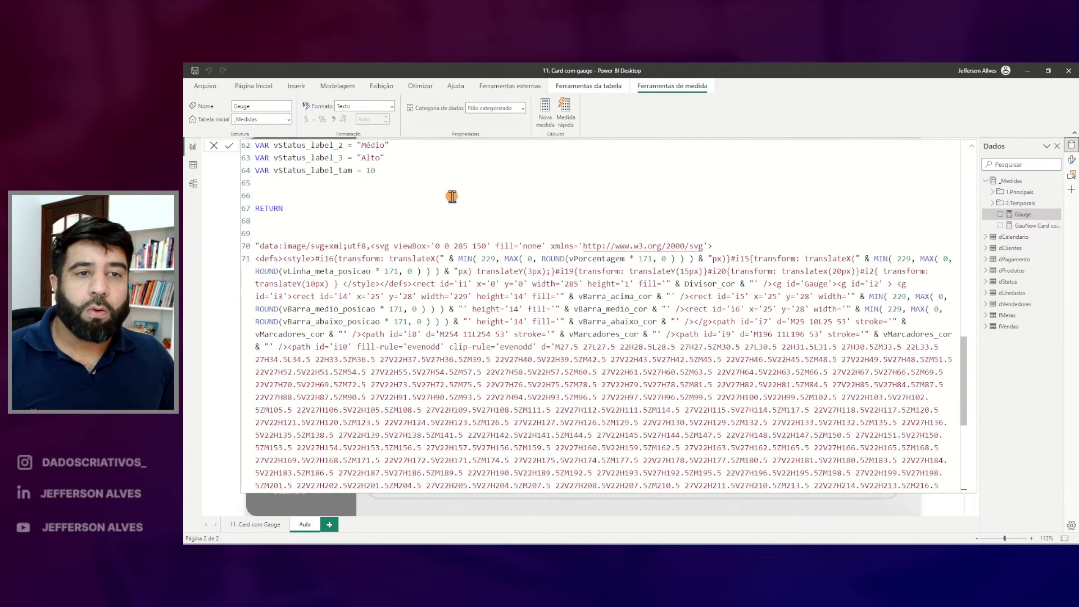
pyautogui.scroll(-3, 452, 196)
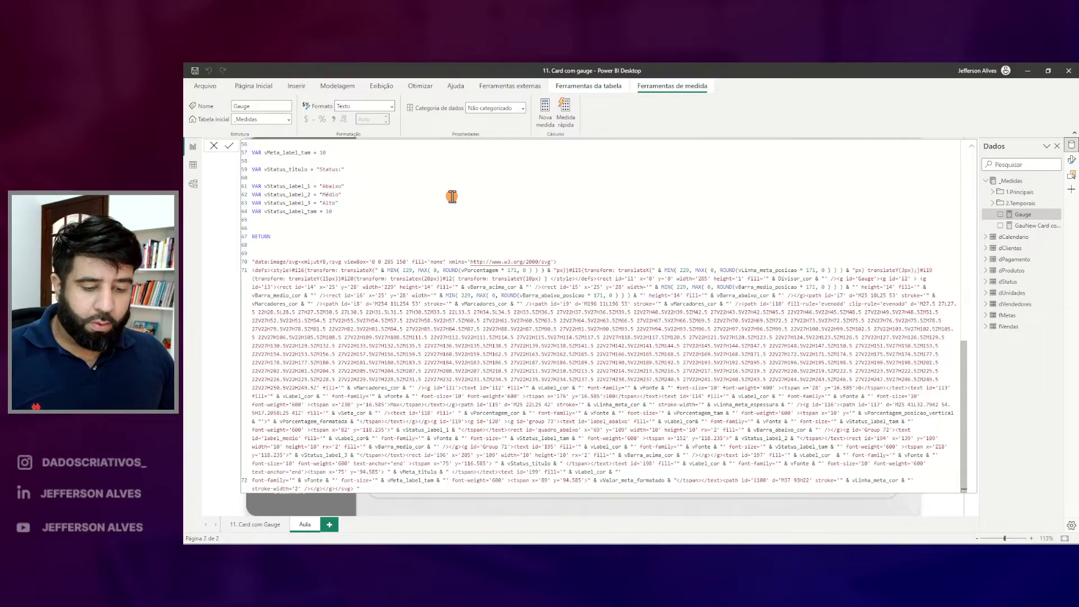
pyautogui.moveTo(242, 243)
pyautogui.mouseDown()
pyautogui.moveTo(794, 474)
pyautogui.moveTo(961, 498)
pyautogui.mouseUp()
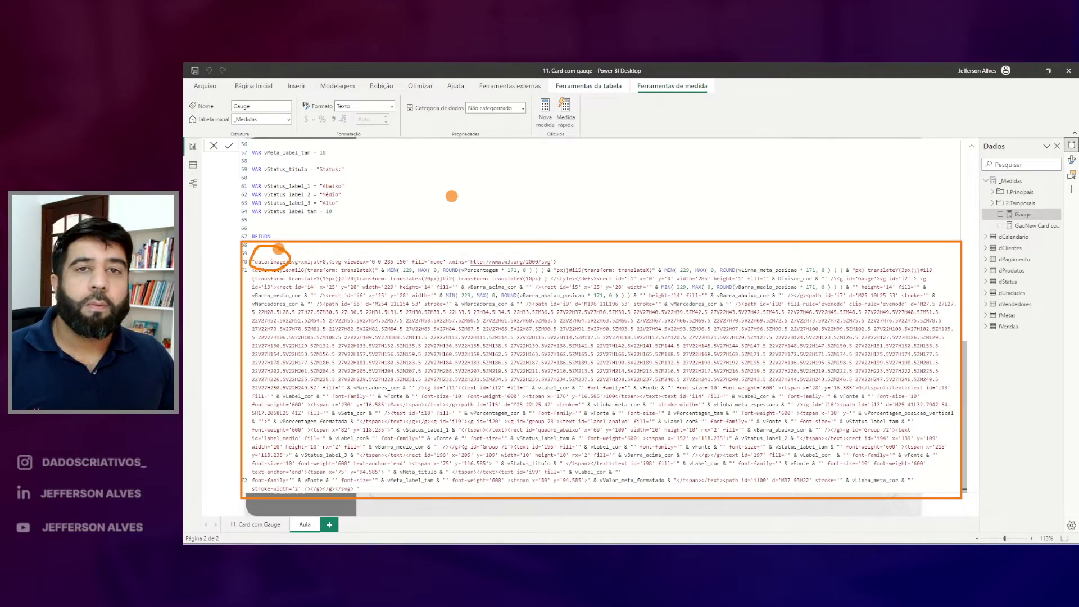
pyautogui.press('Escape')
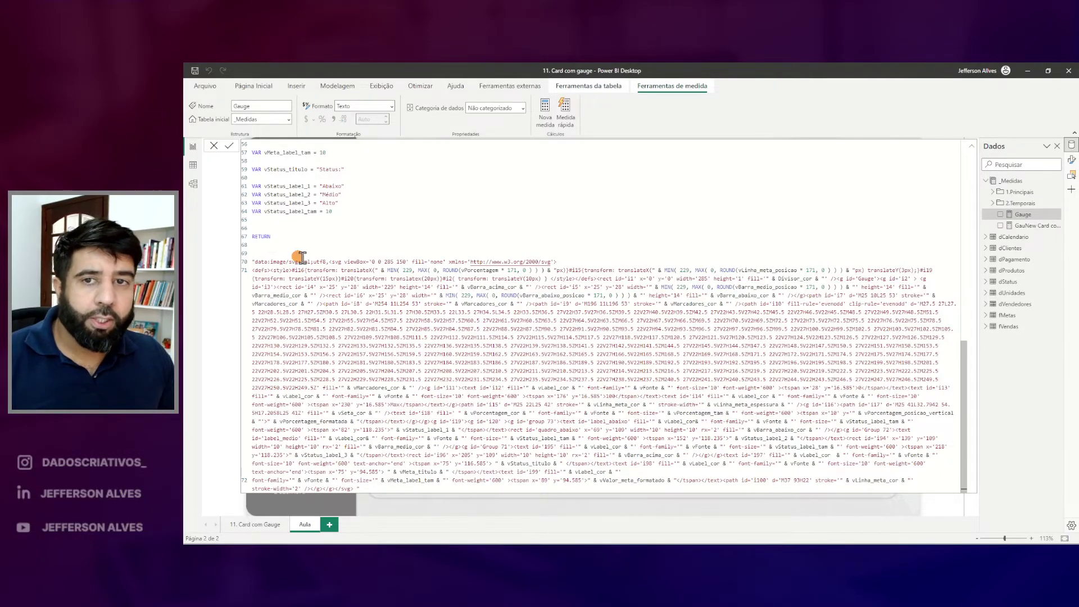
pyautogui.keyDown('ctrl'); pyautogui.scroll(2, 340, 248); pyautogui.keyUp('ctrl')
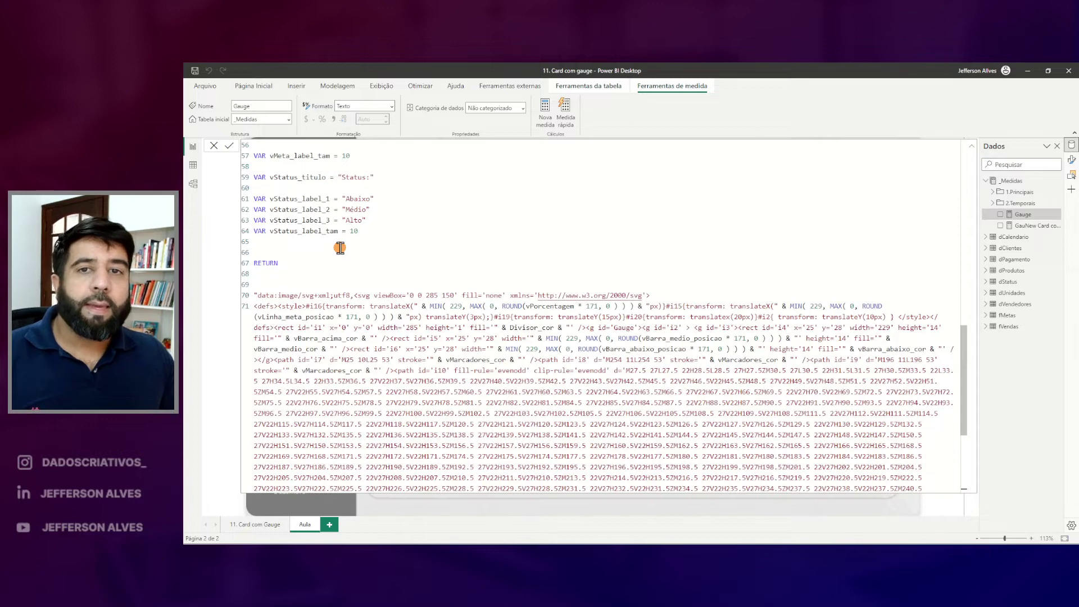
pyautogui.scroll(-2, 339, 251)
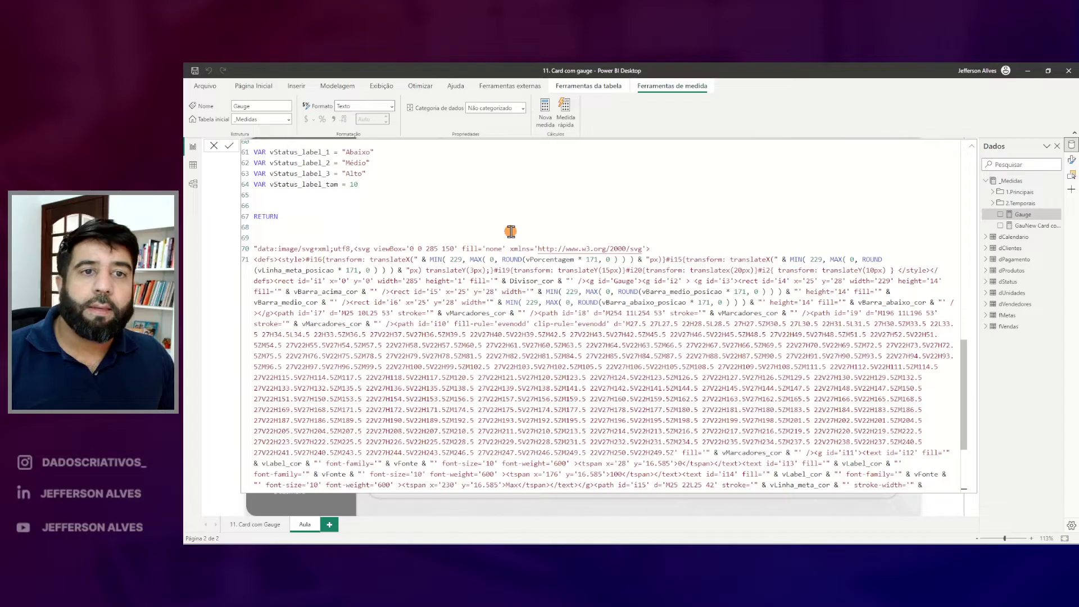
pyautogui.press('Escape')
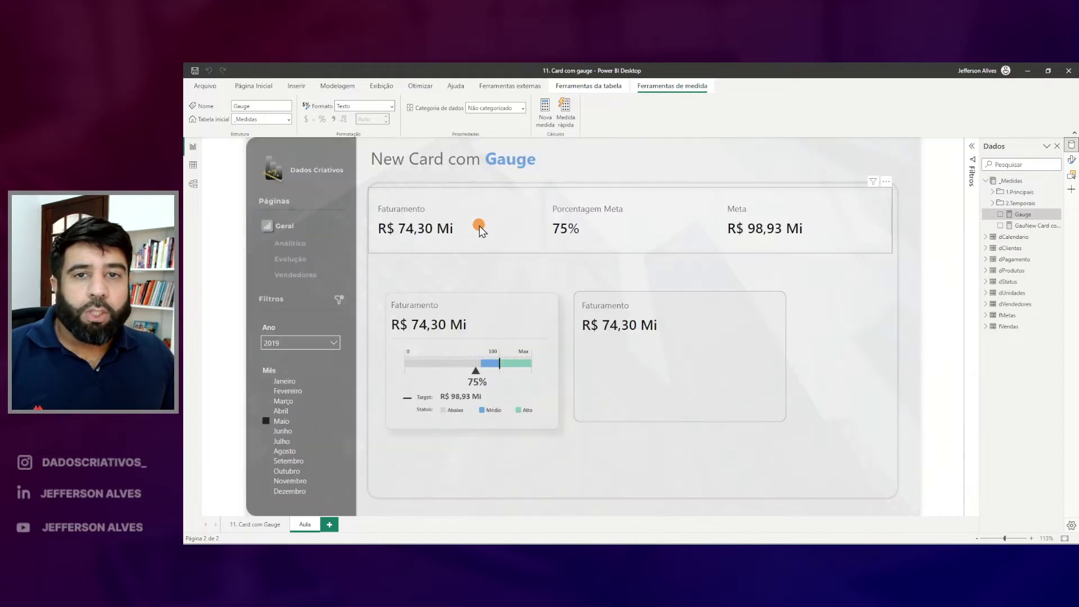
# - Enable the image on the new Faturamento card and set its image type to URL da Imagem
pyautogui.click(758, 305)
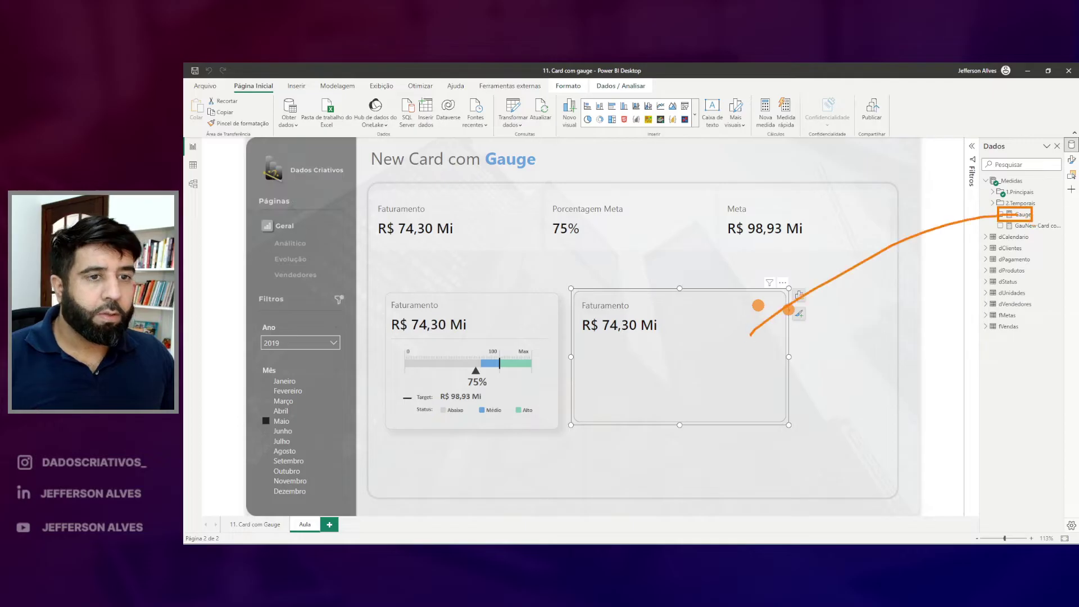
pyautogui.click(1071, 159)
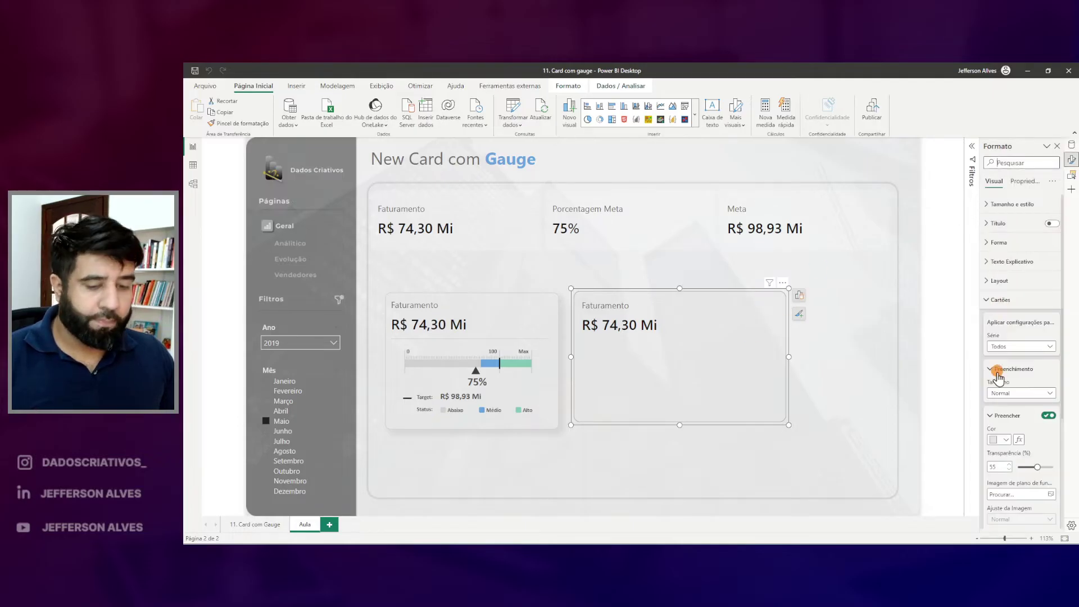
pyautogui.click(993, 304)
pyautogui.click(901, 400)
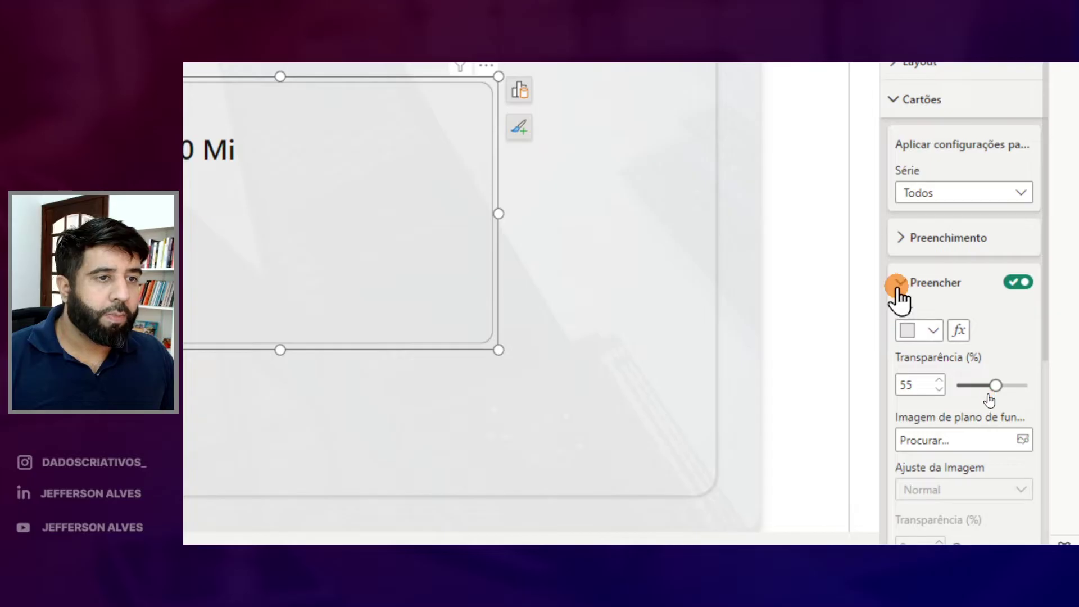
pyautogui.click(899, 284)
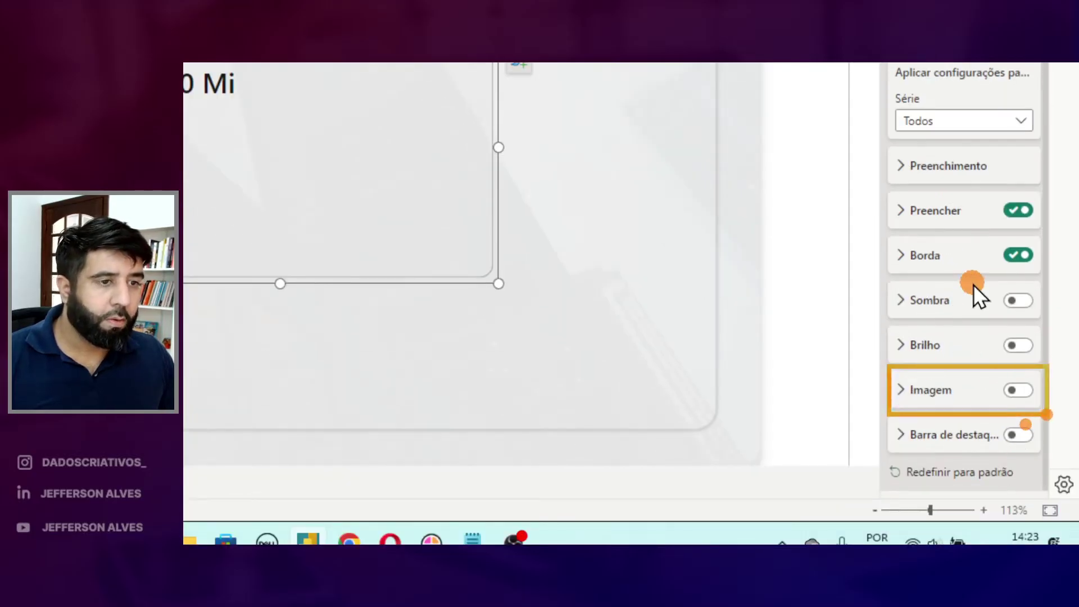
pyautogui.click(1018, 389)
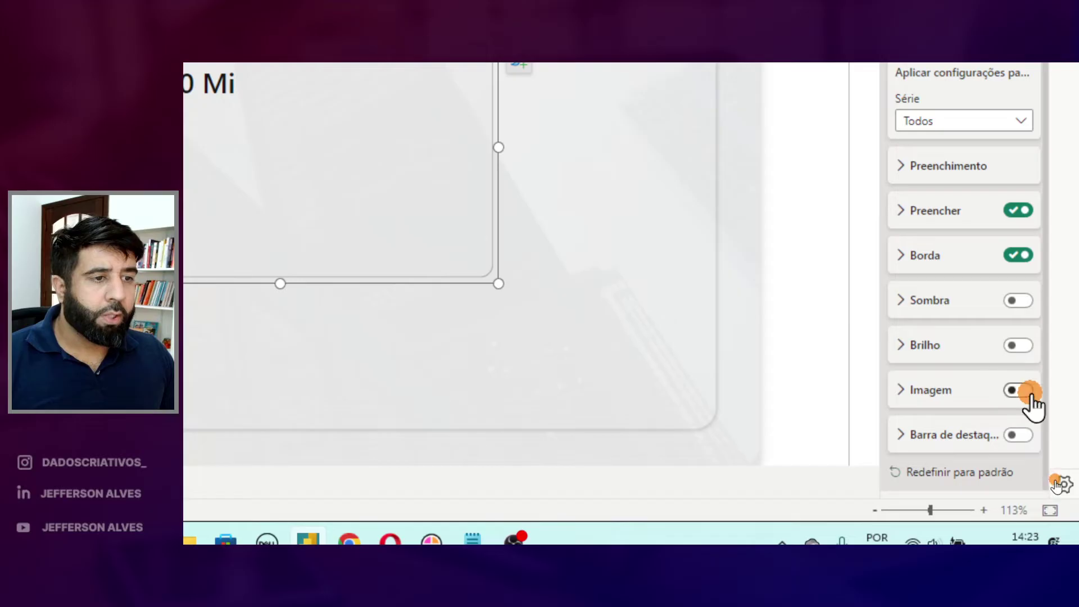
pyautogui.click(917, 390)
pyautogui.scroll(-5, 944, 366)
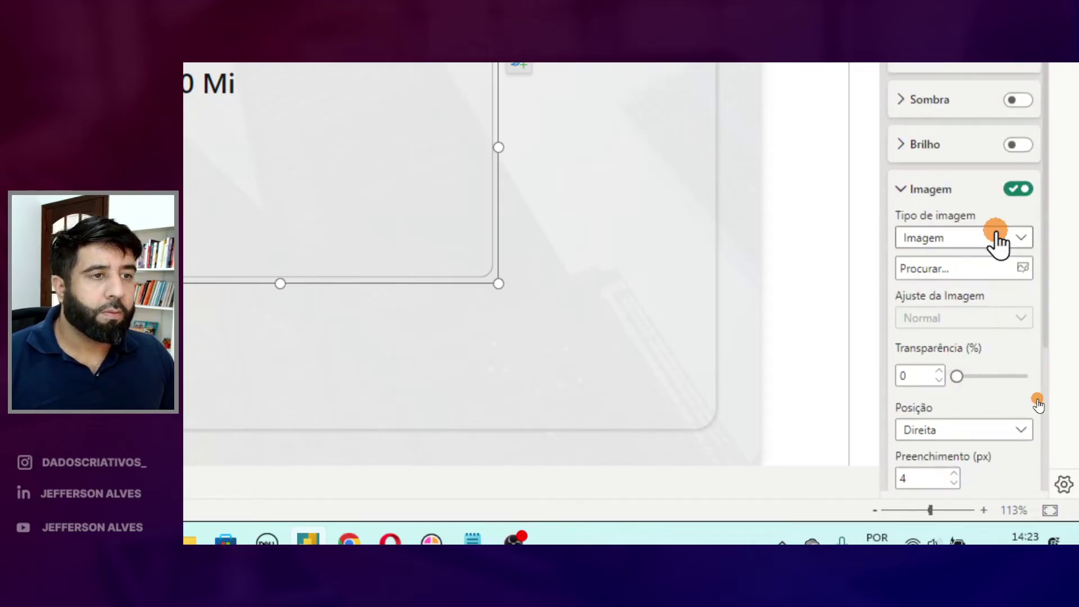
pyautogui.click(994, 137)
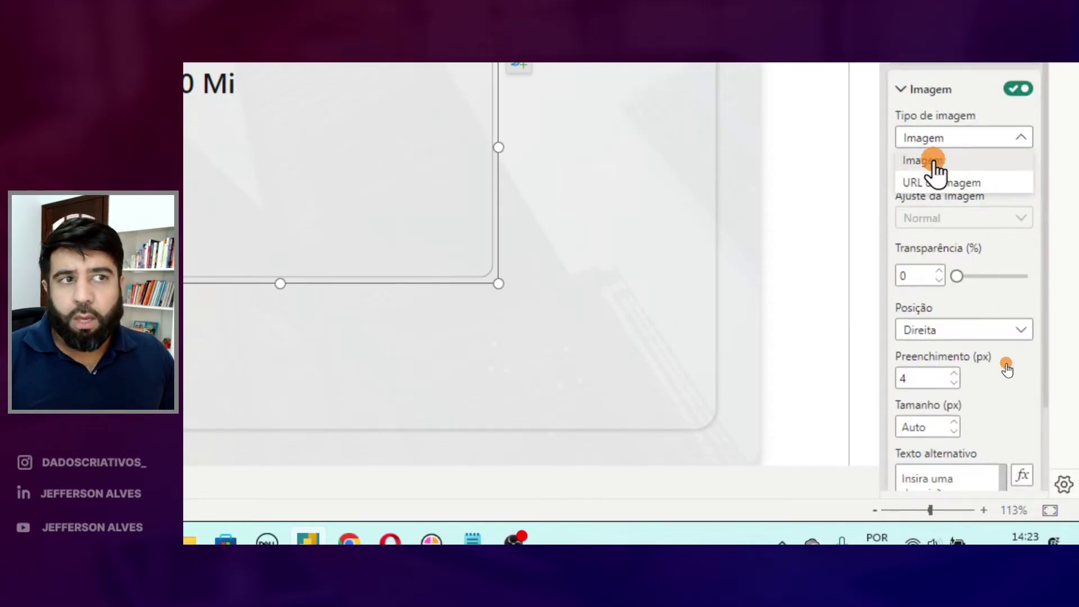
pyautogui.click(959, 182)
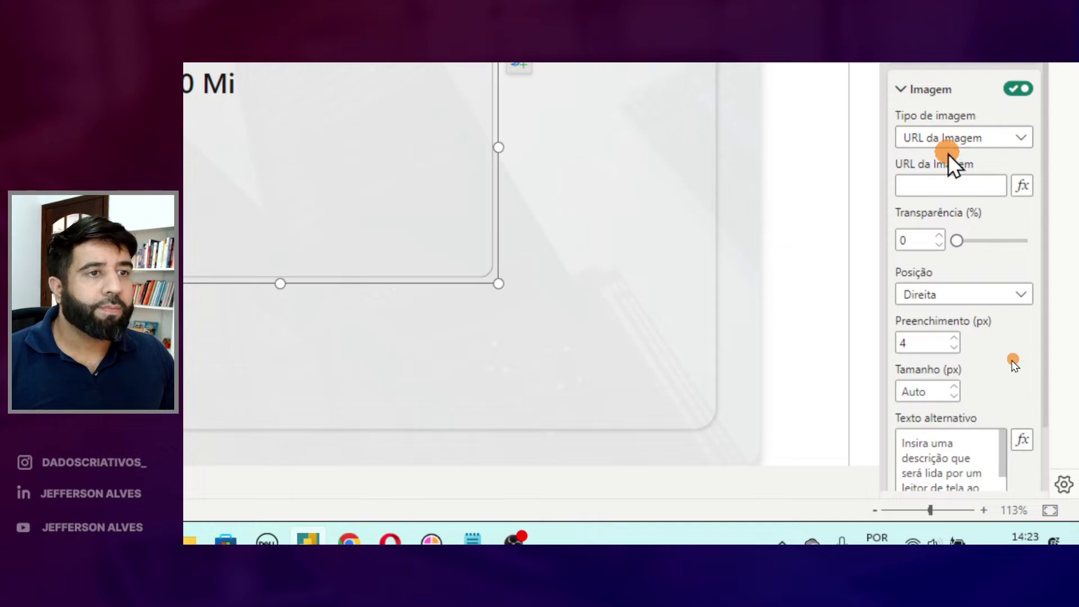
# - Base the card's image URL on the Gauge measure through conditional formatting with the Valor do campo style
pyautogui.moveTo(883, 155); pyautogui.dragTo(1051, 222)
pyautogui.moveTo(1038, 168); pyautogui.dragTo(1042, 166)
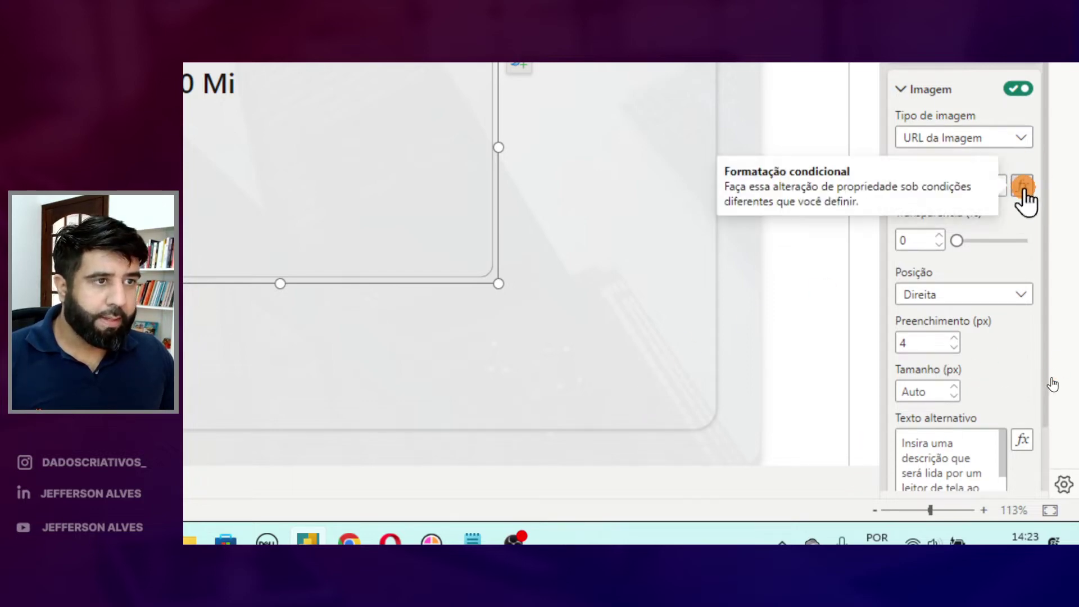
pyautogui.click(1024, 185)
pyautogui.click(545, 238)
pyautogui.click(427, 272)
pyautogui.click(458, 305)
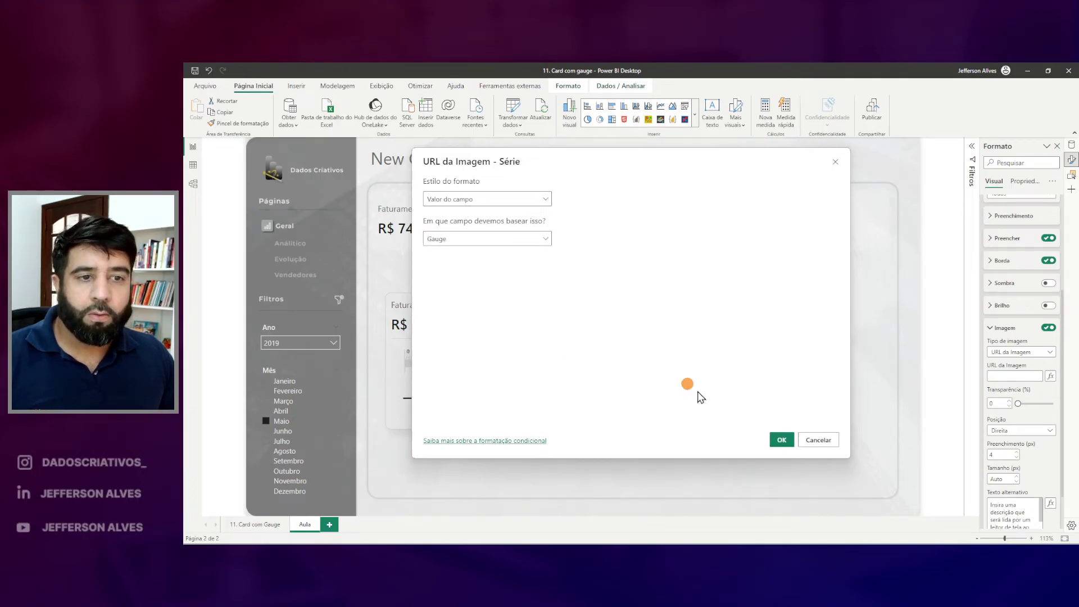
pyautogui.click(781, 440)
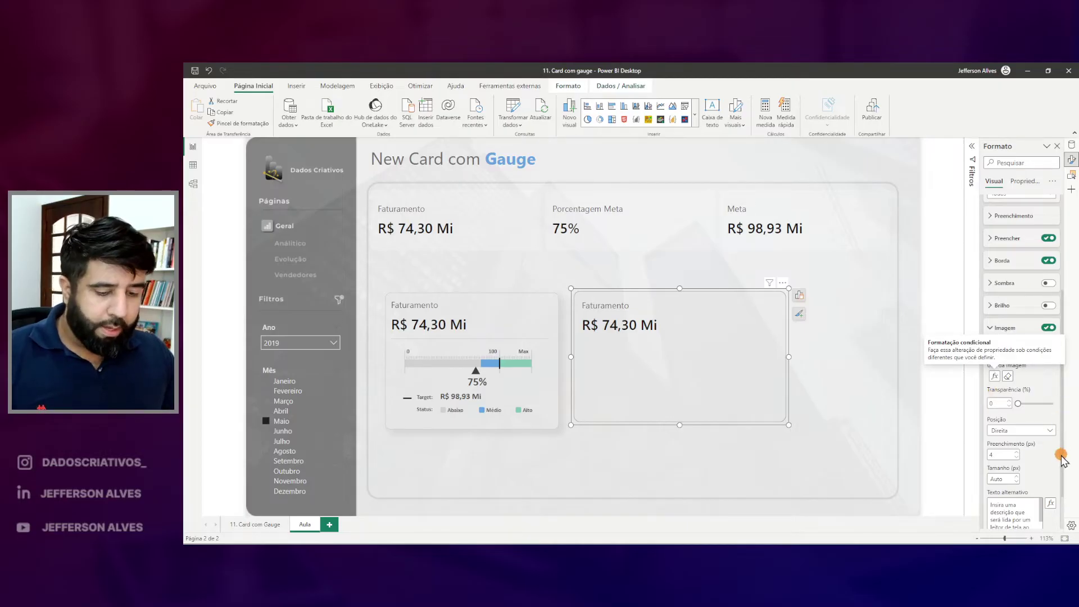
# - Set the card image's size to 200 px and its position to Inferior
pyautogui.scroll(-2, 1047, 459)
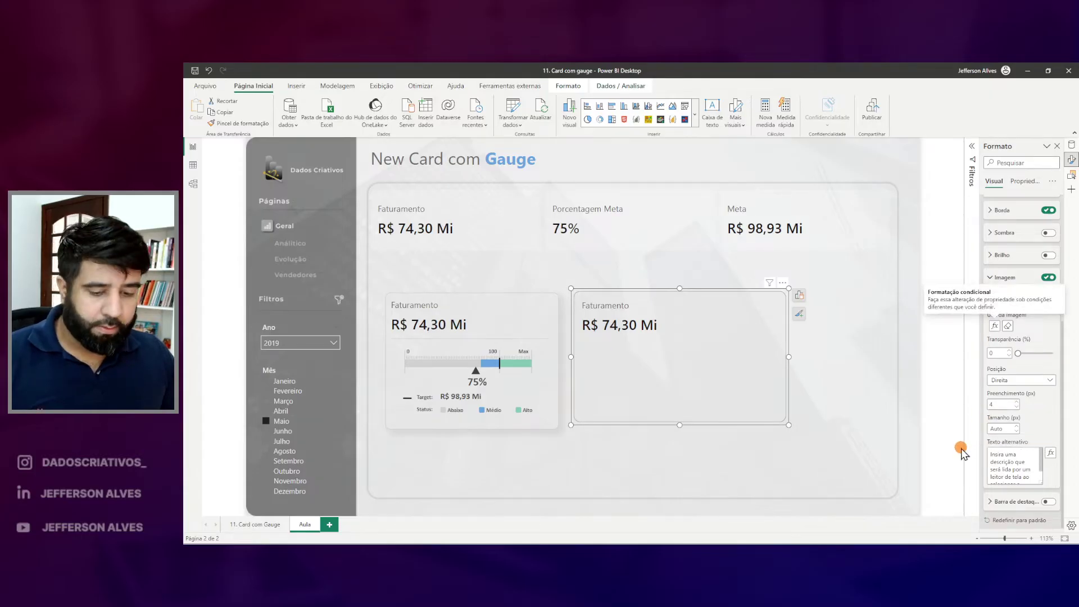
pyautogui.click(1006, 429)
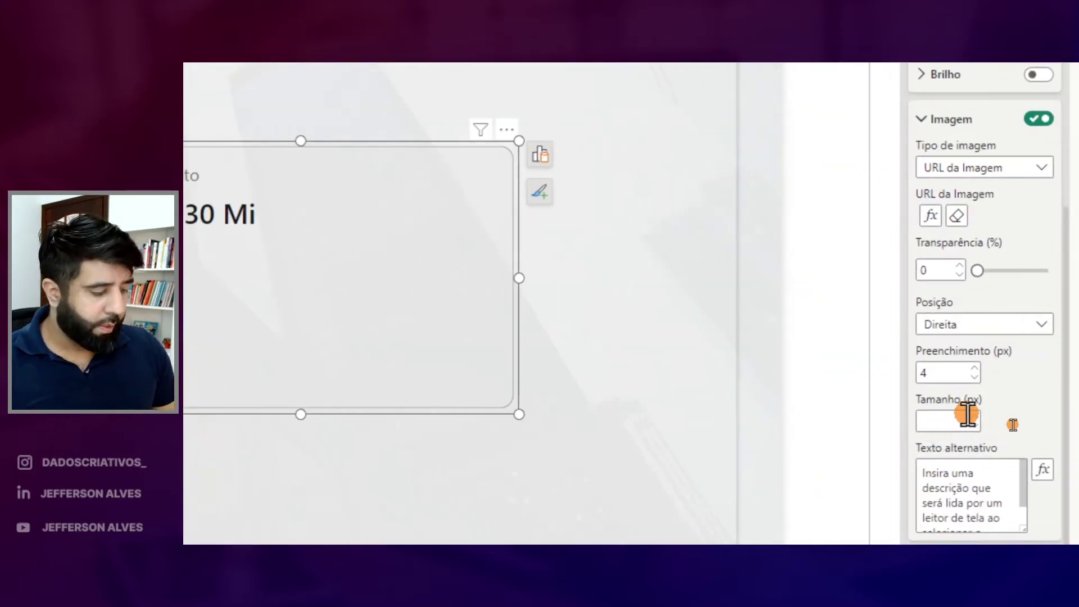
pyautogui.write('200')
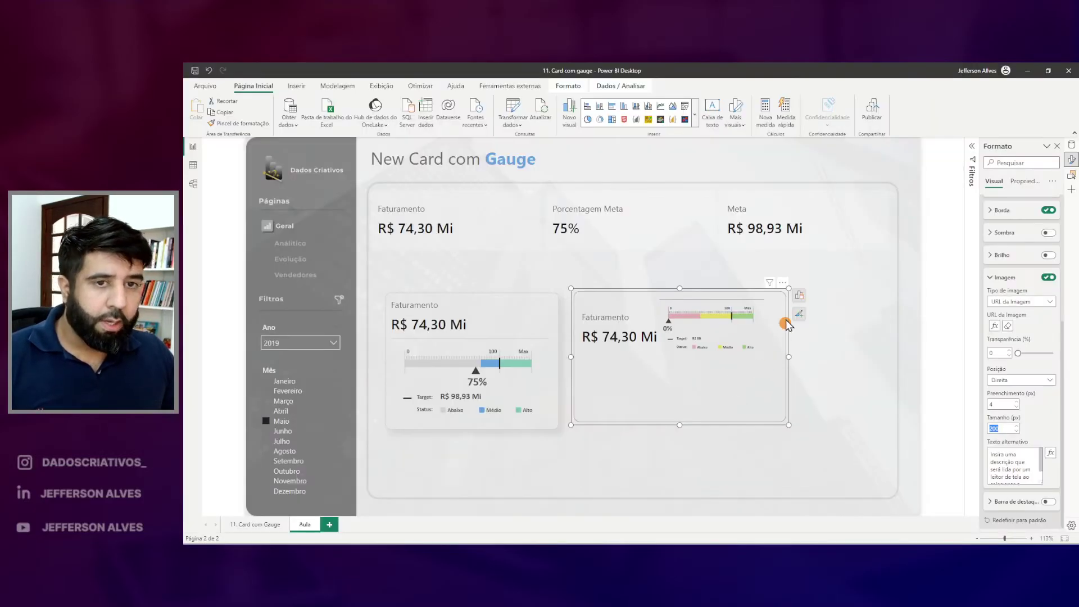
pyautogui.moveTo(669, 298); pyautogui.dragTo(789, 356)
pyautogui.moveTo(725, 328); pyautogui.dragTo(606, 410)
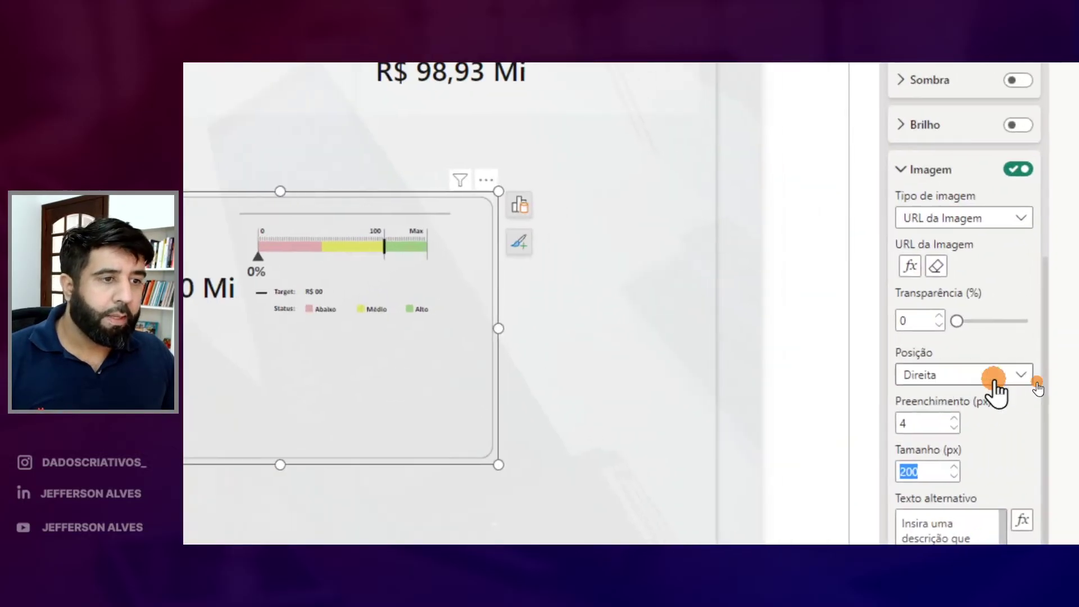
pyautogui.click(1026, 384)
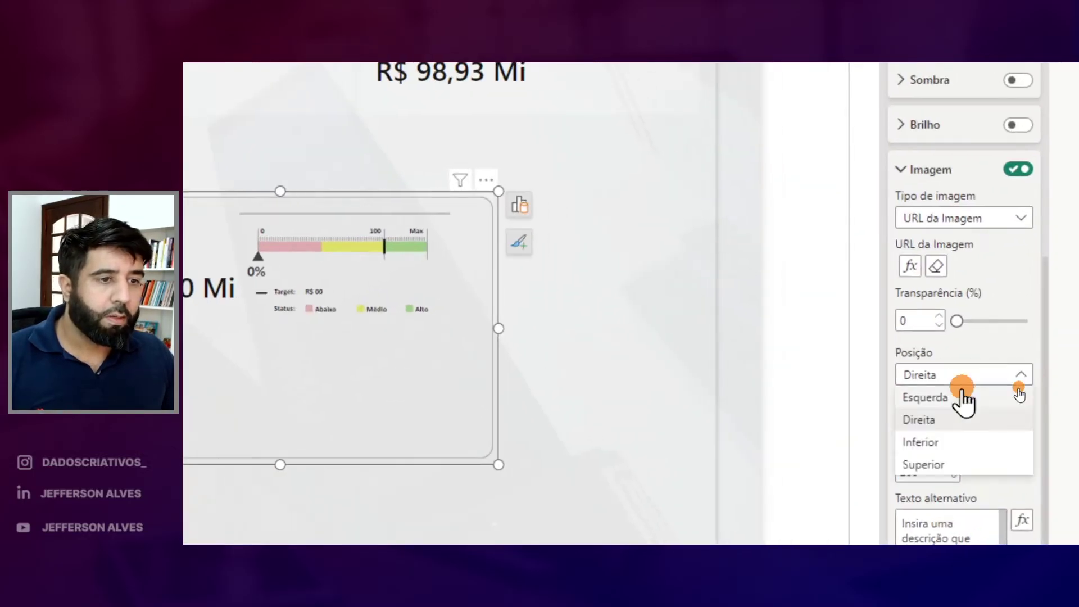
pyautogui.click(933, 442)
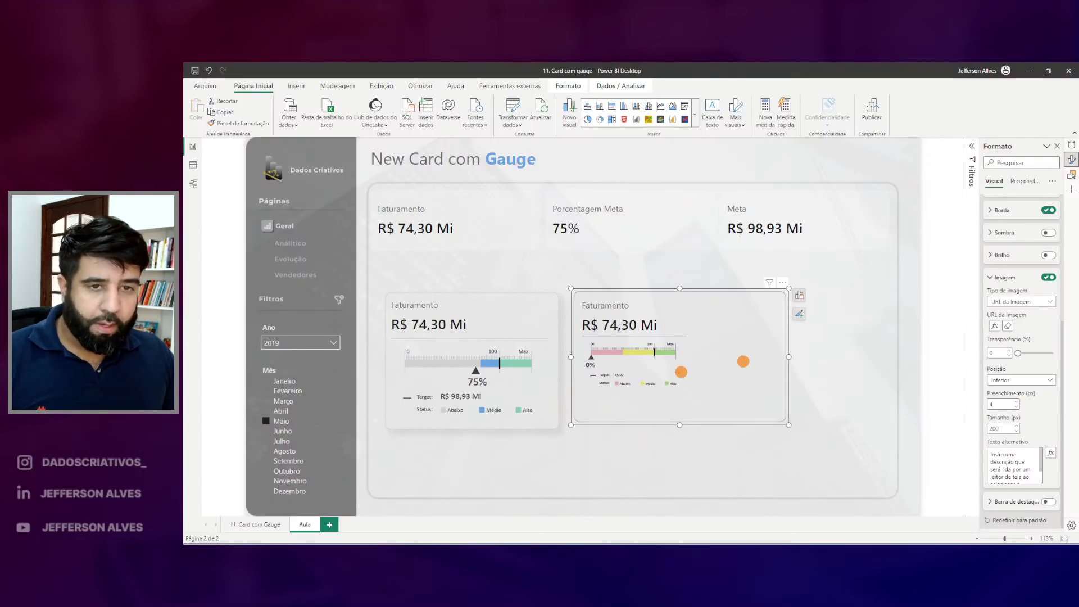
# - Enlarge the card image to 300 px and narrow the card from its outer edge to fit the gauge
pyautogui.moveTo(576, 336); pyautogui.dragTo(676, 399)
pyautogui.moveTo(1008, 403)
pyautogui.mouseDown()
pyautogui.moveTo(994, 414)
pyautogui.moveTo(1025, 414)
pyautogui.mouseUp()
pyautogui.press('Escape')
pyautogui.doubleClick(983, 426)
pyautogui.write('300')
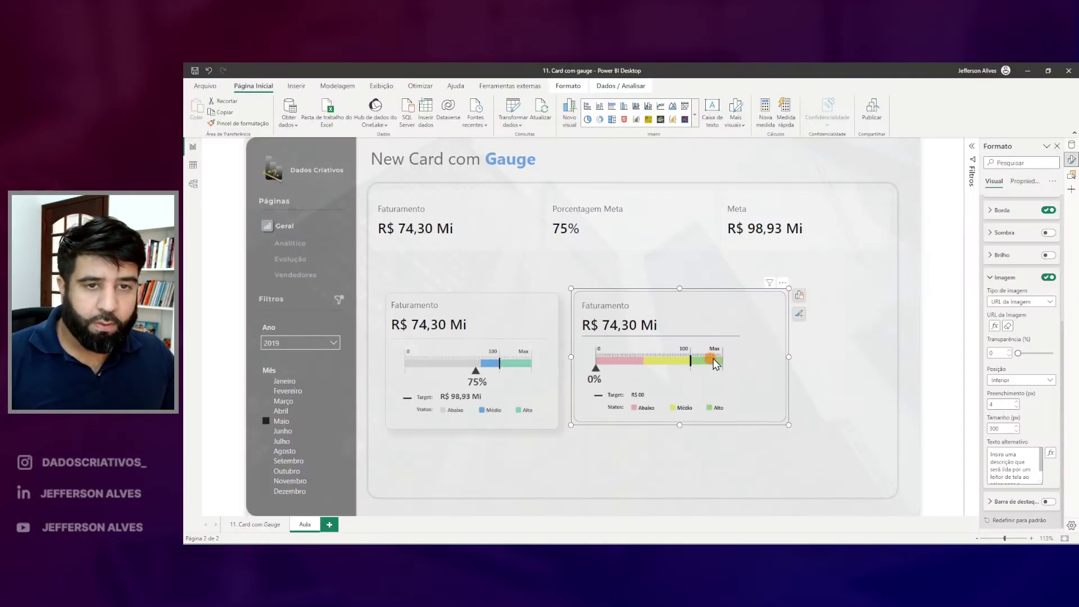
pyautogui.moveTo(790, 359); pyautogui.dragTo(765, 358)
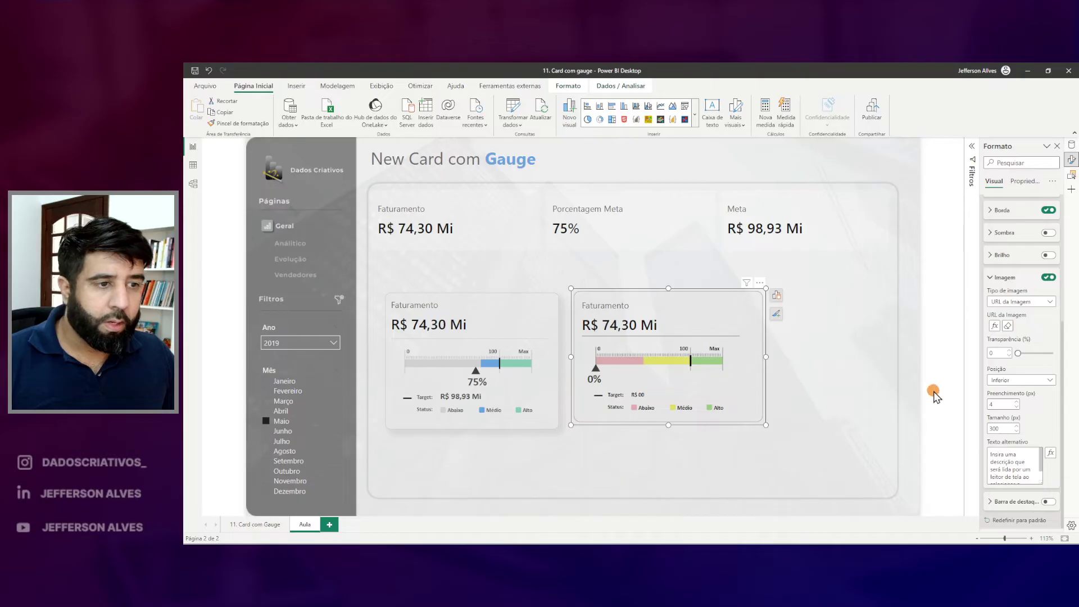
pyautogui.moveTo(977, 410)
pyautogui.mouseDown()
pyautogui.moveTo(1005, 445)
pyautogui.moveTo(1035, 437)
pyautogui.mouseUp()
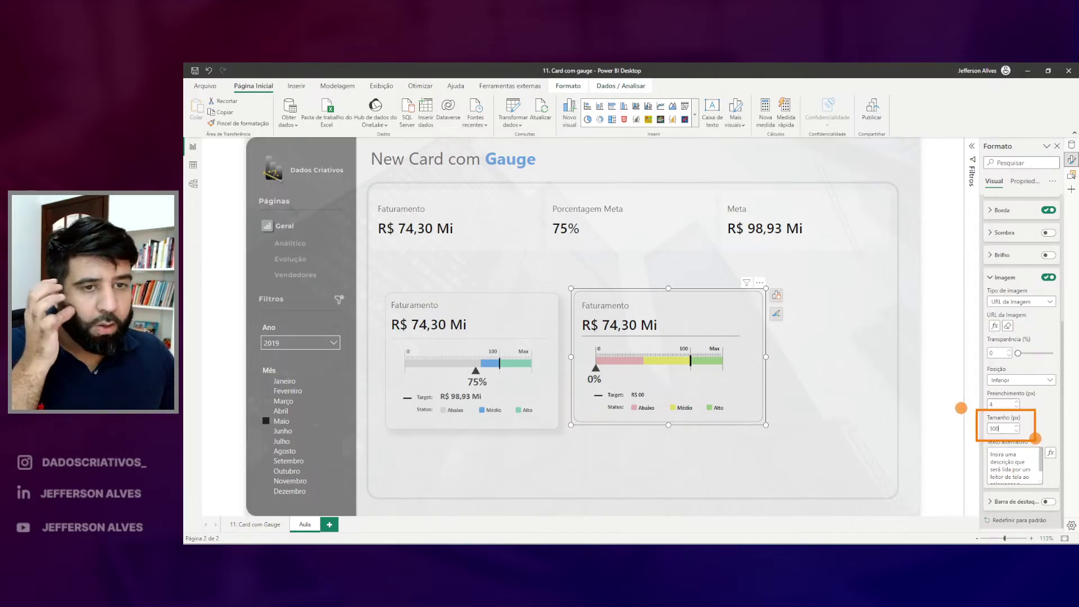
pyautogui.moveTo(644, 384); pyautogui.dragTo(688, 383)
pyautogui.press('Escape')
# - Filter the report by Março and then Agosto to compare how the two gauge cards respond
pyautogui.click(843, 342)
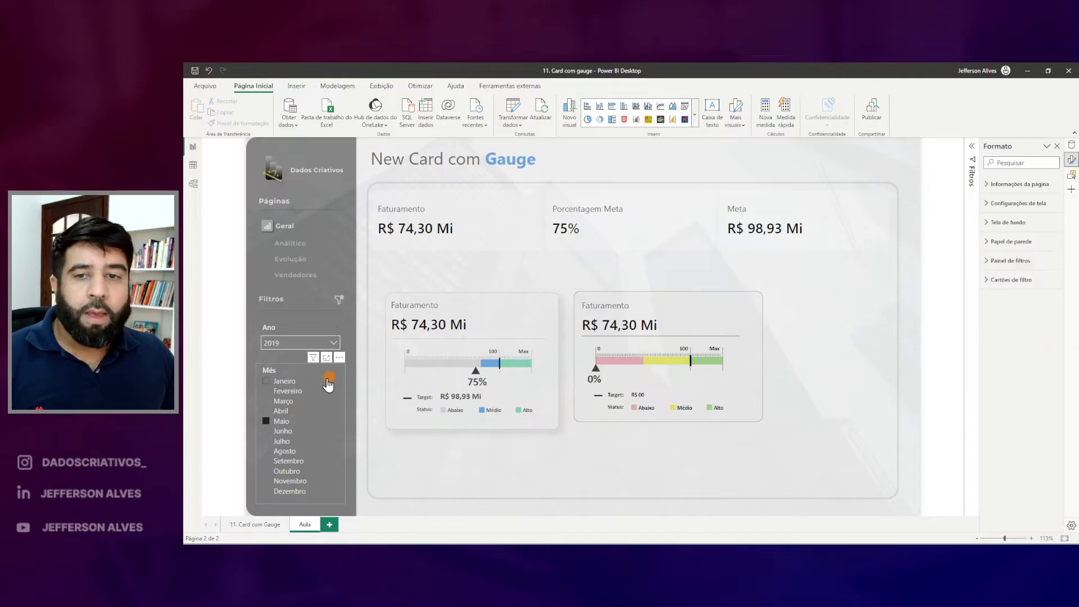
pyautogui.click(281, 401)
pyautogui.click(283, 451)
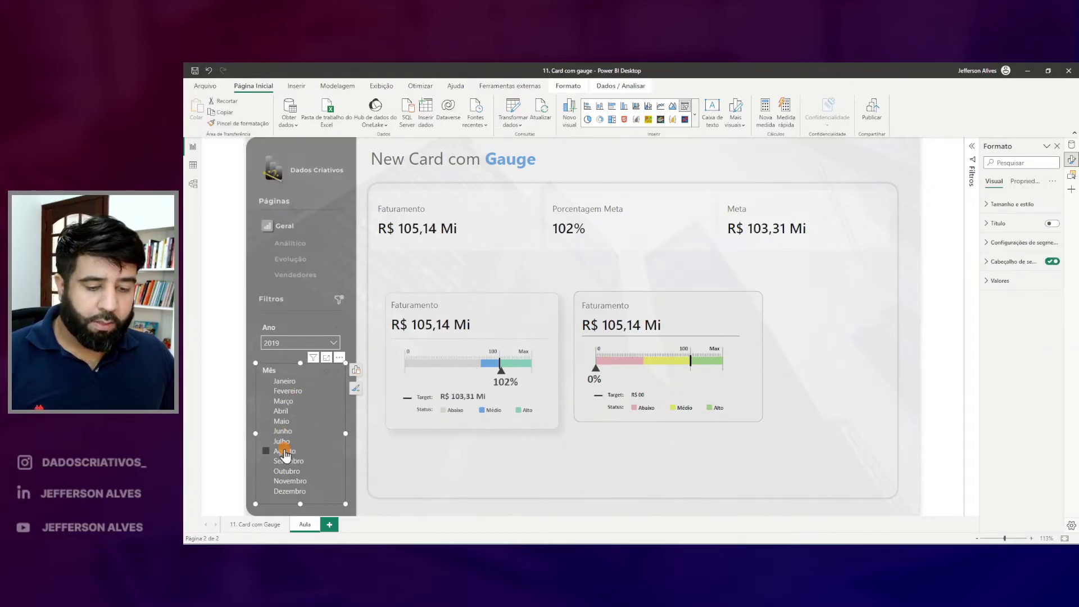
pyautogui.moveTo(585, 337)
pyautogui.mouseDown()
pyautogui.moveTo(730, 387)
pyautogui.moveTo(750, 418)
pyautogui.mouseUp()
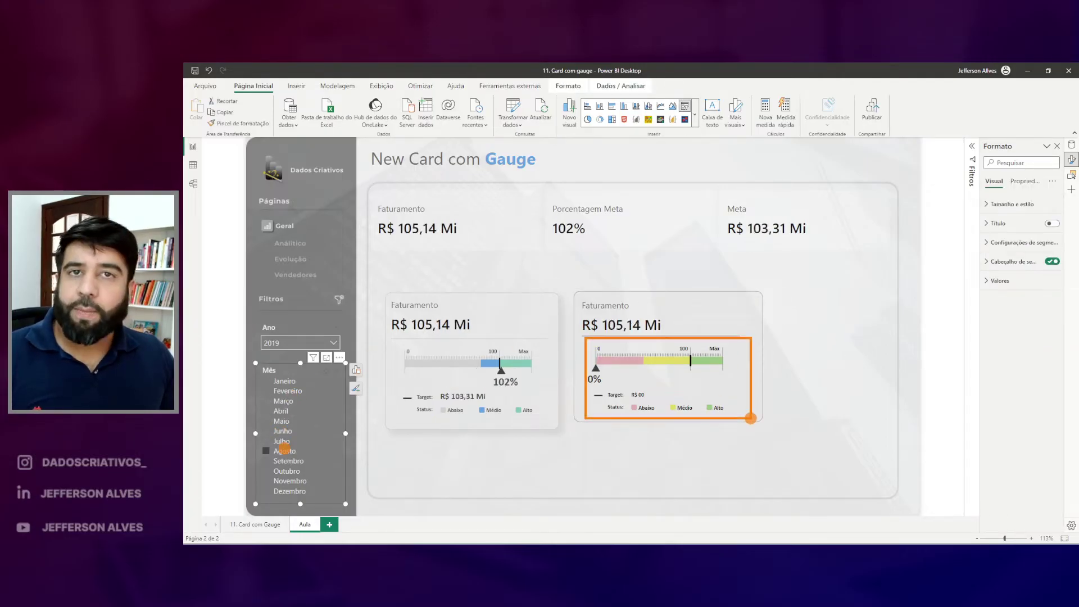
pyautogui.press('Escape')
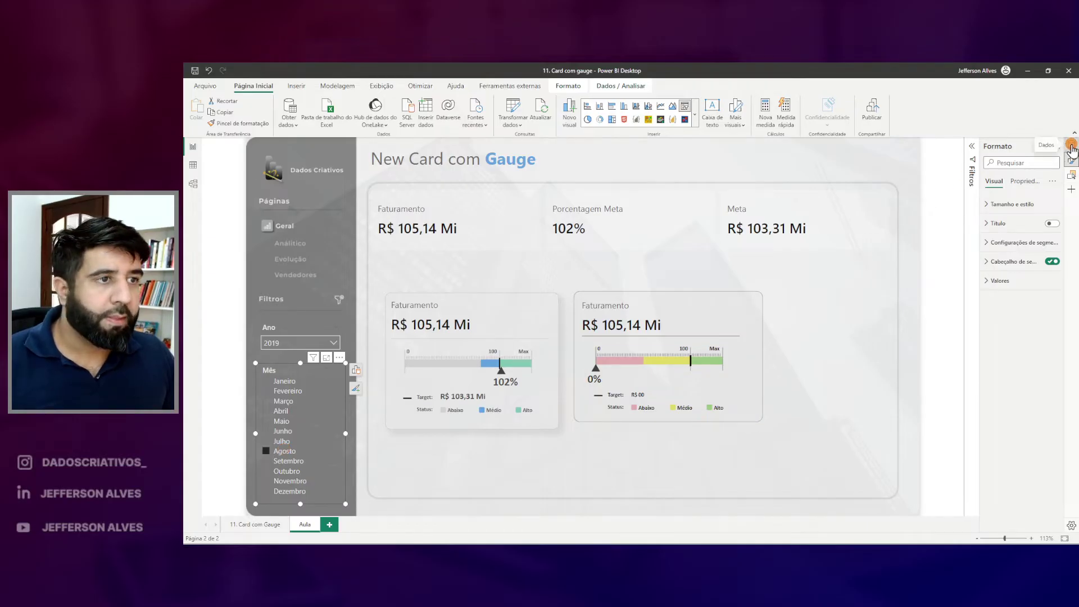
# - Open the Gauge measure and examine its DAX code, from the percentage and target variables through the formatting section
pyautogui.click(1071, 145)
pyautogui.click(1019, 216)
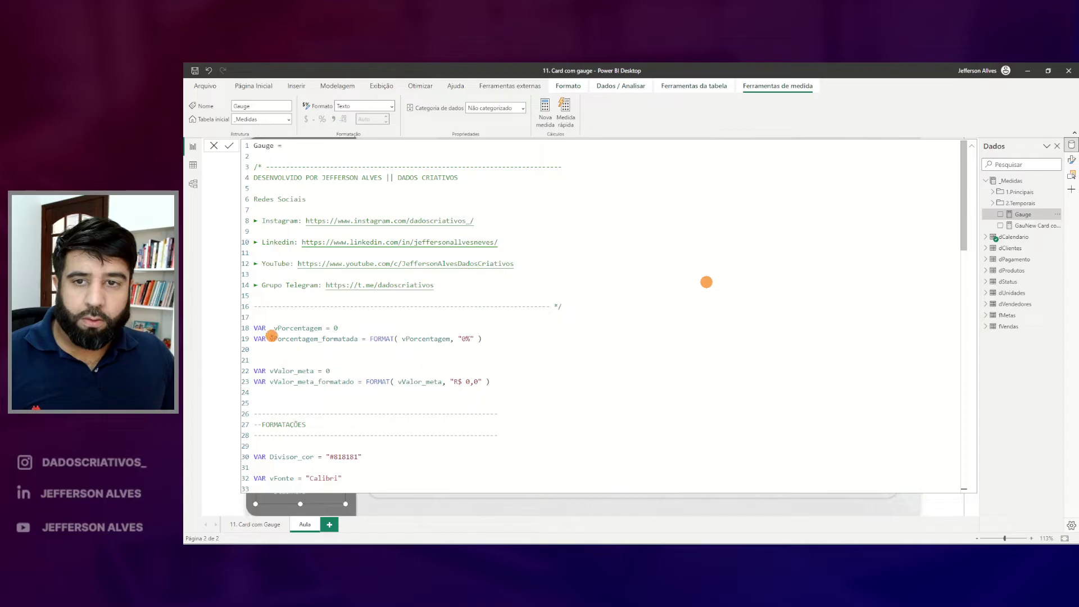
pyautogui.moveTo(253, 311); pyautogui.dragTo(535, 410)
pyautogui.press('Escape')
pyautogui.scroll(-6, 522, 368)
pyautogui.scroll(-4, 540, 362)
pyautogui.moveTo(251, 162); pyautogui.dragTo(398, 479)
pyautogui.press('Escape')
pyautogui.scroll(5, 463, 376)
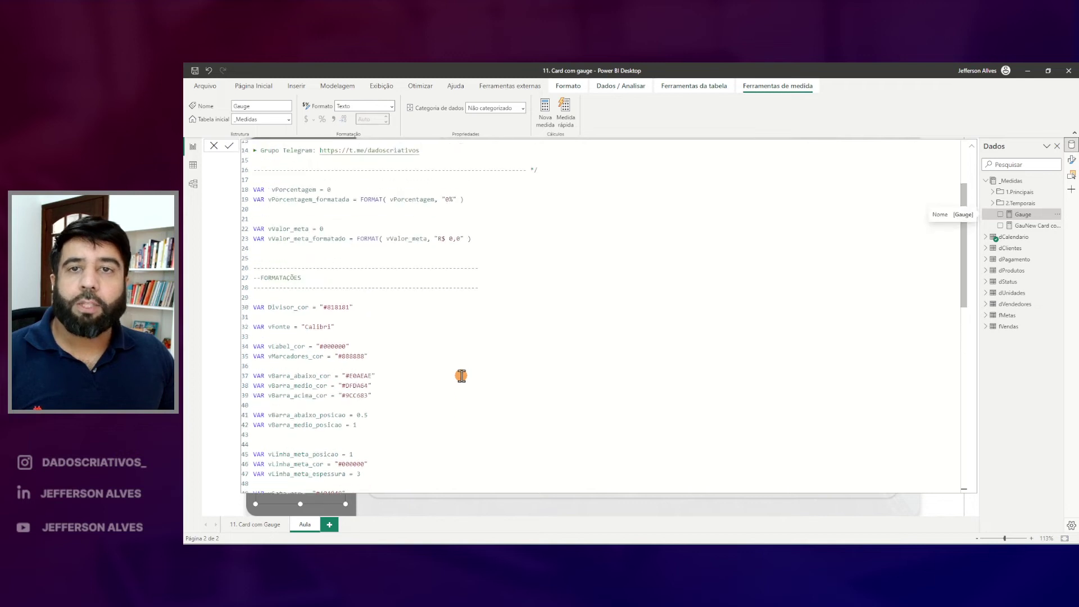
pyautogui.scroll(4, 459, 371)
pyautogui.click(971, 146)
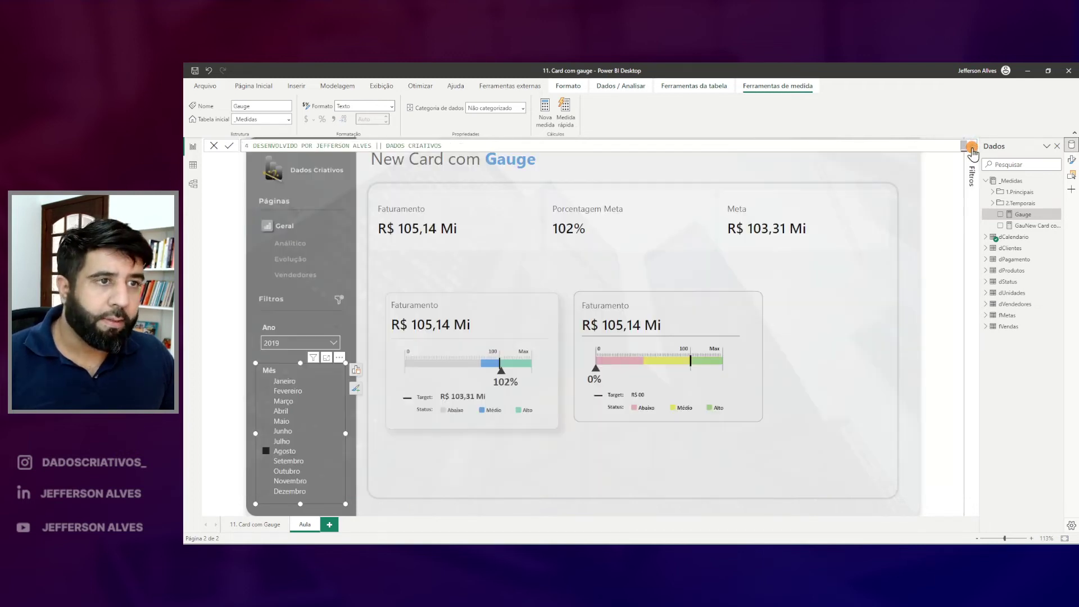
# - Set the vPorcentagem variable in the Gauge measure to the [Porcentagem Meta] measure and apply the change
pyautogui.click(673, 216)
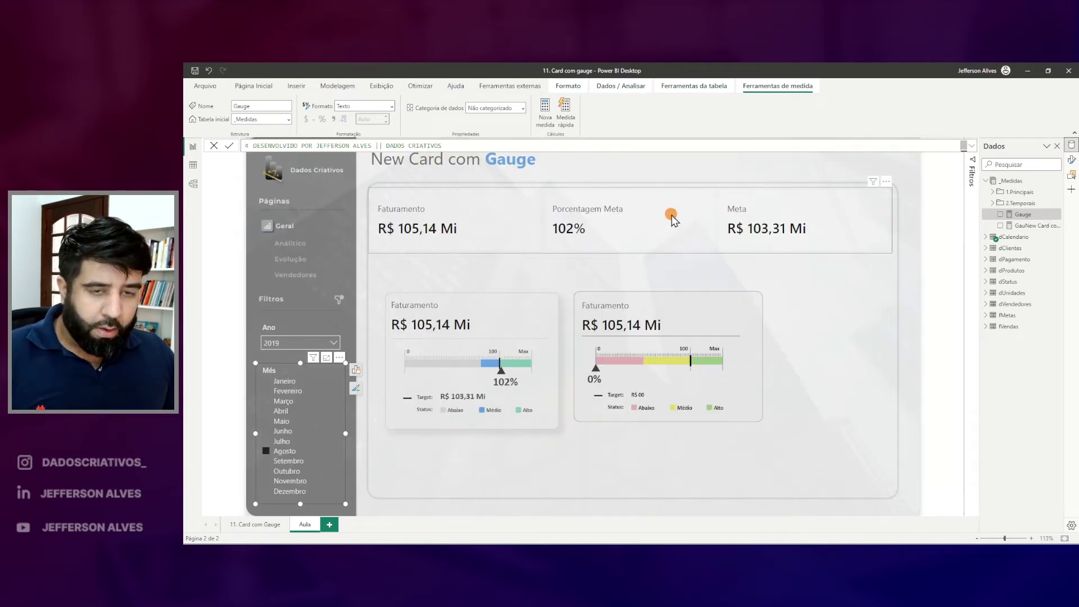
pyautogui.moveTo(581, 372); pyautogui.dragTo(608, 388)
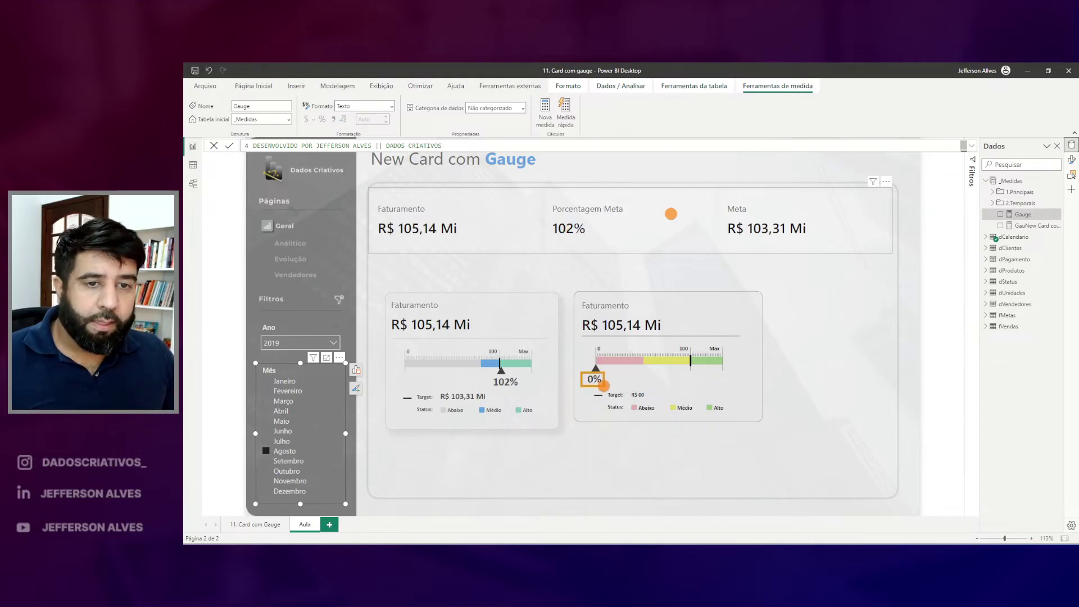
pyautogui.moveTo(548, 213); pyautogui.dragTo(594, 248)
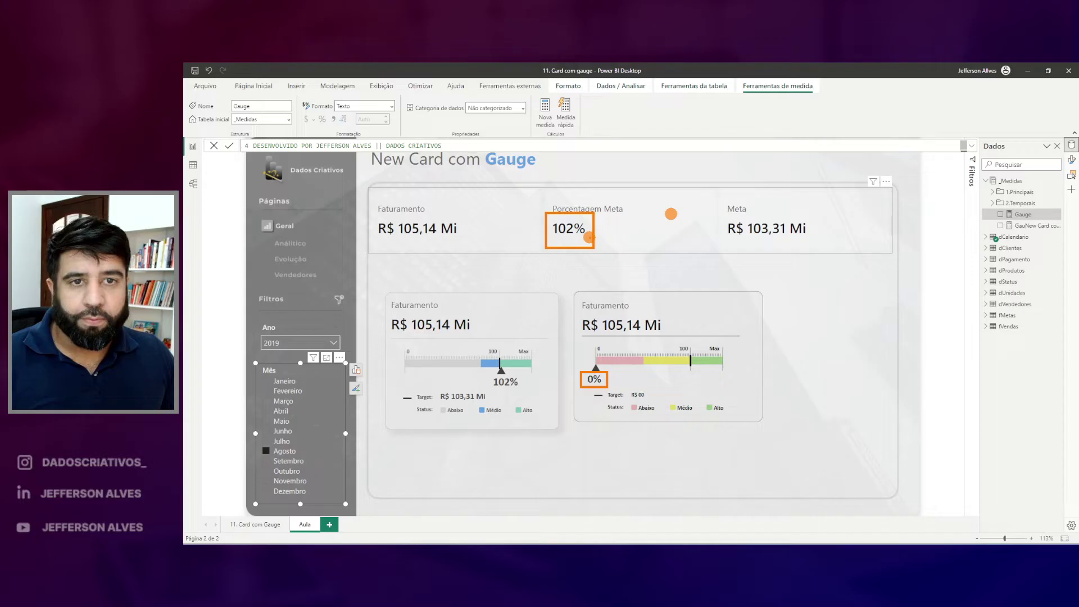
pyautogui.click(527, 159)
pyautogui.click(508, 143)
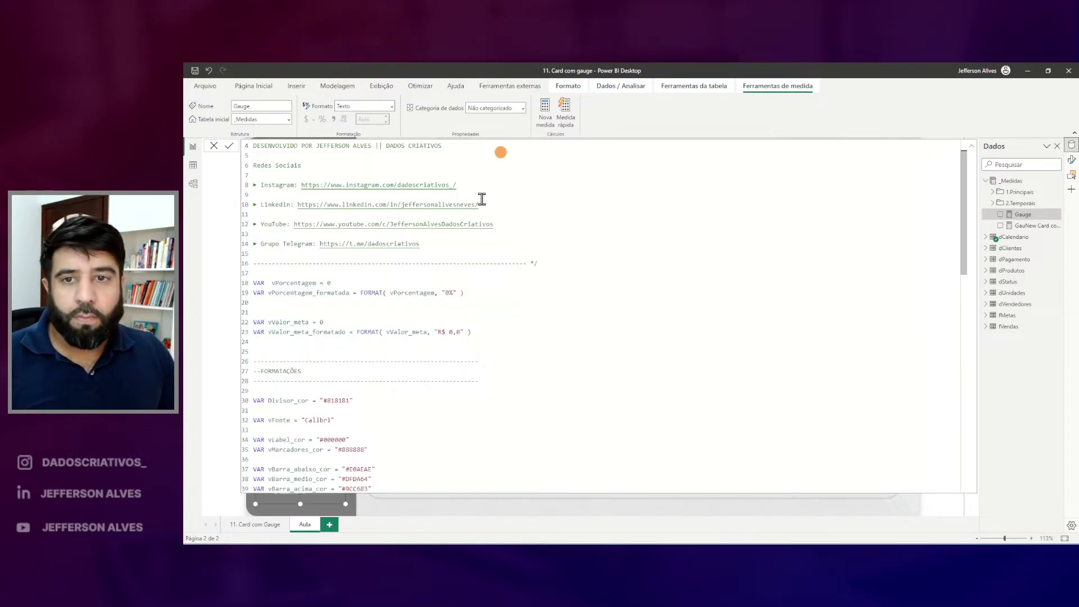
pyautogui.scroll(-2, 354, 356)
pyautogui.scroll(1, 380, 337)
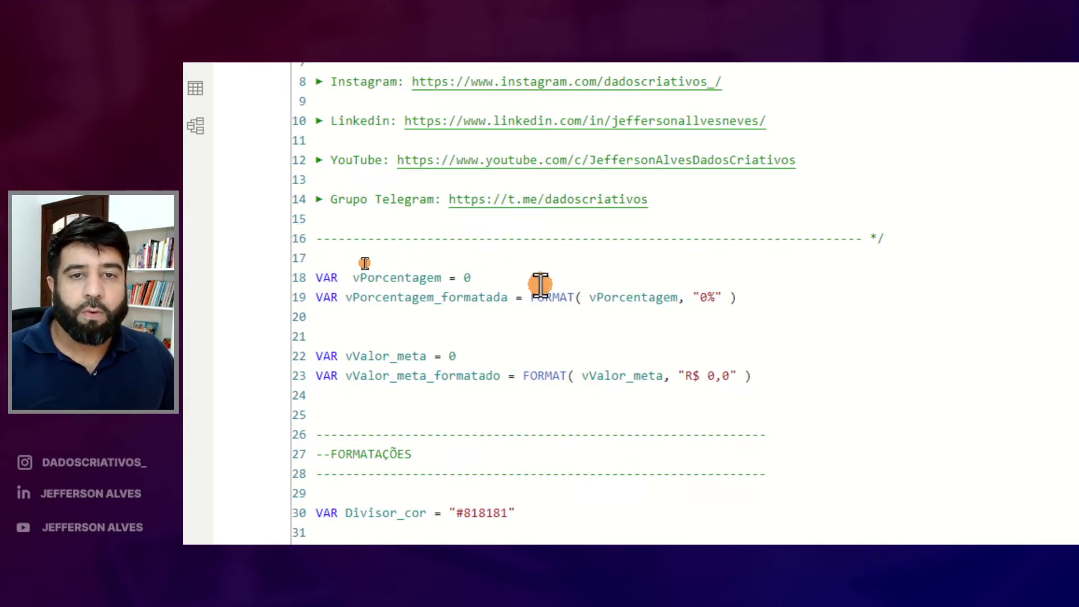
pyautogui.click(508, 274)
pyautogui.write('[Por')
pyautogui.press('Tab')
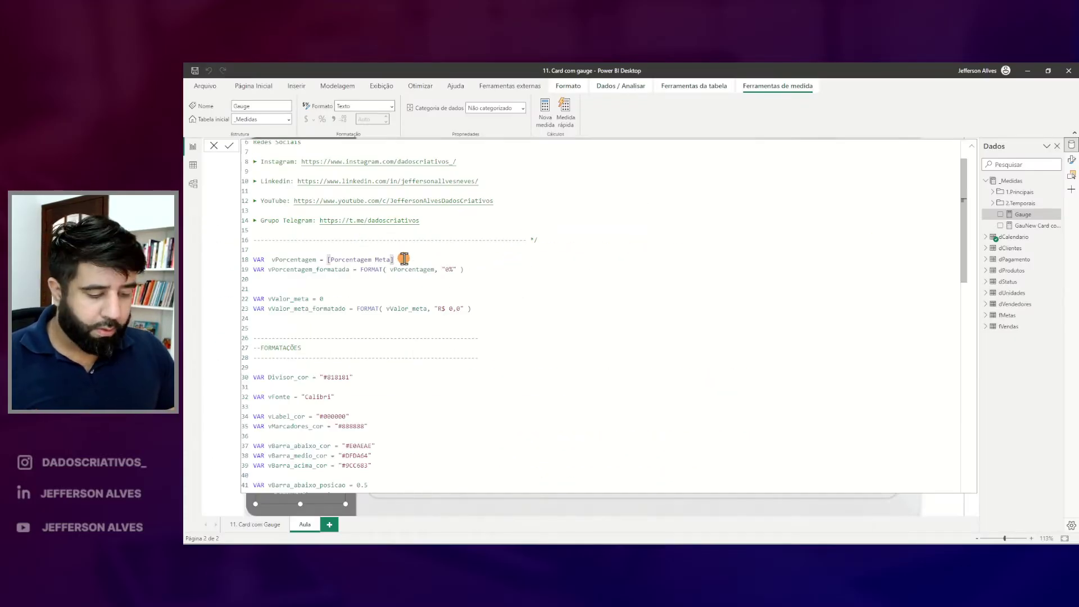
pyautogui.press('Return')
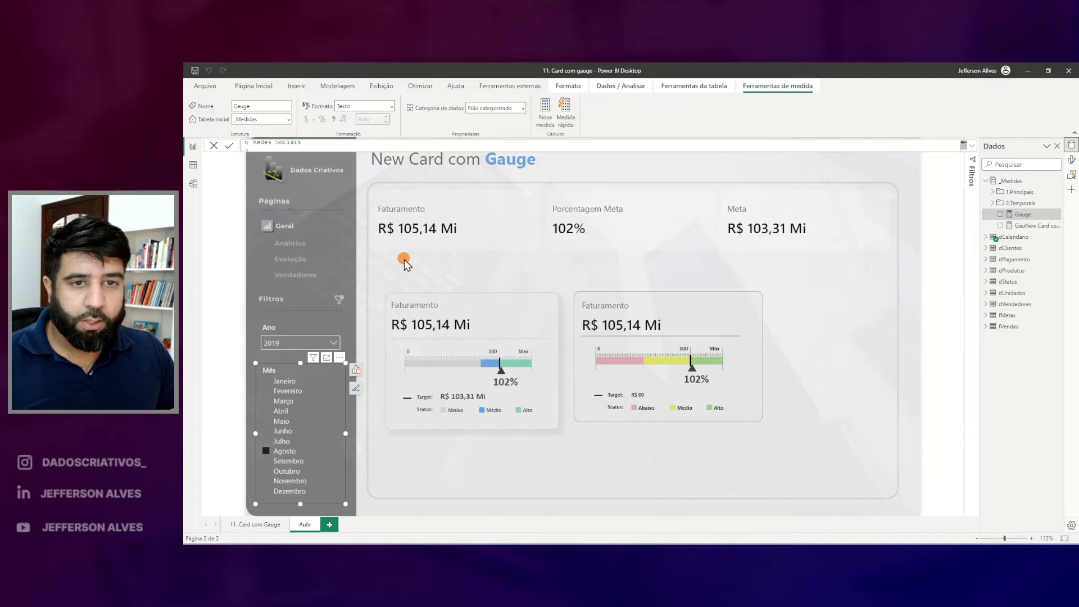
# - Compare the new gauge's percentage with Porcentagem Meta across the months from Fevereiro to Agosto, ending on Junho
pyautogui.moveTo(665, 363); pyautogui.dragTo(716, 390)
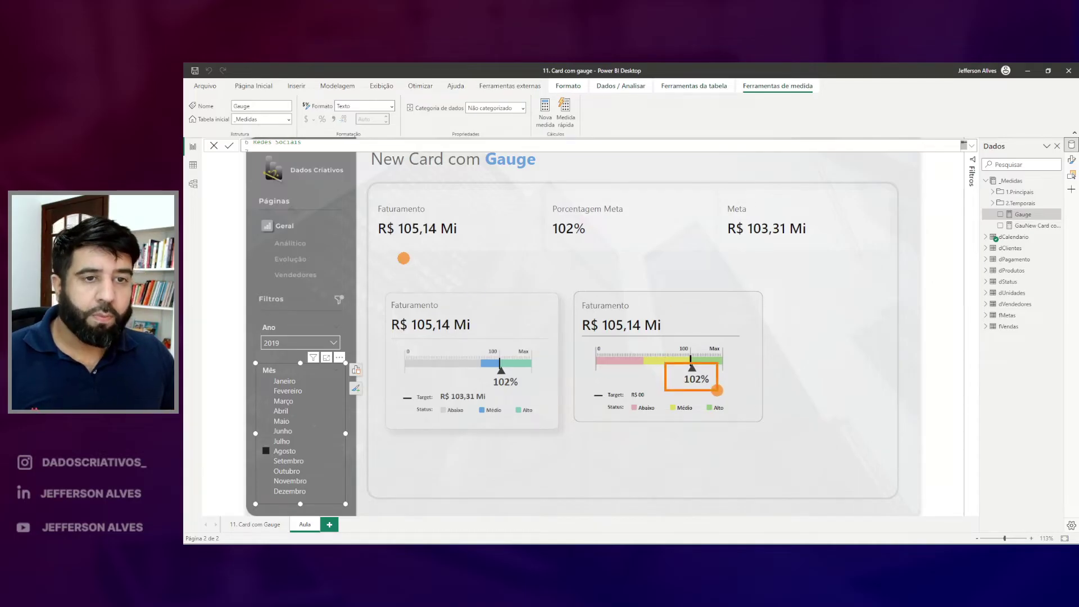
pyautogui.moveTo(541, 208); pyautogui.dragTo(613, 260)
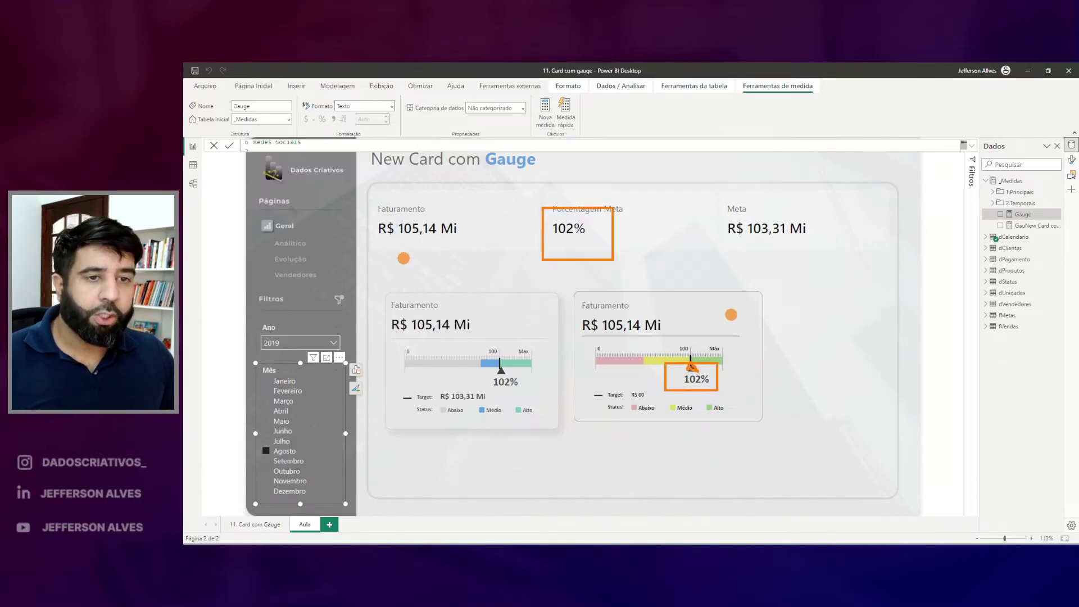
pyautogui.click(281, 421)
pyautogui.click(279, 410)
pyautogui.click(281, 421)
pyautogui.click(282, 431)
pyautogui.click(280, 411)
pyautogui.click(281, 401)
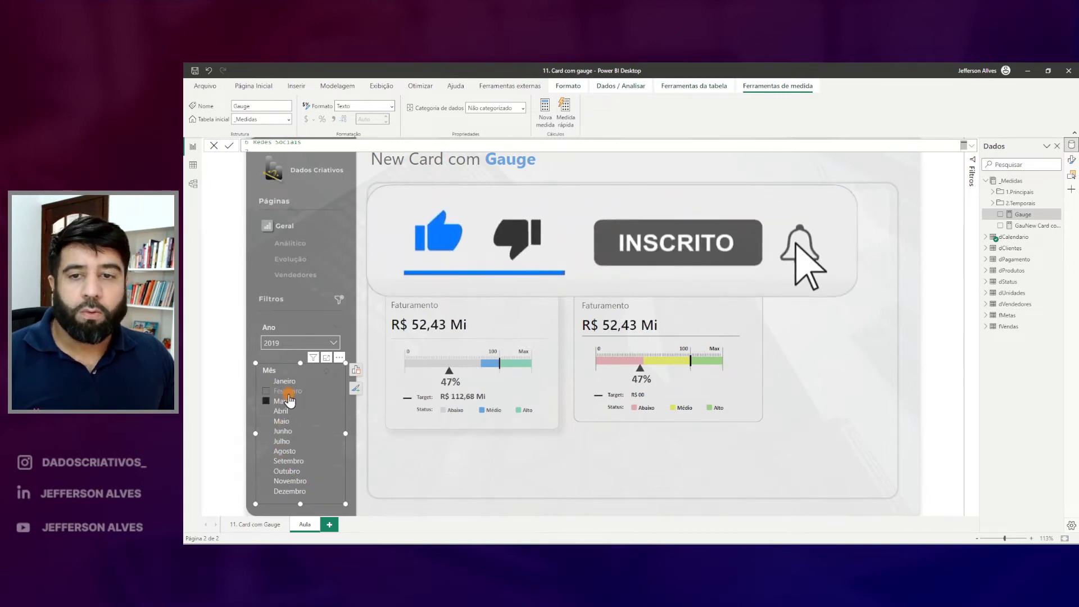
pyautogui.click(288, 391)
pyautogui.click(281, 421)
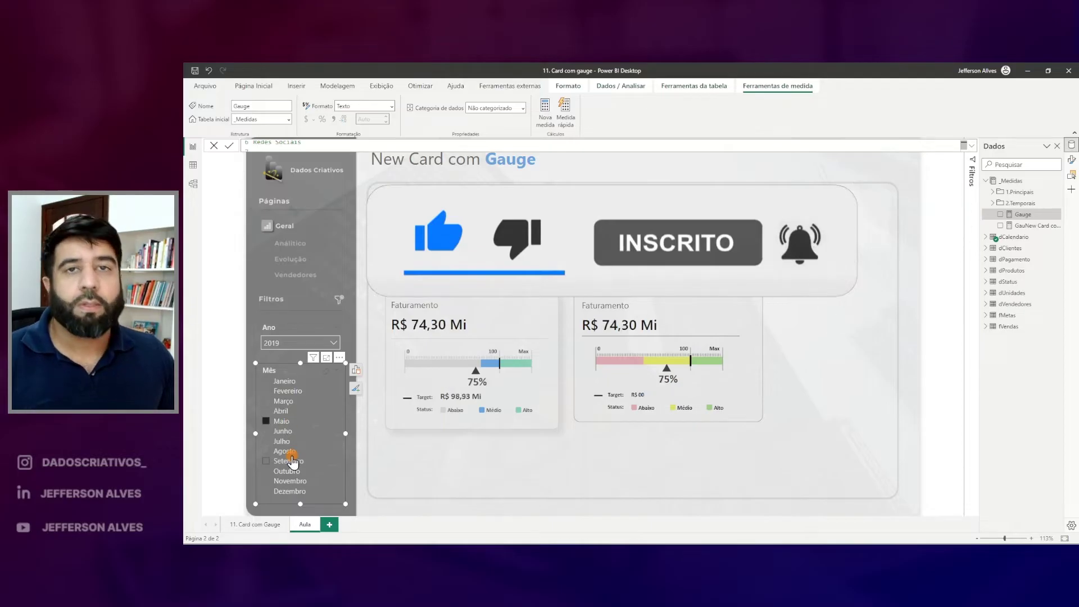
pyautogui.click(284, 453)
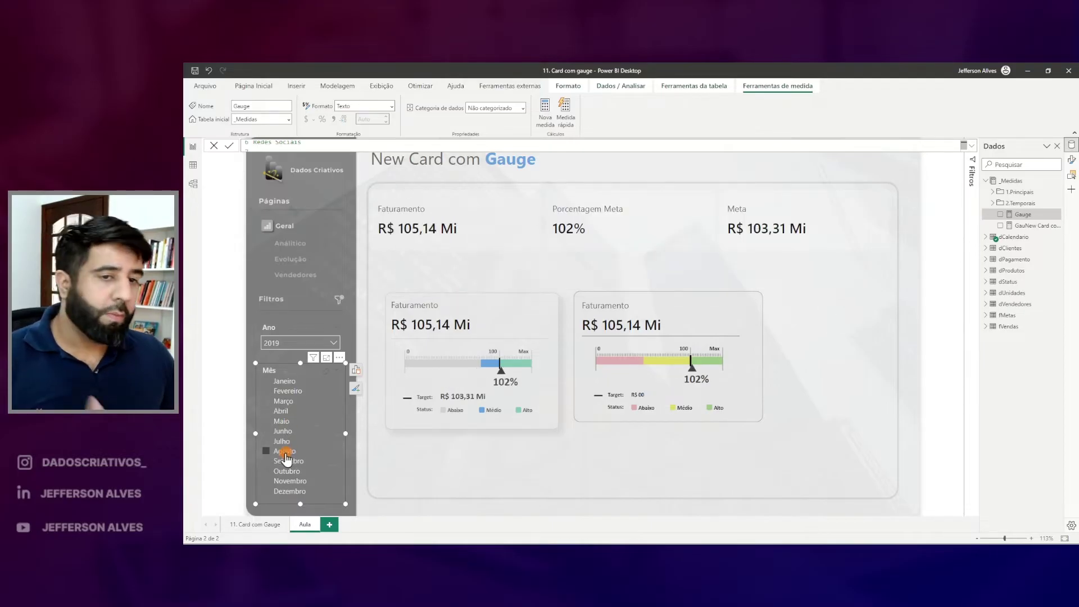
pyautogui.click(284, 432)
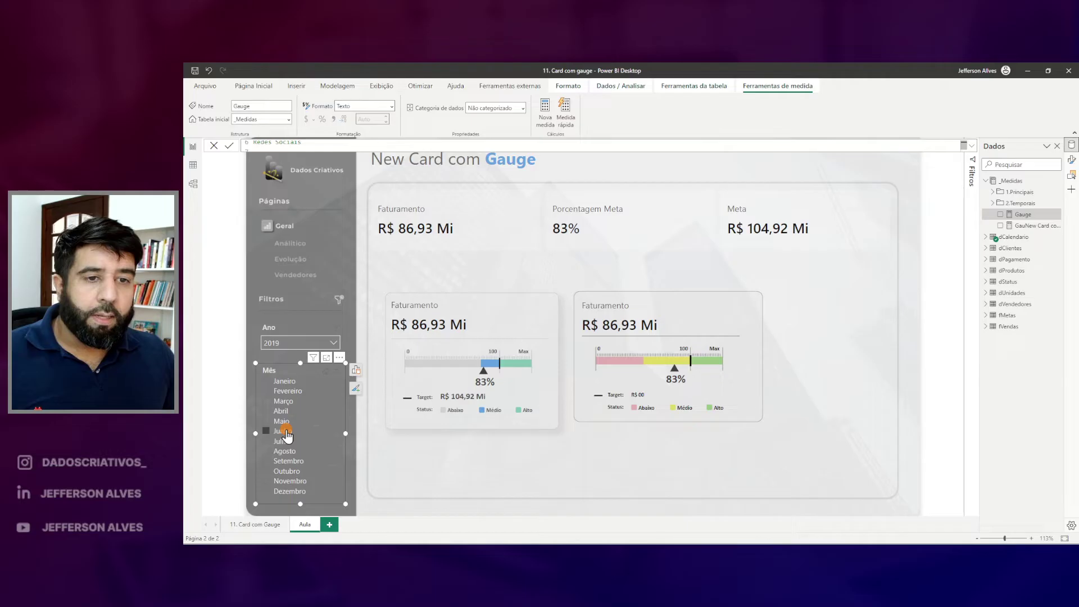
pyautogui.moveTo(660, 369); pyautogui.dragTo(689, 388)
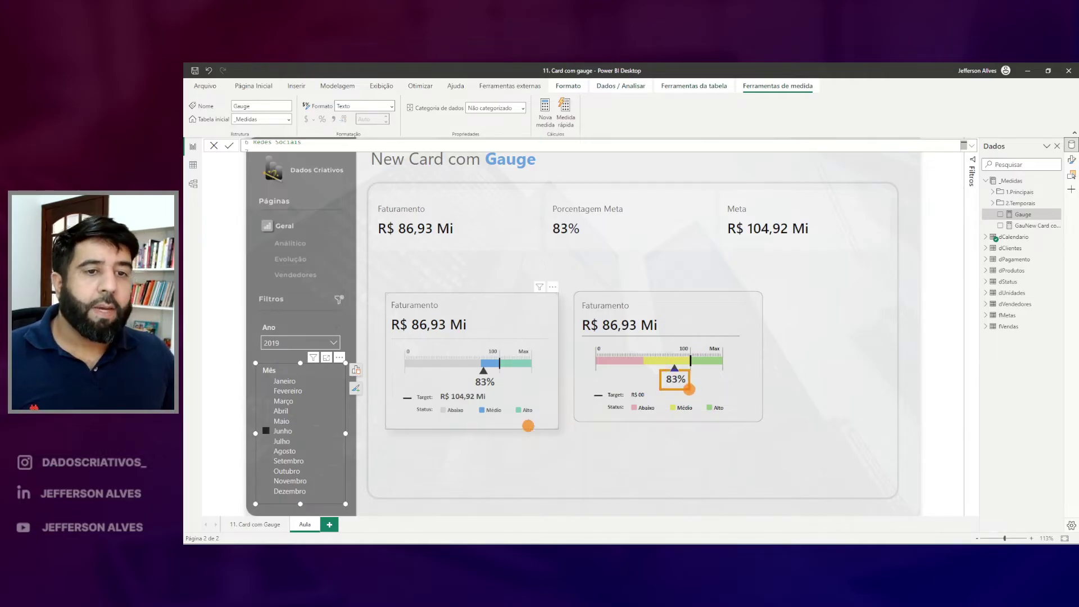
pyautogui.press('Escape')
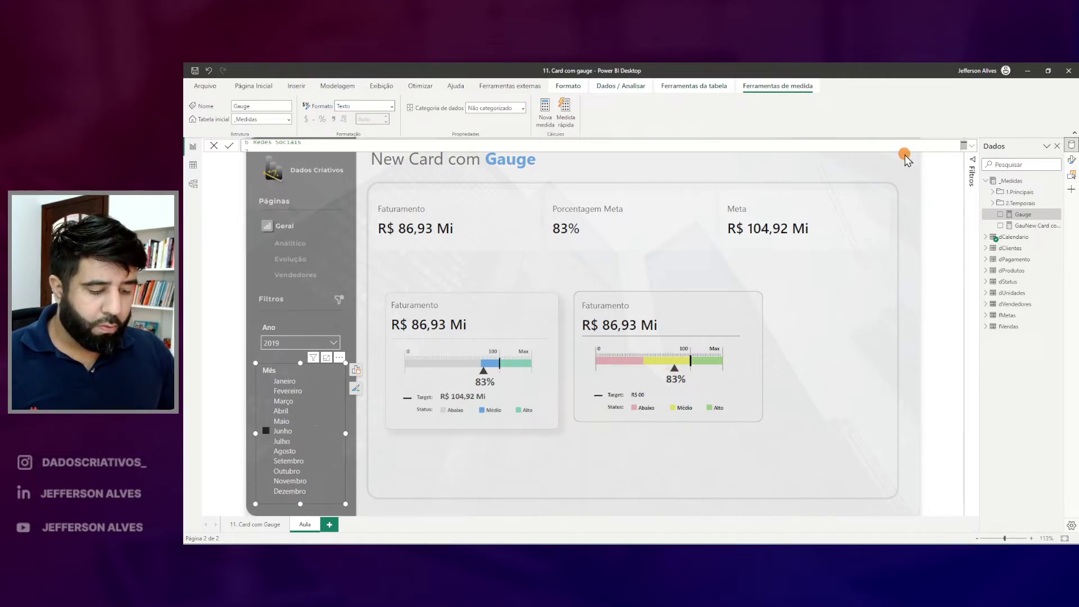
# - Change the vPorcentagem_formatada format string in the Gauge measure to "0.00%" and apply it
pyautogui.scroll(2, 886, 144)
pyautogui.click(886, 145)
pyautogui.hotkey('ctrl', 'j')
pyautogui.scroll(-2, 553, 358)
pyautogui.scroll(-4, 513, 345)
pyautogui.scroll(5, 464, 335)
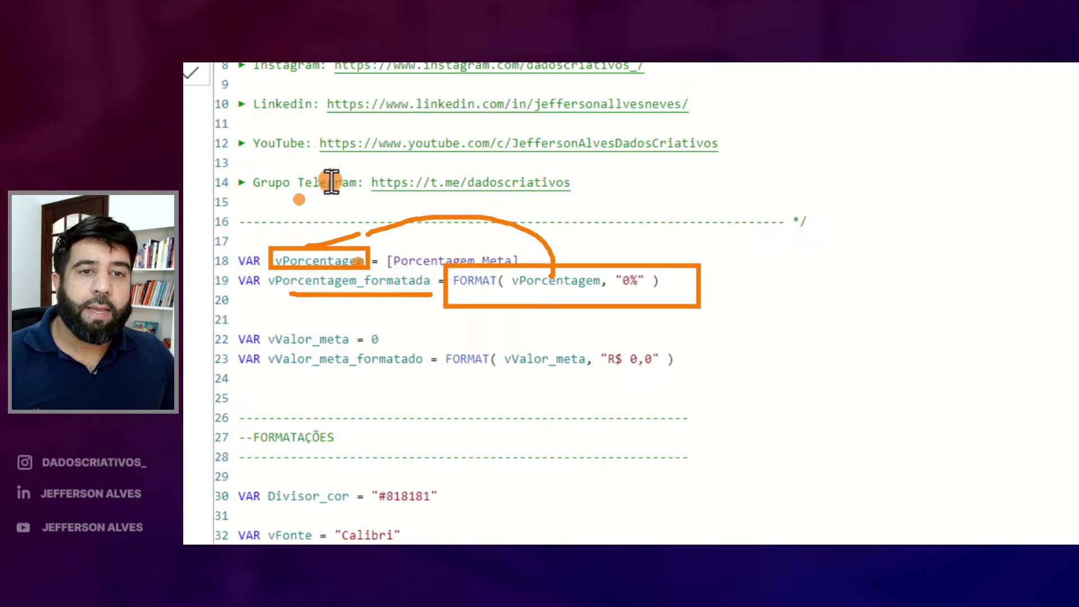
pyautogui.click(616, 279)
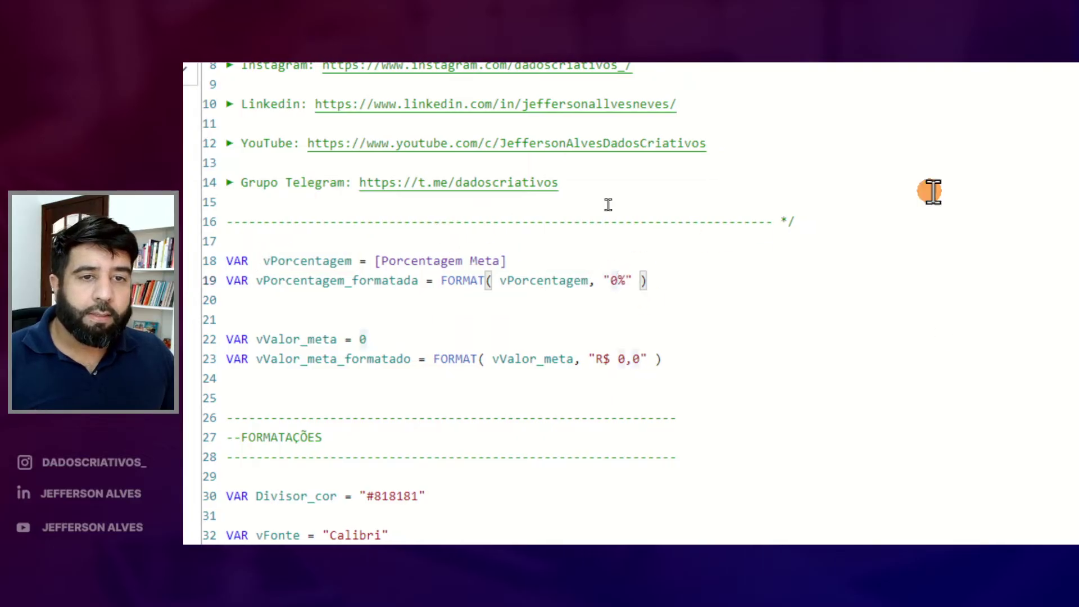
pyautogui.write('.')
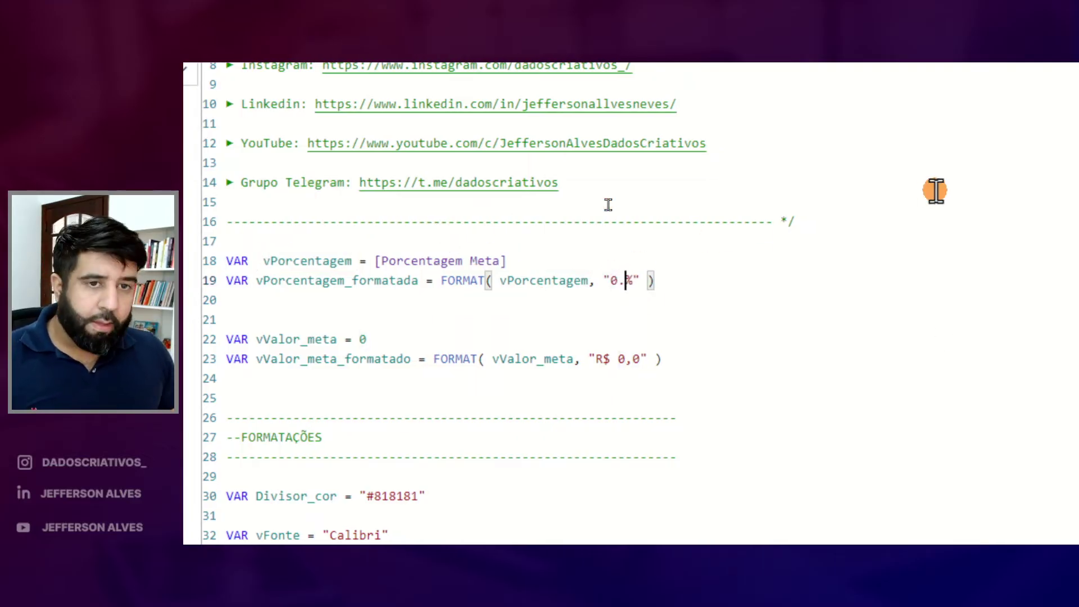
pyautogui.write('00')
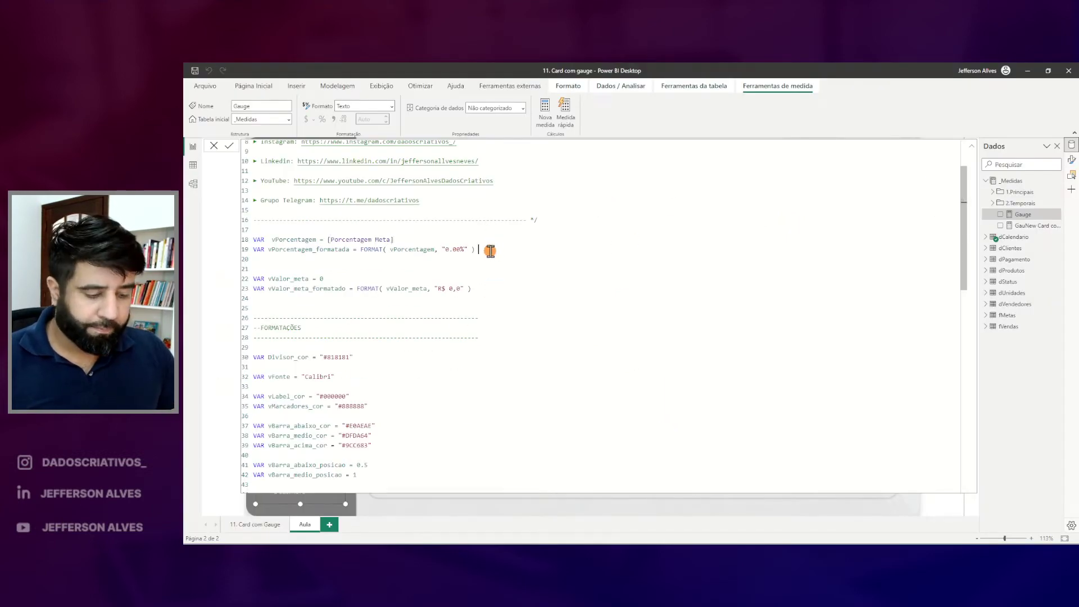
pyautogui.press('Return')
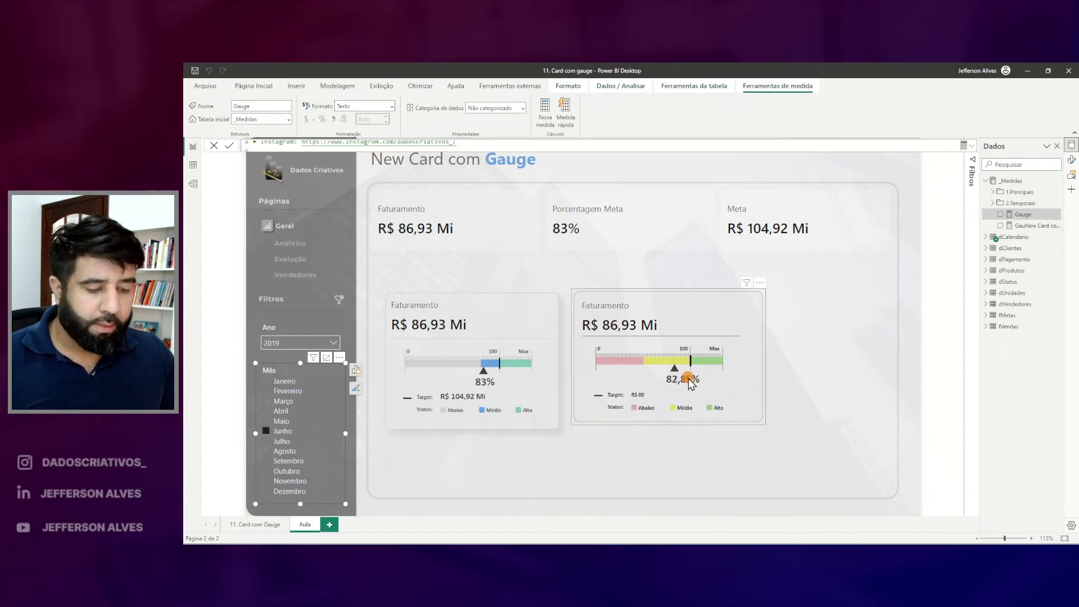
# - Reduce the percentage format string to one decimal, "0.0%", and check the gauge card by switching months back to Junho
pyautogui.hotkey('ctrl', 'j')
pyautogui.click(461, 248)
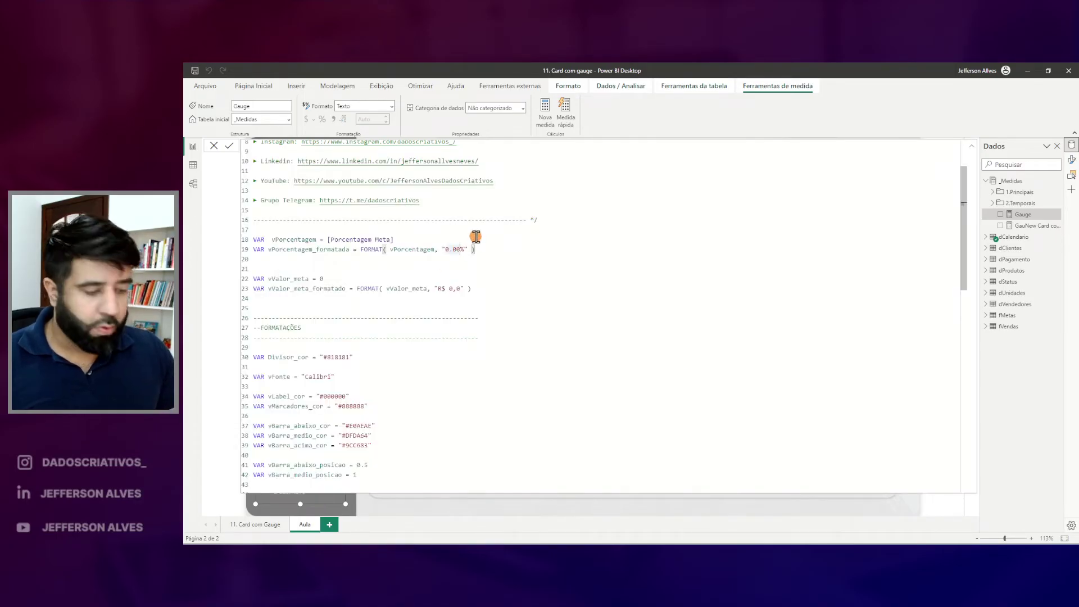
pyautogui.press('Return')
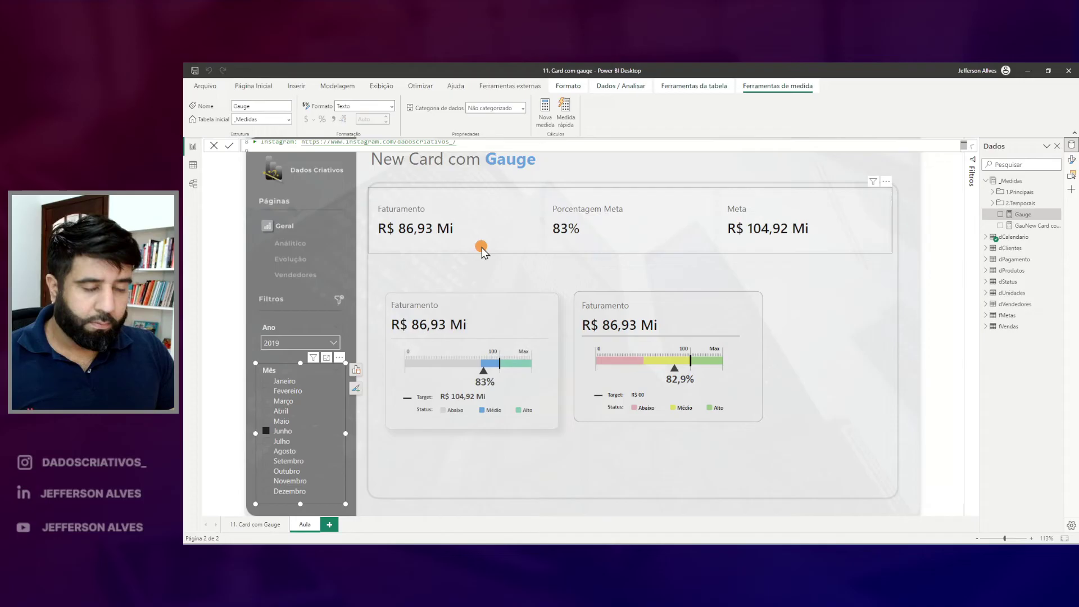
pyautogui.click(289, 407)
pyautogui.click(283, 430)
# - Restore the vPorcentagem_formatada format string to "0%" in the Gauge measure
pyautogui.click(971, 147)
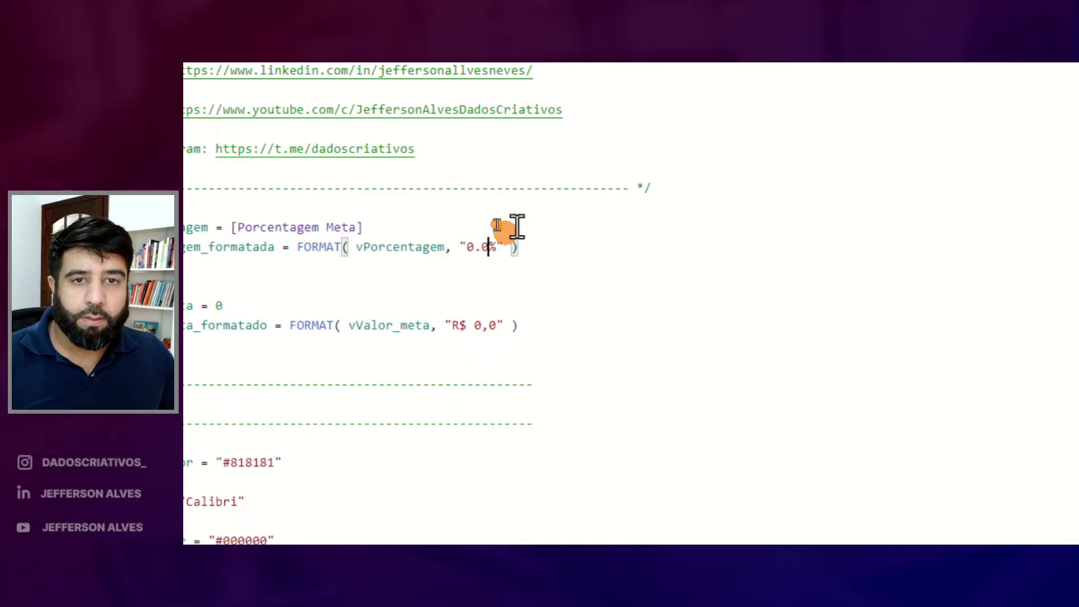
pyautogui.press('BackSpace')
pyautogui.press('BackSpace')
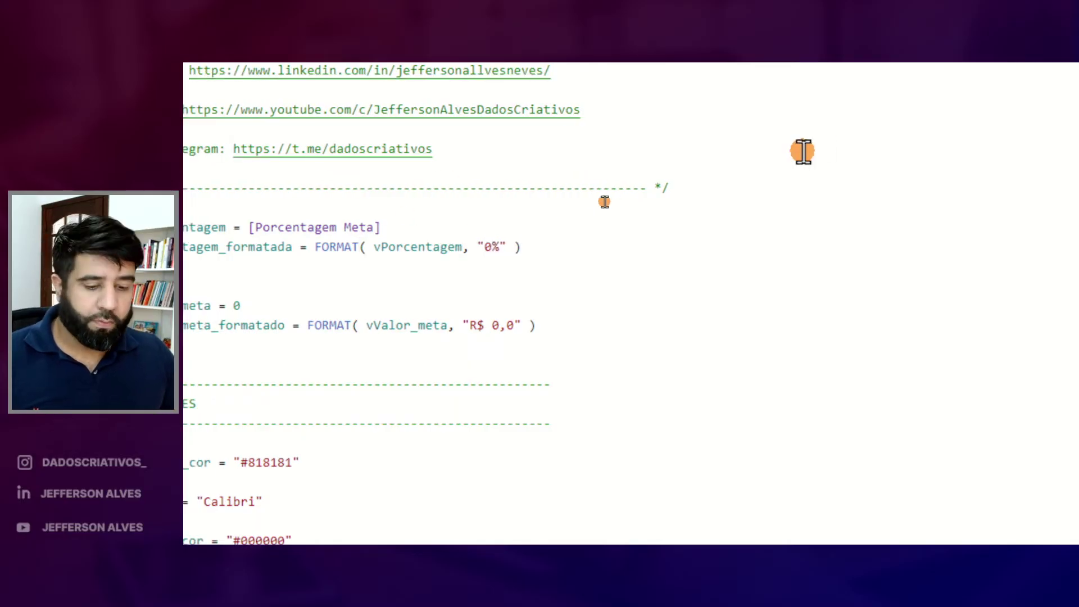
pyautogui.click(971, 146)
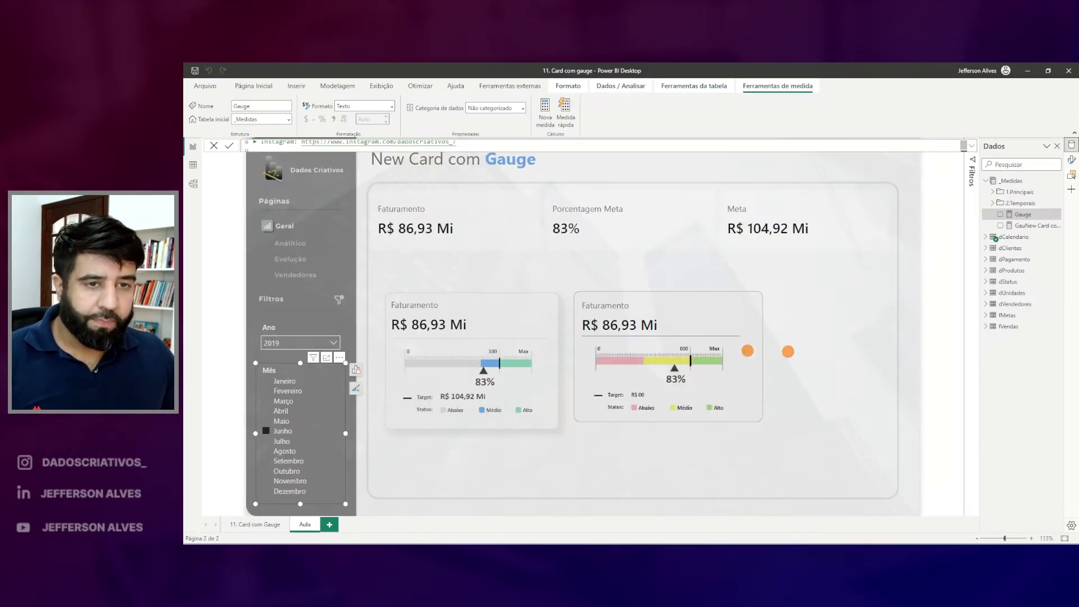
# - Compare the gauge's Target label with the Meta card and set the vValor_meta variable to the [Meta] measure
pyautogui.moveTo(658, 370); pyautogui.dragTo(694, 389)
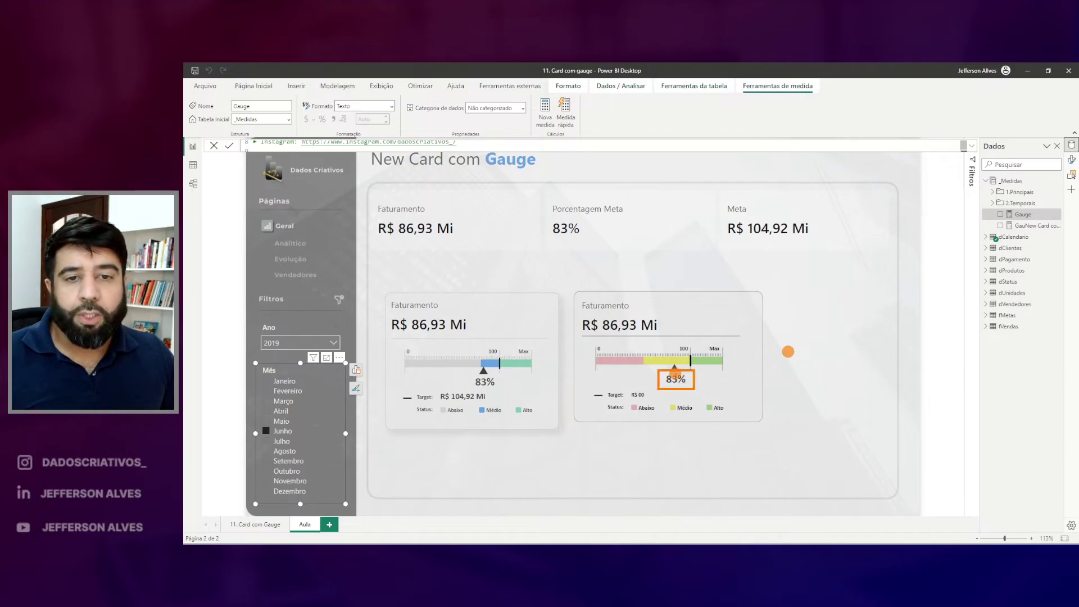
pyautogui.moveTo(600, 385); pyautogui.dragTo(656, 403)
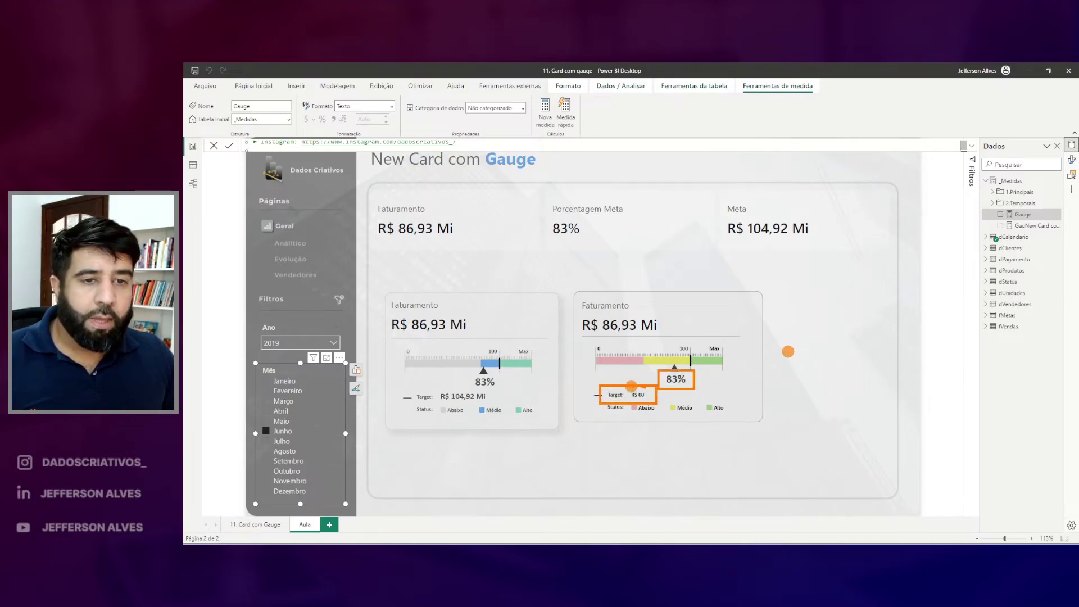
pyautogui.moveTo(714, 188); pyautogui.dragTo(827, 248)
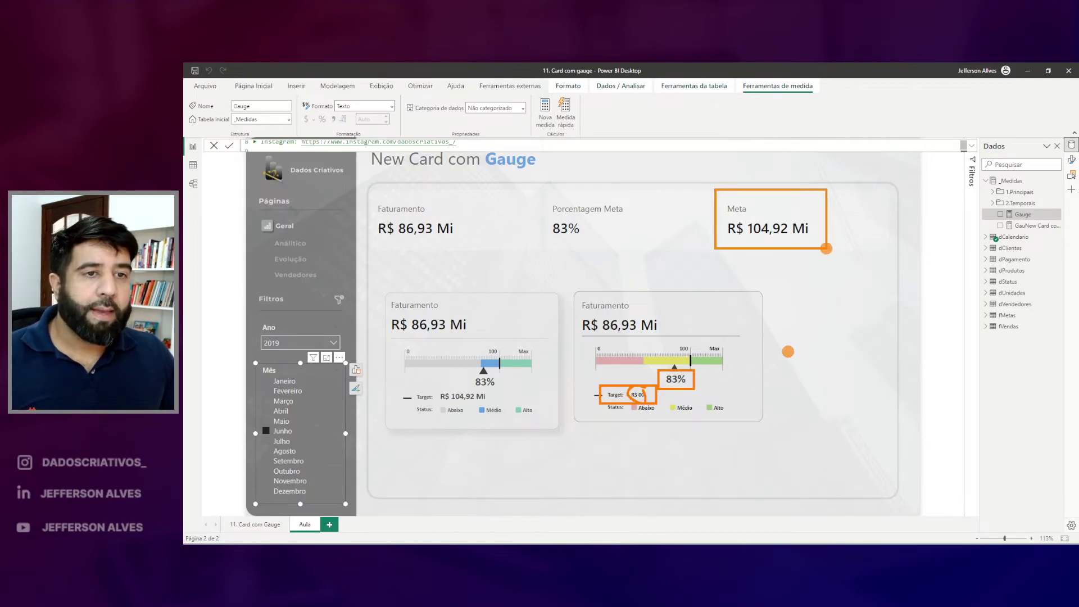
pyautogui.moveTo(723, 222); pyautogui.dragTo(630, 392)
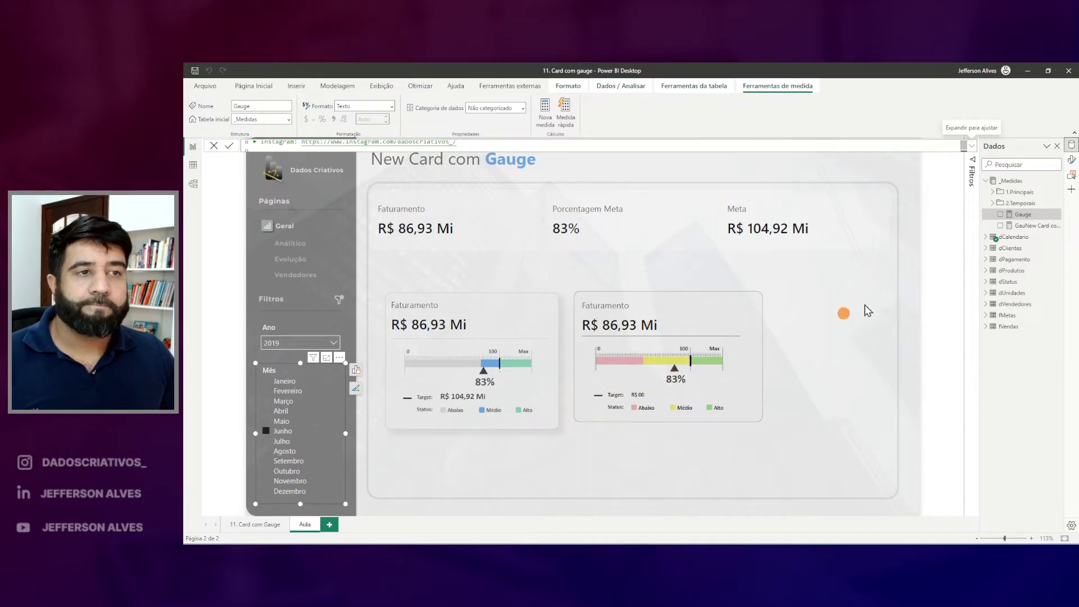
pyautogui.click(972, 145)
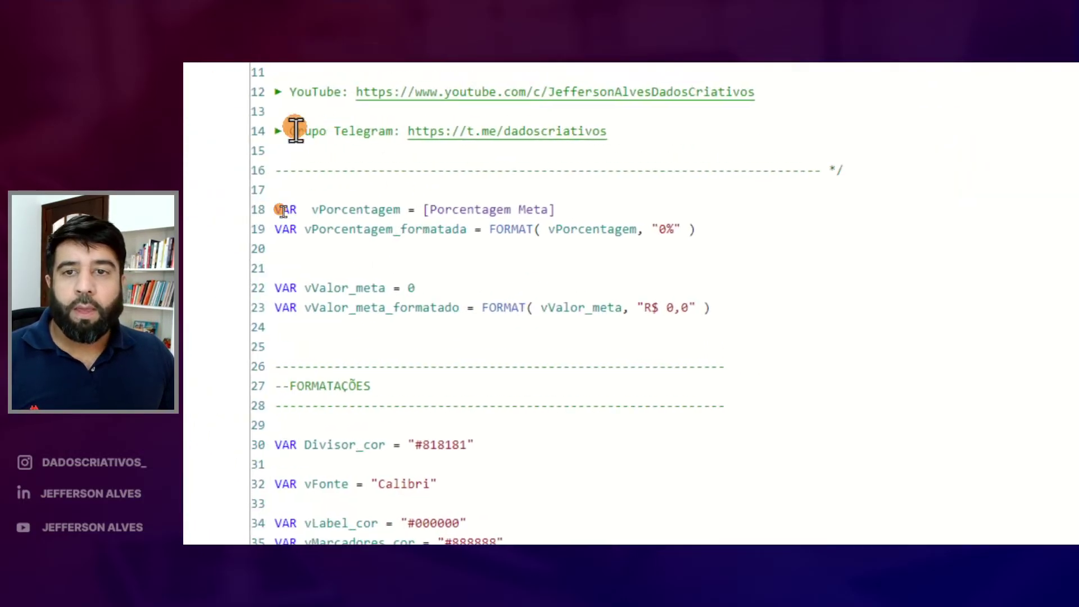
pyautogui.moveTo(268, 273); pyautogui.dragTo(300, 285)
pyautogui.moveTo(366, 299); pyautogui.dragTo(429, 285)
pyautogui.click(463, 284)
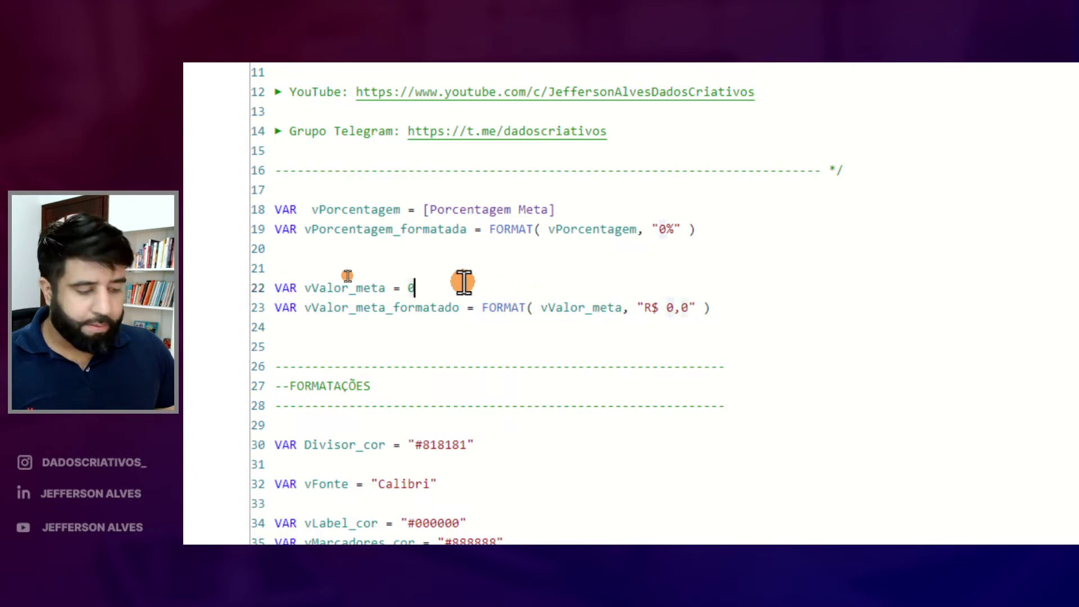
pyautogui.press('BackSpace')
pyautogui.write('[MET')
pyautogui.press('Tab')
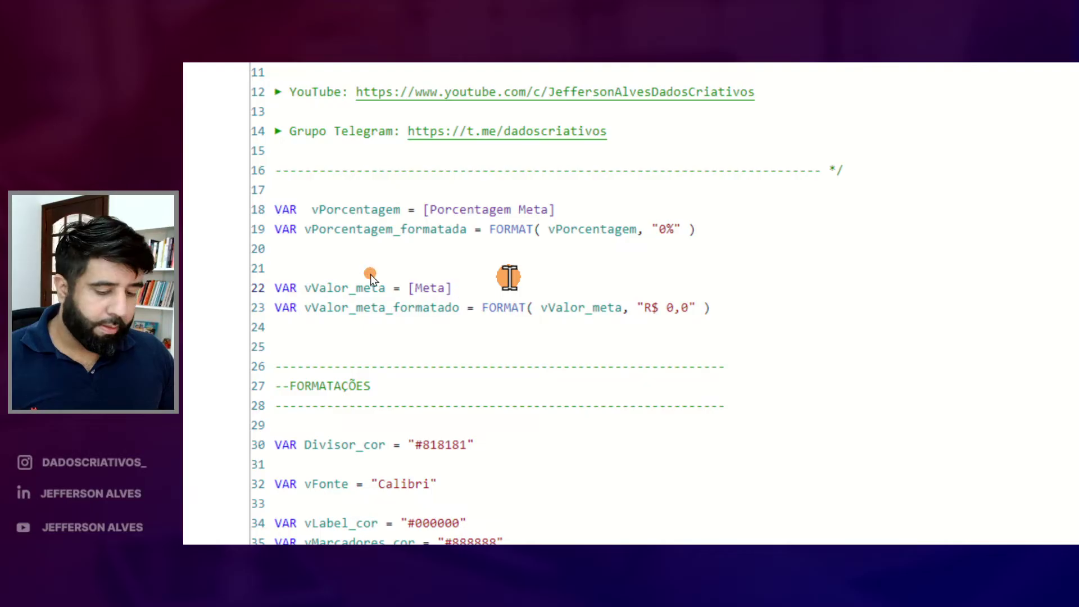
# - Compare the gauge's Target and percentage with the top cards for different months, ending with the report filtered to Abril
pyautogui.click(971, 145)
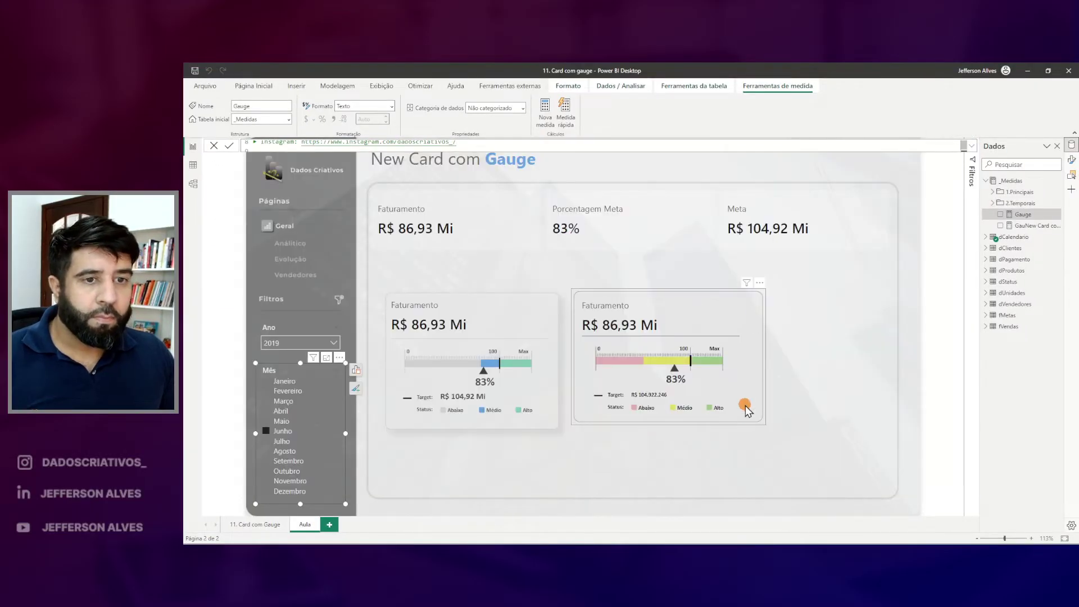
pyautogui.moveTo(708, 190); pyautogui.dragTo(810, 253)
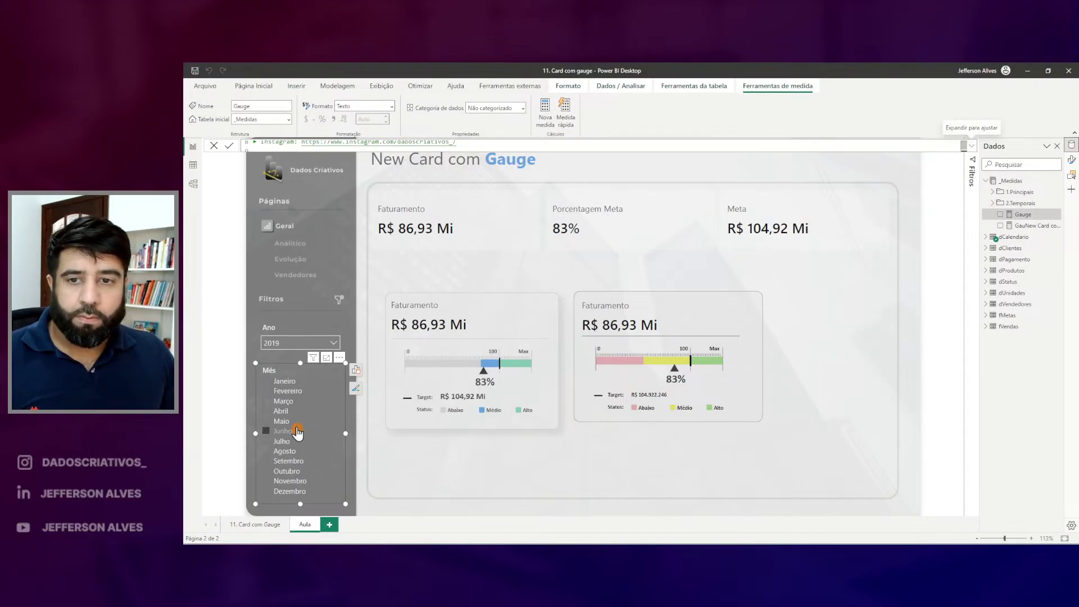
pyautogui.click(281, 401)
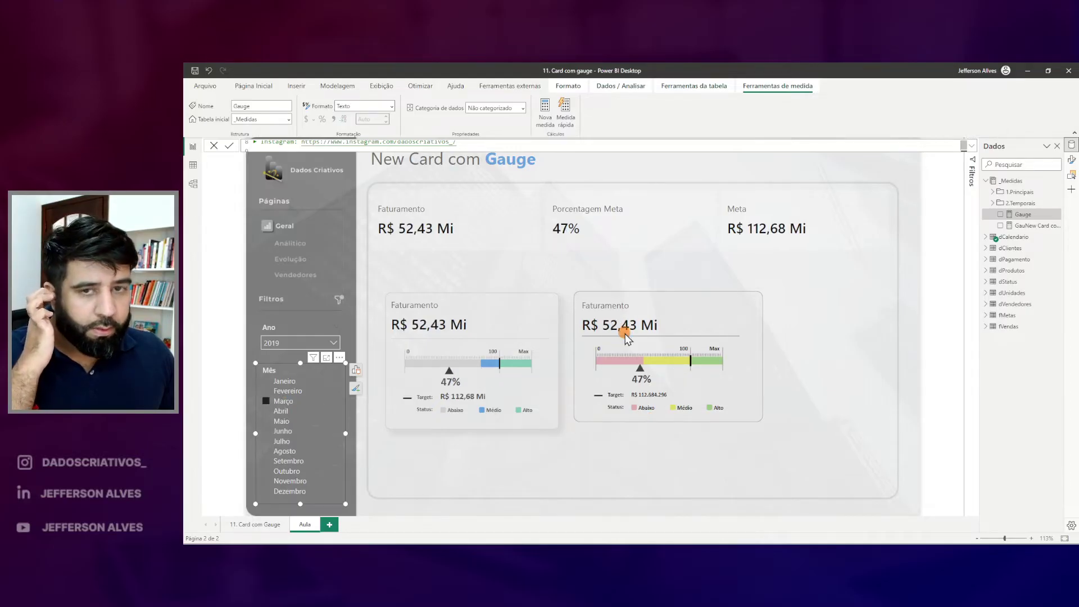
pyautogui.click(287, 461)
pyautogui.click(293, 412)
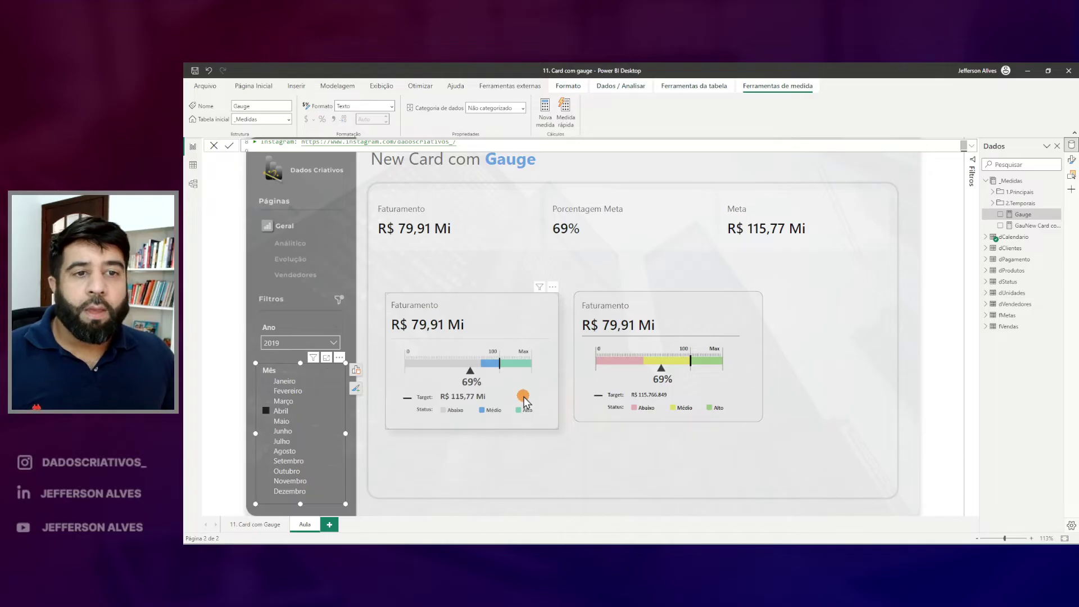
# - Examine the customisable parts of the gauge card: coloured bar sections, scale labels, target line and legend
pyautogui.click(615, 281)
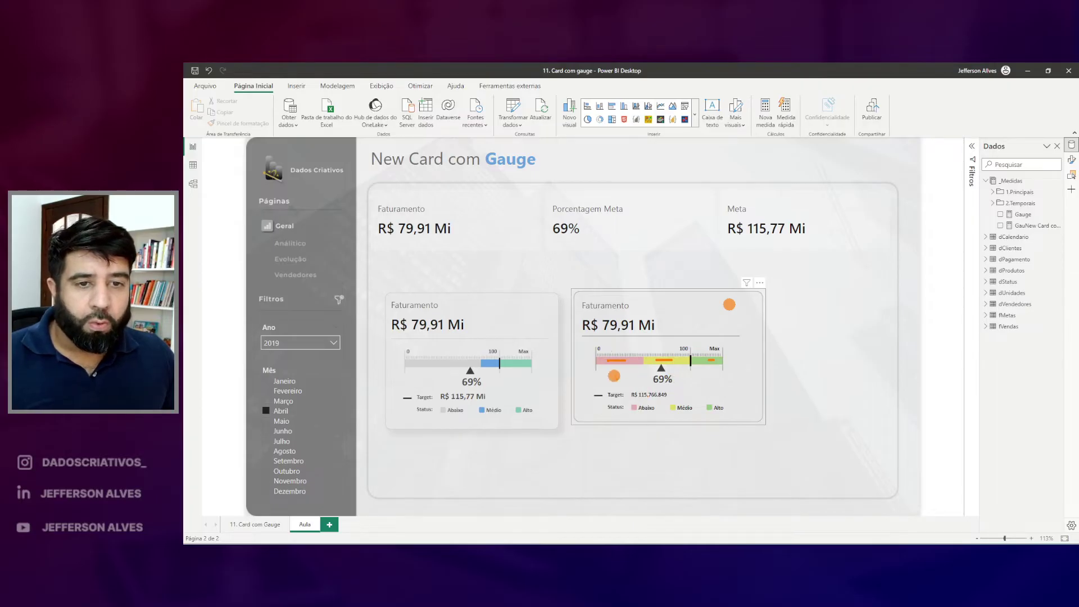
pyautogui.moveTo(616, 386); pyautogui.dragTo(715, 421)
pyautogui.moveTo(599, 346); pyautogui.dragTo(721, 348)
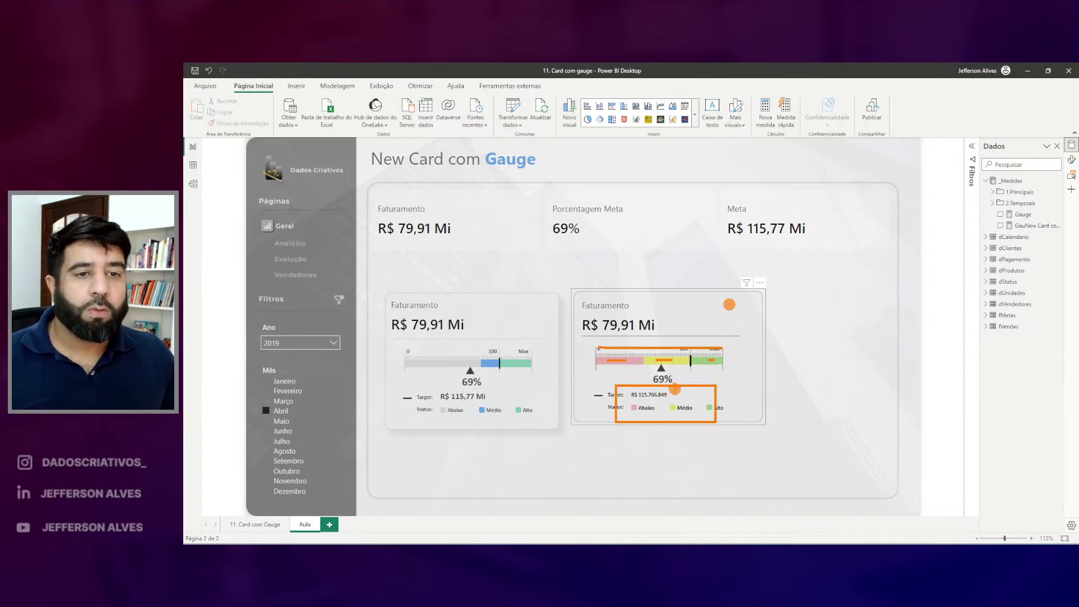
pyautogui.press('Escape')
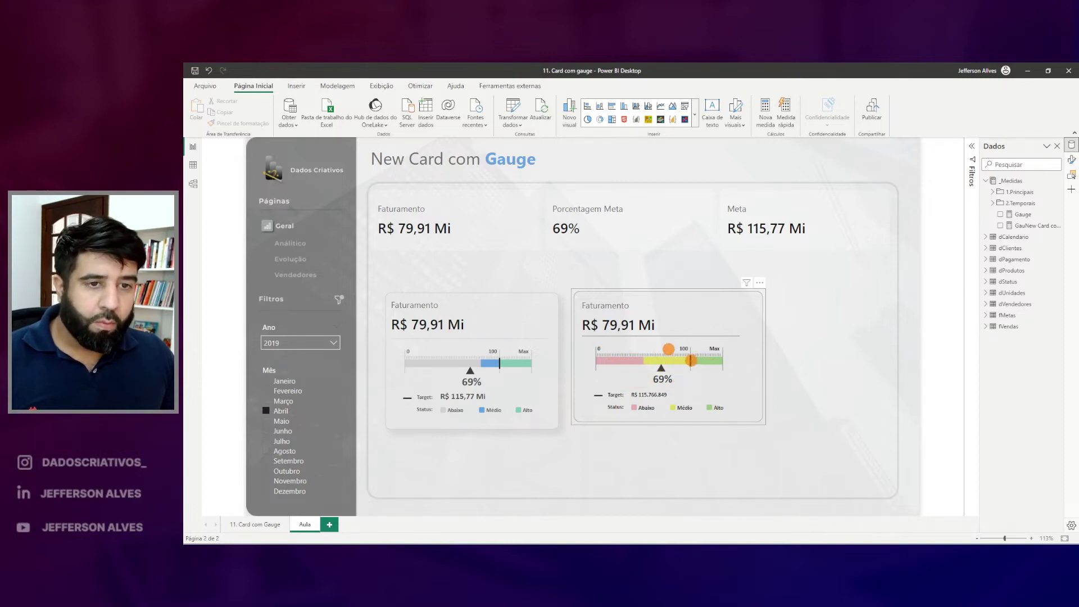
pyautogui.moveTo(686, 352); pyautogui.dragTo(696, 367)
pyautogui.press('Escape')
pyautogui.click(781, 377)
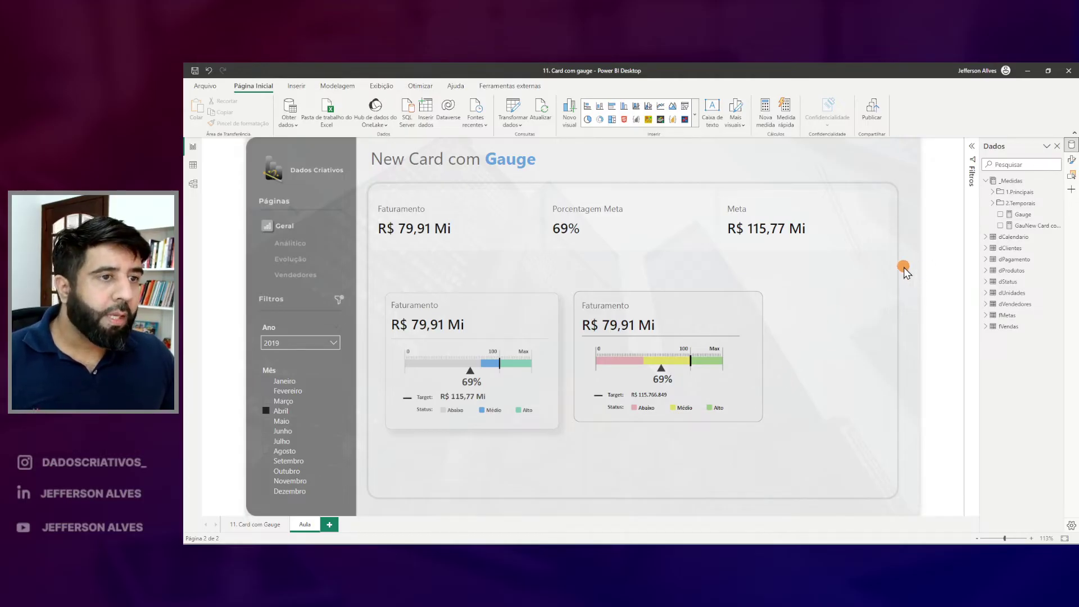
# - Open the Gauge measure and review the FORMATAÇÕES variables alongside the report's Formato options
pyautogui.click(1018, 217)
pyautogui.scroll(-3, 438, 267)
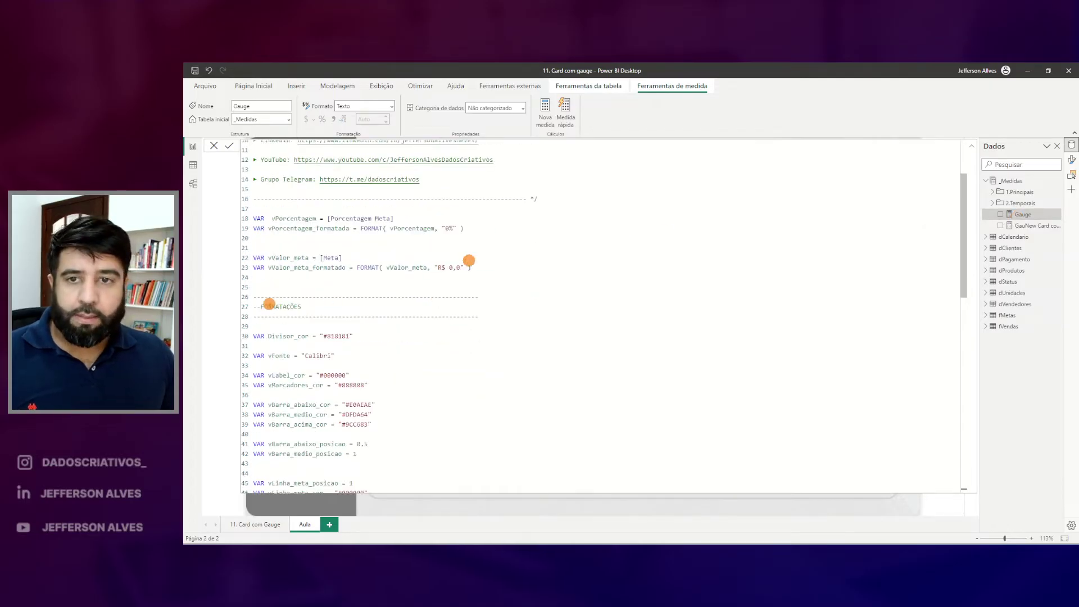
pyautogui.moveTo(254, 292); pyautogui.dragTo(501, 324)
pyautogui.scroll(-6, 447, 281)
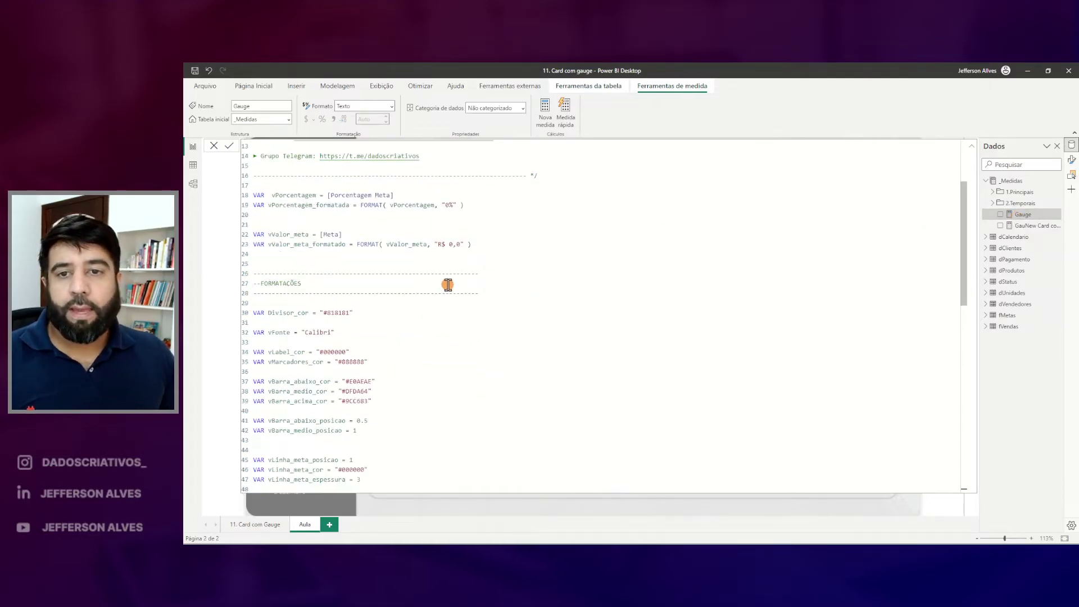
pyautogui.scroll(1, 426, 253)
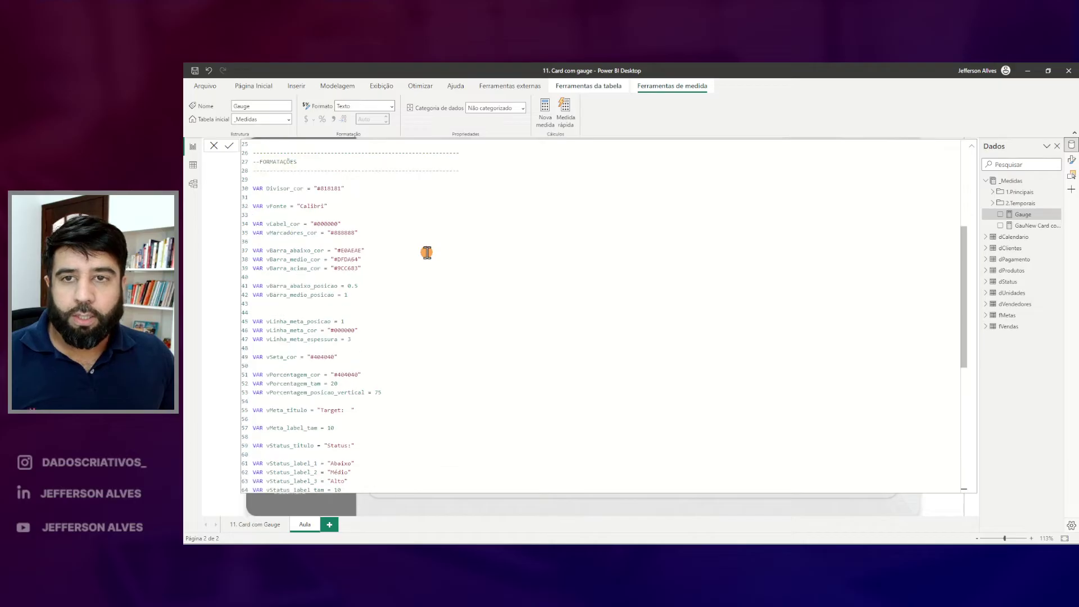
pyautogui.moveTo(247, 176); pyautogui.dragTo(385, 495)
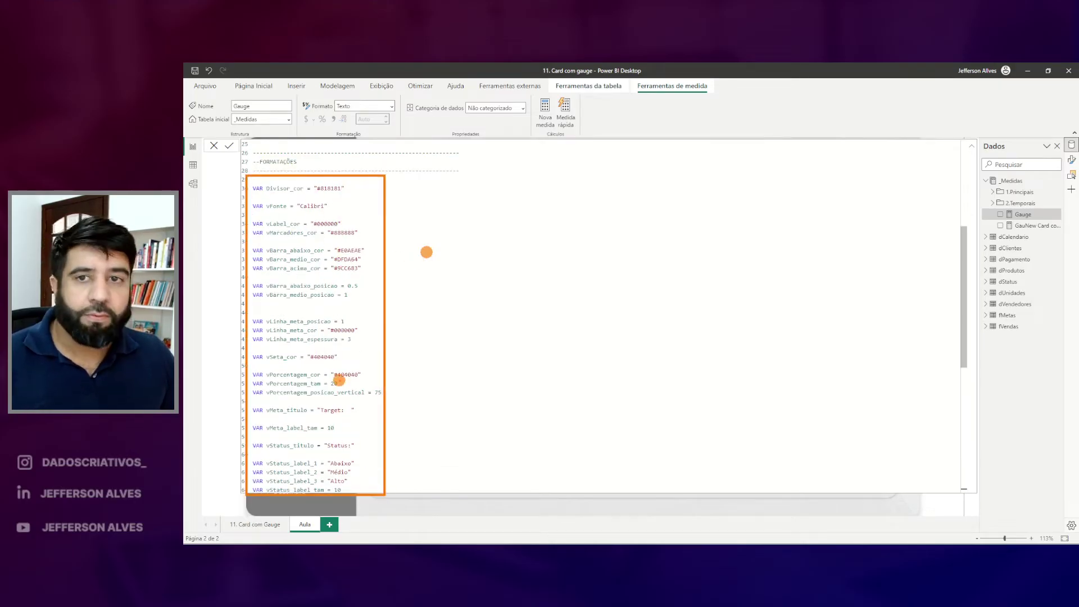
pyautogui.moveTo(255, 181); pyautogui.dragTo(387, 473)
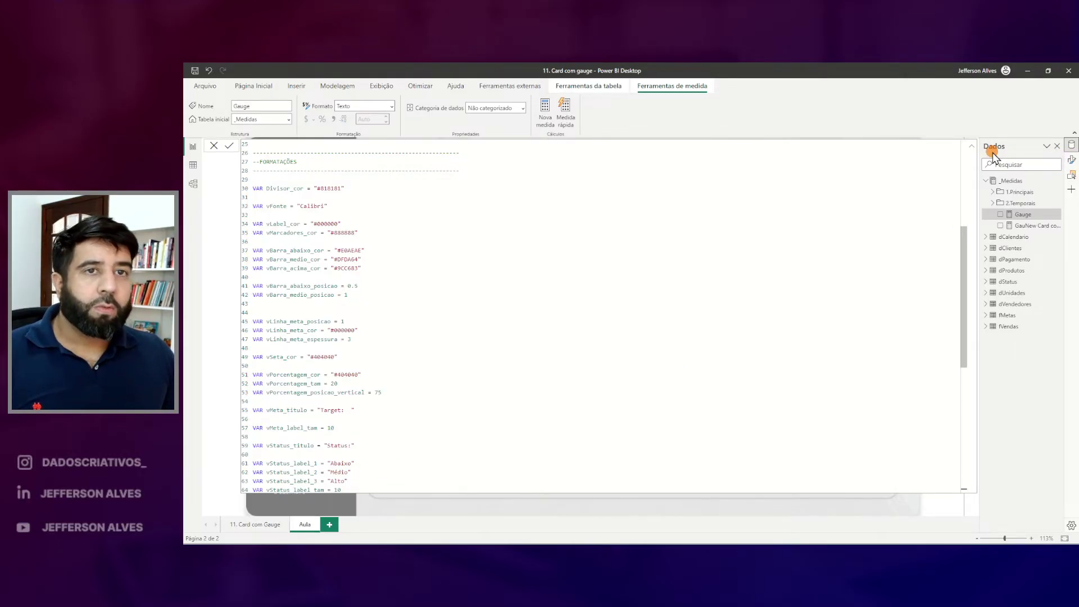
pyautogui.click(1071, 159)
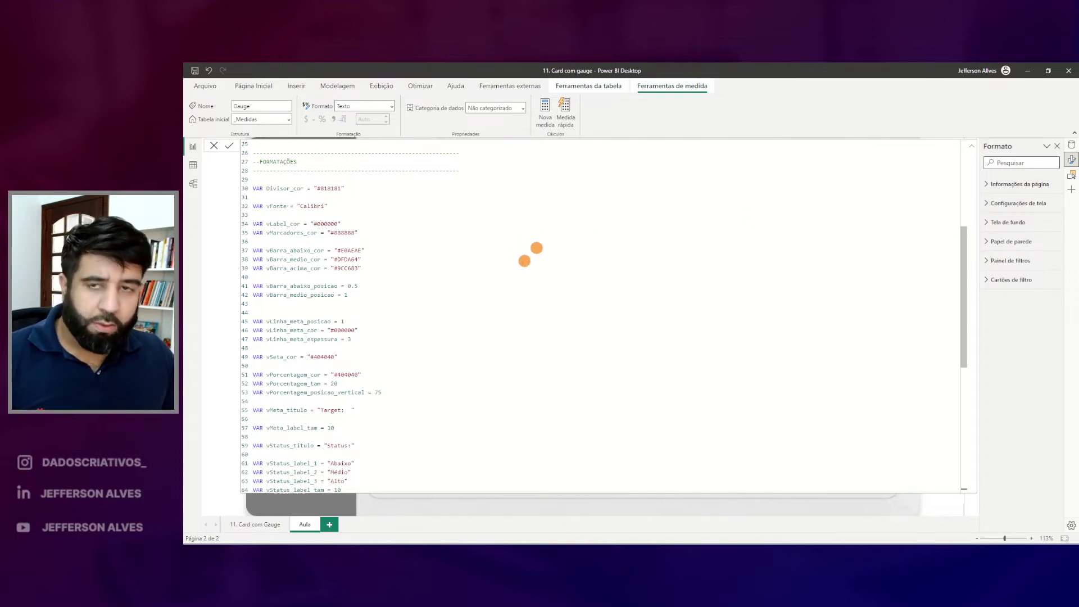
pyautogui.moveTo(248, 175); pyautogui.dragTo(385, 494)
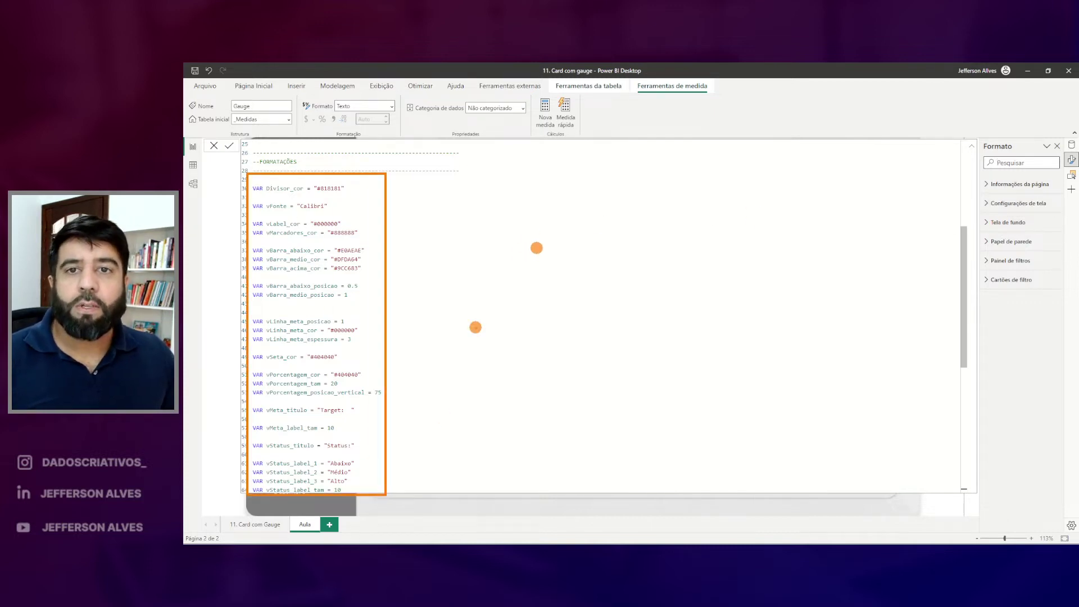
# - Match the divider line under the gauge card's Faturamento value to the Divisor_cor variable in the Gauge measure
pyautogui.click(972, 146)
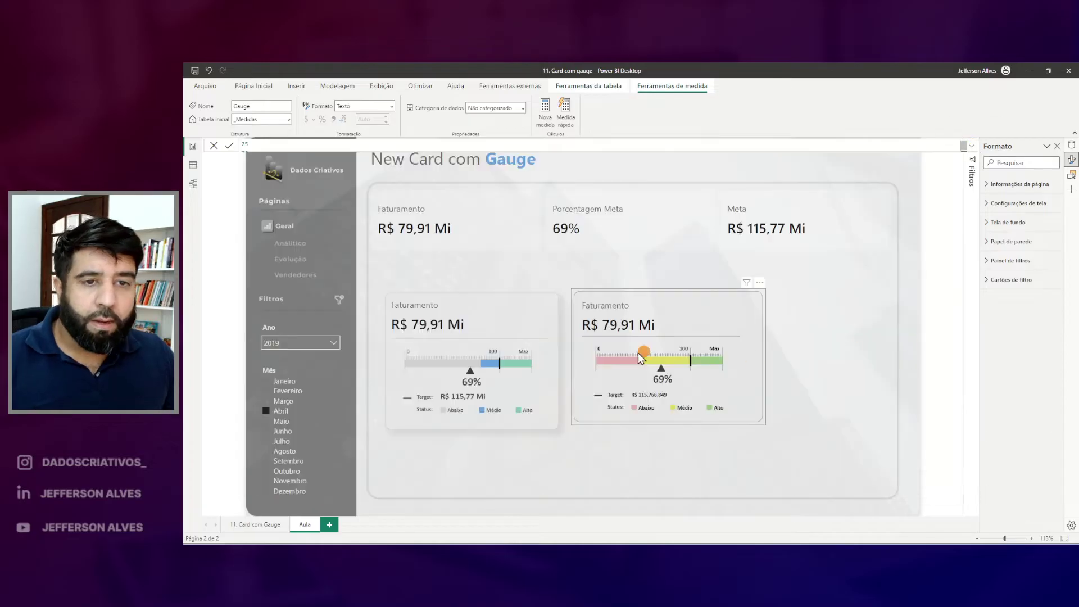
pyautogui.moveTo(577, 329); pyautogui.dragTo(752, 343)
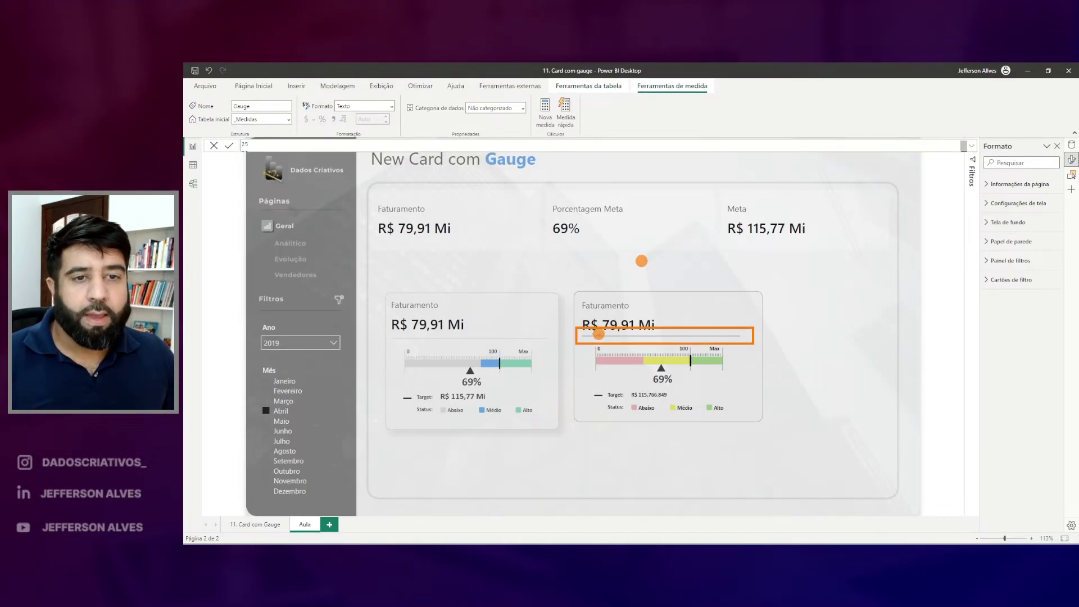
pyautogui.click(972, 149)
pyautogui.moveTo(248, 180); pyautogui.dragTo(333, 199)
pyautogui.scroll(3, 287, 190)
pyautogui.moveTo(276, 216); pyautogui.dragTo(324, 217)
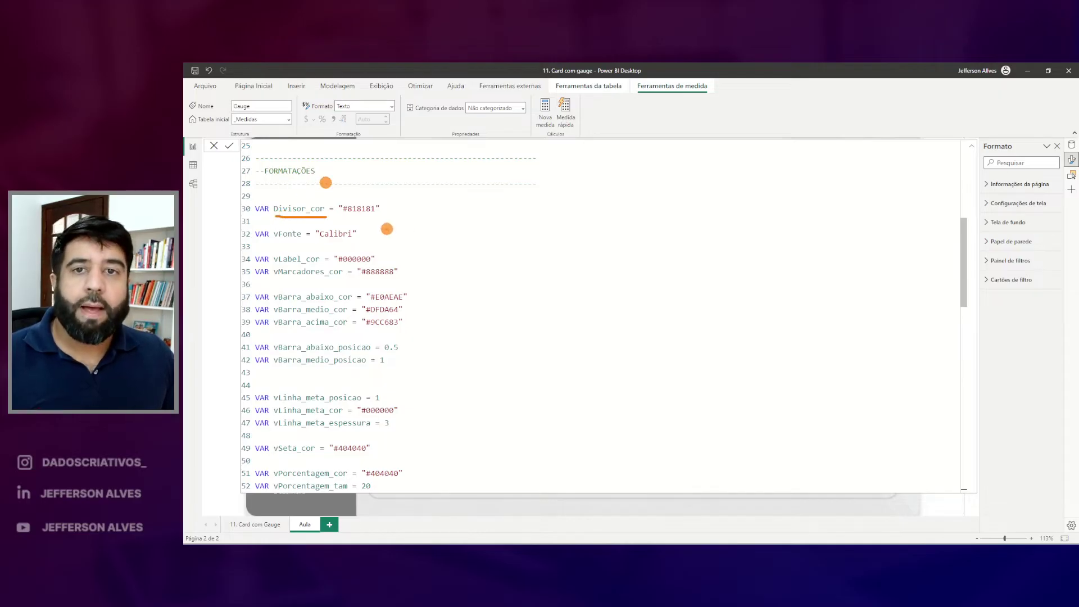
# - Set the Divisor_cor variable in the Gauge measure to the colour name "RED"
pyautogui.doubleClick(357, 210)
pyautogui.press('BackSpace')
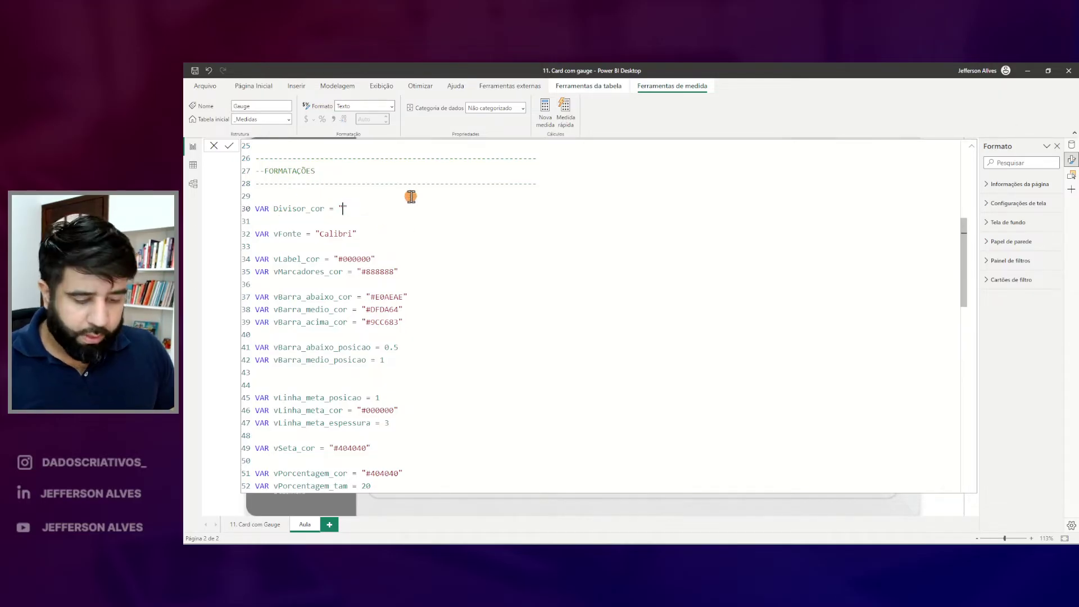
pyautogui.hotkey('ctrl', 'z')
pyautogui.moveTo(335, 198); pyautogui.dragTo(393, 224)
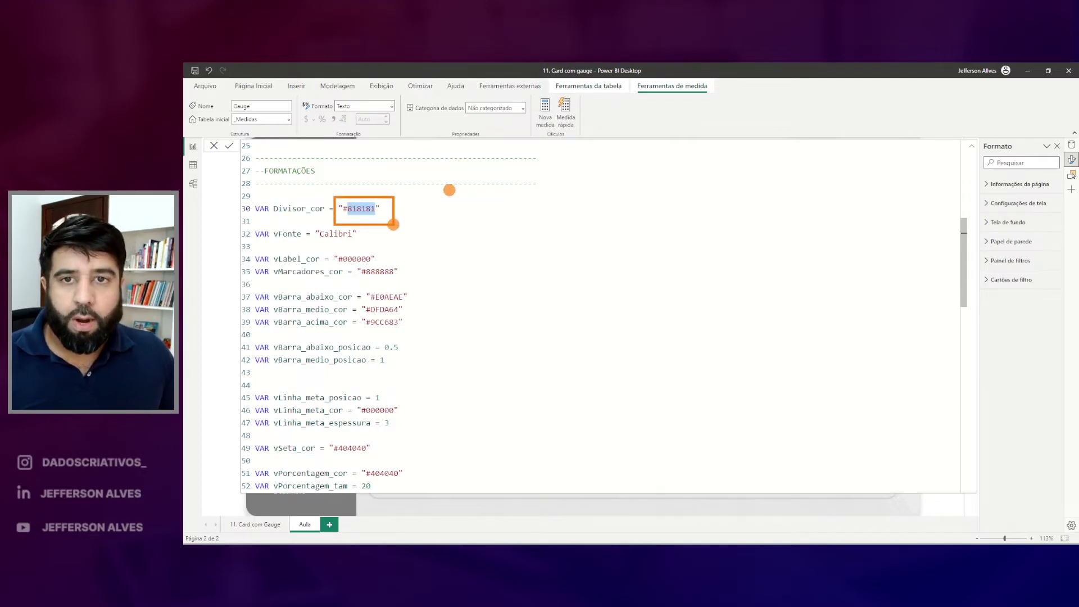
pyautogui.press('BackSpace')
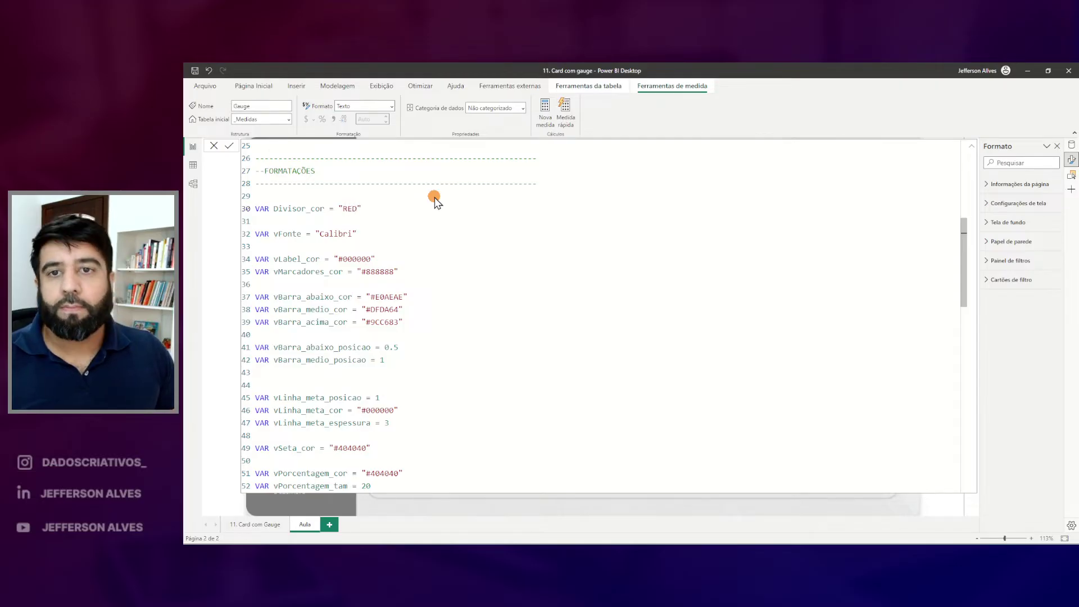
# - Compare the quoted text values with the numeric values among the formatting variables and check the divider's colour on the gauge card
pyautogui.moveTo(334, 200); pyautogui.dragTo(385, 212)
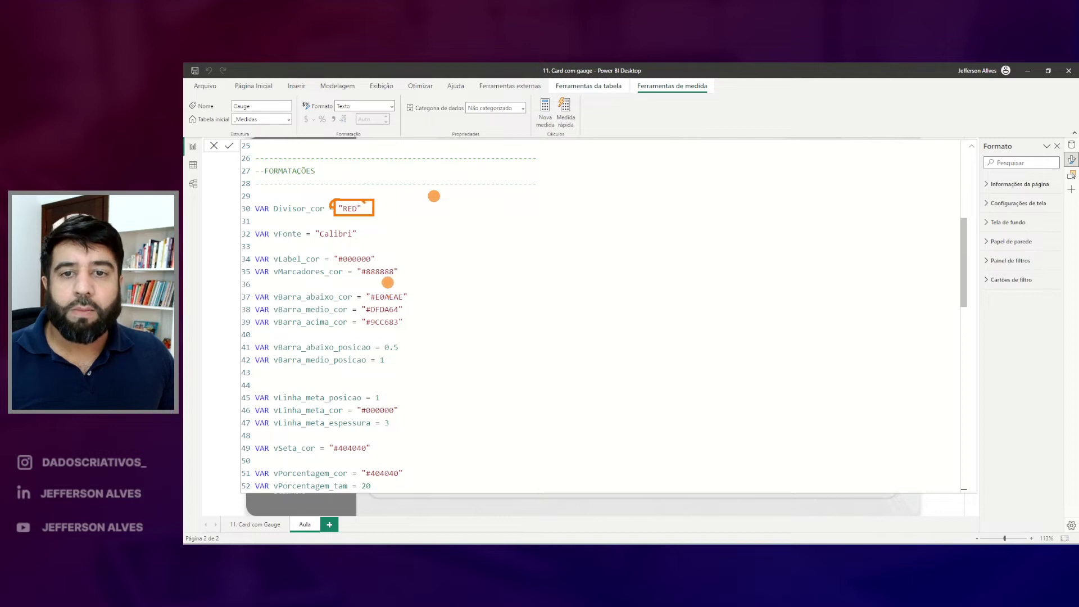
pyautogui.moveTo(377, 336)
pyautogui.mouseDown()
pyautogui.moveTo(422, 357)
pyautogui.moveTo(394, 363)
pyautogui.moveTo(376, 396)
pyautogui.moveTo(398, 427)
pyautogui.mouseUp()
pyautogui.moveTo(335, 263); pyautogui.dragTo(381, 262)
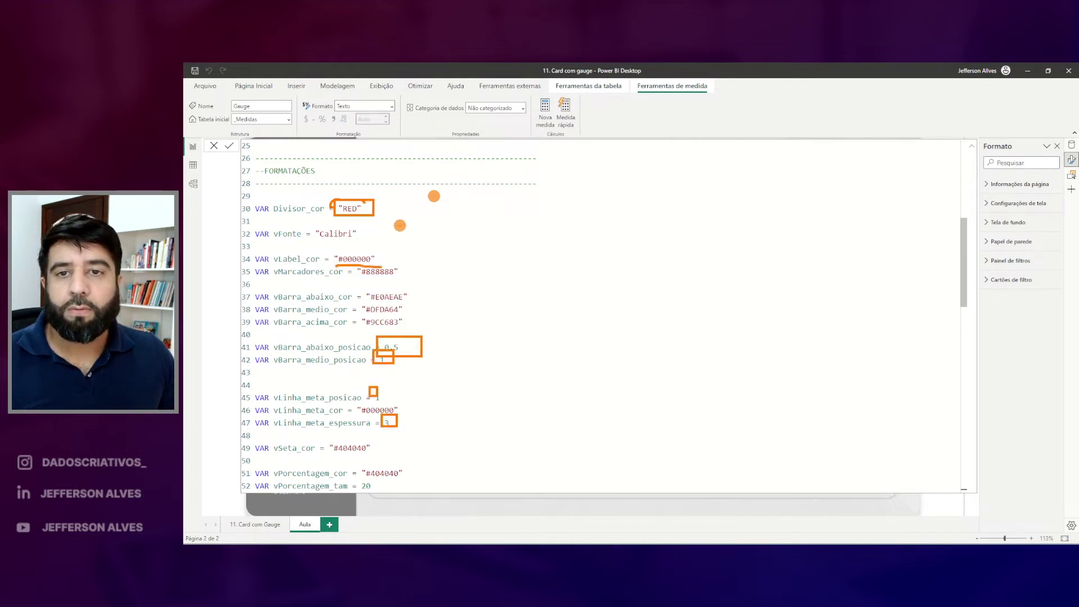
pyautogui.press('Escape')
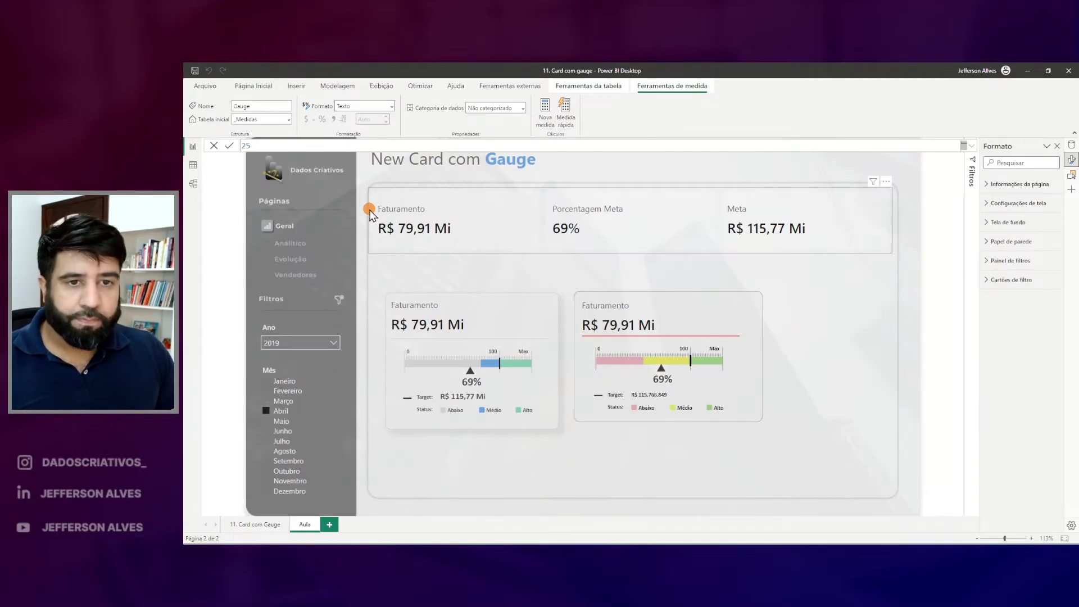
pyautogui.moveTo(579, 330); pyautogui.dragTo(758, 341)
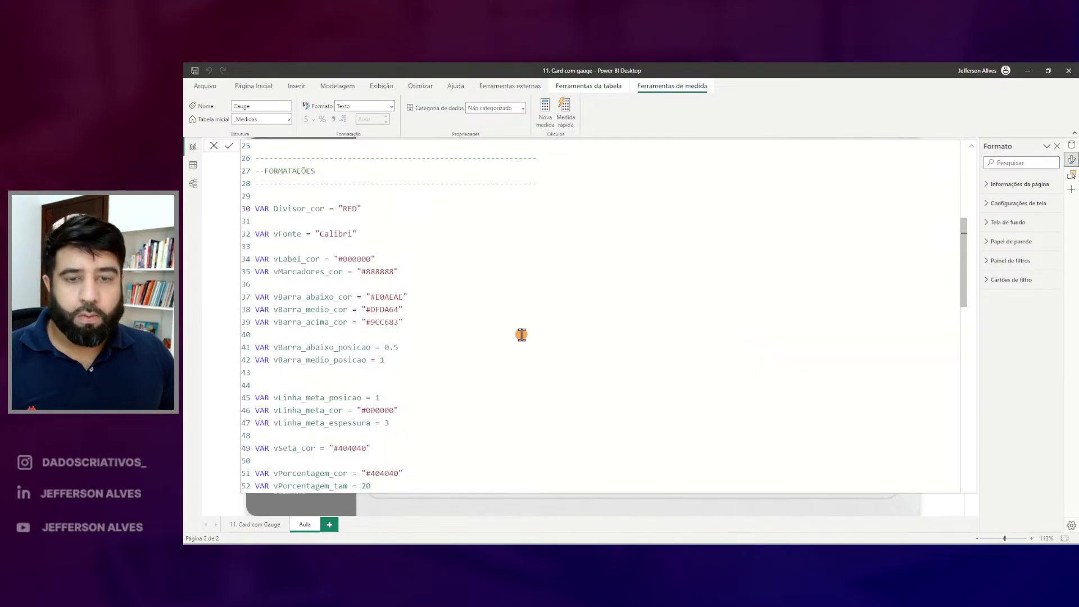
# - Set the Divisor_cor variable to "#D1D1D1" and check the divider line on the gauge card
pyautogui.doubleClick(352, 208)
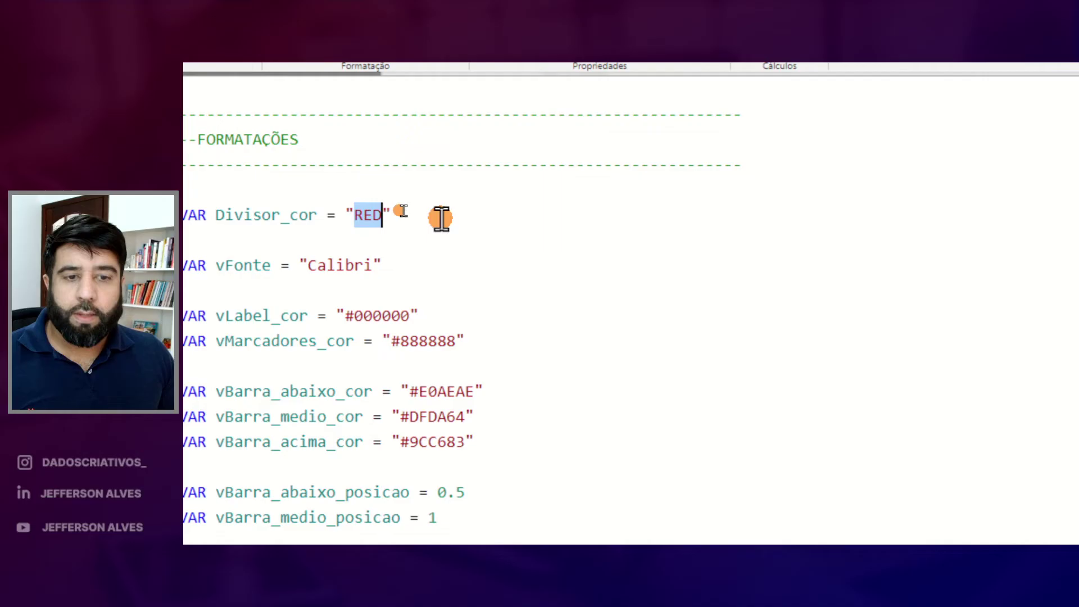
pyautogui.press('BackSpace')
pyautogui.write('#D1D1D1')
pyautogui.click(485, 218)
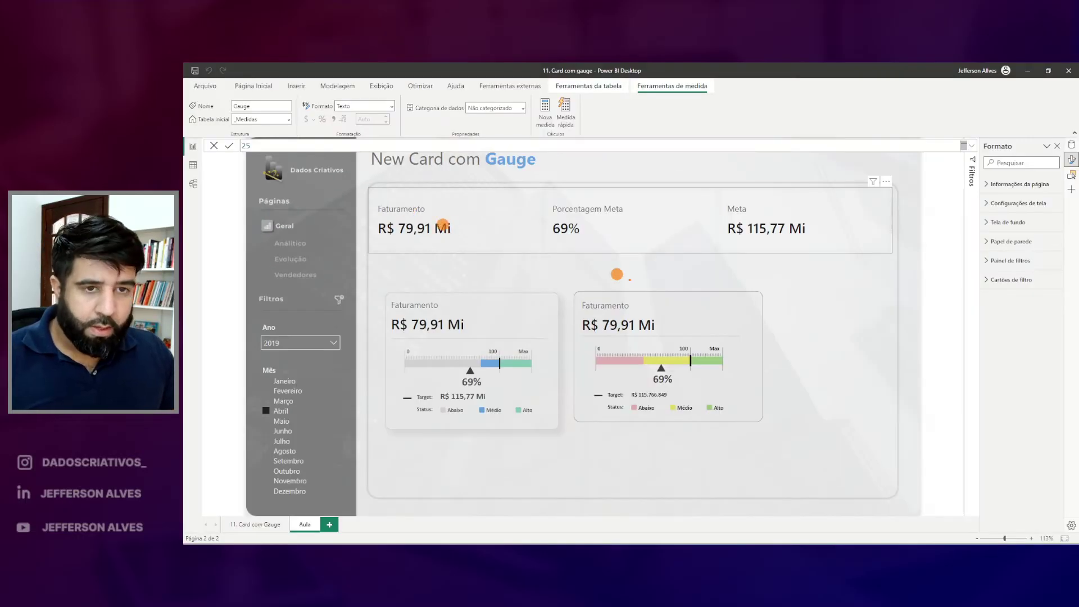
pyautogui.moveTo(581, 326); pyautogui.dragTo(756, 343)
pyautogui.press('Escape')
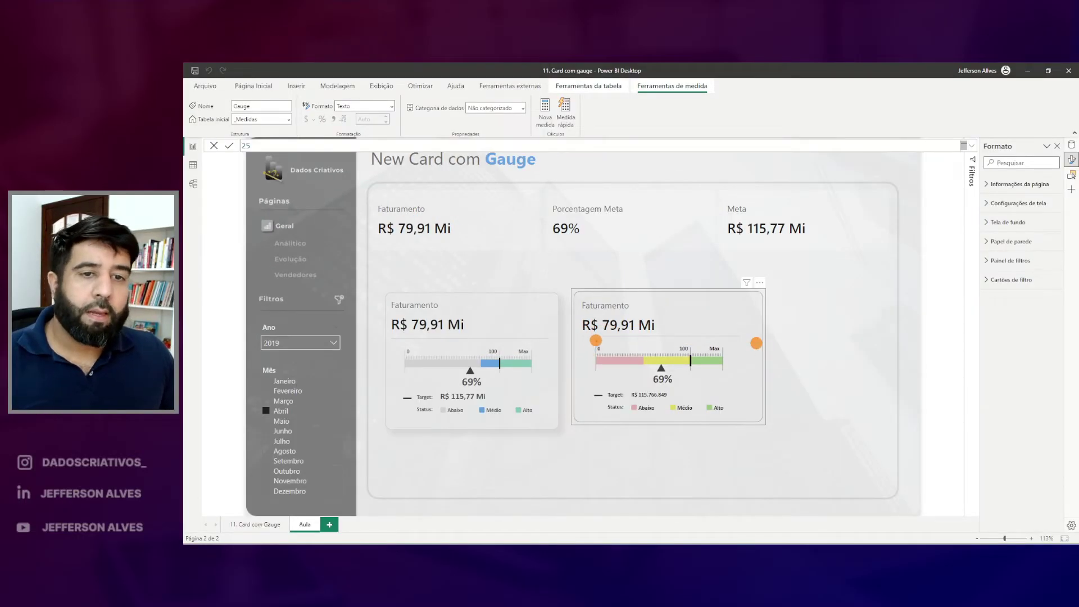
# - Examine the gauge card's scale and status labels and find the vFonte variable that controls their font
pyautogui.moveTo(595, 348); pyautogui.dragTo(694, 350)
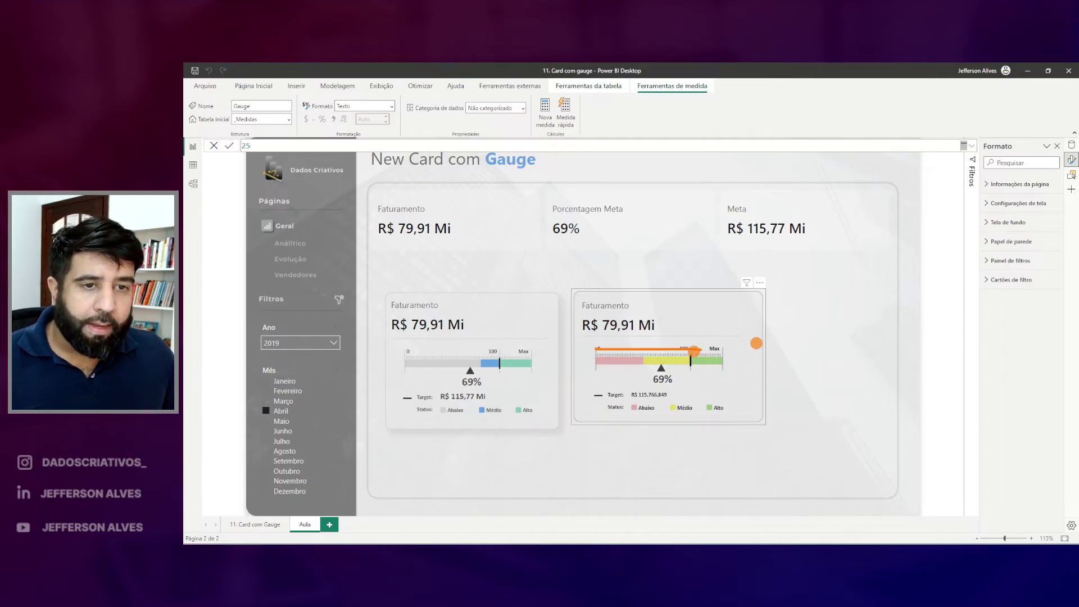
pyautogui.moveTo(617, 411); pyautogui.dragTo(746, 410)
pyautogui.press('Escape')
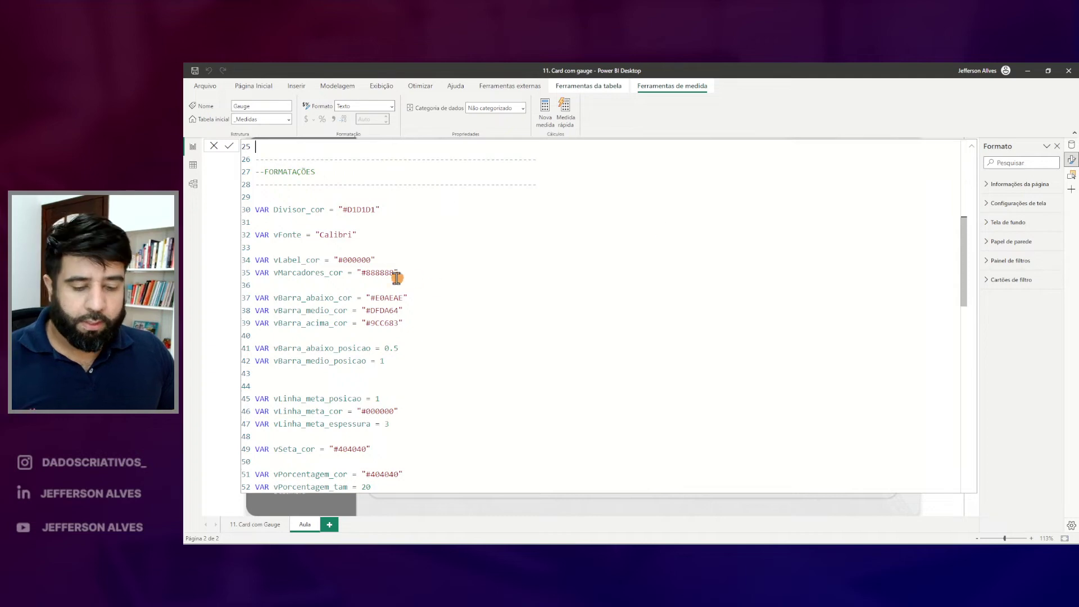
pyautogui.moveTo(308, 224)
pyautogui.mouseDown()
pyautogui.moveTo(388, 276)
pyautogui.moveTo(413, 274)
pyautogui.moveTo(471, 229)
pyautogui.mouseUp()
pyautogui.press('Escape')
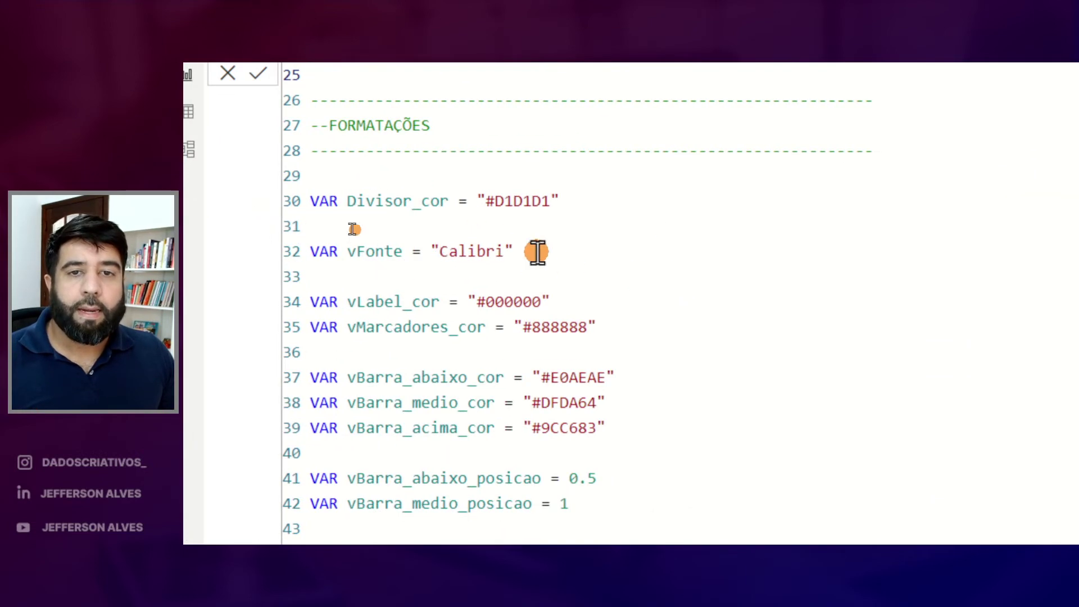
# - Set the vFonte variable in the Gauge measure to "Webdings"
pyautogui.doubleClick(465, 251)
pyautogui.write('wEB')
pyautogui.press('BackSpace')
pyautogui.press('BackSpace')
pyautogui.press('BackSpace')
pyautogui.write('Web')
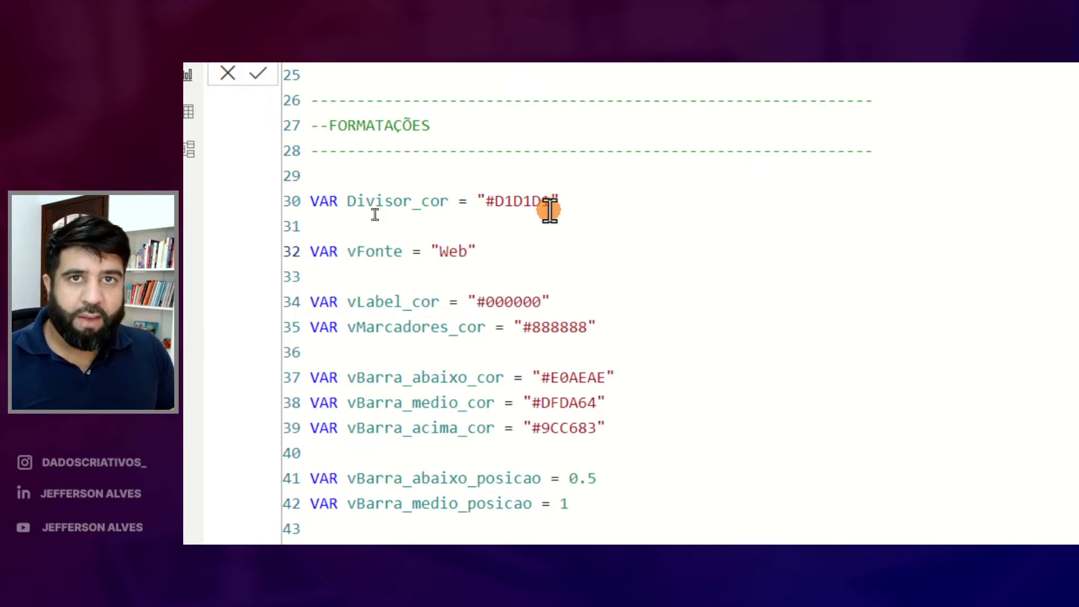
pyautogui.write('d')
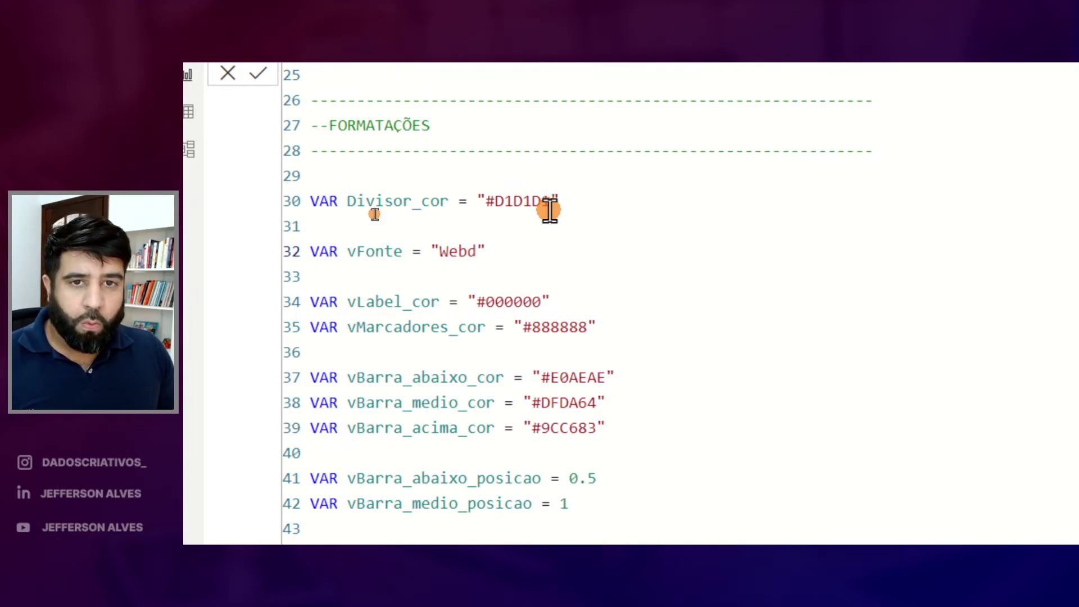
pyautogui.write('ings')
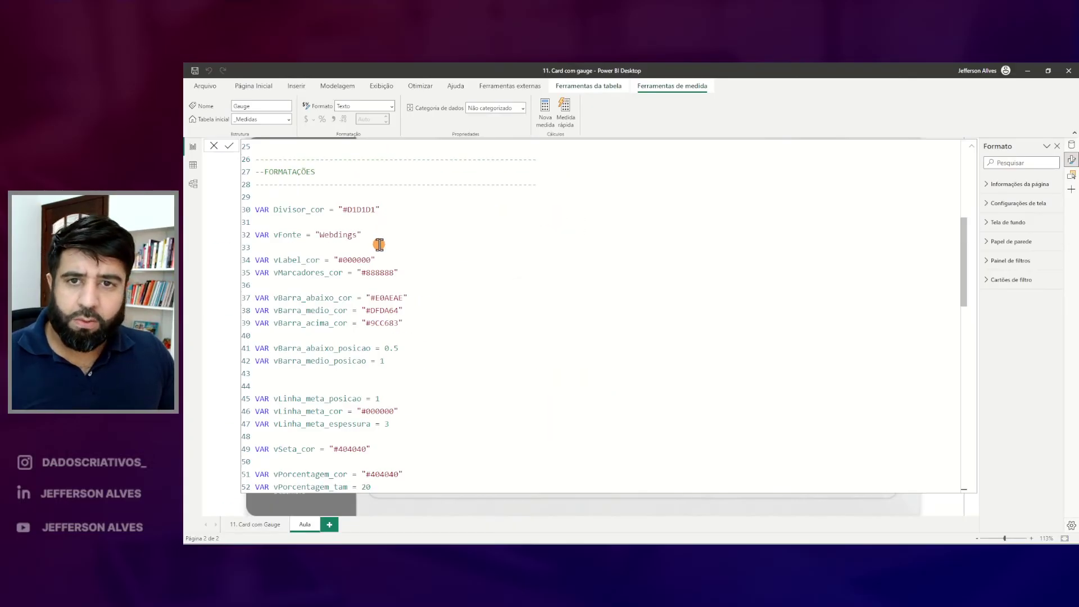
pyautogui.click(370, 234)
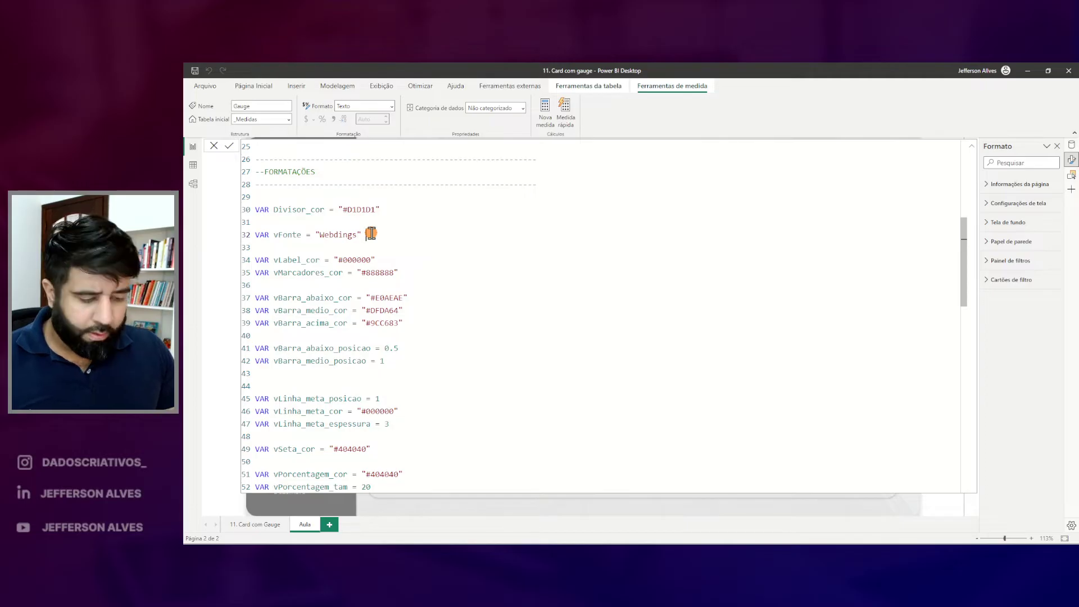
# - Apply the "Webdings" font to the Gauge measure and check the scale and status labels on the gauge card
pyautogui.press('Return')
pyautogui.moveTo(605, 349); pyautogui.dragTo(733, 349)
pyautogui.moveTo(632, 396); pyautogui.dragTo(697, 390)
pyautogui.press('Escape')
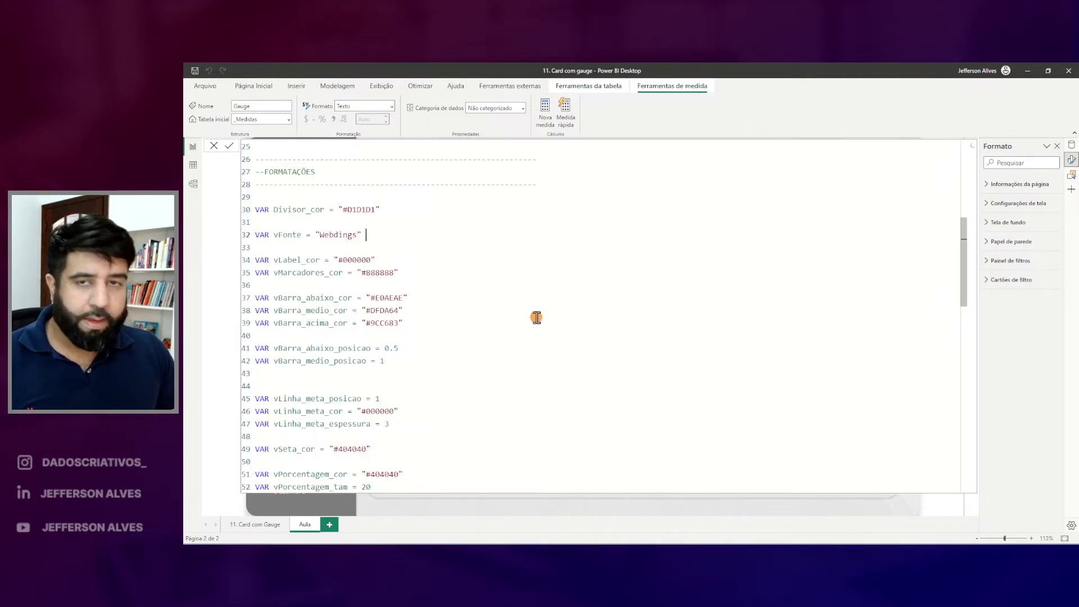
# - Set the vFonte variable to "Segoe UI" and check the scale, target and status labels on the gauge card
pyautogui.doubleClick(326, 234)
pyautogui.write('Segoe UI')
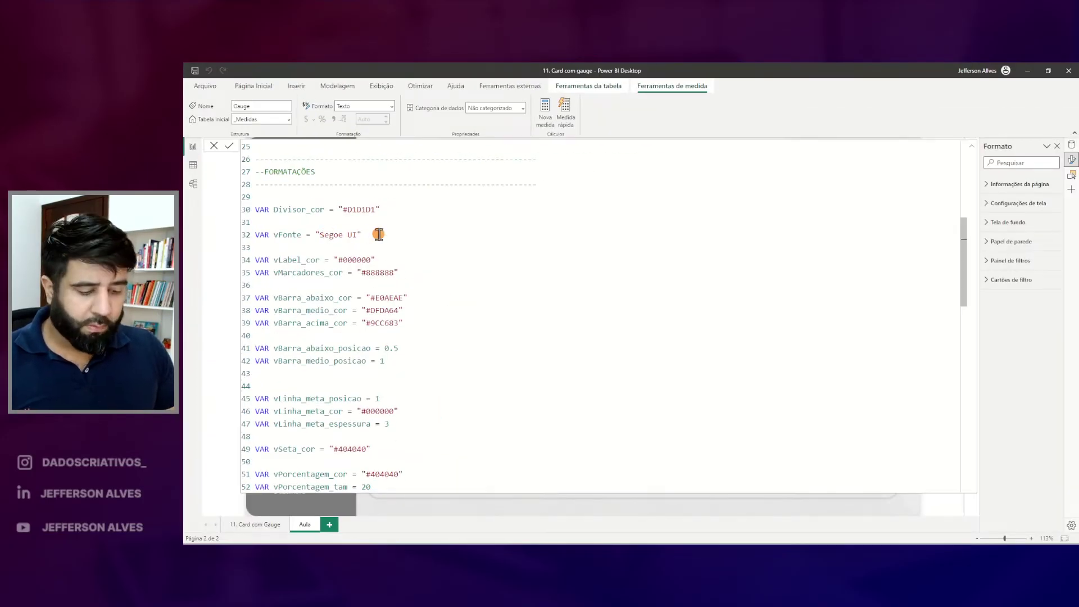
pyautogui.press('Return')
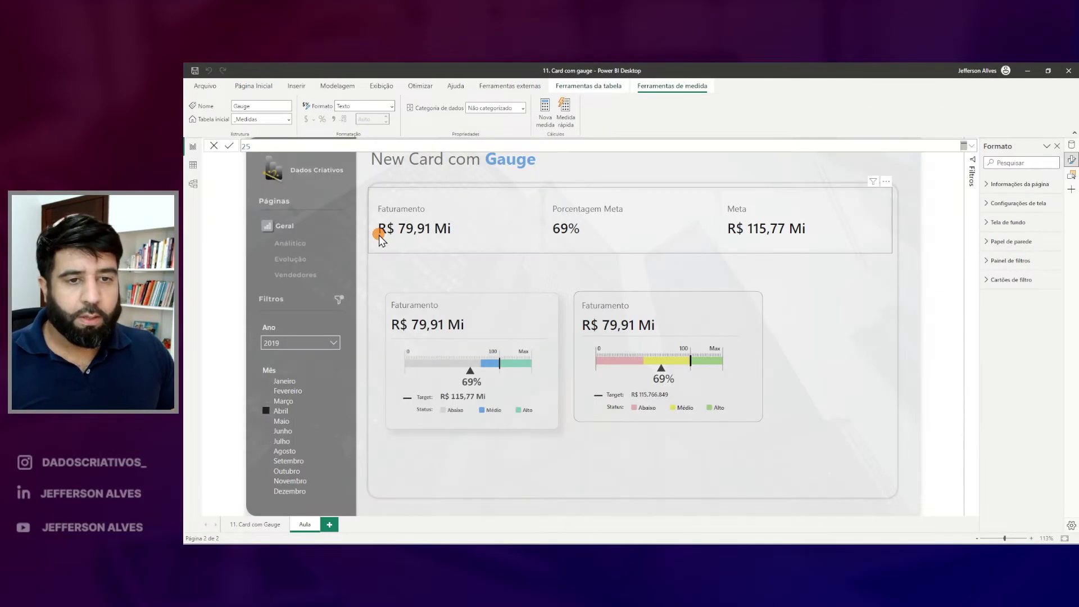
pyautogui.moveTo(601, 359)
pyautogui.mouseDown()
pyautogui.moveTo(723, 433)
pyautogui.moveTo(743, 431)
pyautogui.mouseUp()
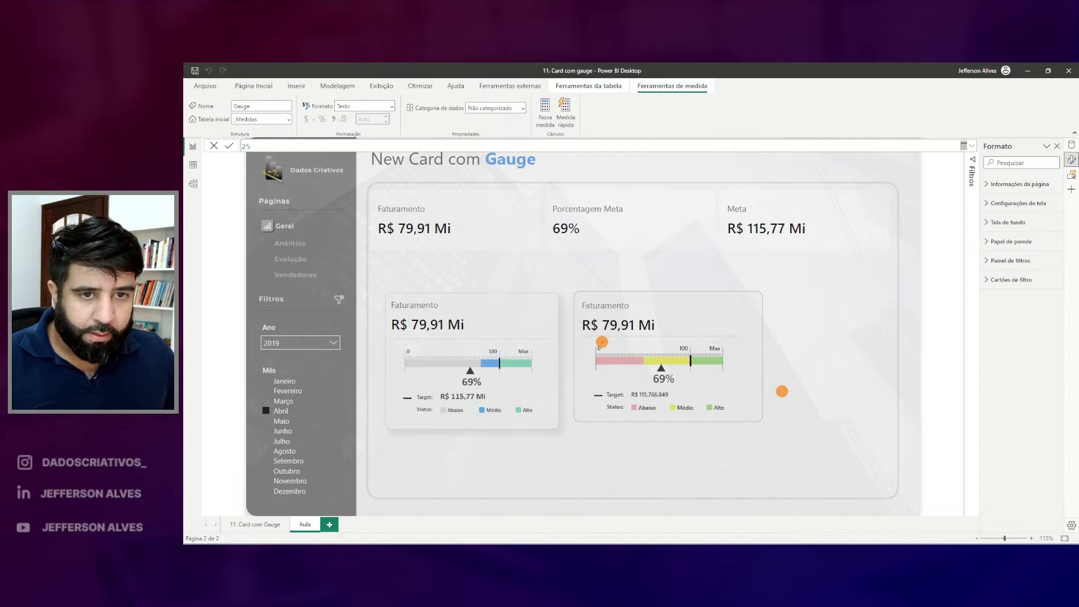
pyautogui.moveTo(688, 343); pyautogui.dragTo(730, 351)
pyautogui.moveTo(606, 390)
pyautogui.mouseDown()
pyautogui.moveTo(696, 418)
pyautogui.moveTo(756, 418)
pyautogui.moveTo(722, 427)
pyautogui.mouseUp()
pyautogui.moveTo(686, 419); pyautogui.dragTo(664, 432)
pyautogui.press('Escape')
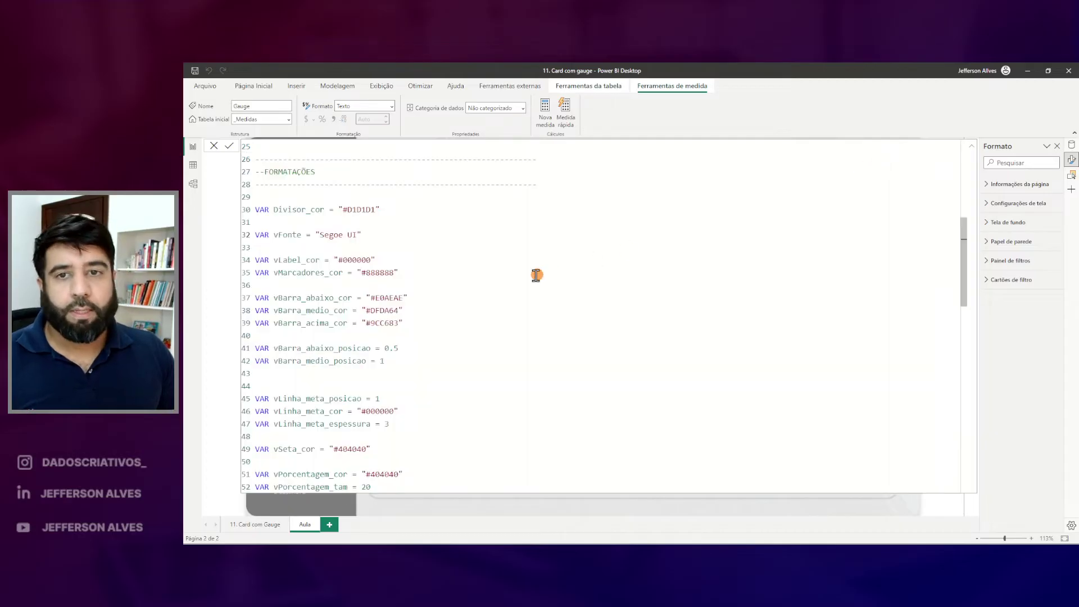
# - Set the vLabel_cor variable to "#F00" and check the label colour on the gauge card
pyautogui.doubleClick(288, 259)
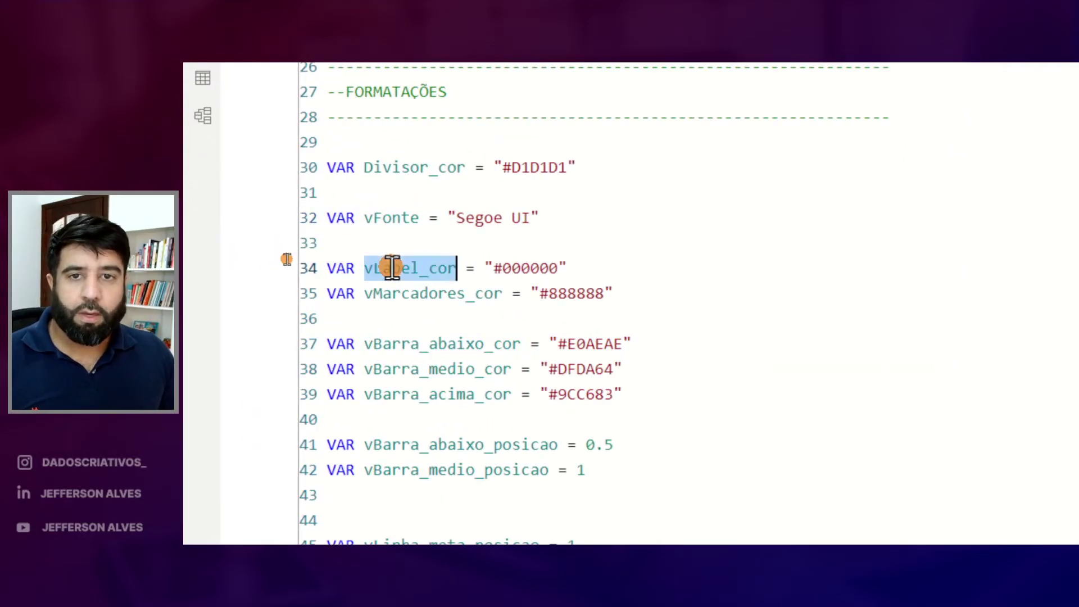
pyautogui.doubleClick(521, 268)
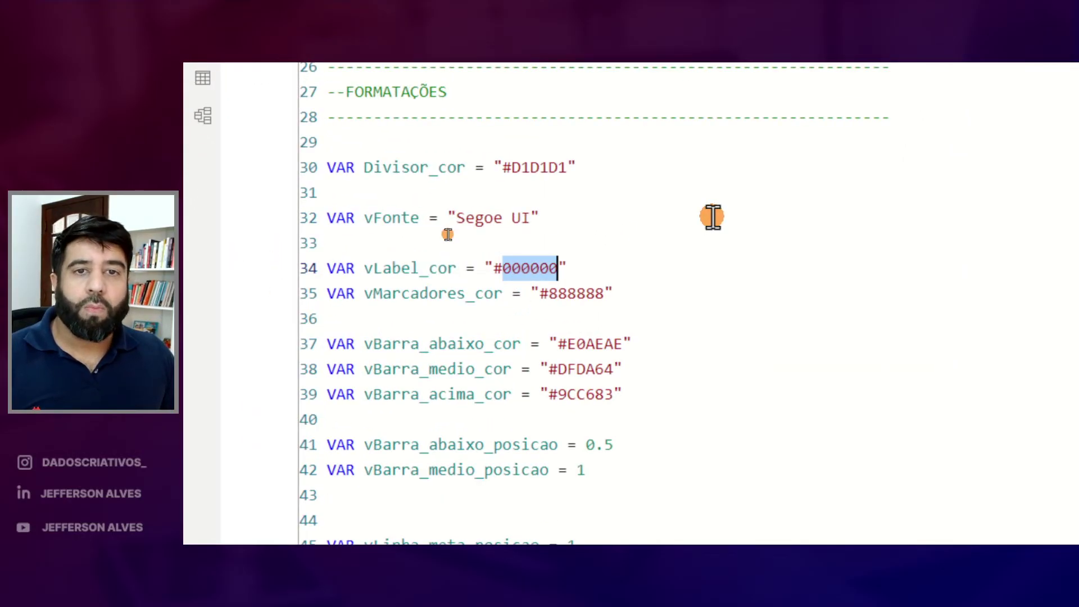
pyautogui.write('F00')
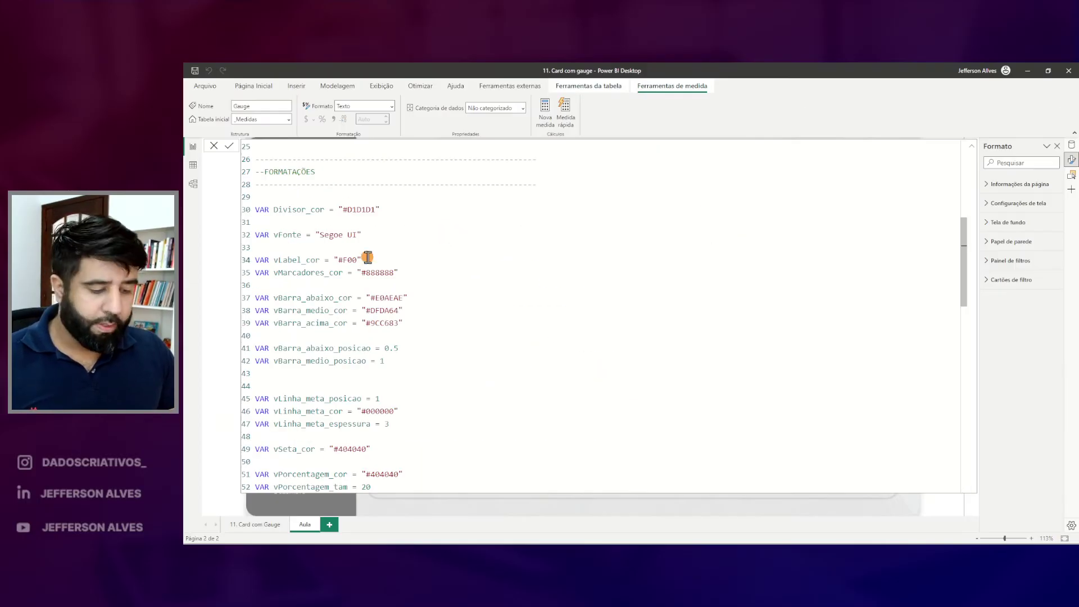
pyautogui.press('Return')
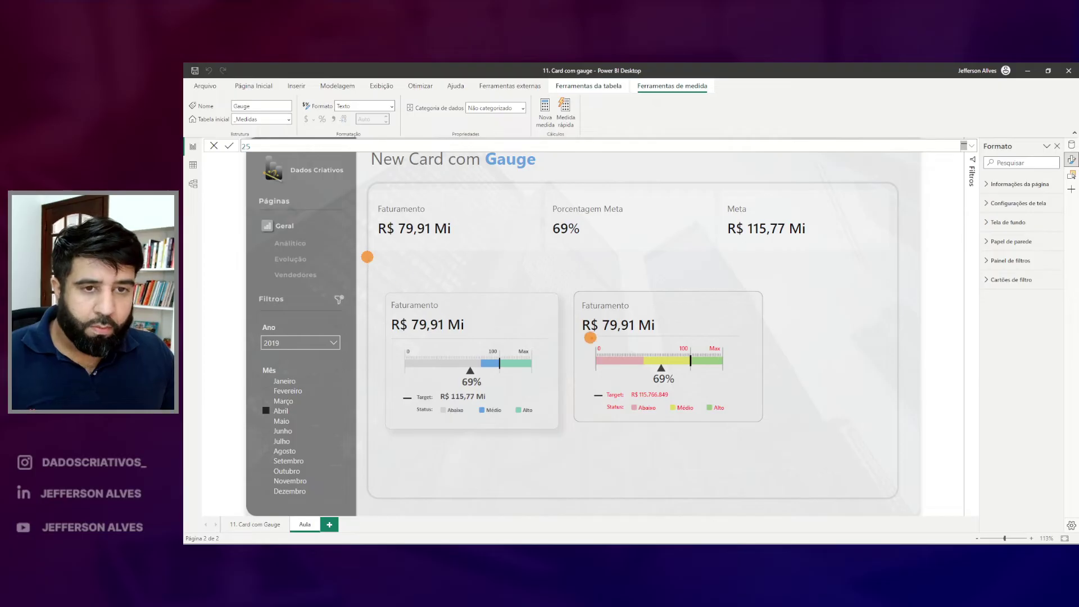
pyautogui.moveTo(706, 350); pyautogui.dragTo(726, 351)
pyautogui.moveTo(600, 387); pyautogui.dragTo(742, 428)
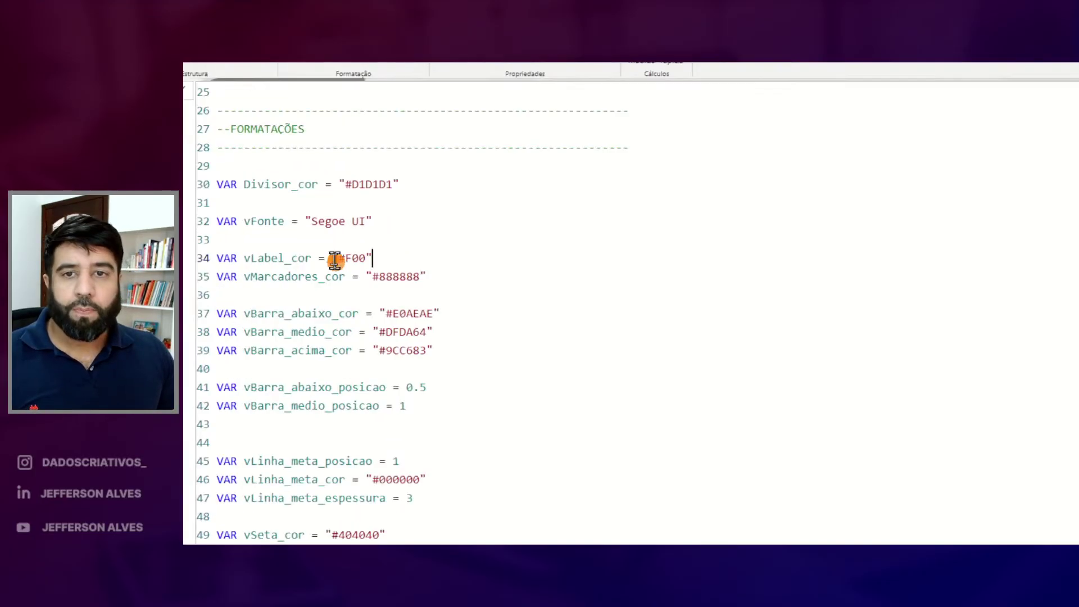
# - Set the vLabel_cor variable to "#4F4F4F"
pyautogui.doubleClick(363, 265)
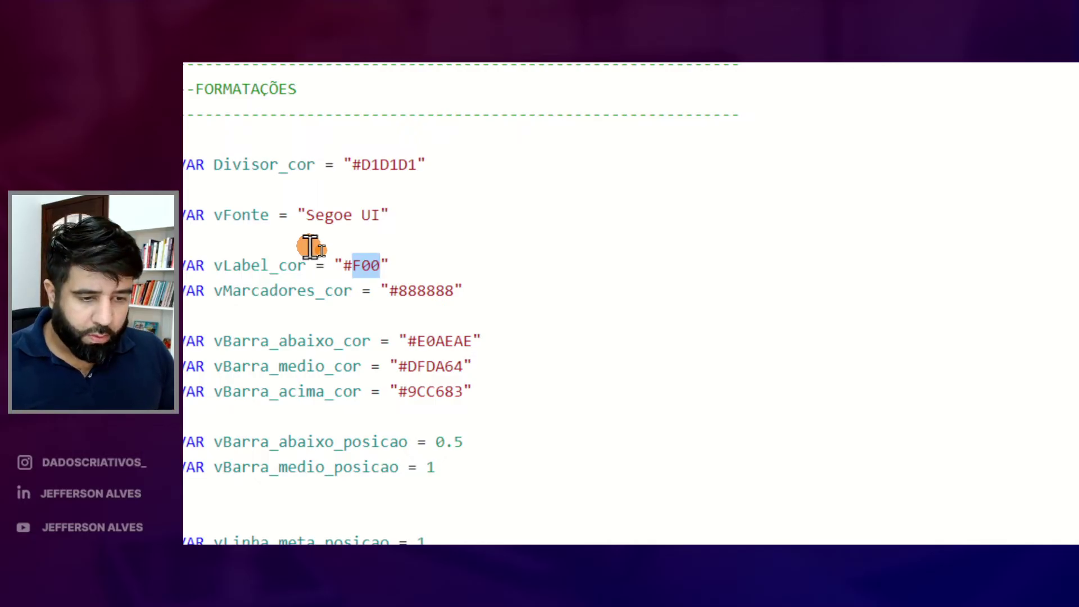
pyautogui.press('BackSpace')
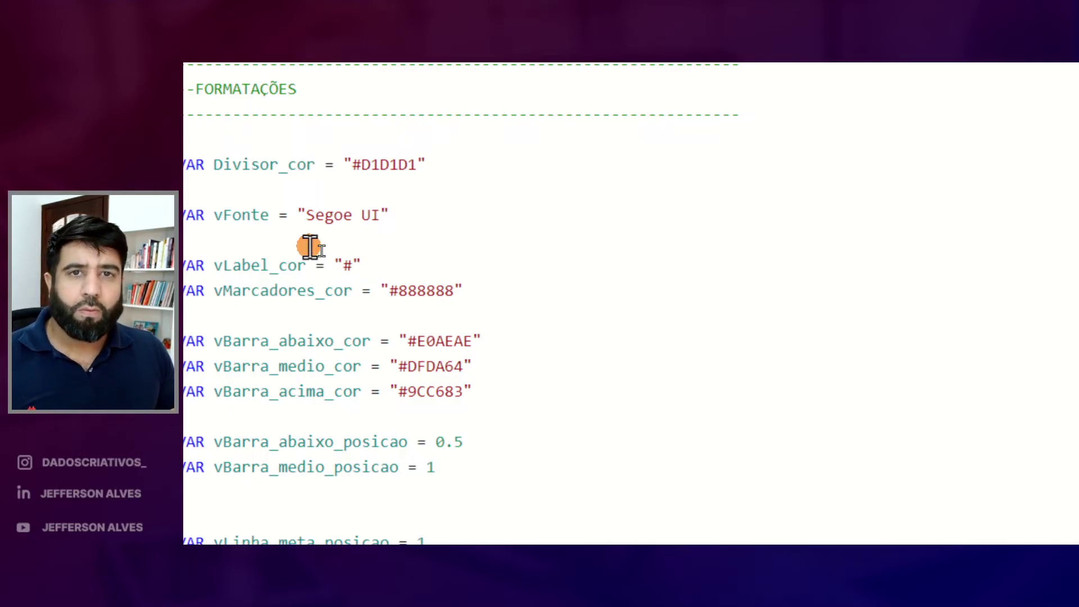
pyautogui.write('F')
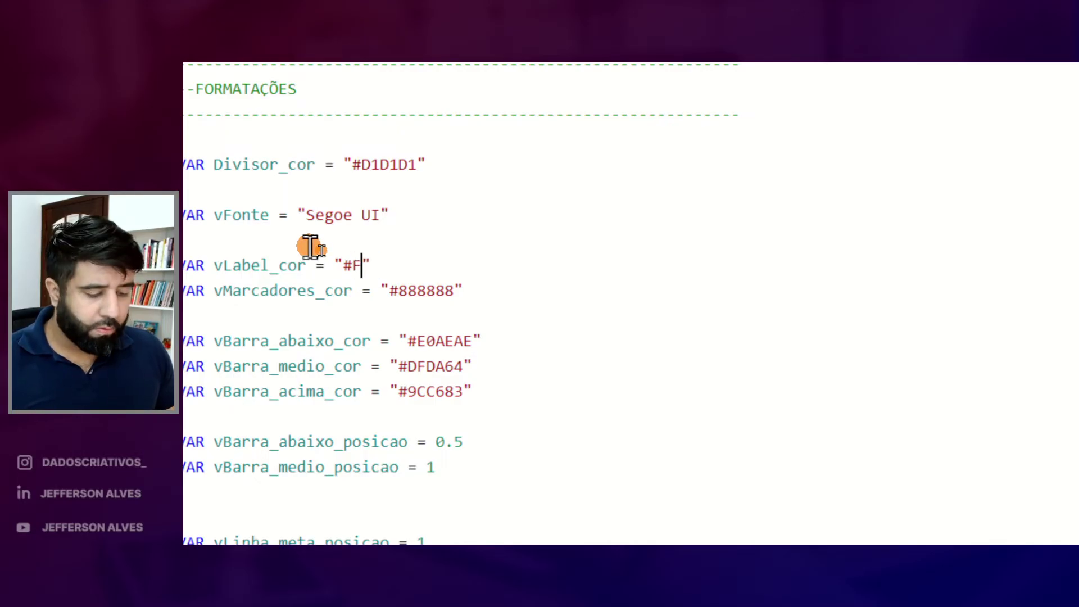
pyautogui.write('F4F4F')
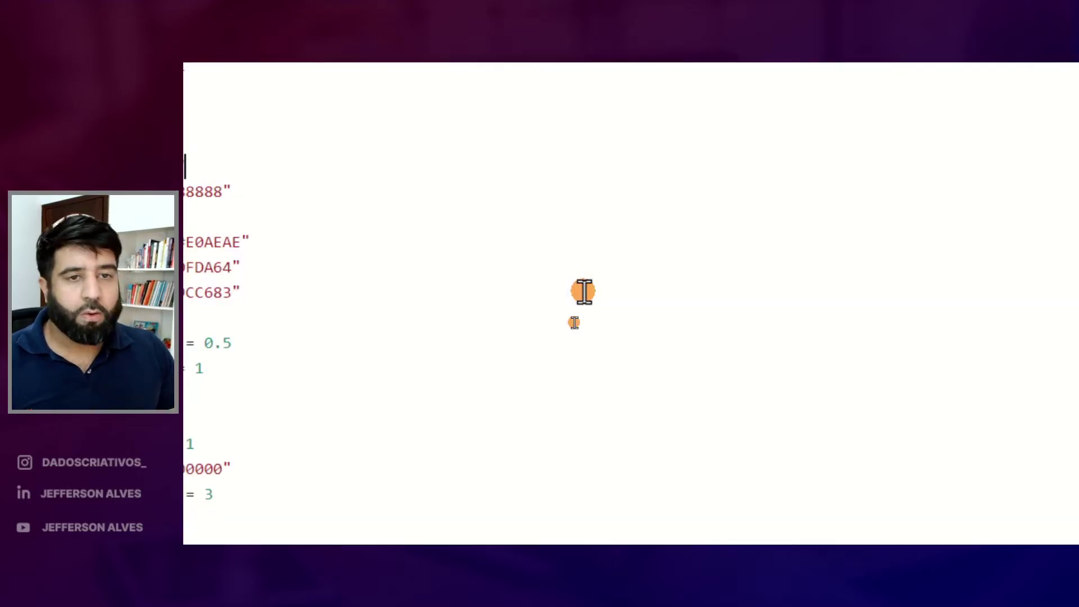
# - Set the vMarcadores_cor variable to "#00F"
pyautogui.scroll(2, 393, 169)
pyautogui.moveTo(531, 302); pyautogui.dragTo(586, 302)
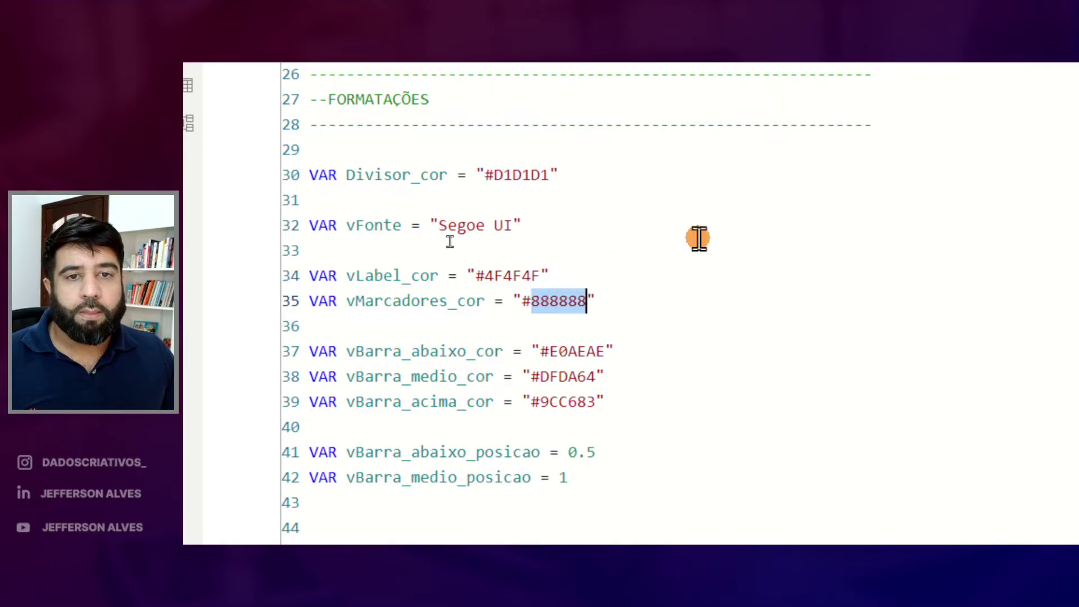
pyautogui.write('00F')
pyautogui.click(594, 302)
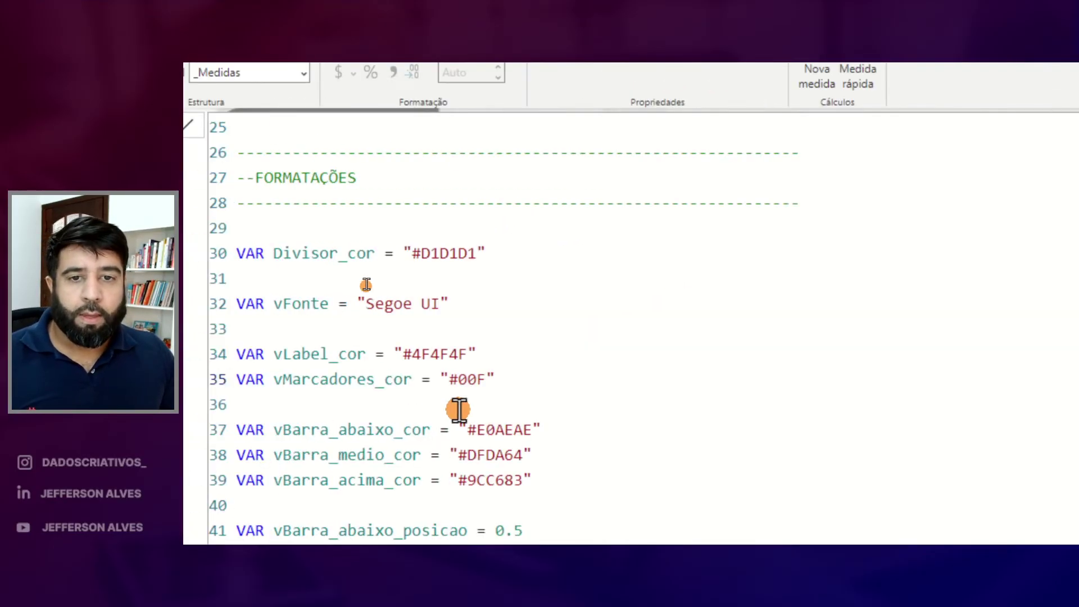
# - Set the vMarcadores_cor variable to "#C0C0C0" and check the scale markers on the gauge card
pyautogui.doubleClick(461, 384)
pyautogui.press('BackSpace')
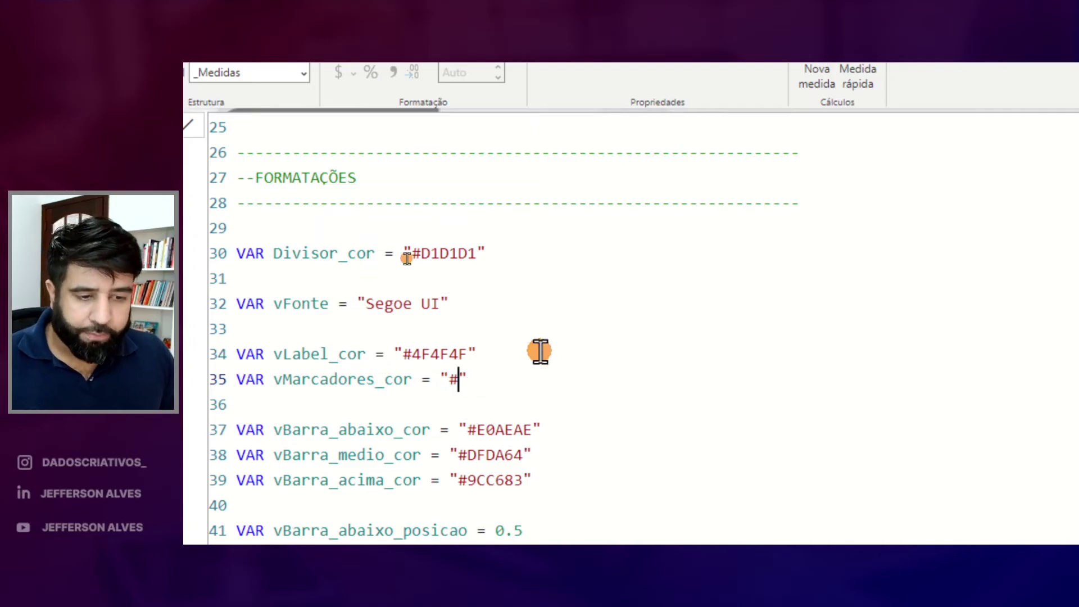
pyautogui.write('C0C0C0')
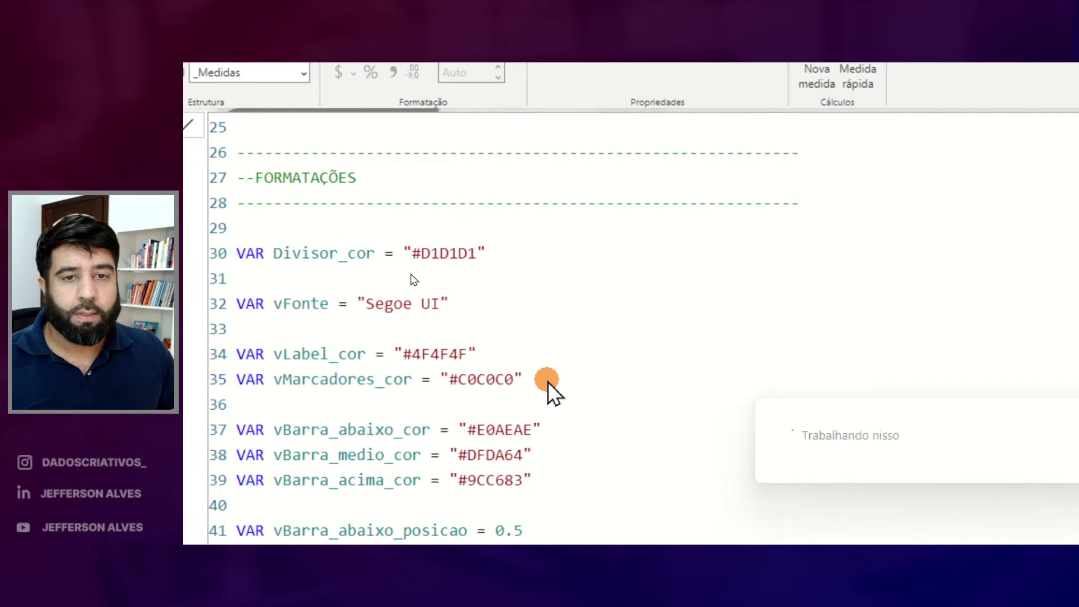
pyautogui.press('Return')
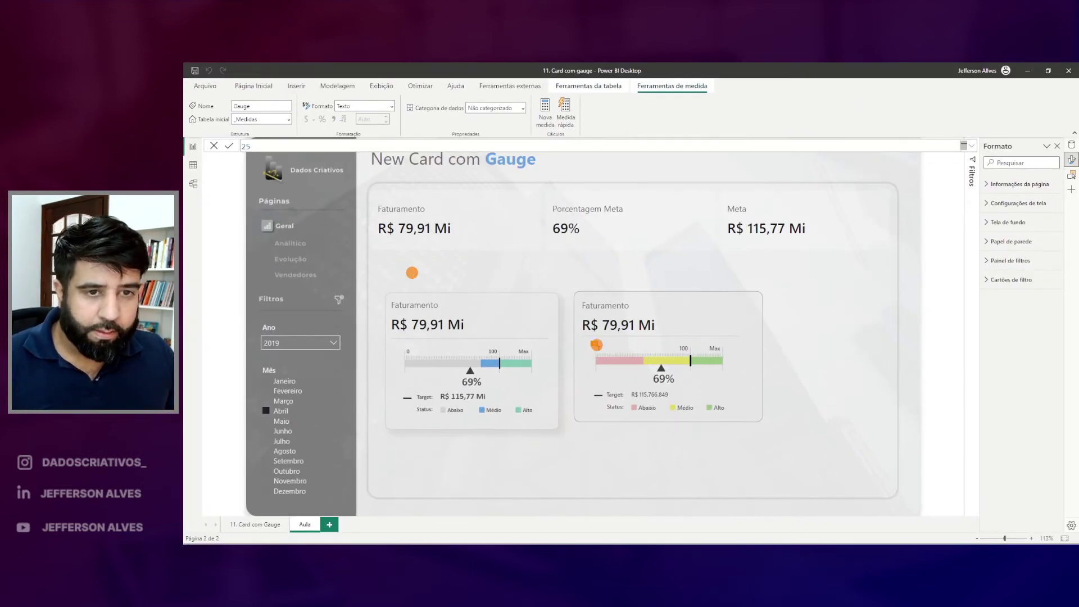
pyautogui.moveTo(591, 340); pyautogui.dragTo(736, 375)
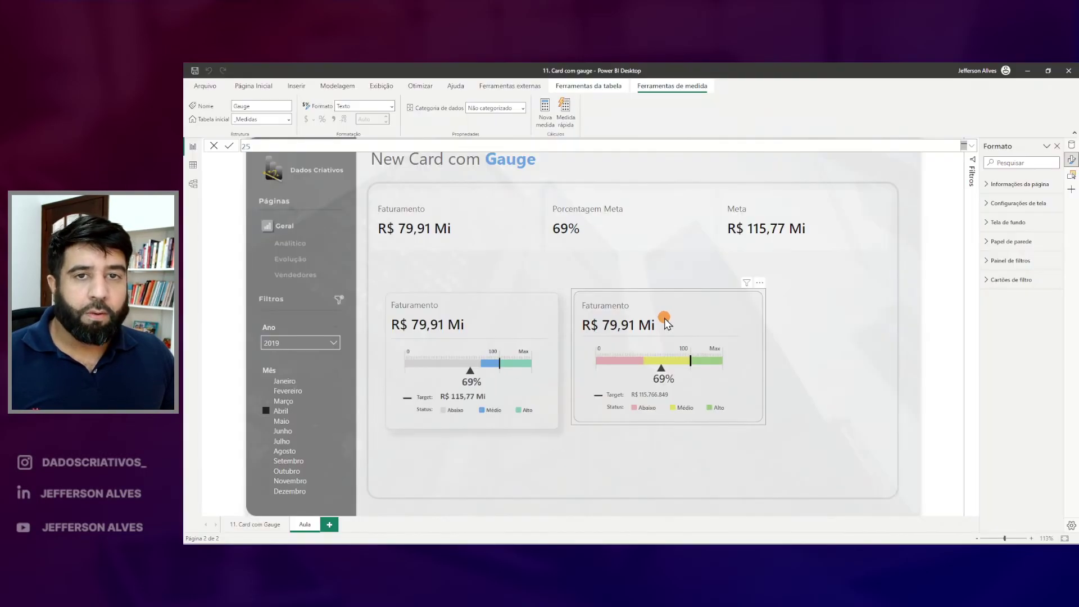
# - Set the vBarra_abaixo_cor variable to "#F00" and check the gauge bar's colours on the card
pyautogui.click(972, 145)
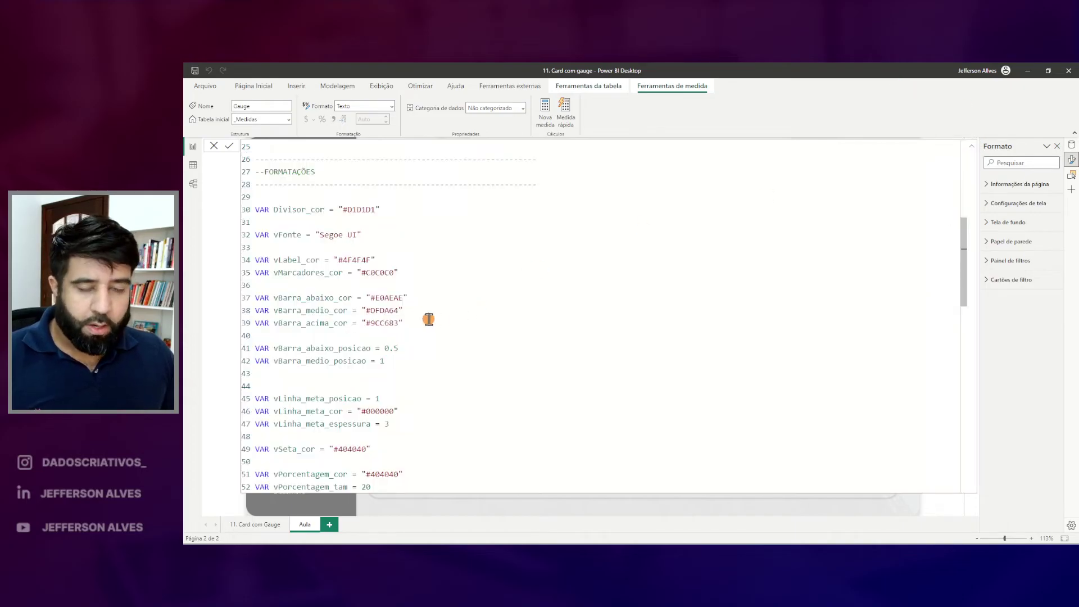
pyautogui.moveTo(321, 295); pyautogui.dragTo(374, 280)
pyautogui.moveTo(324, 314); pyautogui.dragTo(341, 305)
pyautogui.moveTo(337, 326); pyautogui.dragTo(387, 335)
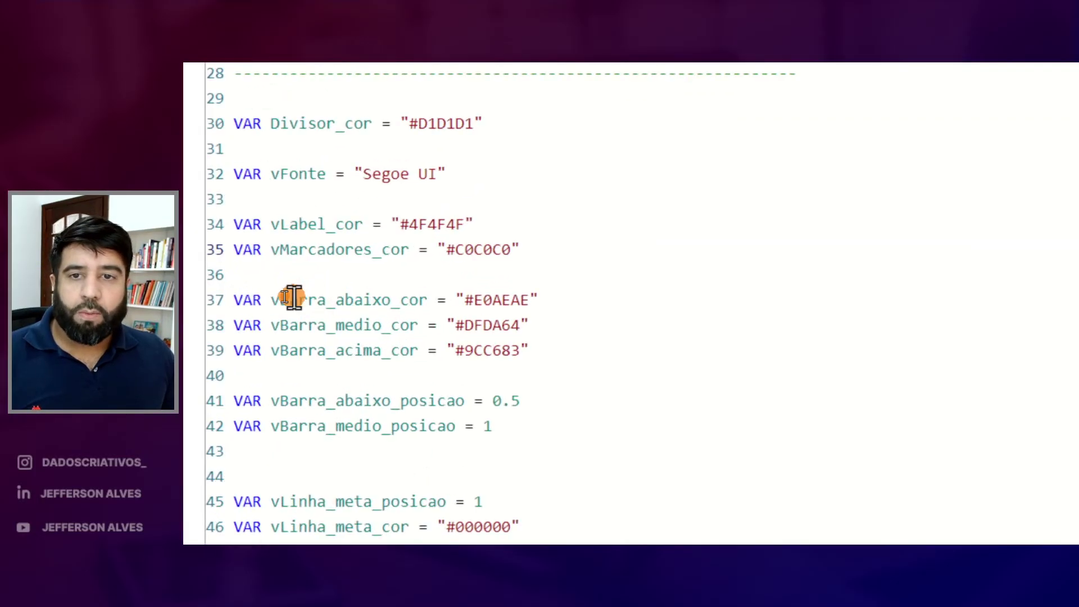
pyautogui.doubleClick(516, 301)
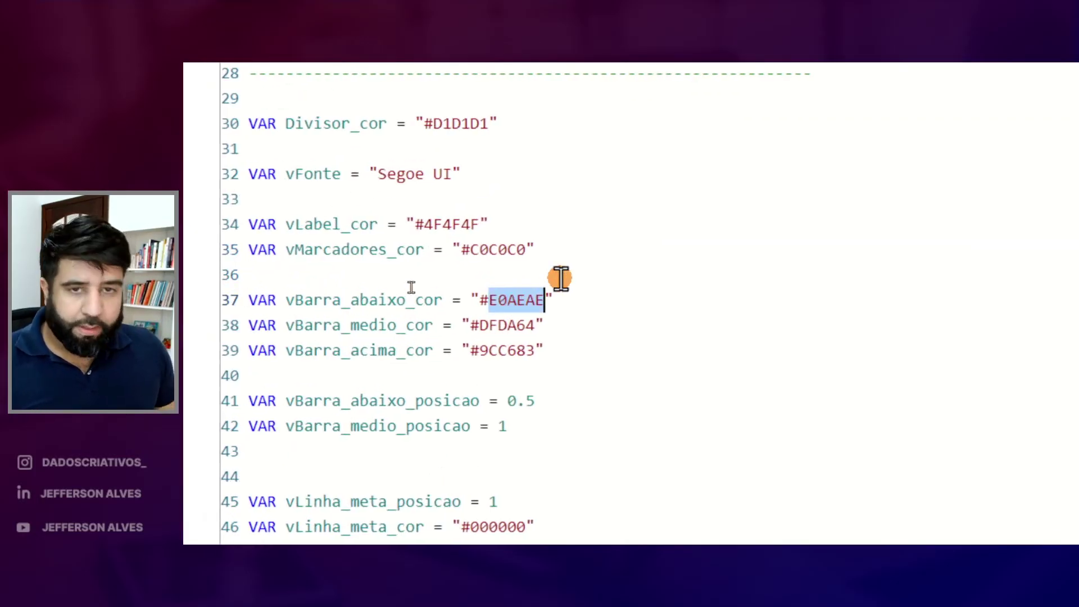
pyautogui.write('F00')
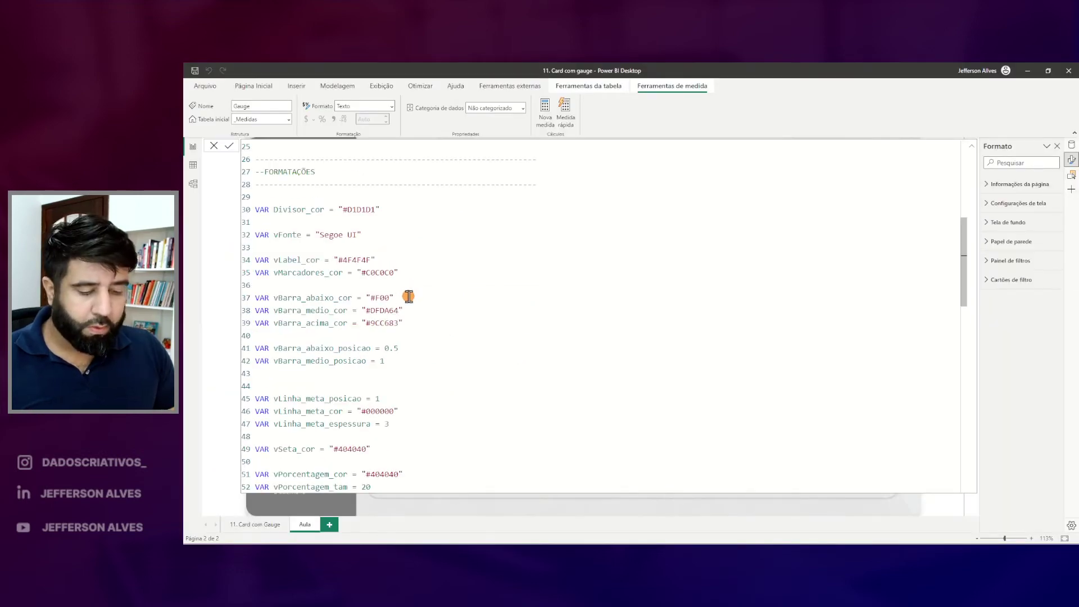
pyautogui.press('Return')
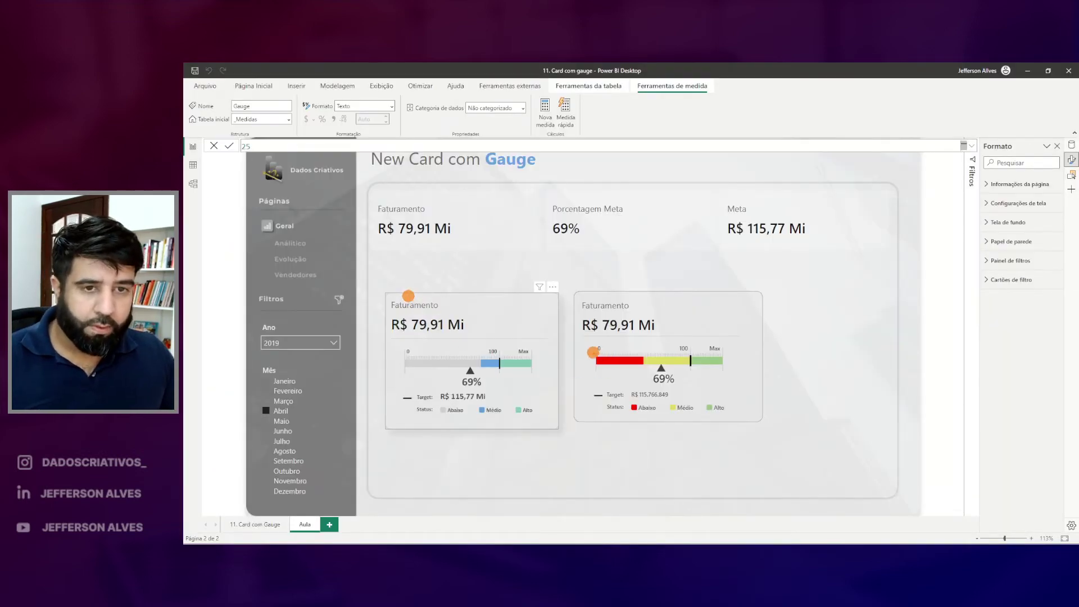
pyautogui.click(683, 355)
# - Set the vBarra_medio_cor variable to the colour name "ORANGE" and check the middle section of the gauge bar
pyautogui.moveTo(644, 348); pyautogui.dragTo(688, 370)
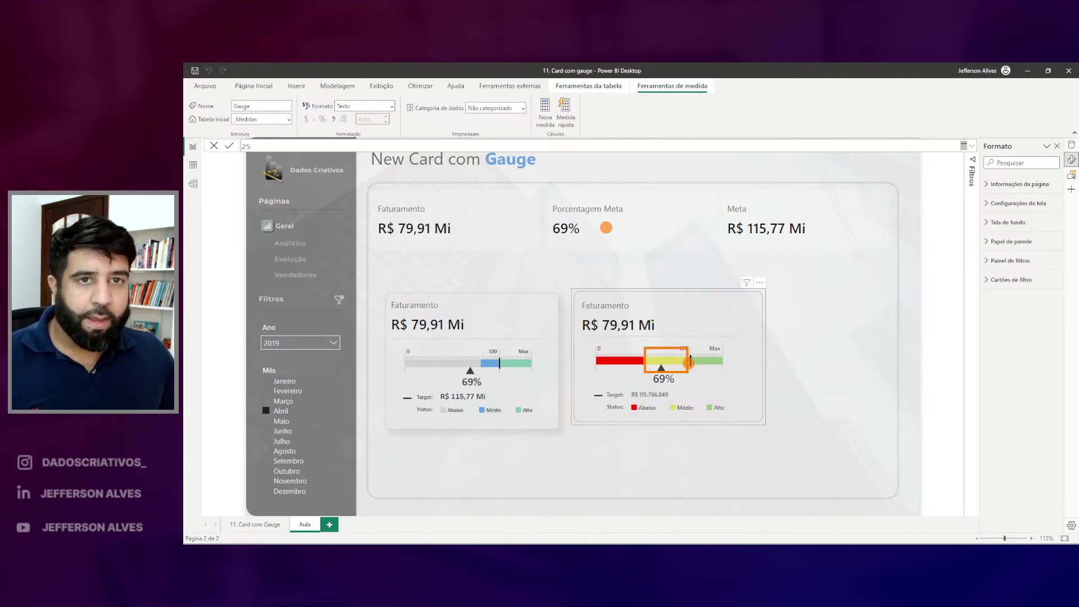
pyautogui.click(608, 231)
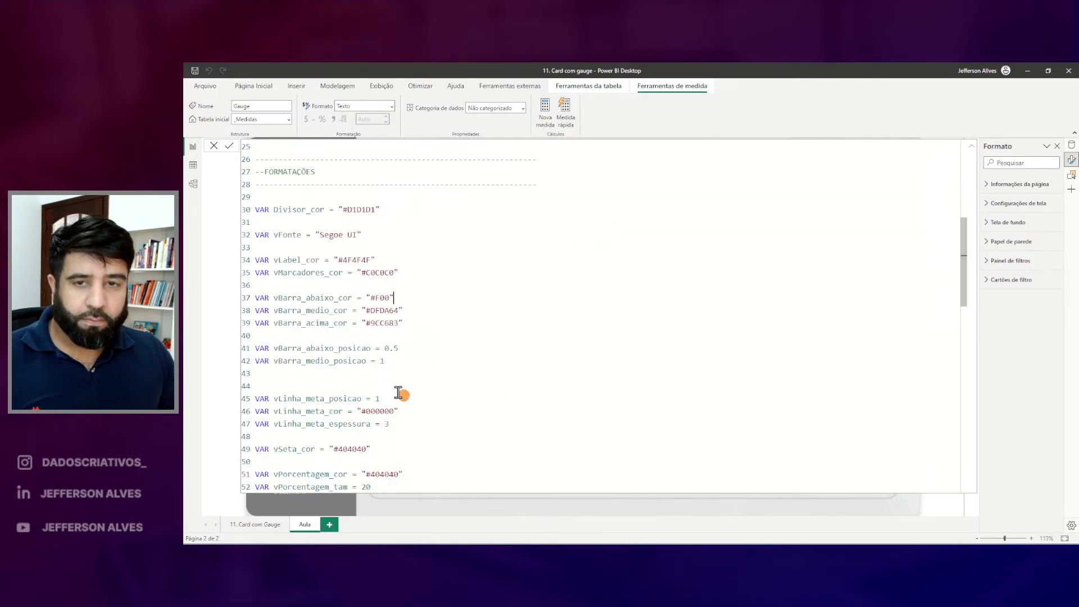
pyautogui.doubleClick(376, 310)
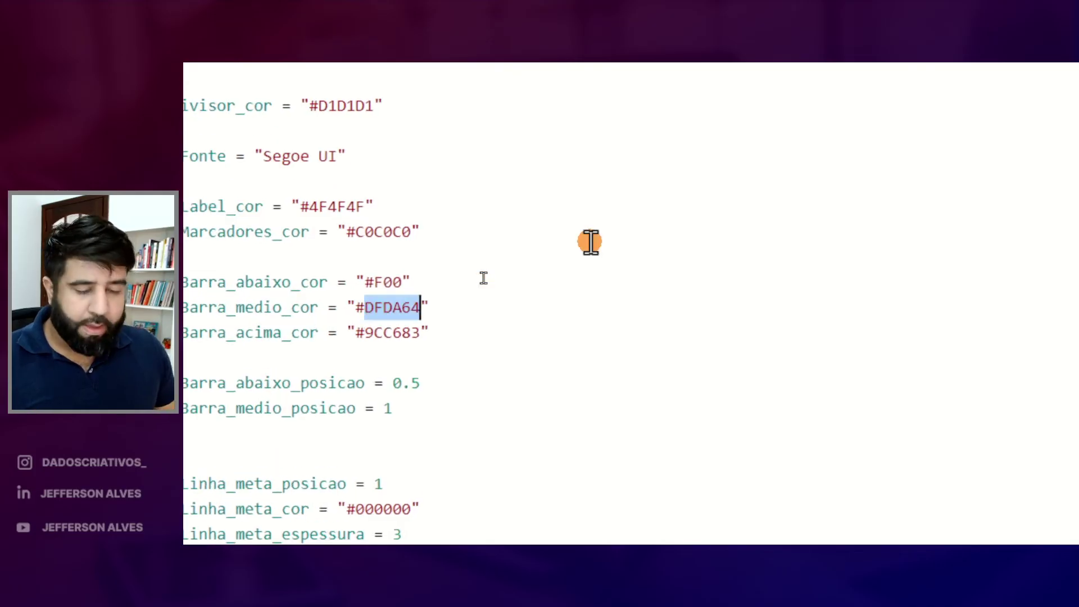
pyautogui.write('F00')
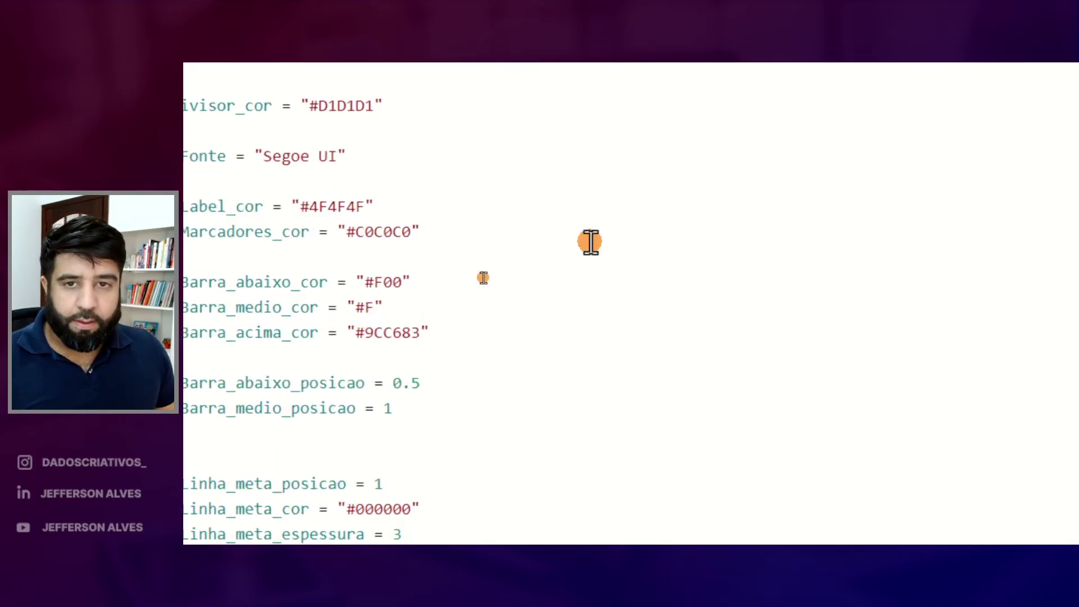
pyautogui.press('BackSpace')
pyautogui.press('BackSpace')
pyautogui.press('BackSpace')
pyautogui.press('BackSpace')
pyautogui.write('ORANGE')
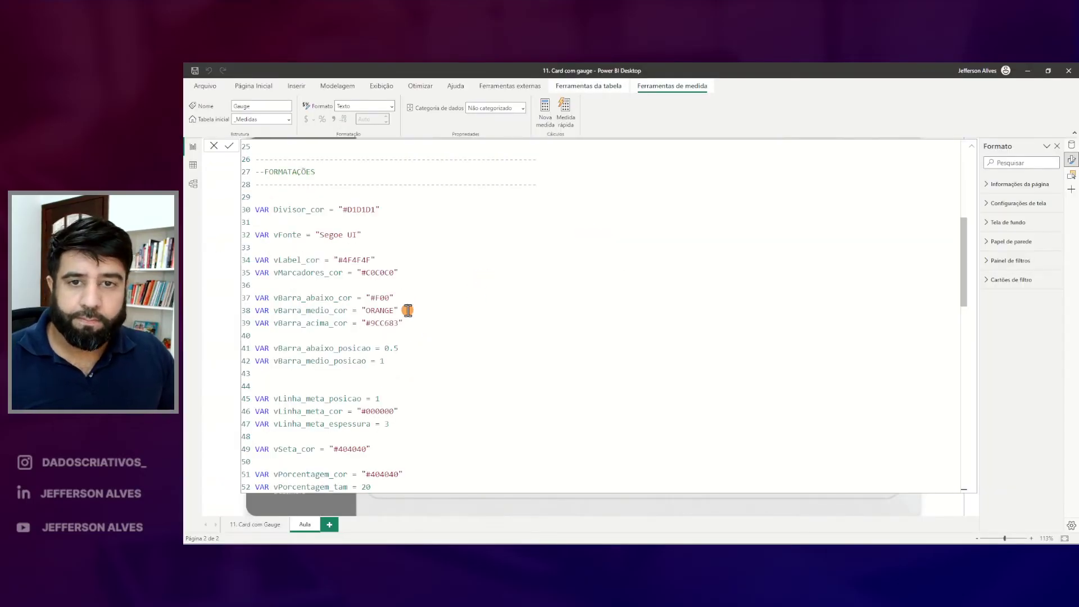
pyautogui.press('Return')
pyautogui.moveTo(646, 352)
pyautogui.mouseDown()
pyautogui.moveTo(690, 373)
pyautogui.moveTo(681, 415)
pyautogui.mouseUp()
pyautogui.moveTo(690, 355); pyautogui.dragTo(683, 396)
pyautogui.press('Escape')
# - Set the vBarra_acima_cor variable in the Gauge measure to "#0F0"
pyautogui.hotkey('ctrl', 'j')
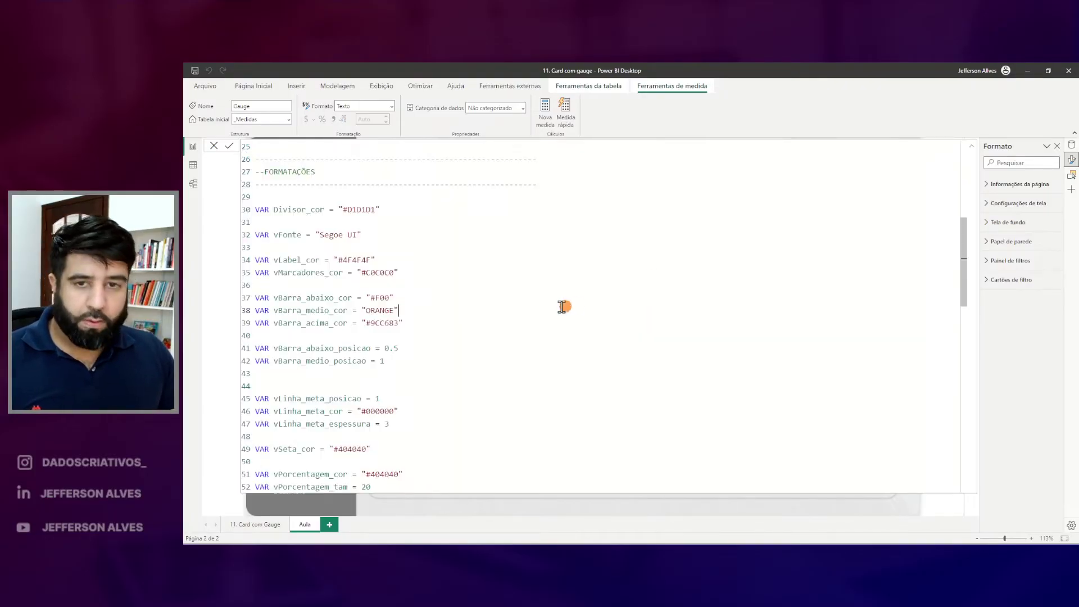
pyautogui.doubleClick(378, 321)
pyautogui.press('BackSpace')
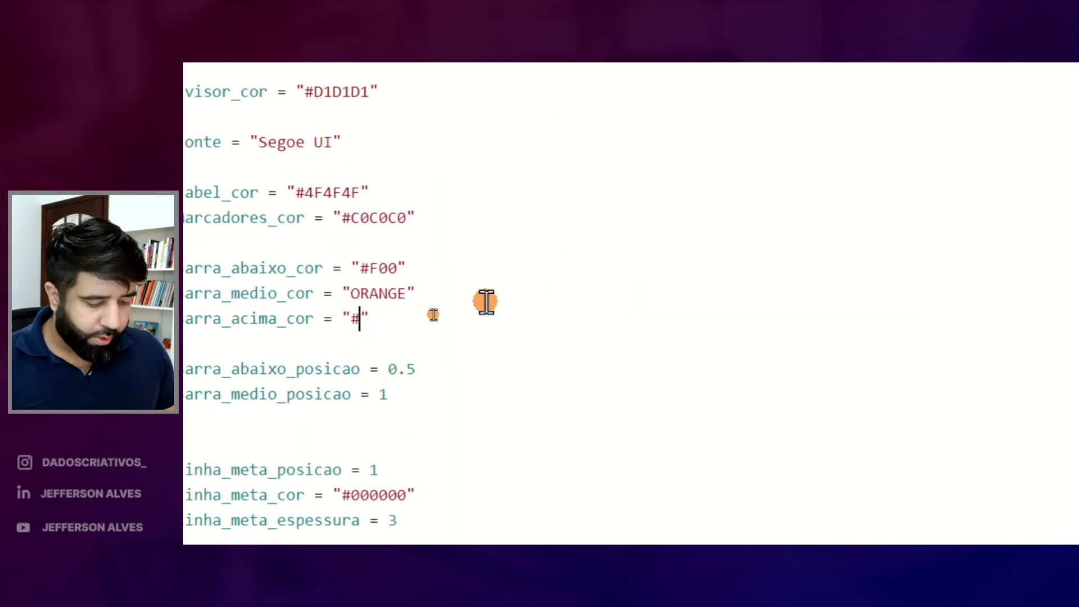
pyautogui.write('00')
pyautogui.press('BackSpace')
pyautogui.write('F0')
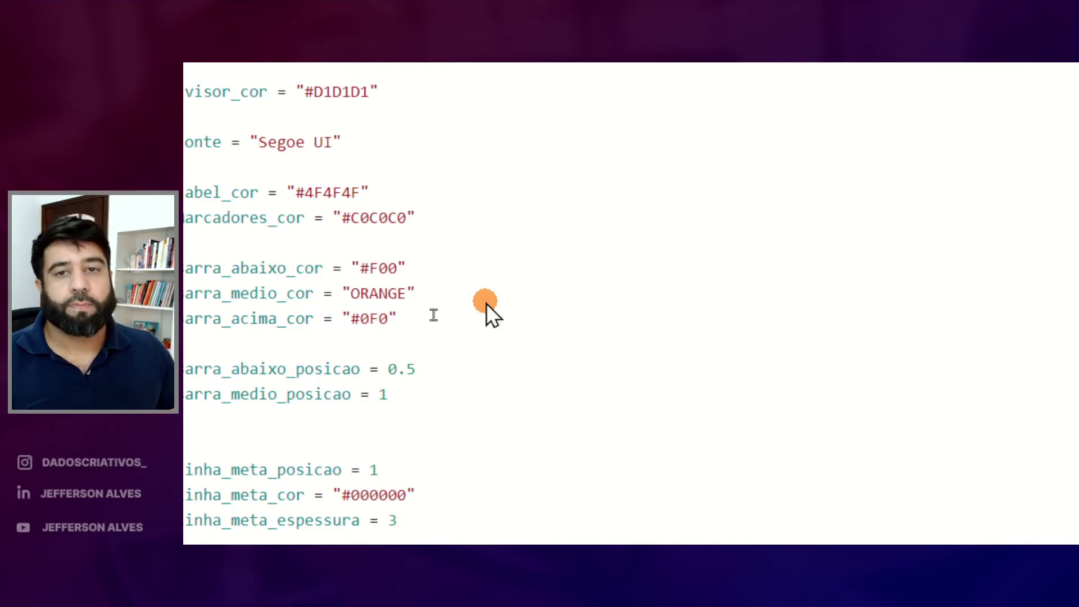
pyautogui.click(450, 324)
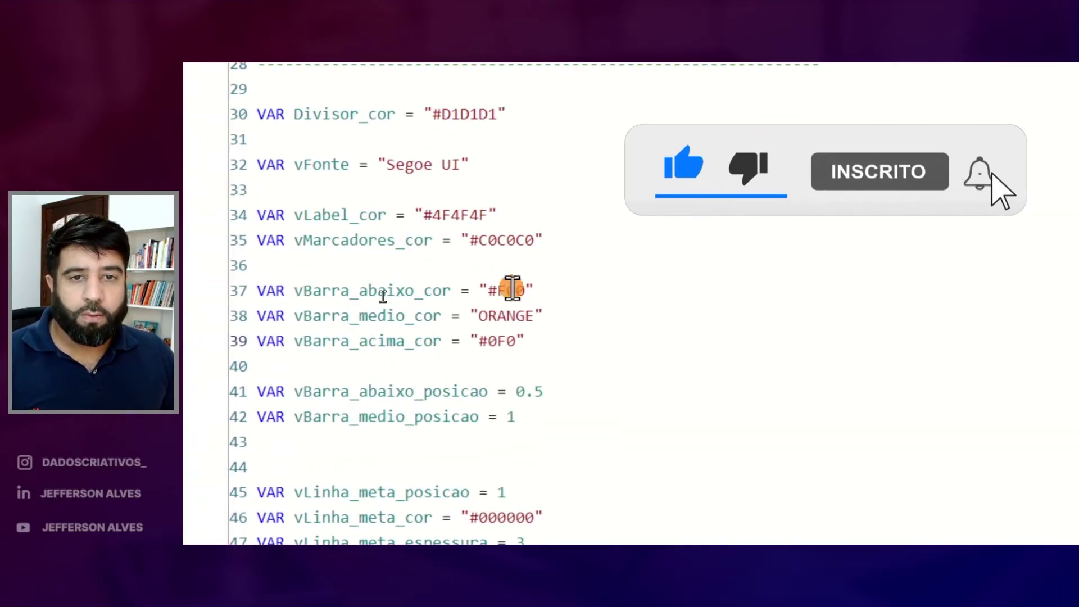
# - Set the vBarra_abaixo_cor variable in the Gauge measure to "#D0D0D0"
pyautogui.doubleClick(505, 290)
pyautogui.press('BackSpace')
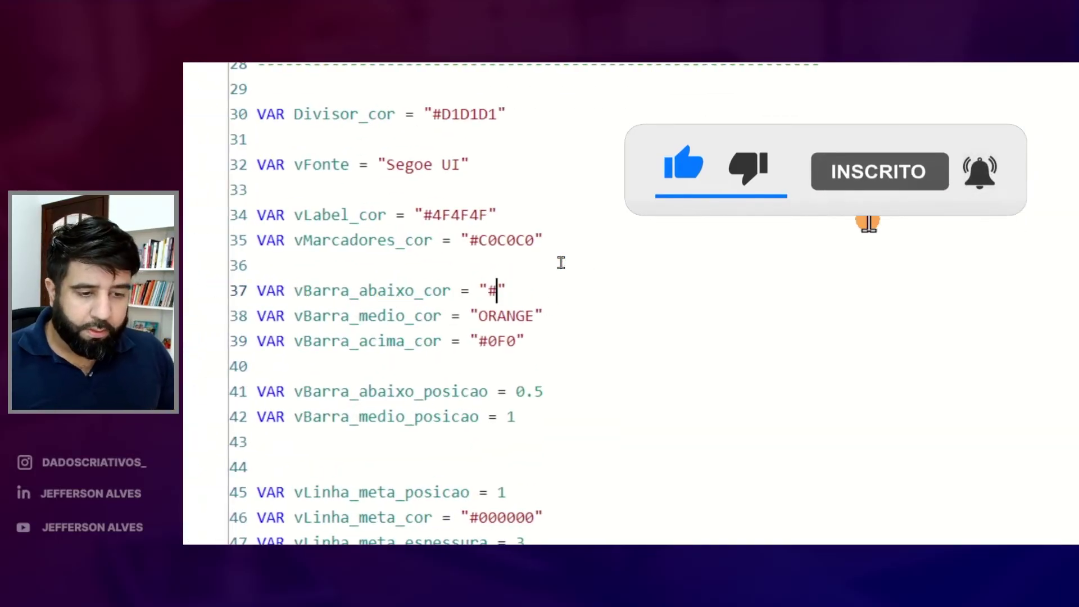
pyautogui.press('BackSpace')
pyautogui.write('#D')
pyautogui.write('0D0D0')
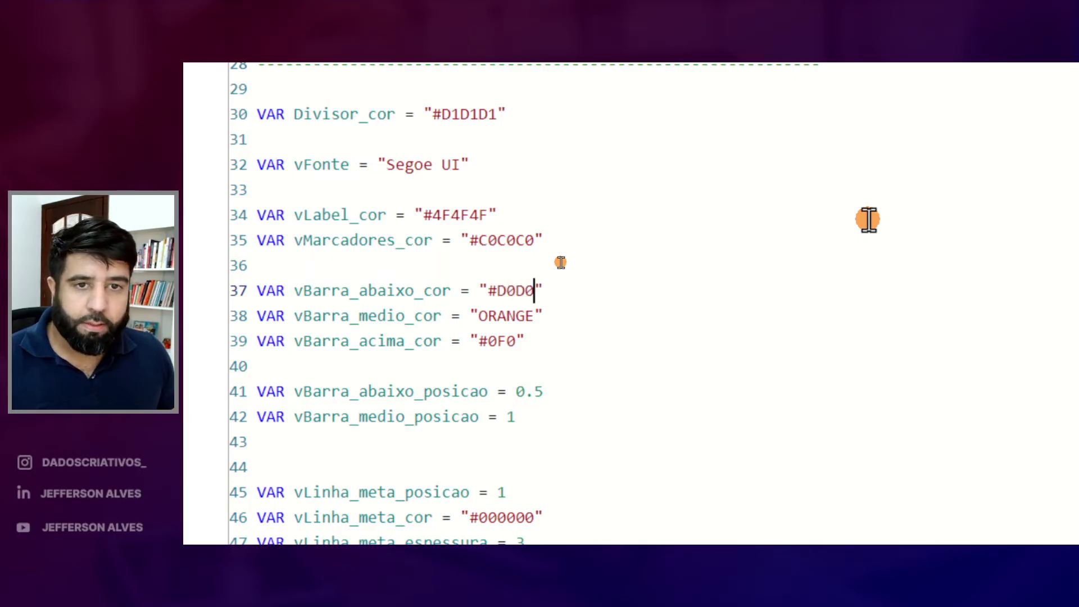
# - Set the vBarra_medio_cor variable to "#64A2DF"
pyautogui.doubleClick(507, 315)
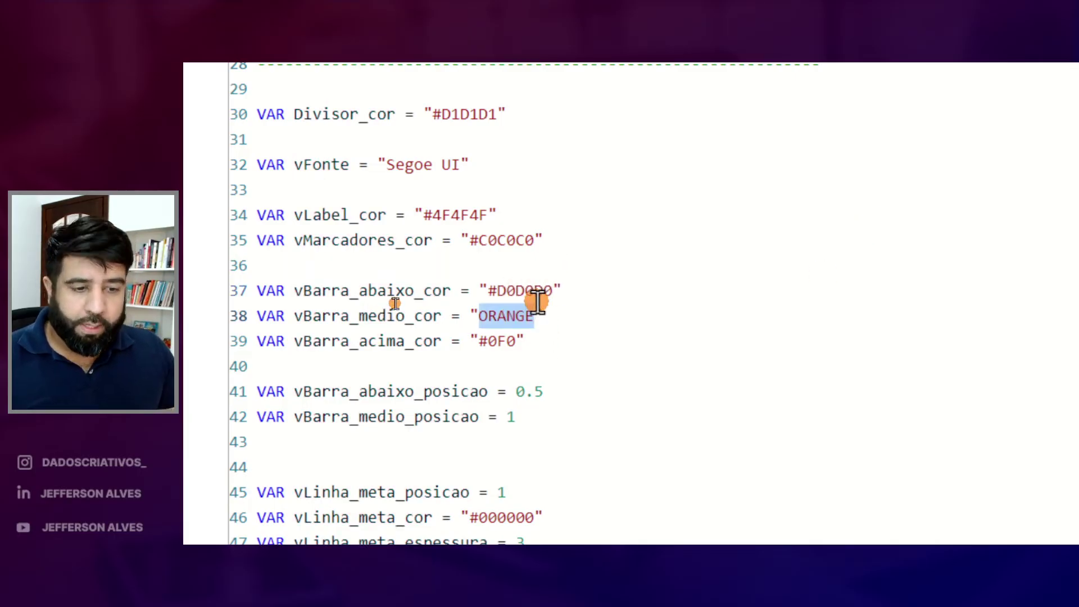
pyautogui.press('BackSpace')
pyautogui.write('#')
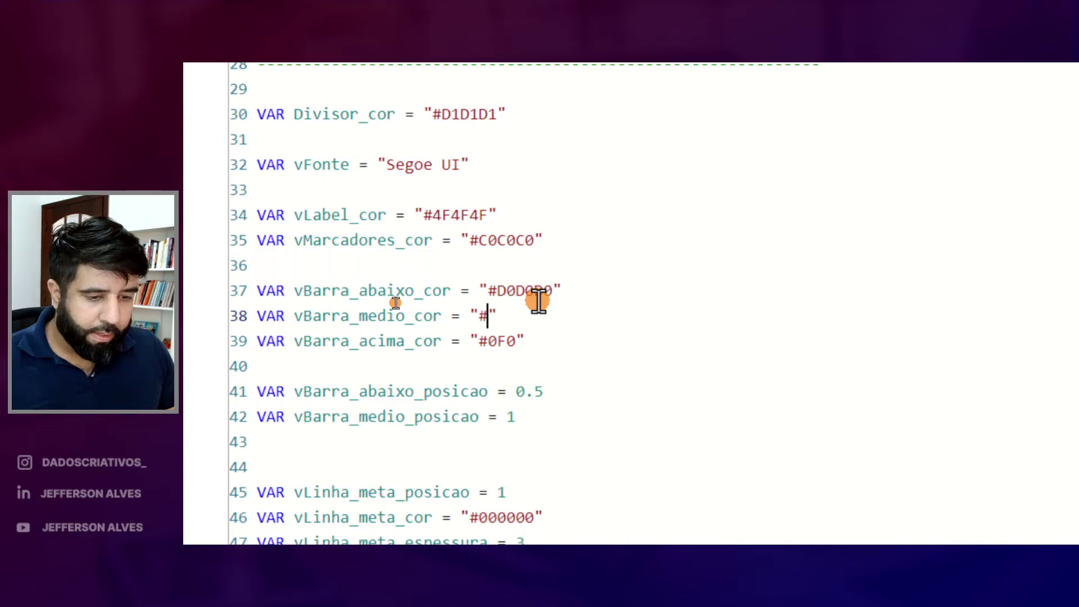
pyautogui.write('64A2DF')
# - Set the vBarra_acima_cor variable to "#83C6B5" and commit the Gauge measure
pyautogui.doubleClick(504, 341)
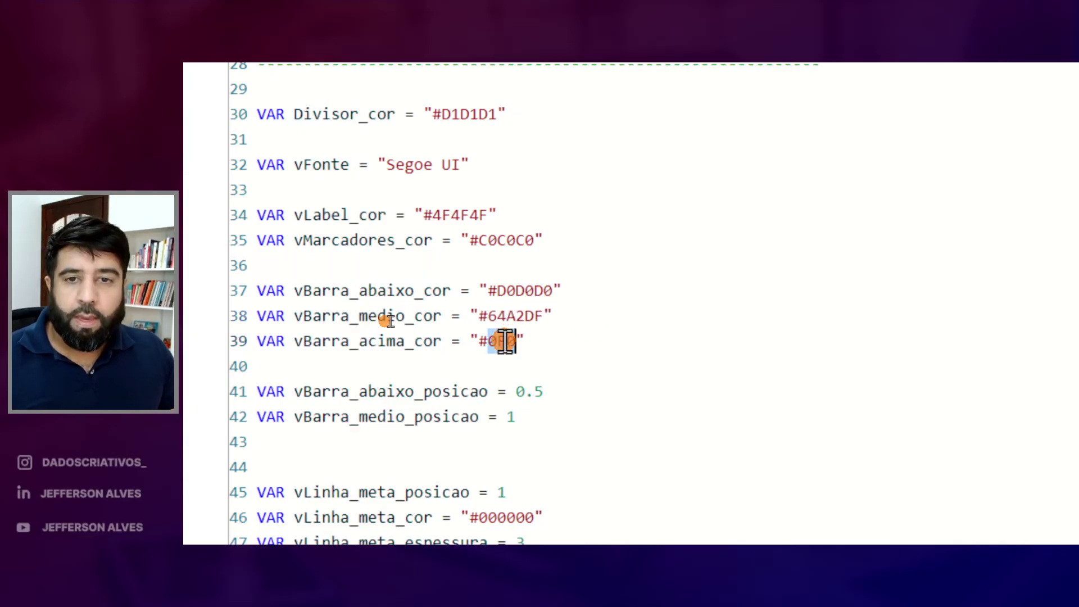
pyautogui.press('BackSpace')
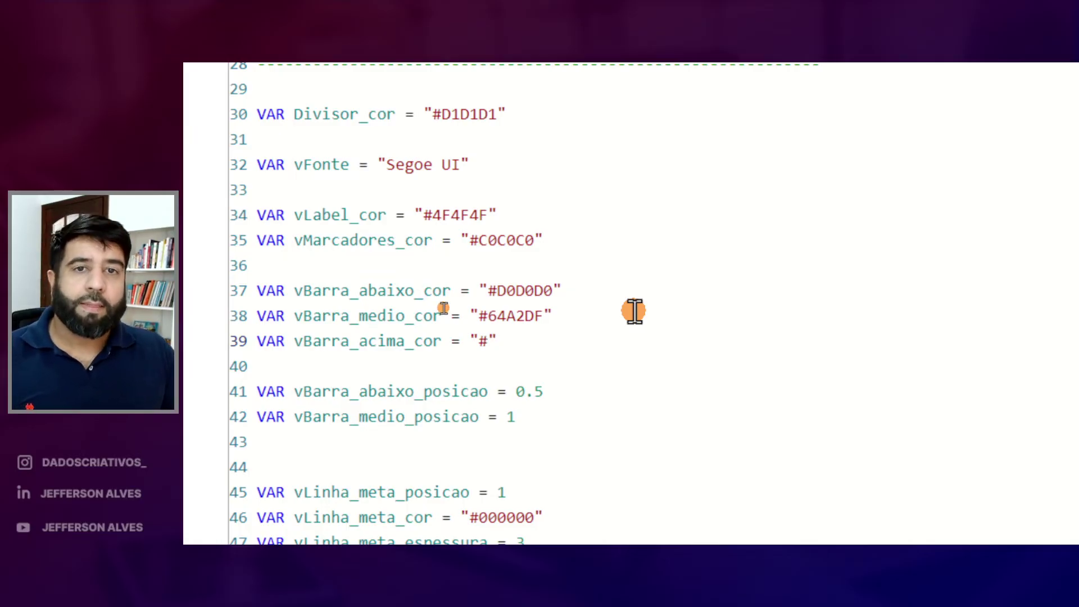
pyautogui.write('83')
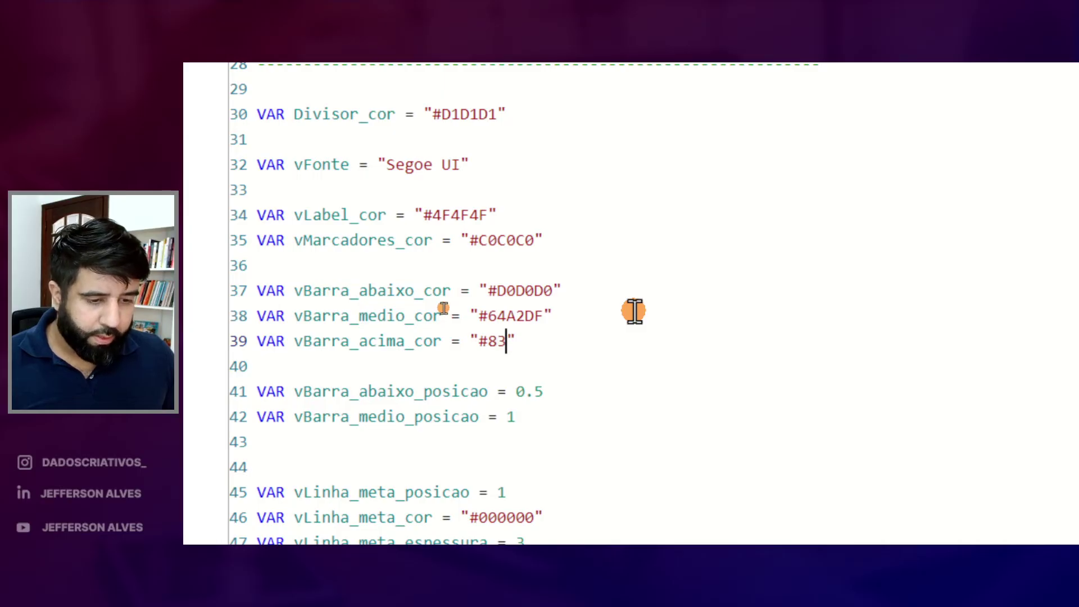
pyautogui.write('C6B5')
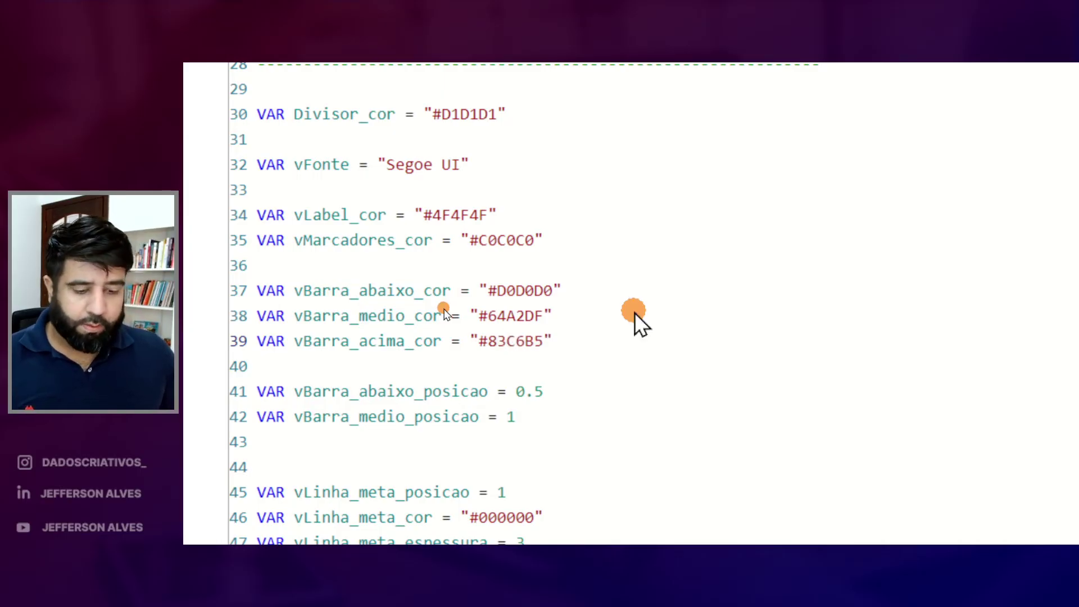
pyautogui.press('Return')
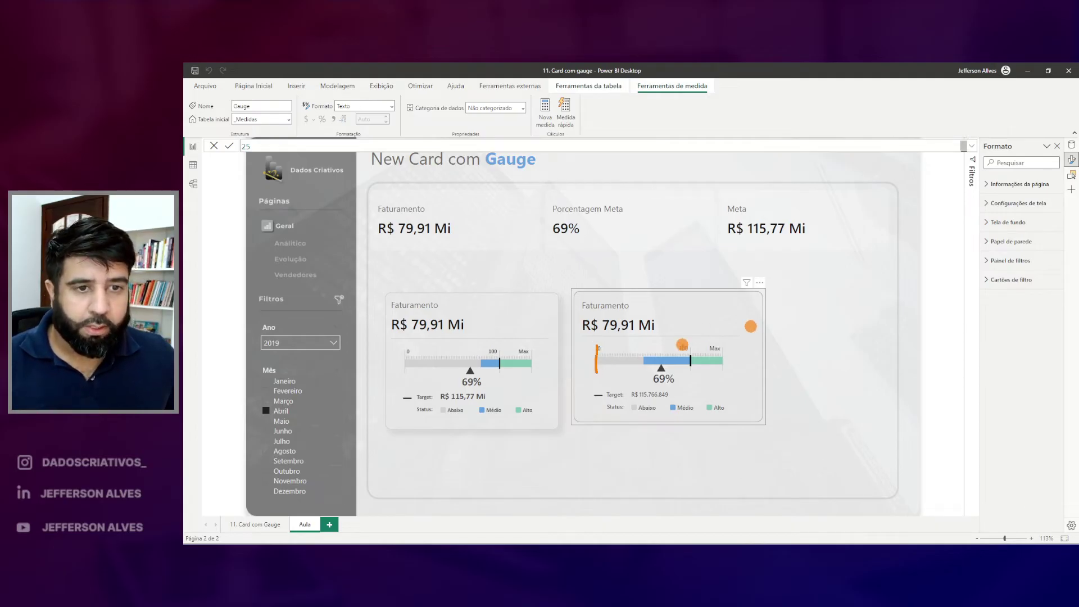
# - Examine the gauge bar's below and middle sections against the status legend and the Porcentagem Meta card
pyautogui.moveTo(689, 348); pyautogui.dragTo(690, 369)
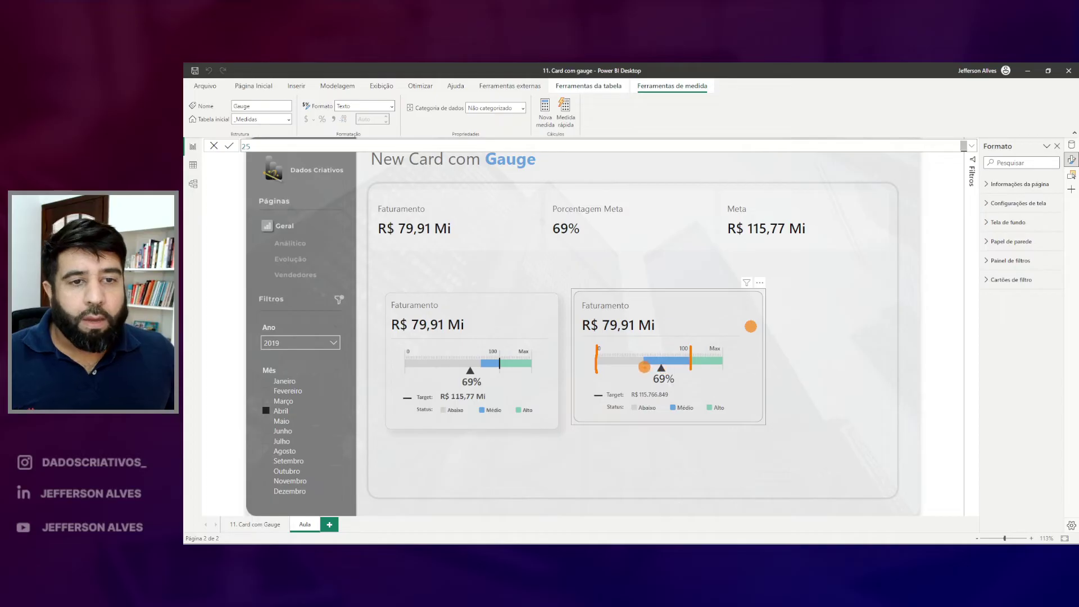
pyautogui.moveTo(629, 400); pyautogui.dragTo(659, 416)
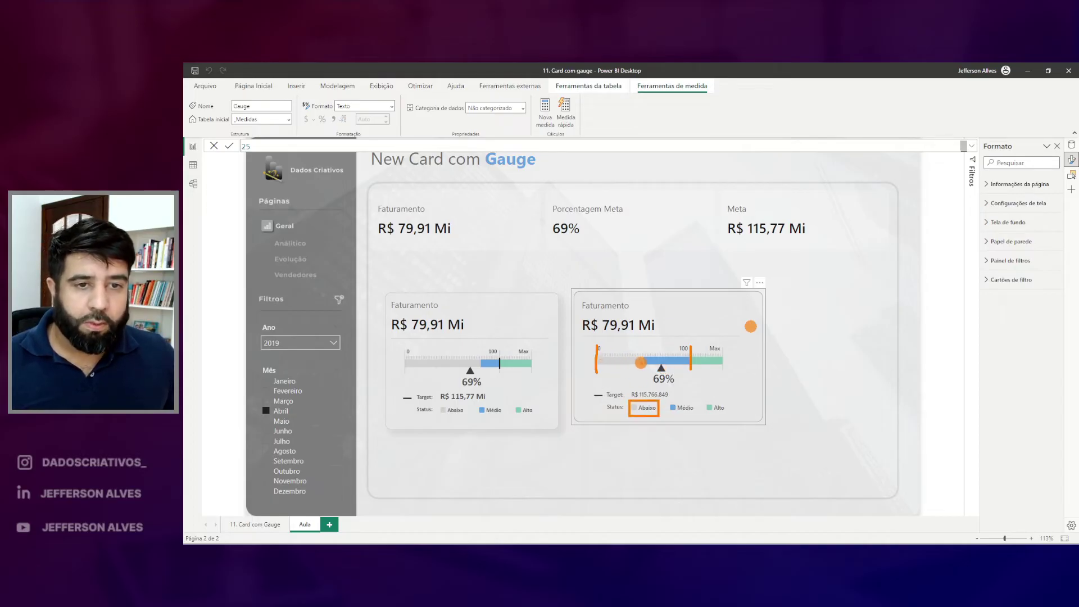
pyautogui.moveTo(649, 348); pyautogui.dragTo(687, 348)
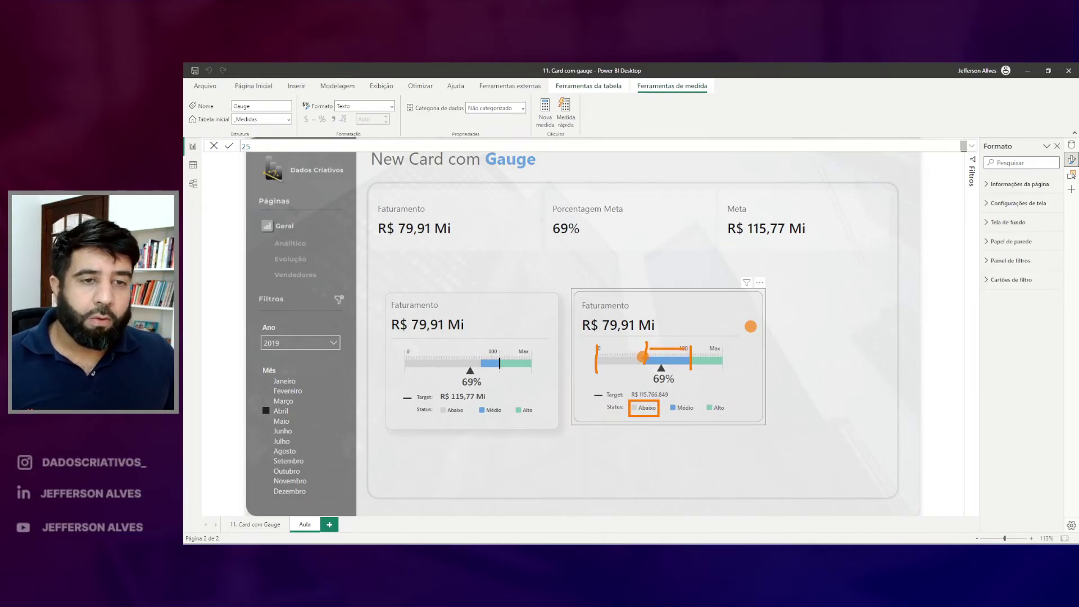
pyautogui.press('Escape')
pyautogui.hotkey('ctrl', '2')
pyautogui.moveTo(641, 338); pyautogui.dragTo(698, 379)
pyautogui.press('Escape')
pyautogui.hotkey('ctrl', '2')
pyautogui.moveTo(534, 190); pyautogui.dragTo(667, 255)
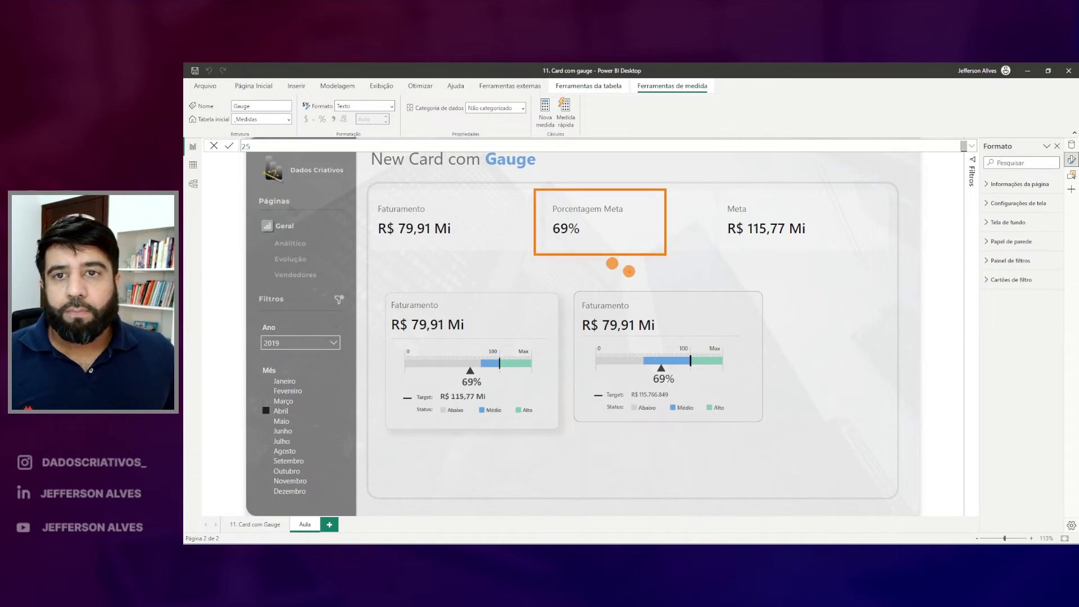
pyautogui.moveTo(569, 233)
pyautogui.mouseDown()
pyautogui.moveTo(638, 197)
pyautogui.moveTo(522, 202)
pyautogui.mouseUp()
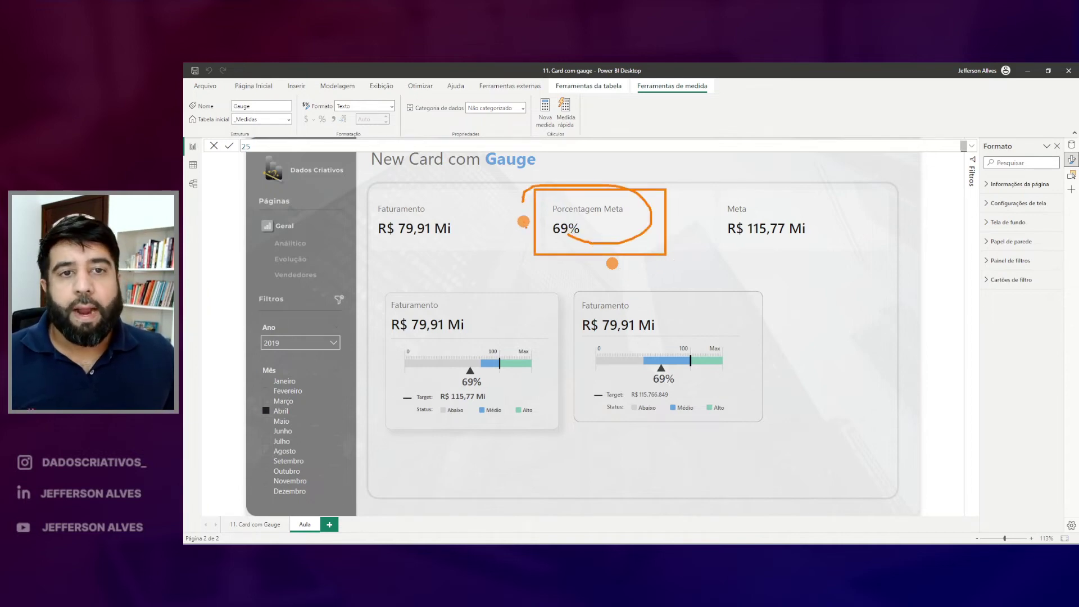
pyautogui.press('Escape')
pyautogui.click(574, 289)
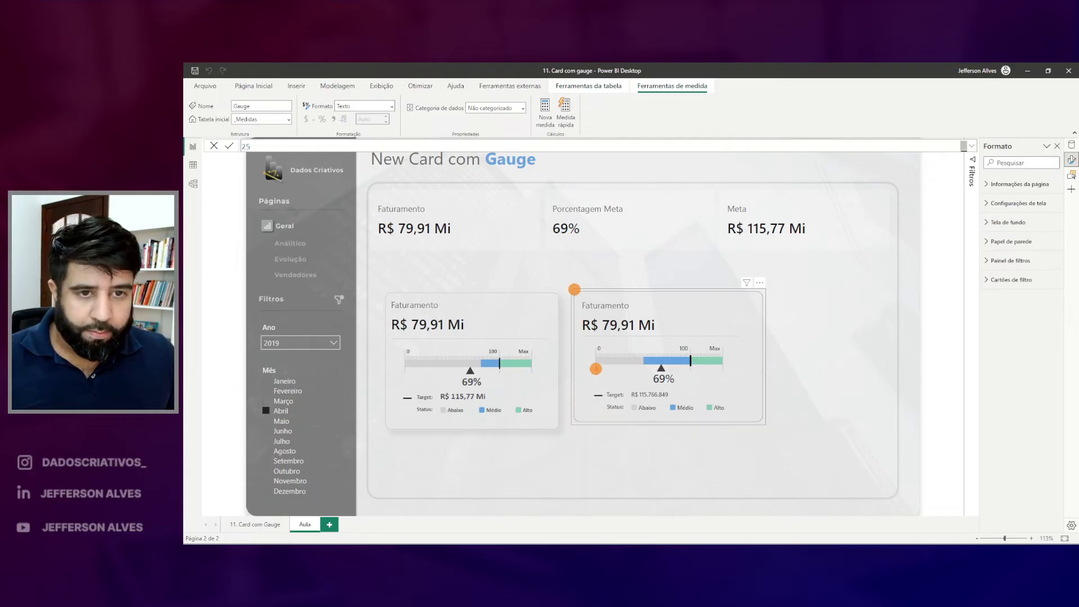
pyautogui.moveTo(596, 347)
pyautogui.mouseDown()
pyautogui.moveTo(617, 370)
pyautogui.moveTo(672, 370)
pyautogui.mouseUp()
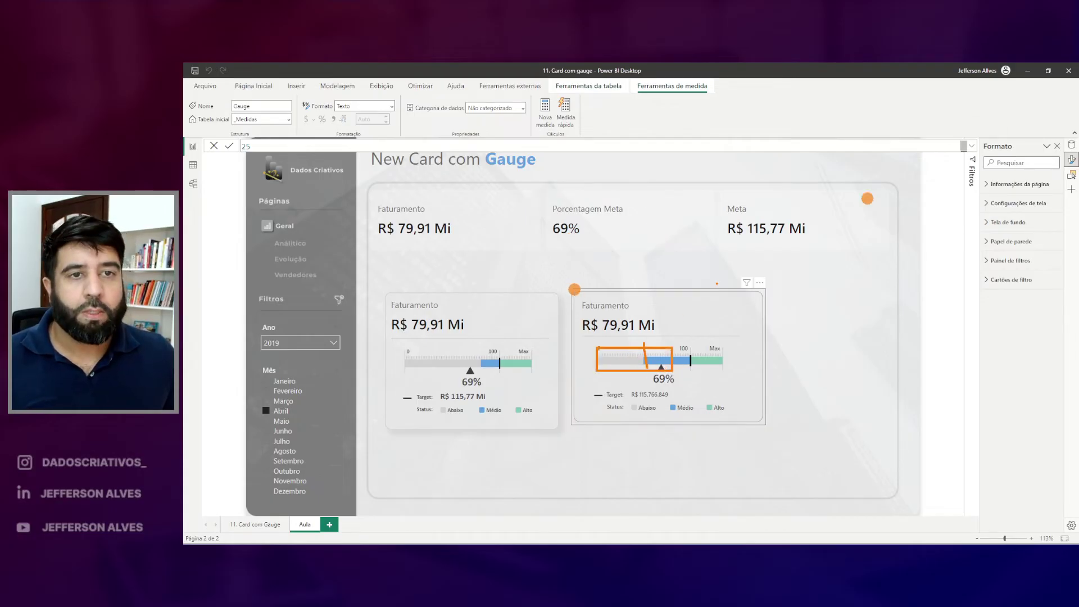
# - Set the vBarra_abaixo_posicao variable to 0.8 and check where the below section of the gauge bar ends
pyautogui.click(971, 146)
pyautogui.scroll(-4, 441, 279)
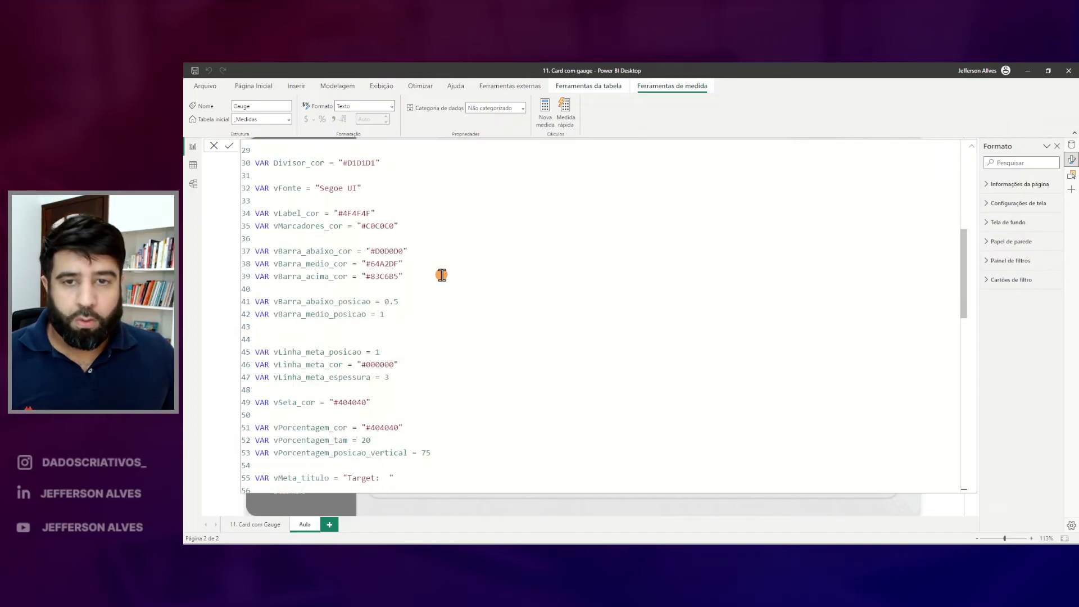
pyautogui.moveTo(382, 292); pyautogui.dragTo(411, 314)
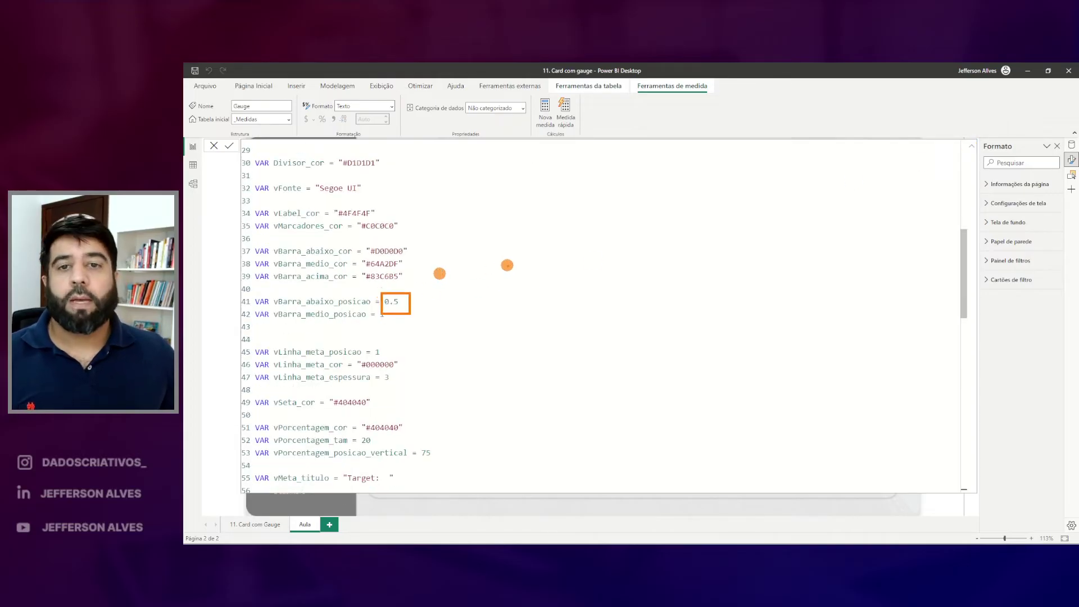
pyautogui.click(425, 303)
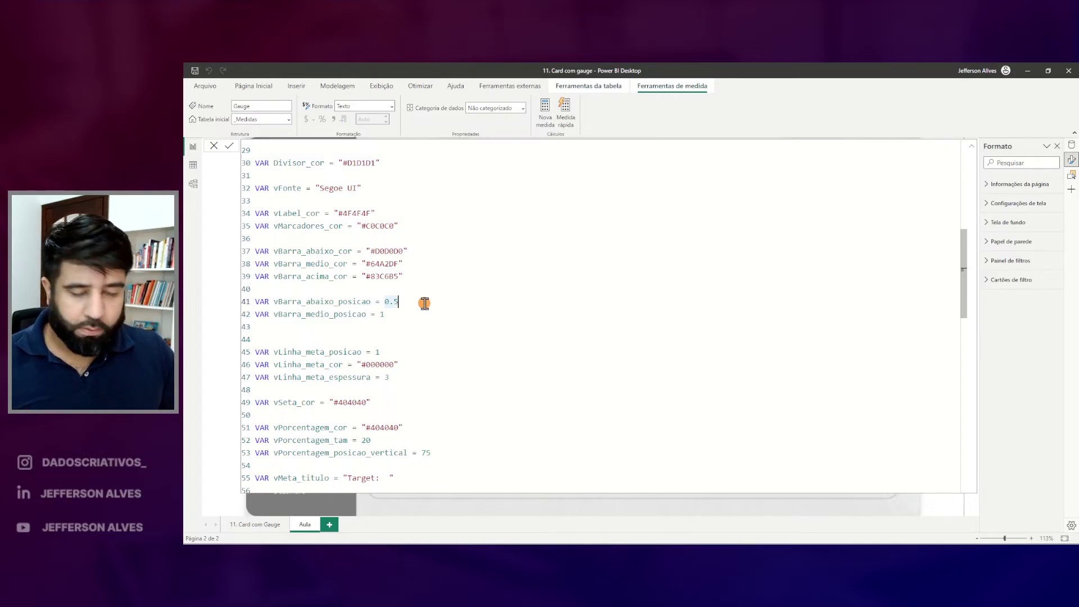
pyautogui.press('Return')
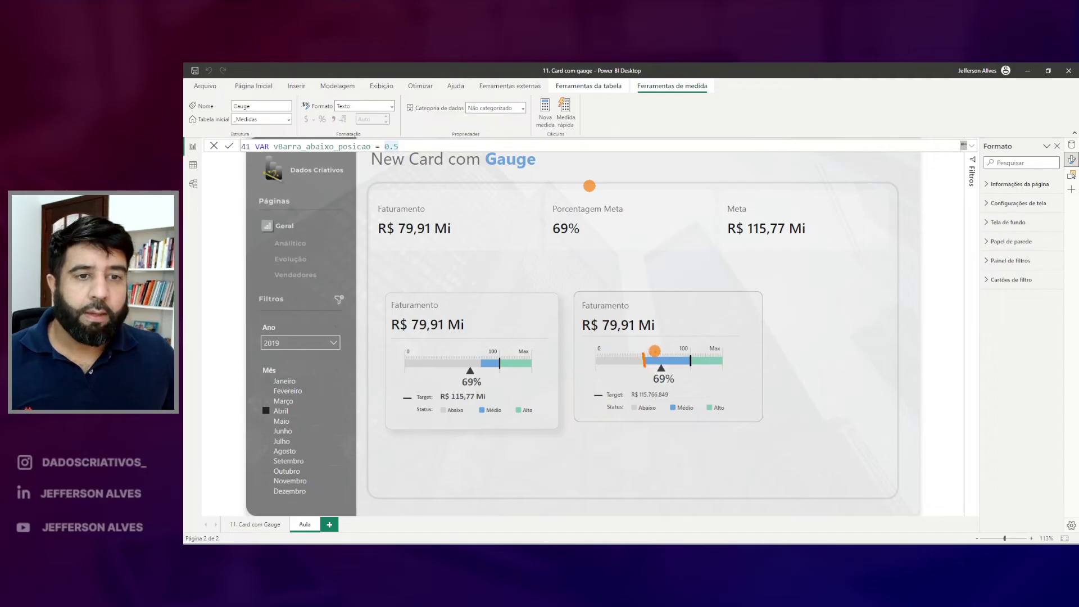
pyautogui.moveTo(597, 349); pyautogui.dragTo(648, 349)
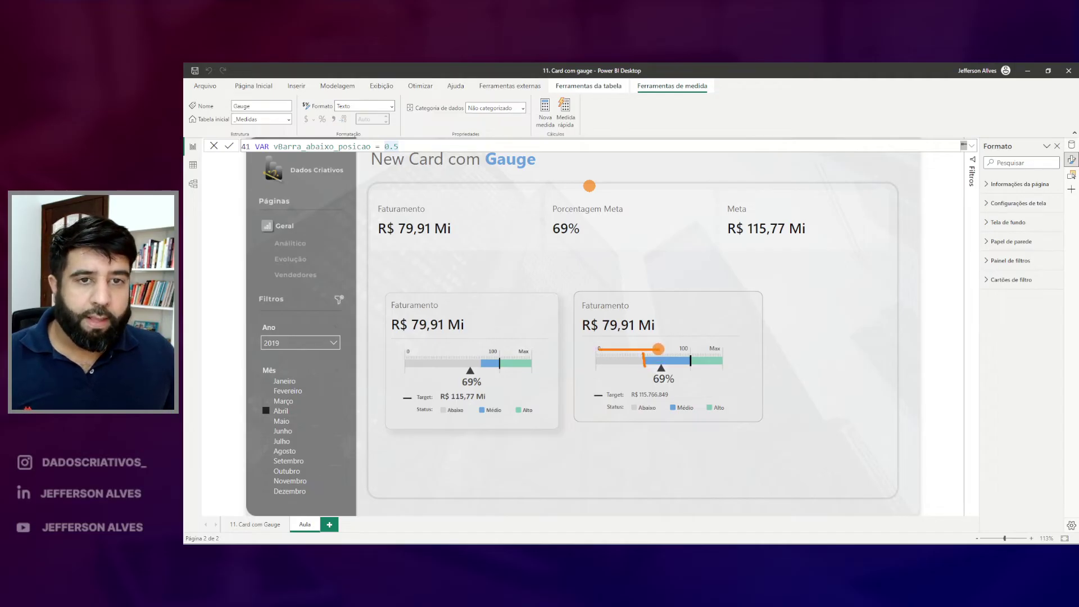
pyautogui.moveTo(545, 193); pyautogui.dragTo(638, 249)
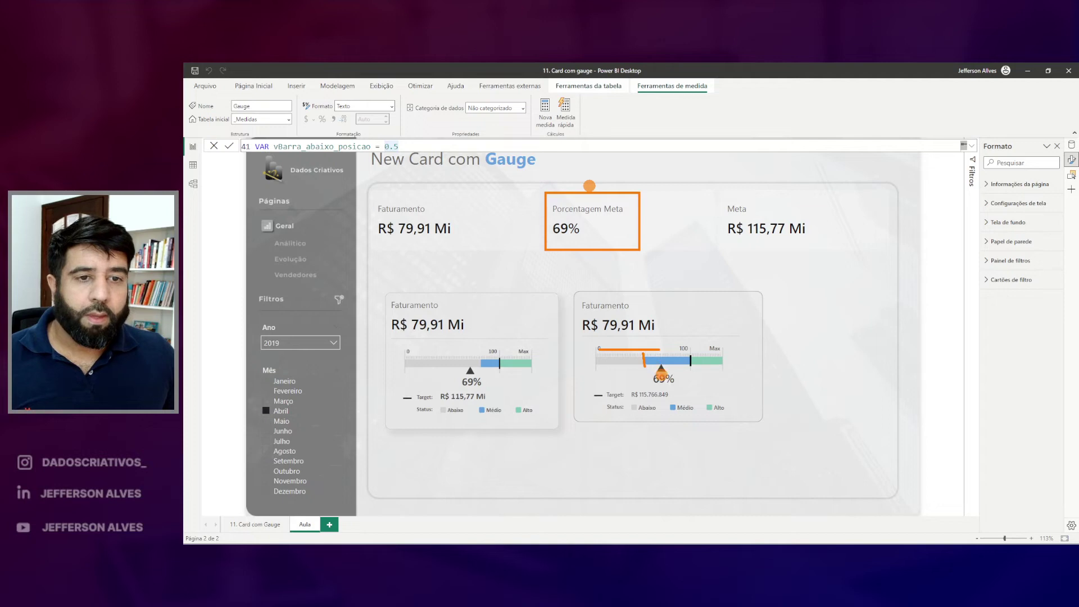
pyautogui.moveTo(623, 396); pyautogui.dragTo(656, 415)
pyautogui.press('Escape')
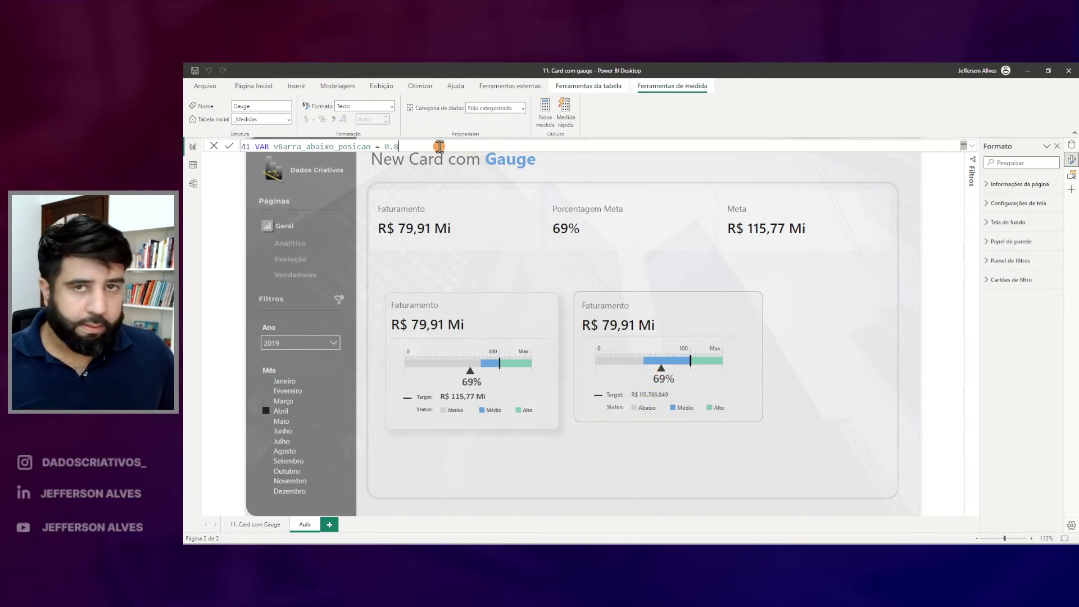
pyautogui.press('Return')
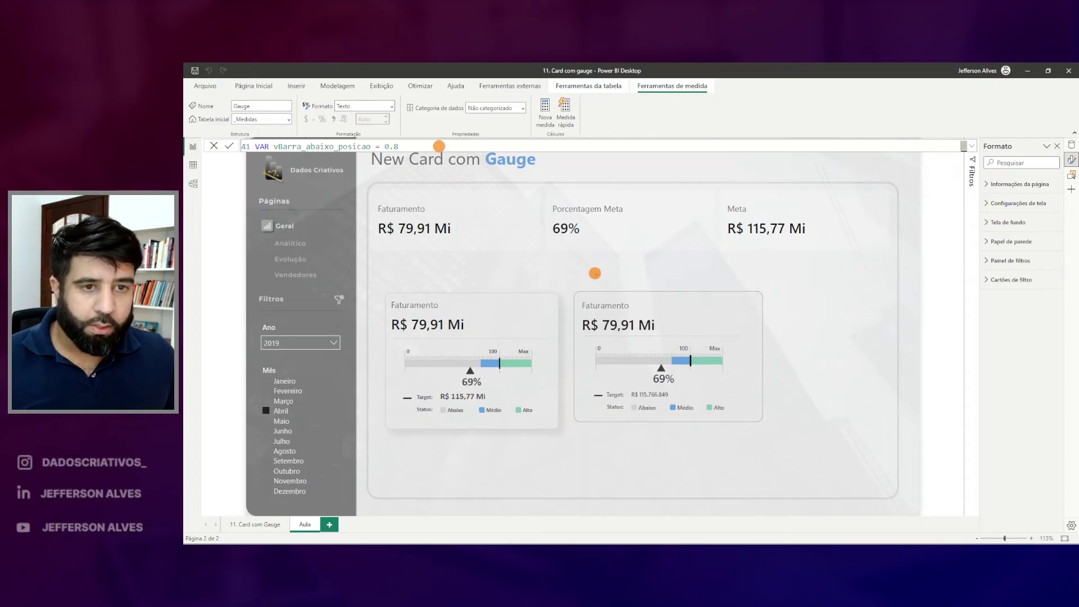
pyautogui.moveTo(597, 350)
pyautogui.mouseDown()
pyautogui.moveTo(635, 372)
pyautogui.moveTo(674, 373)
pyautogui.moveTo(667, 429)
pyautogui.mouseUp()
pyautogui.press('Escape')
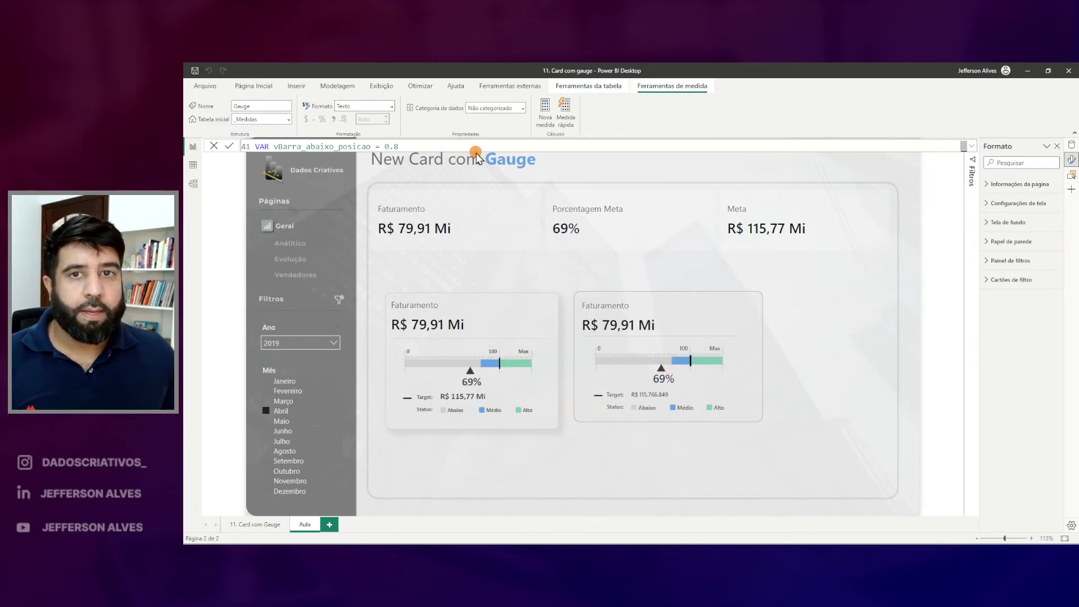
# - Try vBarra_abaixo_posicao at 0.6, check the gauge bar, and restore the variable to 0.8
pyautogui.click(428, 147)
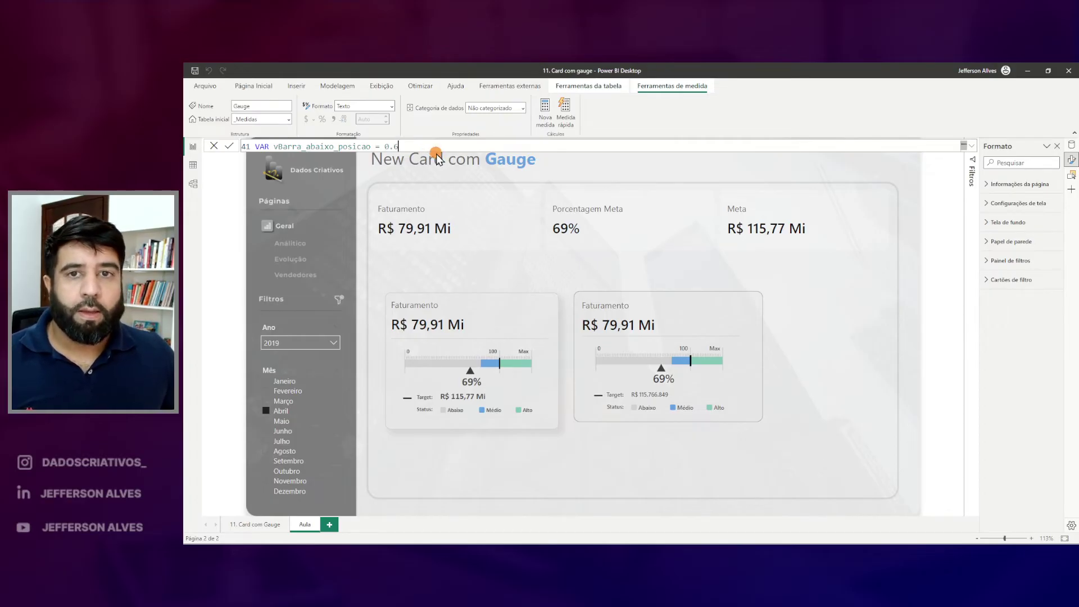
pyautogui.press('Return')
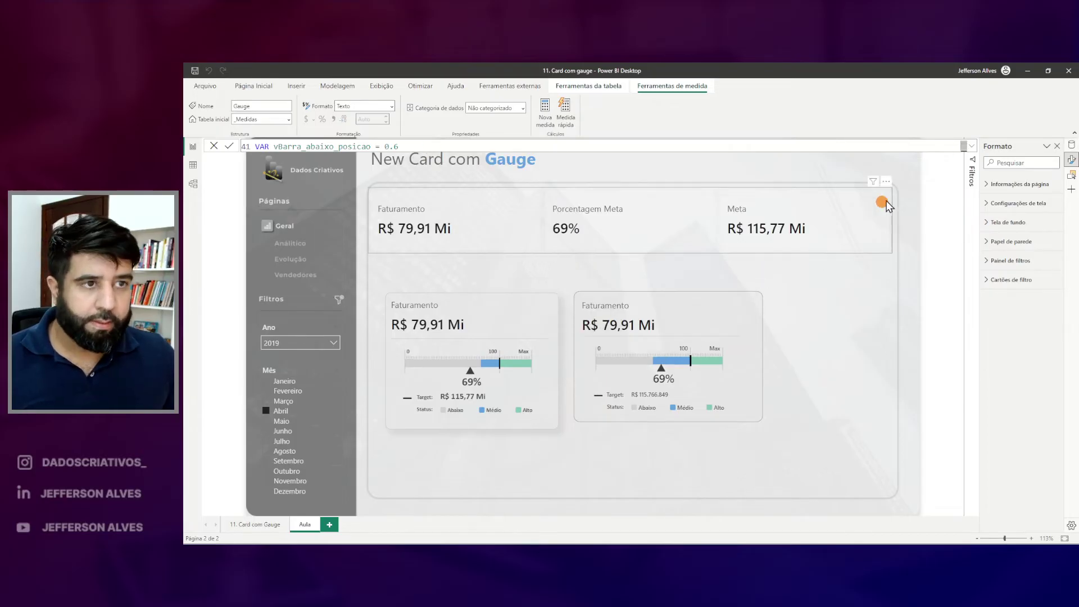
pyautogui.click(971, 146)
pyautogui.scroll(2, 446, 323)
pyautogui.moveTo(252, 205)
pyautogui.mouseDown()
pyautogui.moveTo(406, 222)
pyautogui.moveTo(393, 205)
pyautogui.mouseUp()
pyautogui.press('Escape')
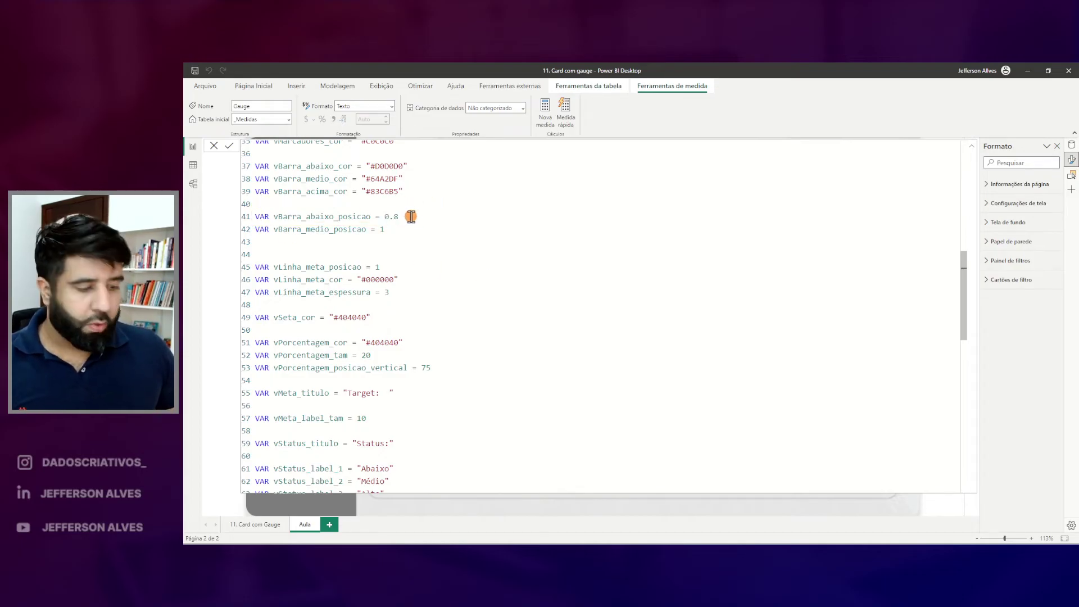
# - Set the vBarra_medio_posicao variable to 1.2 and check the extent of the gauge bar's middle section
pyautogui.moveTo(258, 206); pyautogui.dragTo(392, 227)
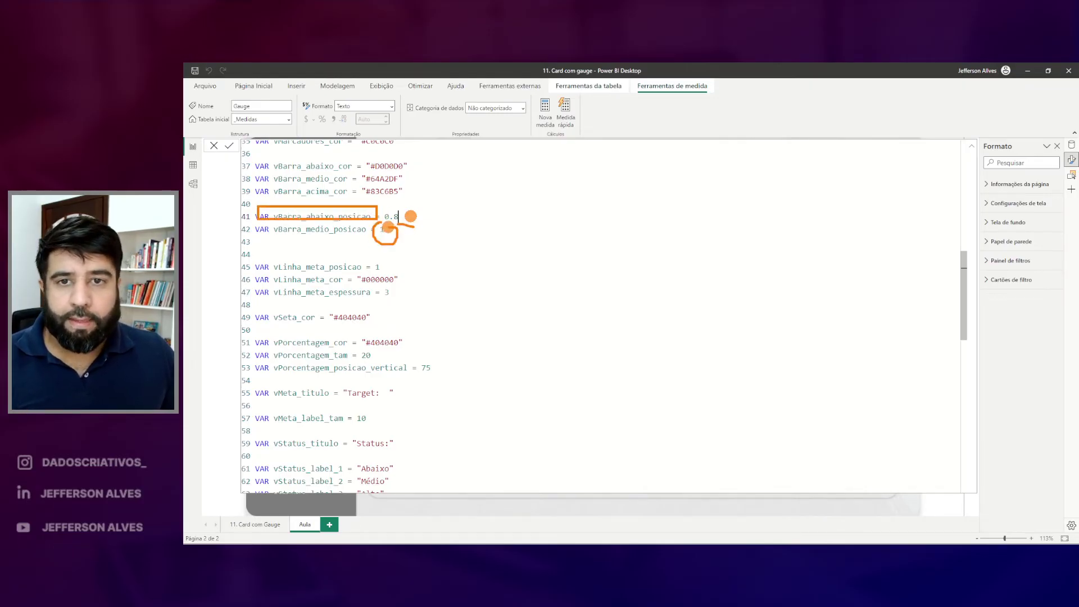
pyautogui.press('Escape')
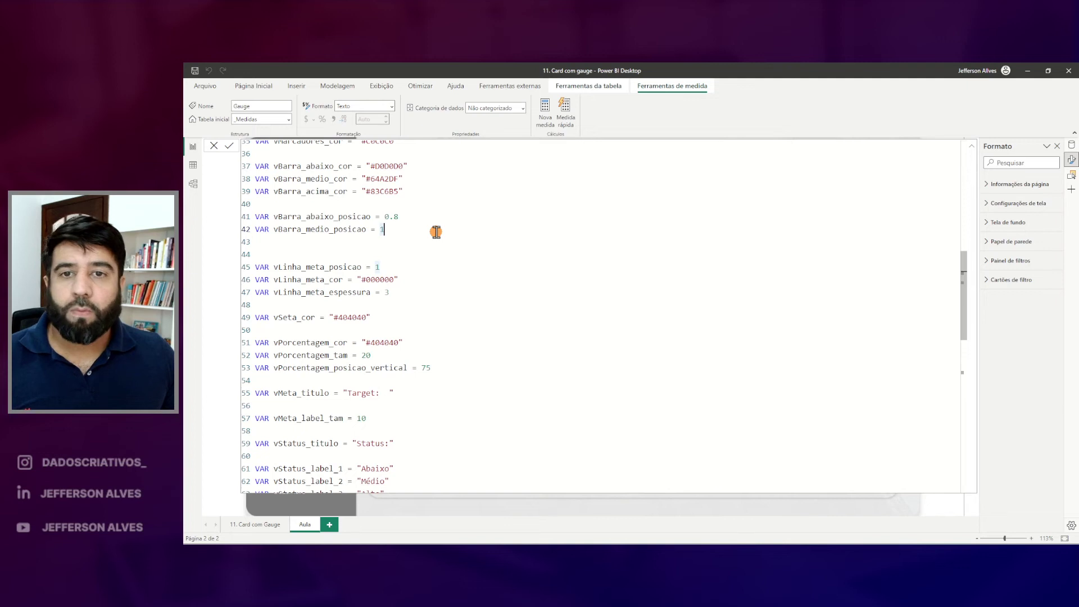
pyautogui.press('BackSpace')
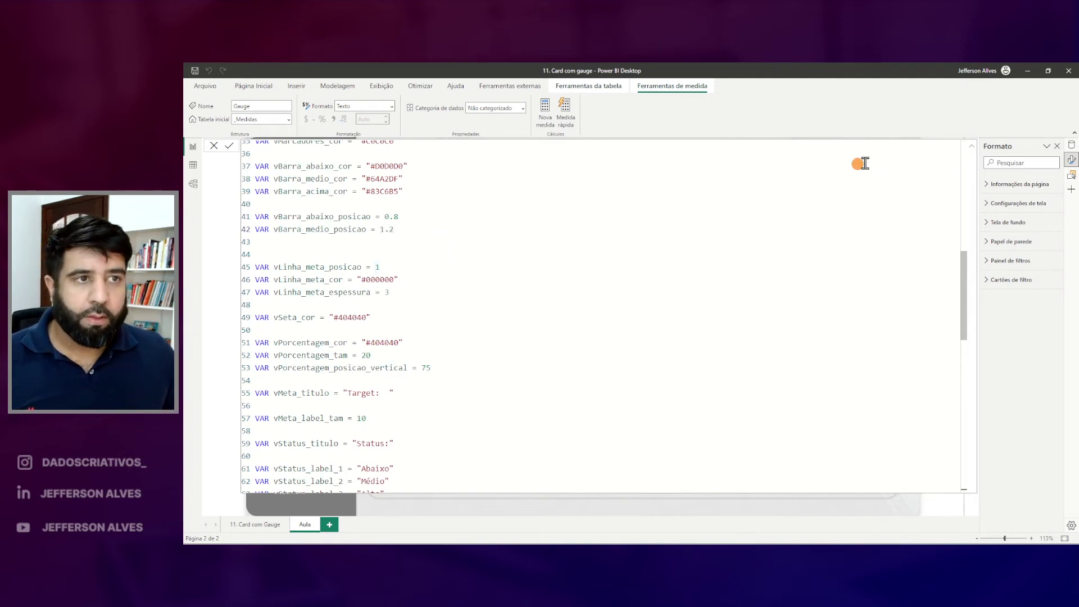
pyautogui.click(973, 147)
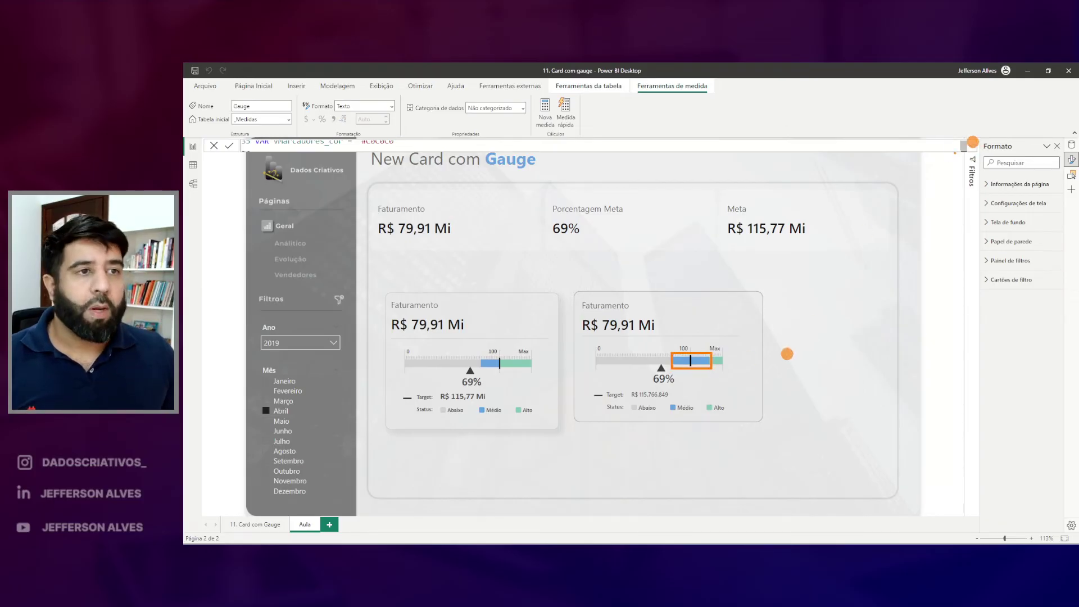
# - Set the vBarra_medio_posicao variable back to 1 and check the gauge bar's sections against the status legend
pyautogui.click(971, 145)
pyautogui.click(403, 230)
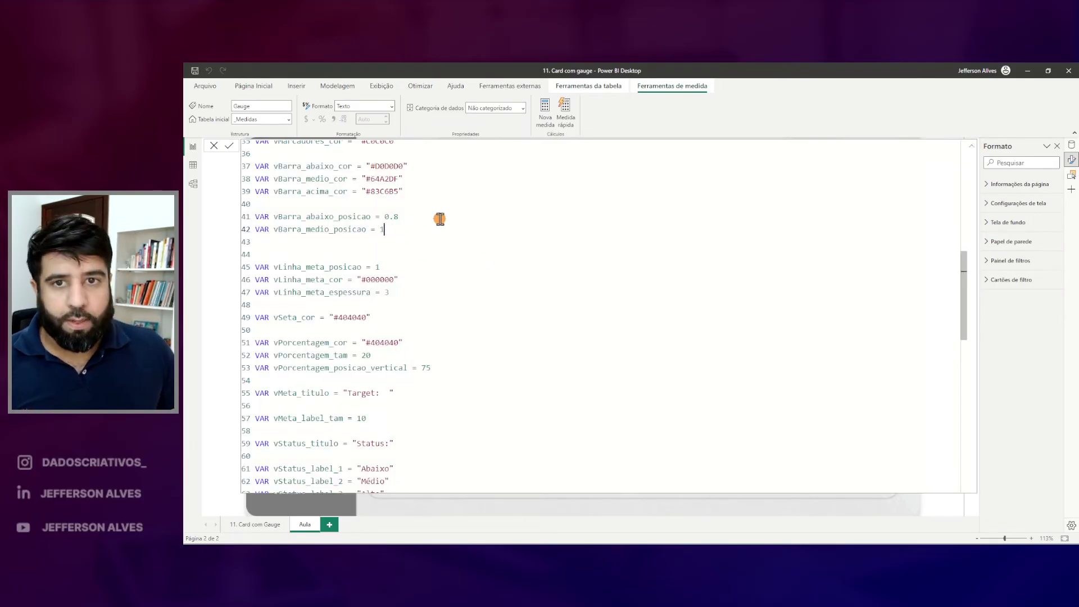
pyautogui.click(971, 145)
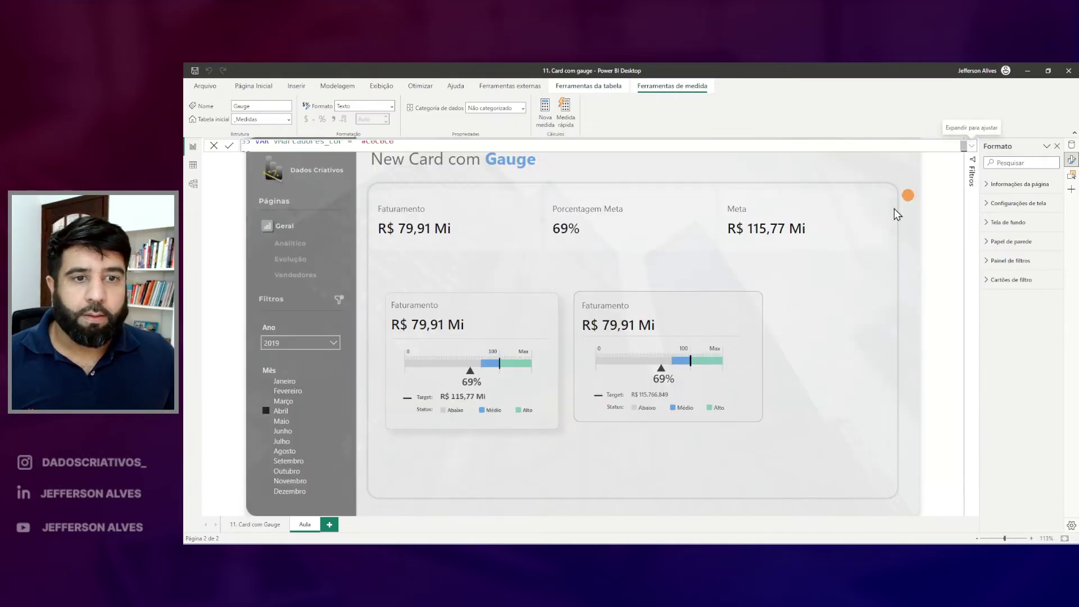
pyautogui.moveTo(593, 353); pyautogui.dragTo(671, 366)
pyautogui.moveTo(625, 403); pyautogui.dragTo(640, 416)
pyautogui.moveTo(672, 352); pyautogui.dragTo(690, 364)
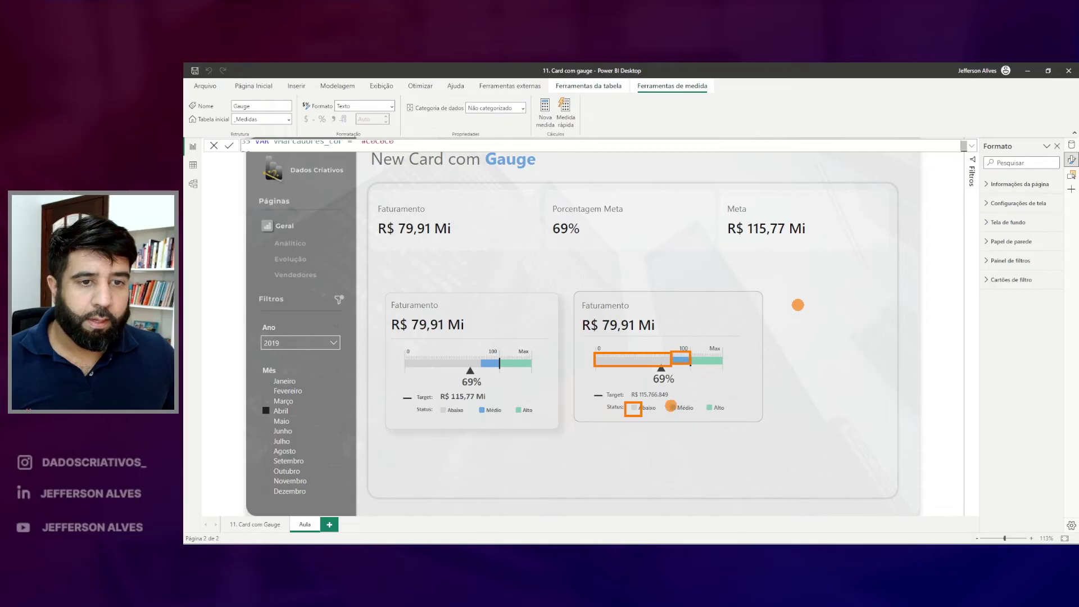
# - Examine the gauge's middle and high sections against the Médio and Alto status legend, and locate the black target line
pyautogui.moveTo(670, 418); pyautogui.dragTo(683, 419)
pyautogui.moveTo(691, 366)
pyautogui.mouseDown()
pyautogui.moveTo(711, 365)
pyautogui.moveTo(749, 426)
pyautogui.mouseUp()
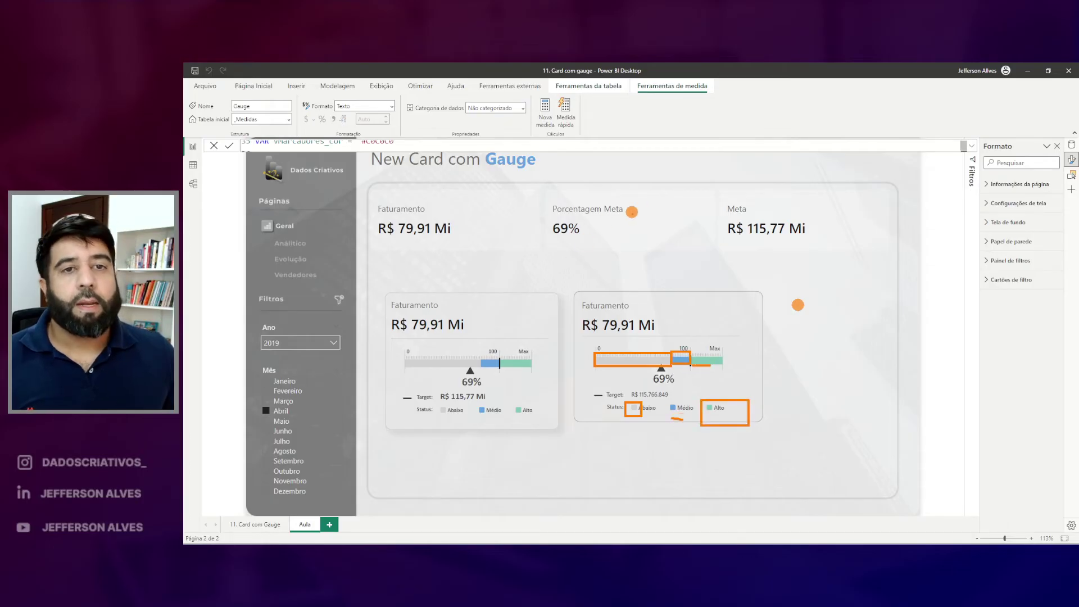
pyautogui.moveTo(704, 348); pyautogui.dragTo(726, 340)
pyautogui.press('e')
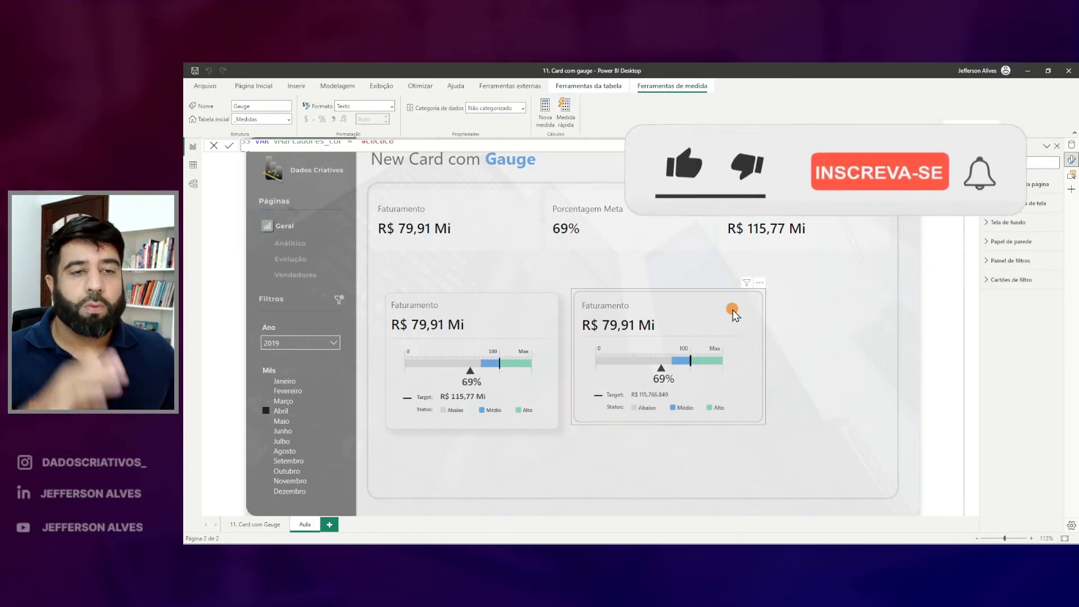
pyautogui.press('Escape')
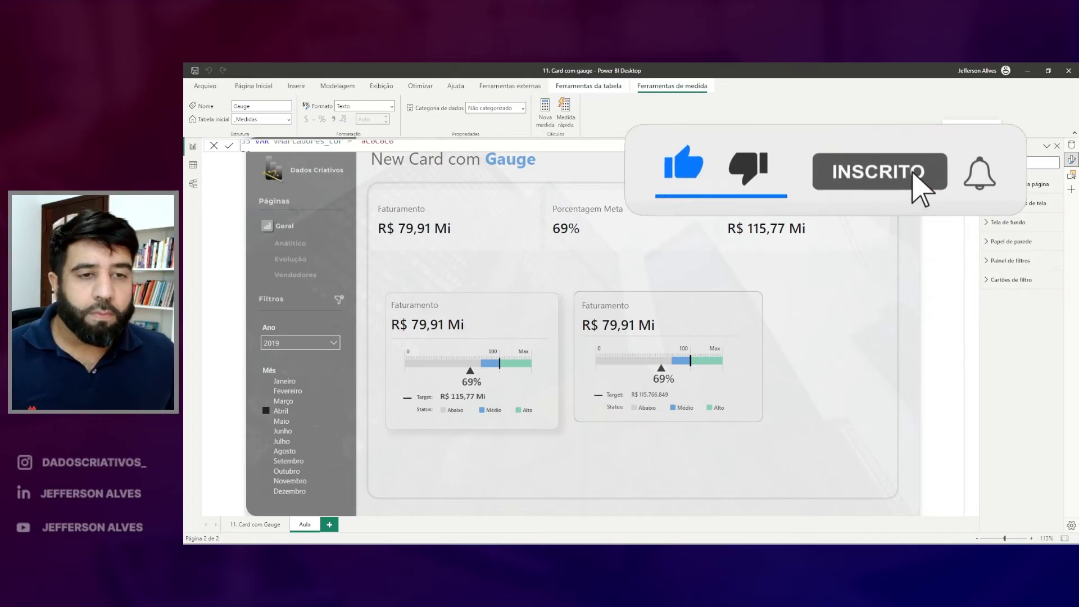
pyautogui.moveTo(692, 352); pyautogui.dragTo(693, 374)
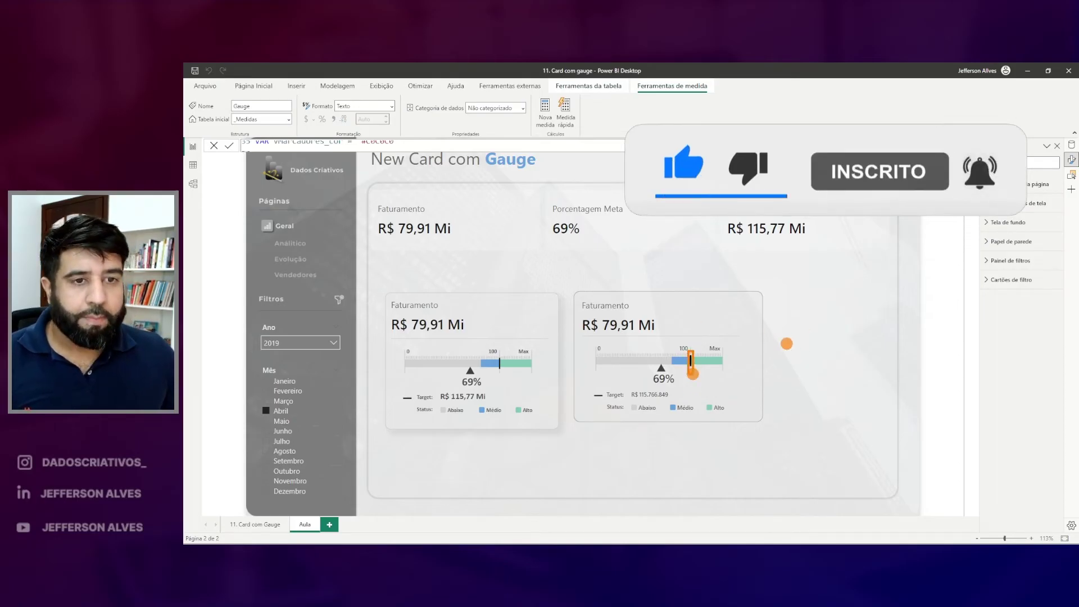
pyautogui.press('e')
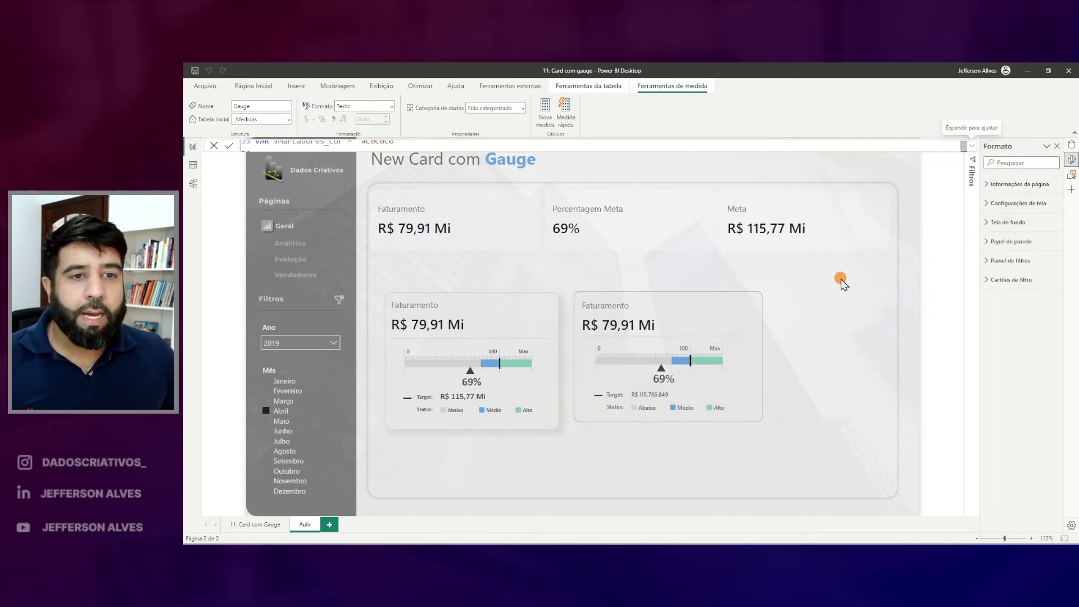
pyautogui.moveTo(696, 364)
pyautogui.mouseDown()
pyautogui.moveTo(687, 349)
pyautogui.moveTo(687, 374)
pyautogui.moveTo(695, 372)
pyautogui.mouseUp()
# - Set the vLinha_meta_posicao variable to 0.8 and check where the target line sits on the gauge bar
pyautogui.click(971, 146)
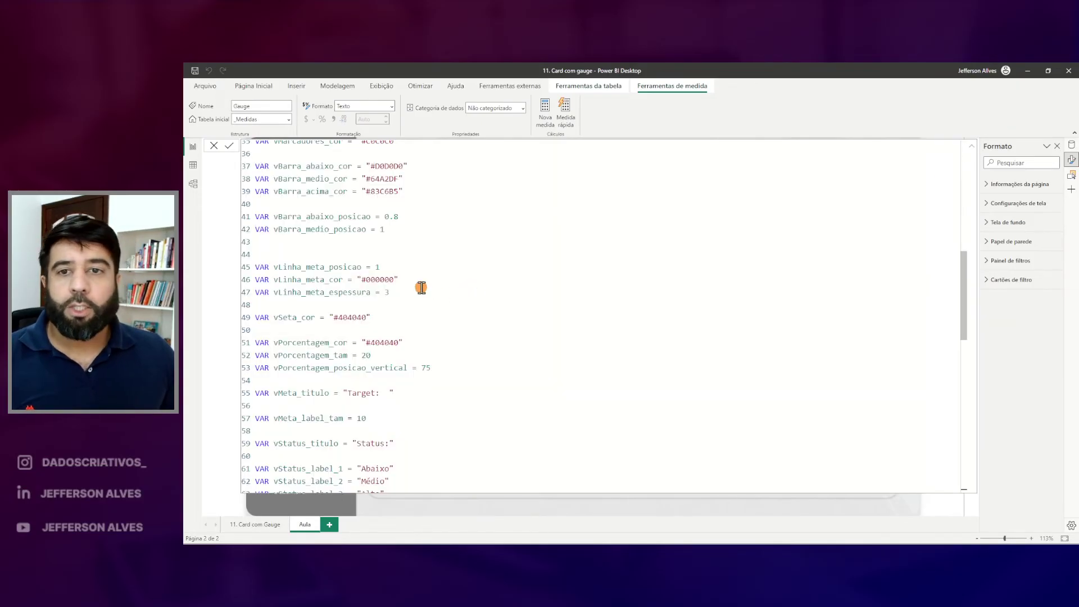
pyautogui.moveTo(248, 253); pyautogui.dragTo(432, 327)
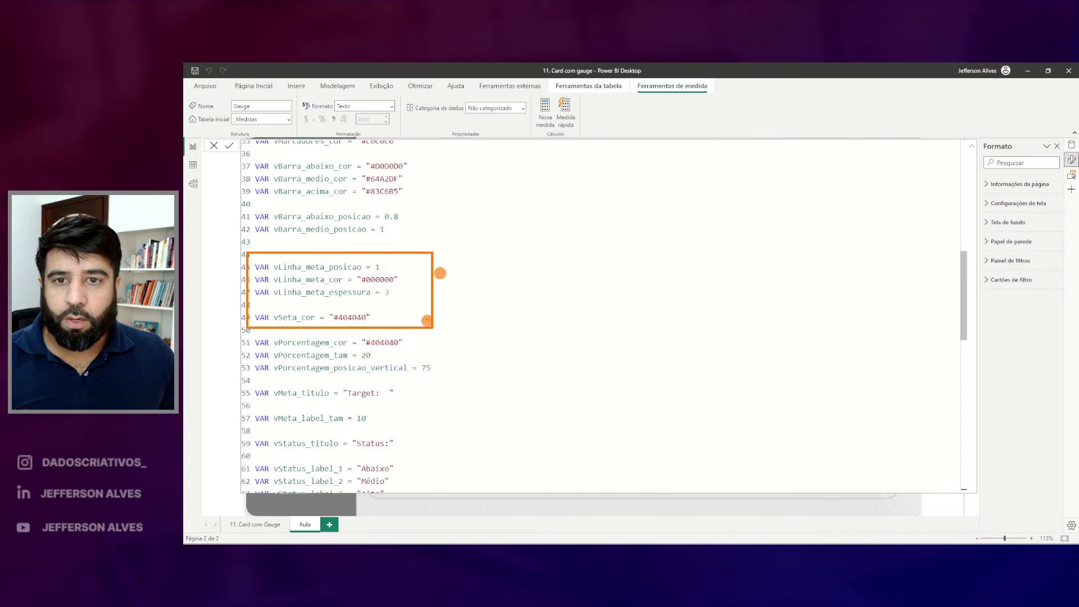
pyautogui.moveTo(364, 249); pyautogui.dragTo(370, 243)
pyautogui.click(390, 265)
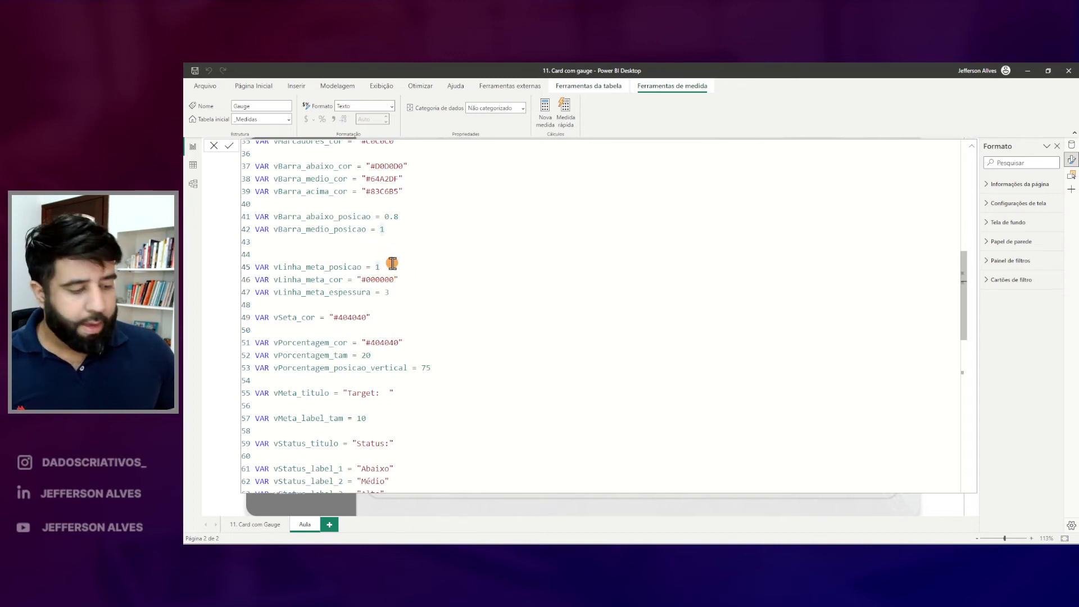
pyautogui.press('Return')
pyautogui.moveTo(366, 258); pyautogui.dragTo(398, 276)
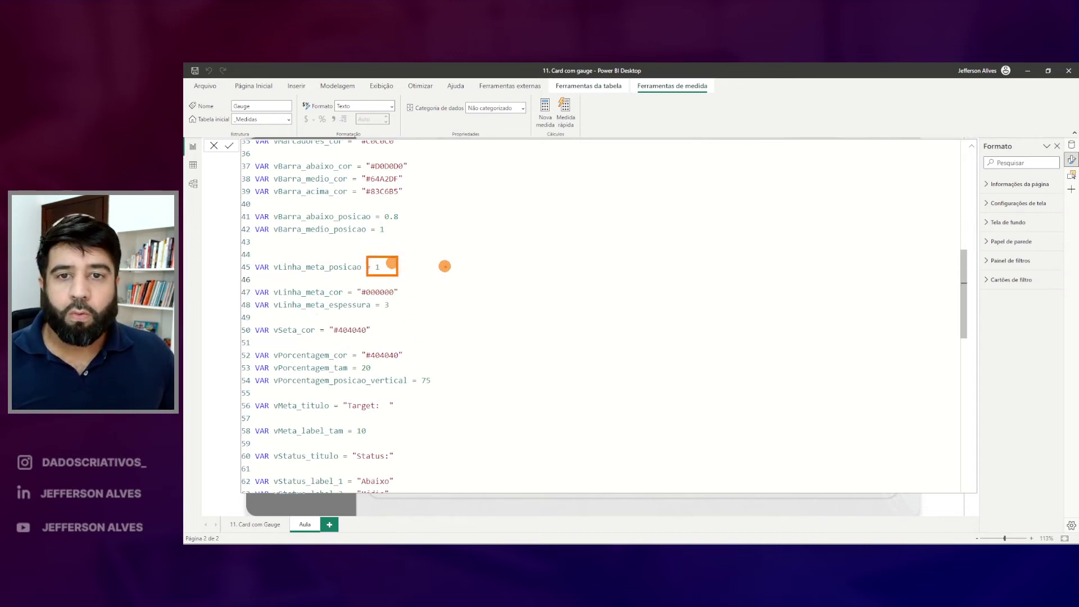
pyautogui.press('Escape')
pyautogui.press('BackSpace')
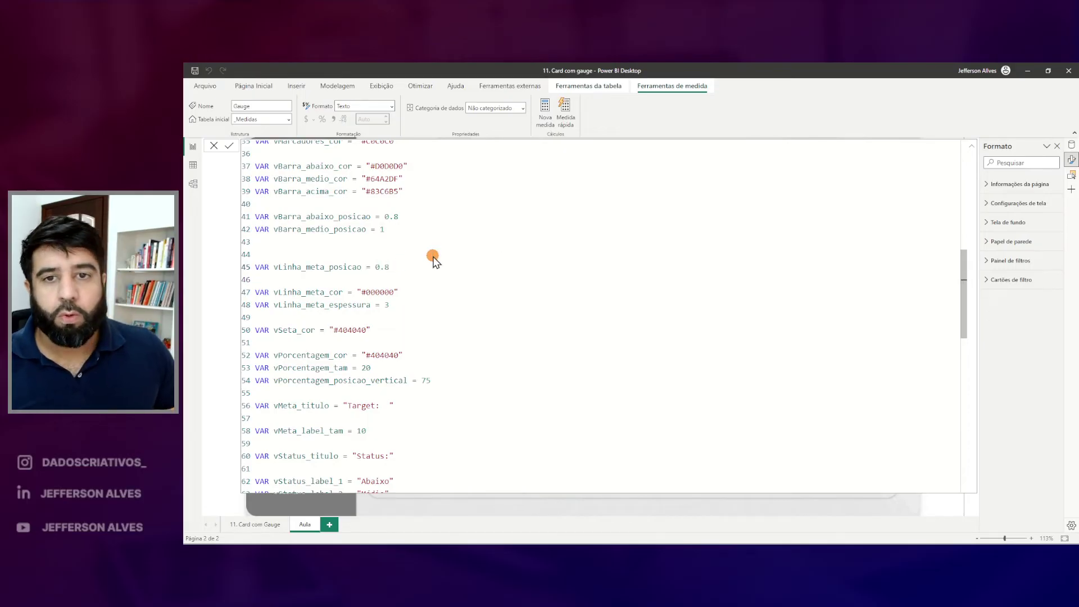
pyautogui.click(972, 146)
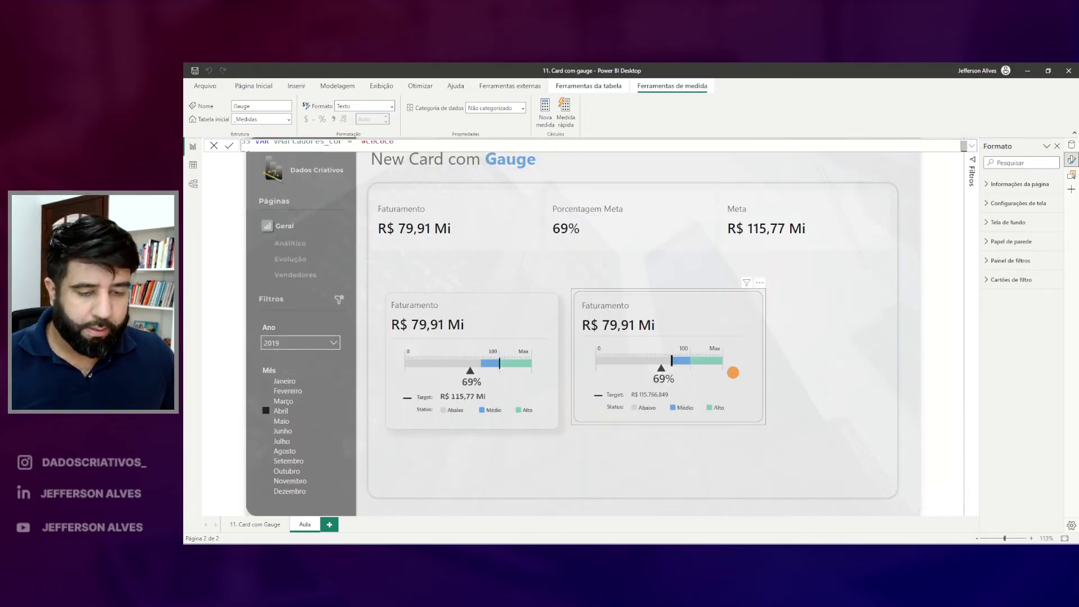
# - Try vLinha_meta_posicao at 1.2 and check the target line against the gauge bar's high section
pyautogui.click(971, 146)
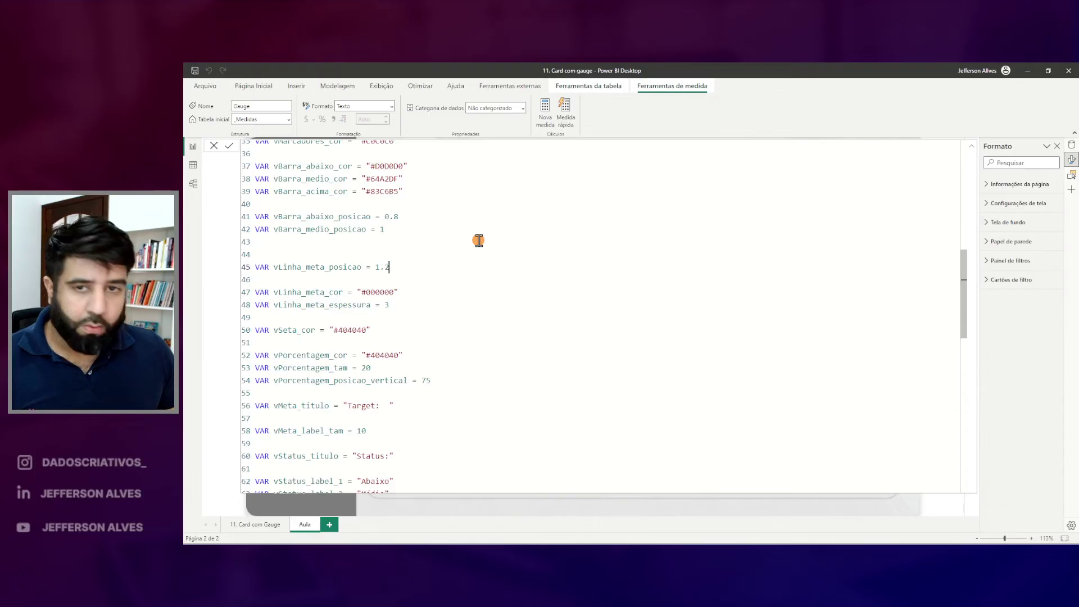
pyautogui.click(971, 147)
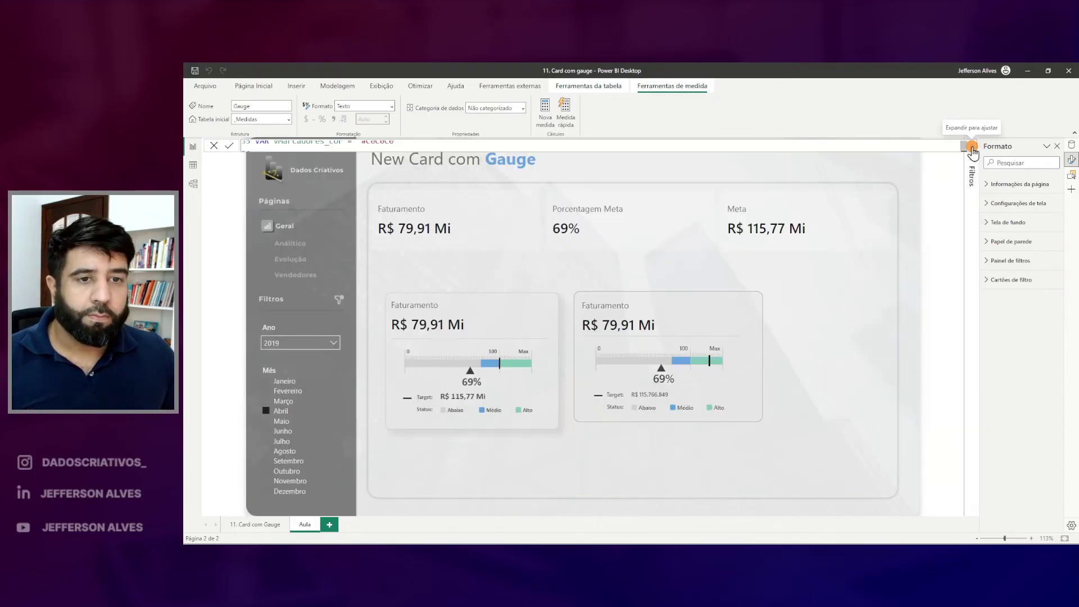
pyautogui.click(727, 407)
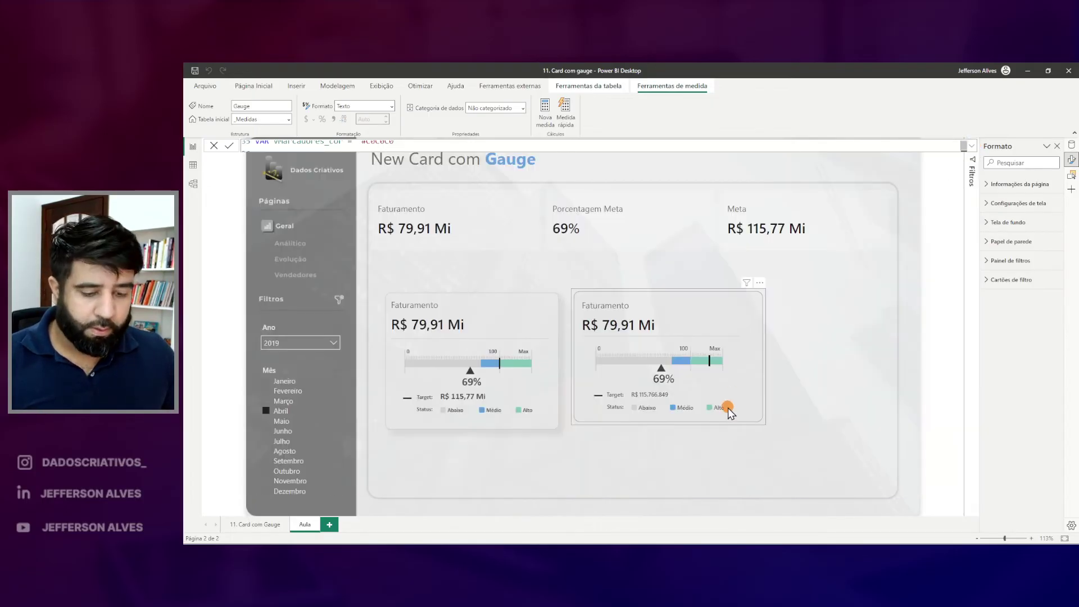
# - Set the vLinha_meta_posicao variable back to 1 and check the target line on the gauge
pyautogui.click(970, 145)
pyautogui.click(411, 271)
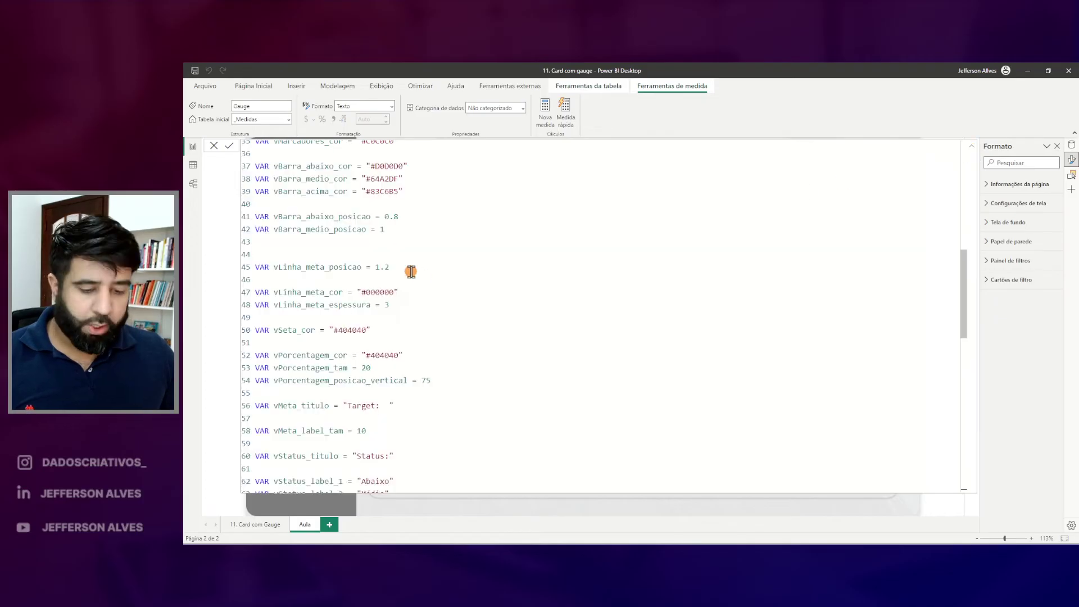
pyautogui.moveTo(369, 257); pyautogui.dragTo(409, 281)
pyautogui.doubleClick(380, 267)
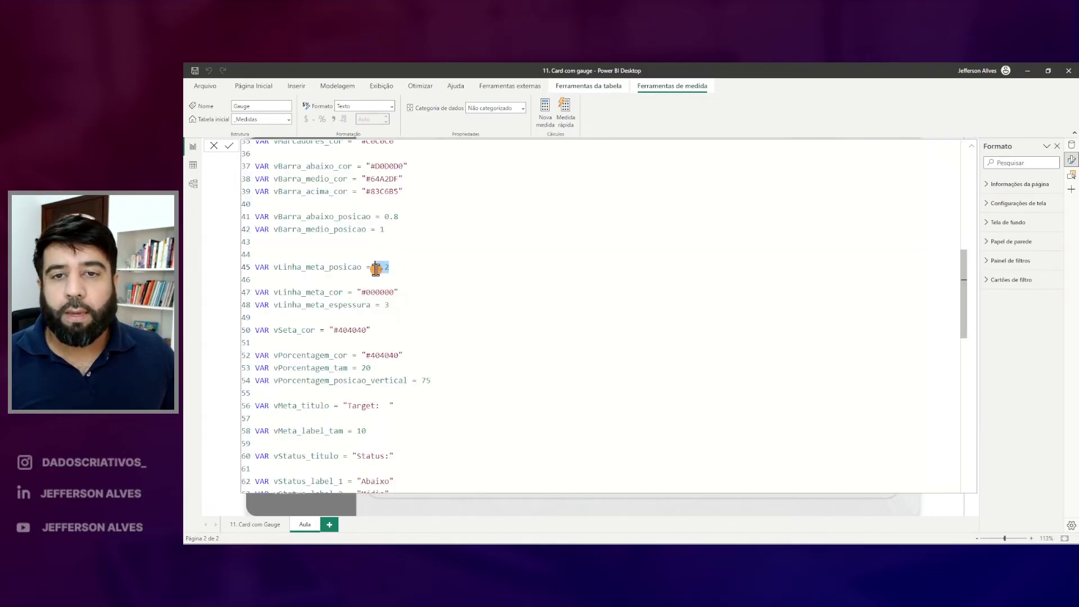
pyautogui.write('1')
pyautogui.press('Return')
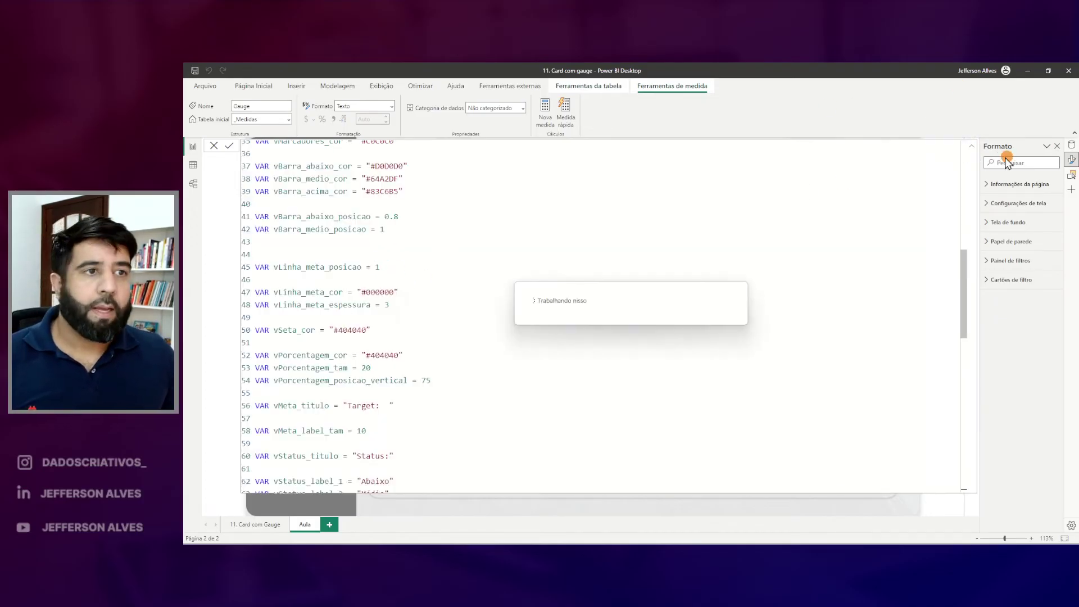
pyautogui.click(971, 145)
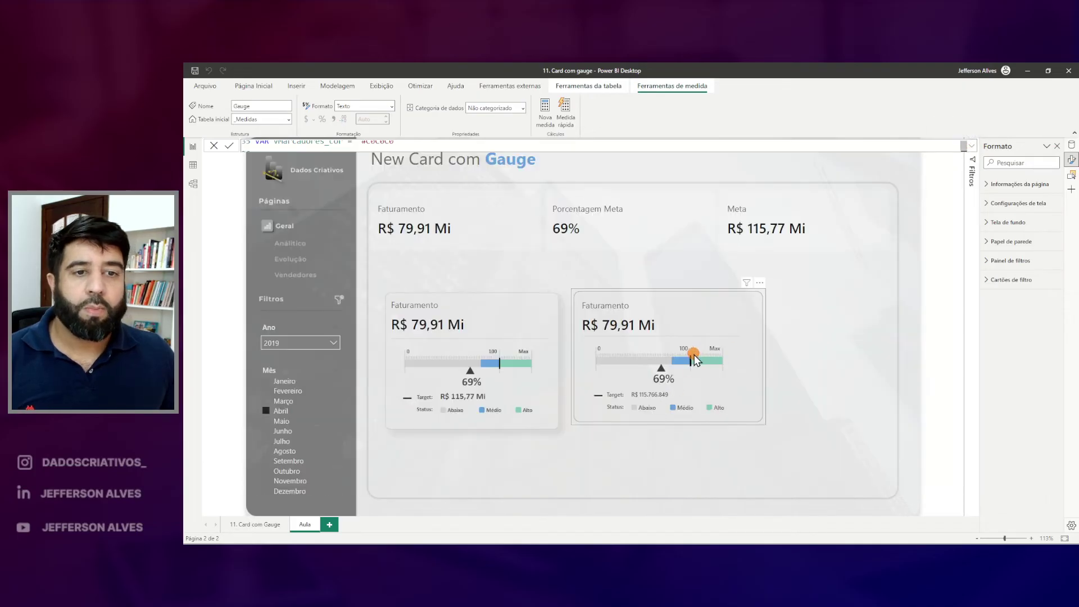
# - Try the target line with vLinha_meta_cor at #F00 and vLinha_meta_espessura at 10, and check it on the gauge card
pyautogui.click(971, 145)
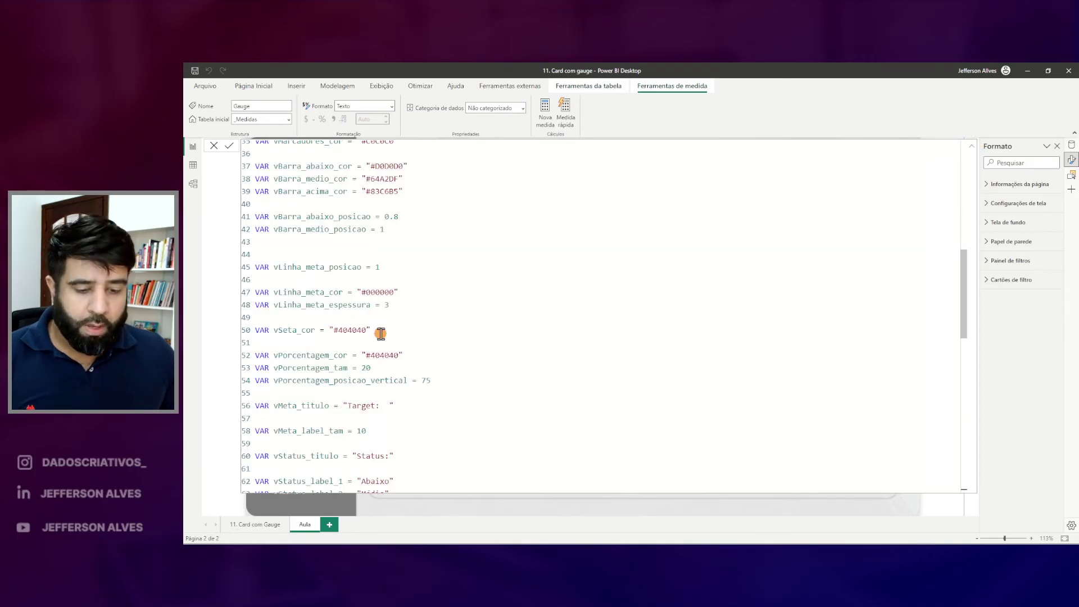
pyautogui.doubleClick(384, 292)
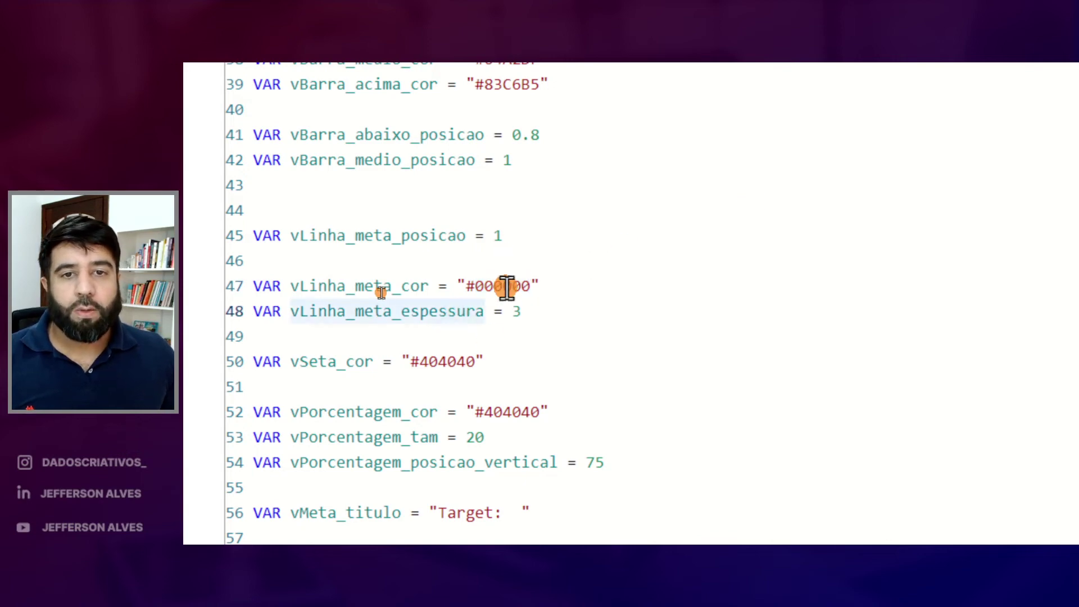
pyautogui.write('F00')
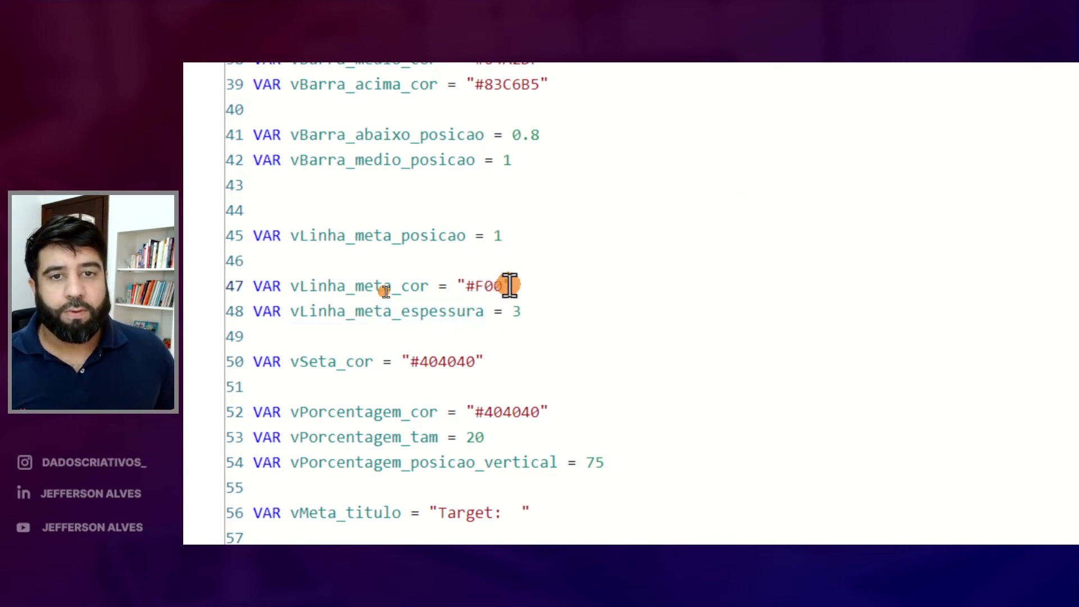
pyautogui.click(540, 313)
pyautogui.press('BackSpace')
pyautogui.write('0')
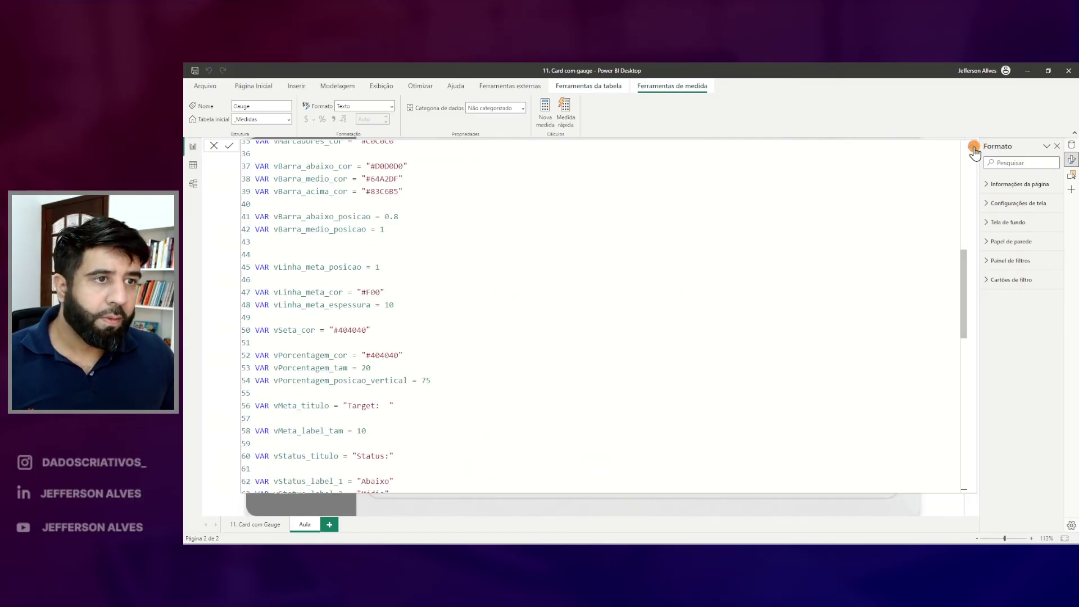
pyautogui.click(973, 147)
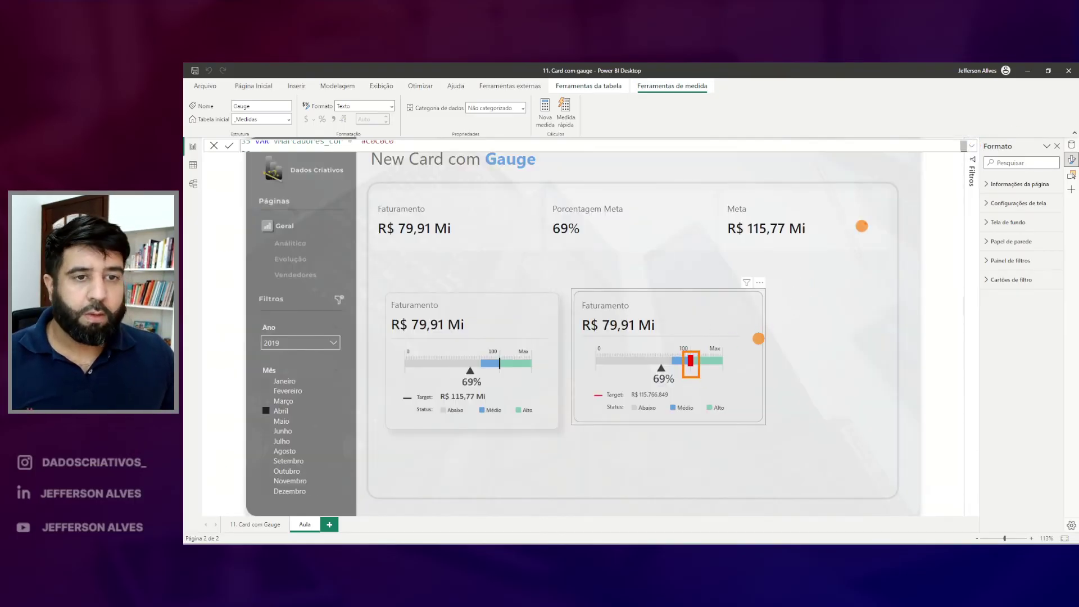
# - Remove the blank line below vLinha_meta_posicao and set the vLinha_meta_cor variable back to #000000
pyautogui.click(973, 147)
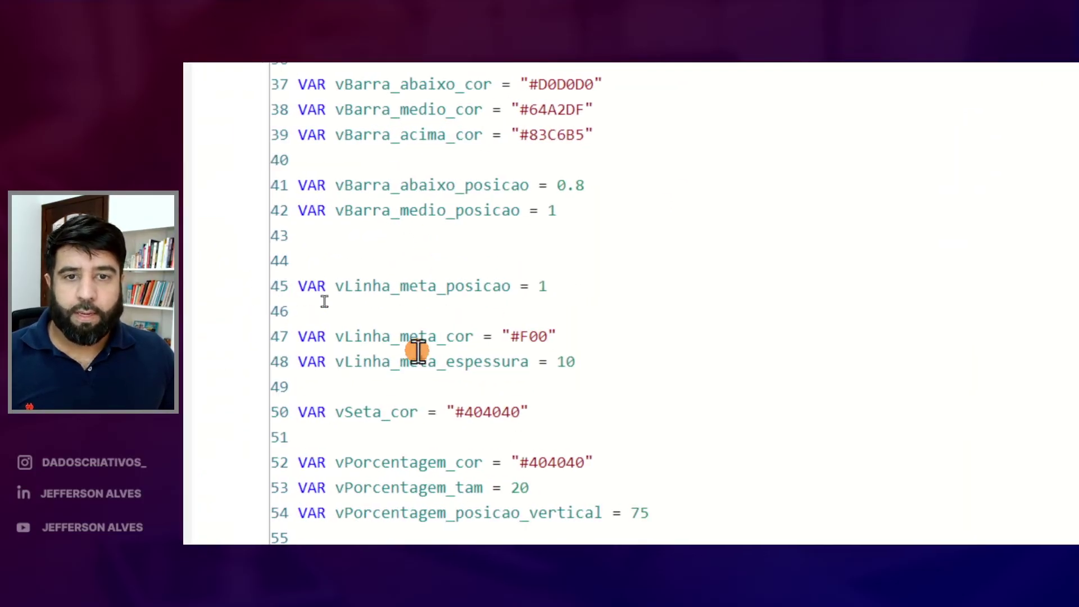
pyautogui.click(481, 284)
pyautogui.press('Delete')
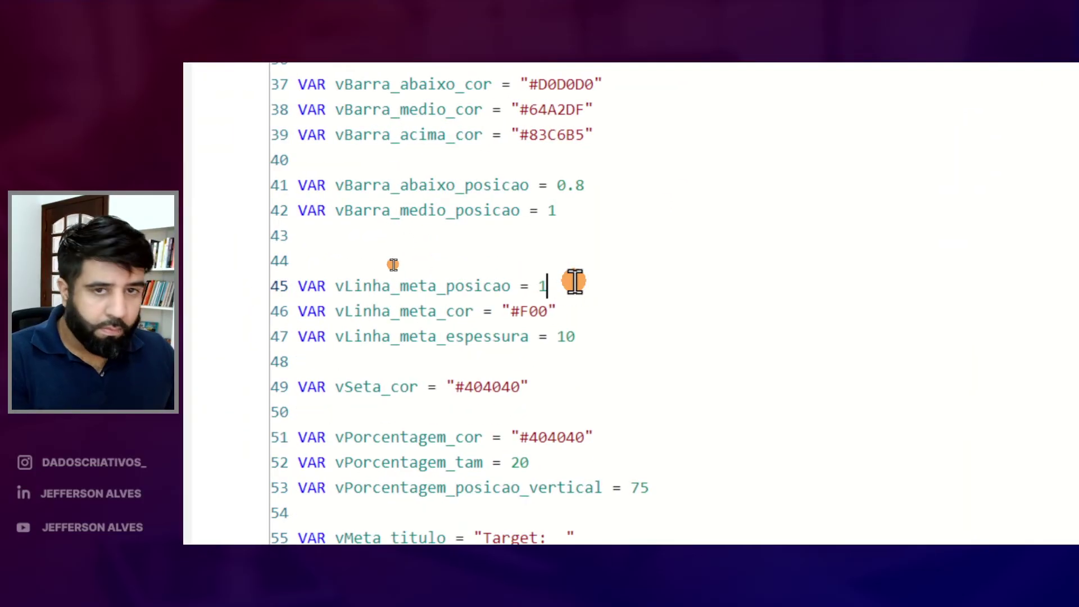
pyautogui.doubleClick(537, 309)
pyautogui.write('000')
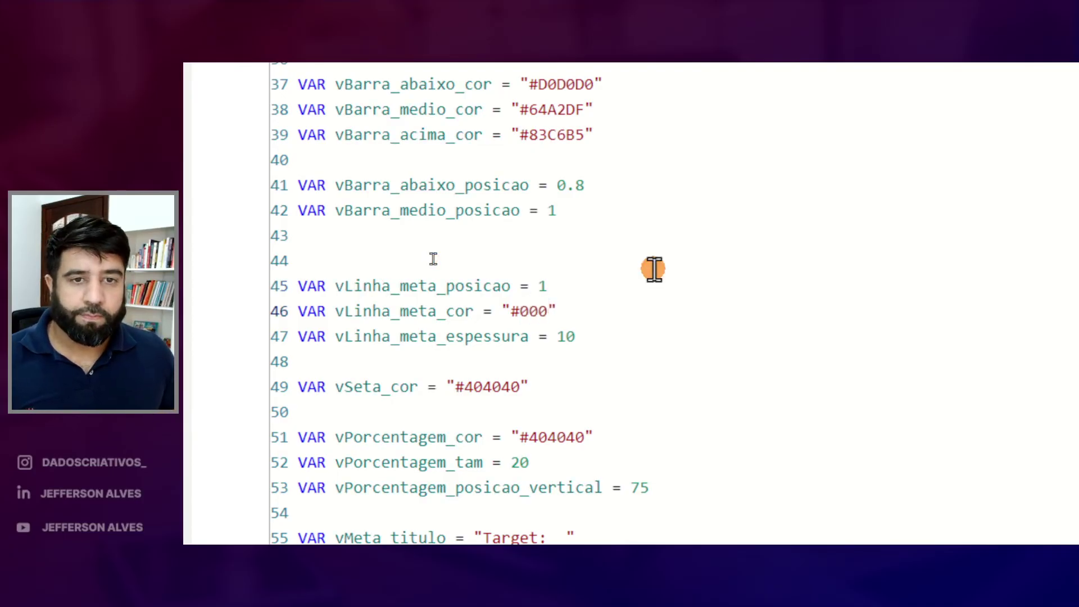
pyautogui.write('000')
# - Set the vLinha_meta_espessura variable back to 3 and check the target line on the gauge card
pyautogui.doubleClick(566, 336)
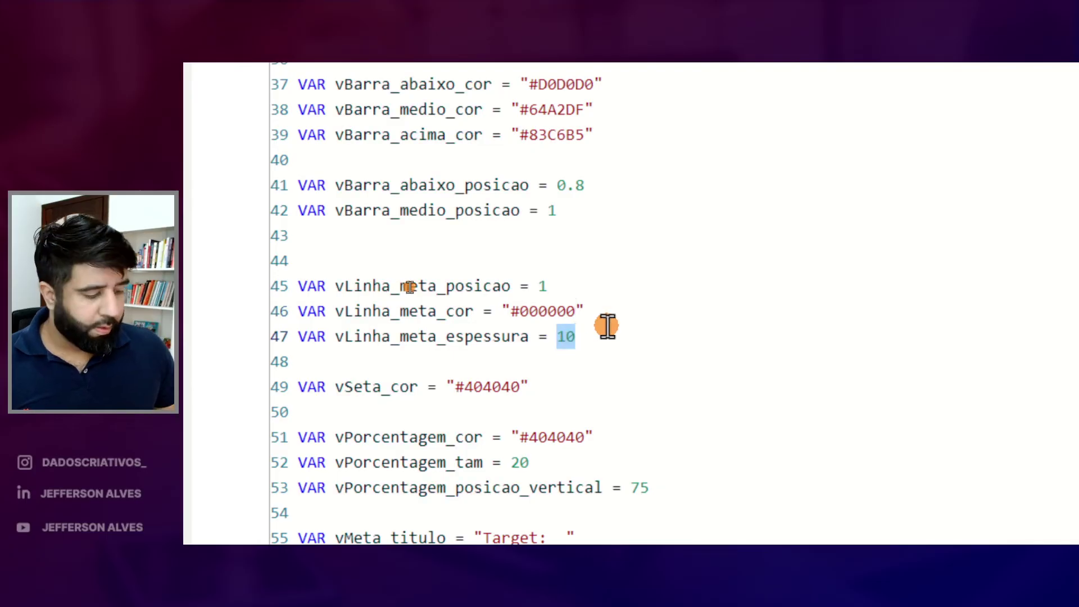
pyautogui.write('2.')
pyautogui.press('BackSpace')
pyautogui.press('BackSpace')
pyautogui.write('3')
pyautogui.press('Return')
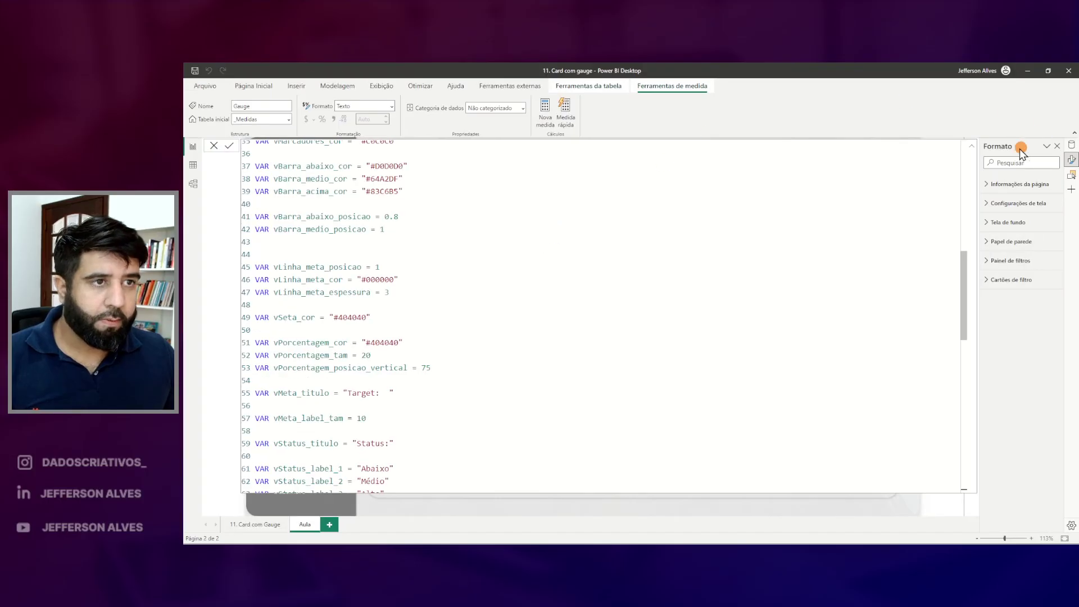
pyautogui.click(971, 147)
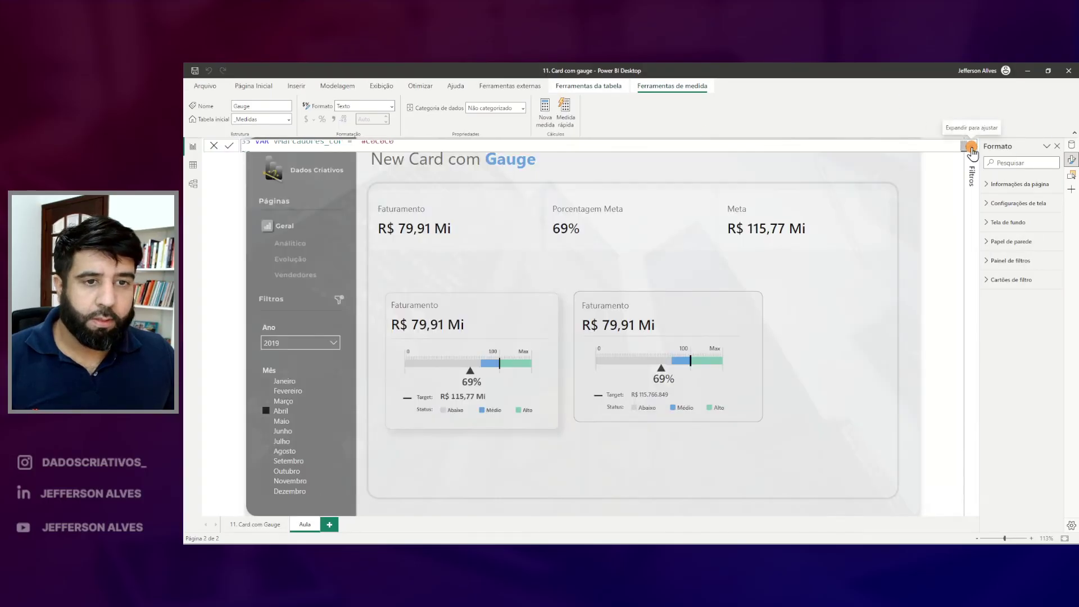
pyautogui.click(700, 378)
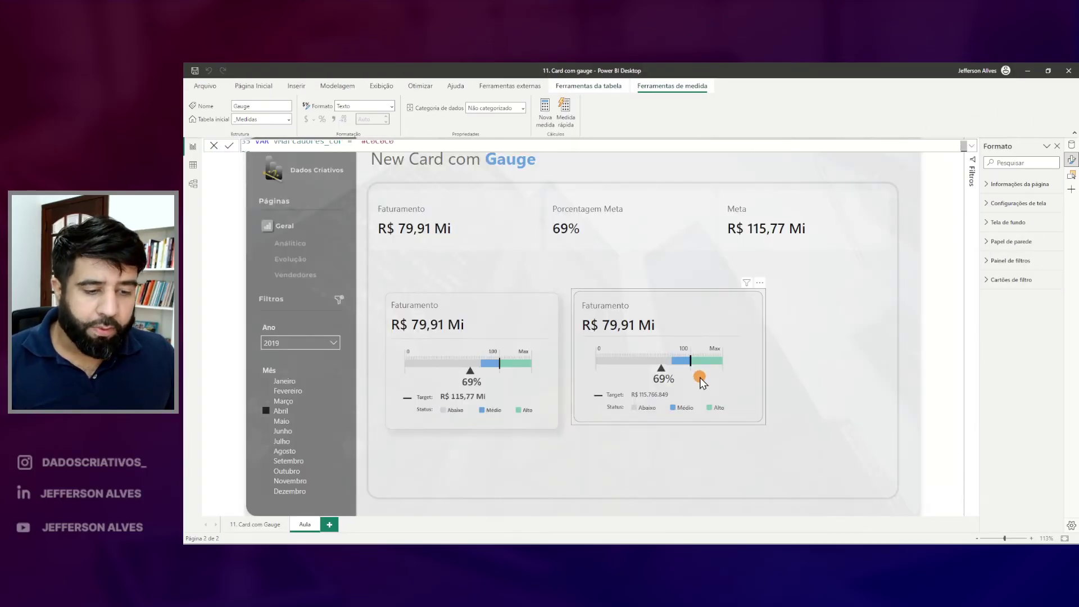
pyautogui.click(629, 345)
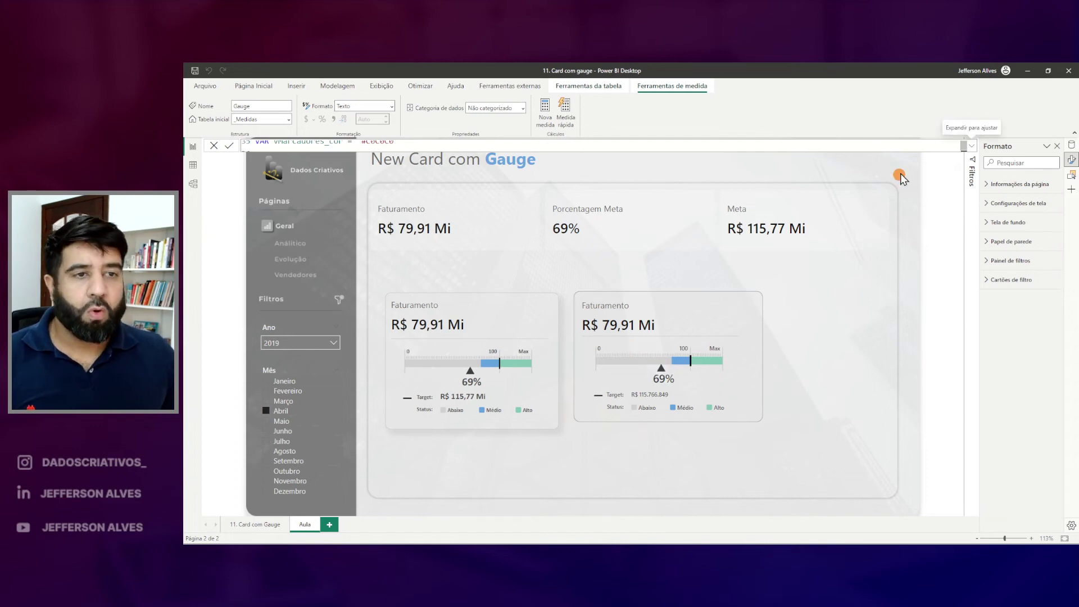
# - Set the arrow colour variable vSeta_cor to #00F in the Gauge measure
pyautogui.click(971, 145)
pyautogui.scroll(-1, 562, 225)
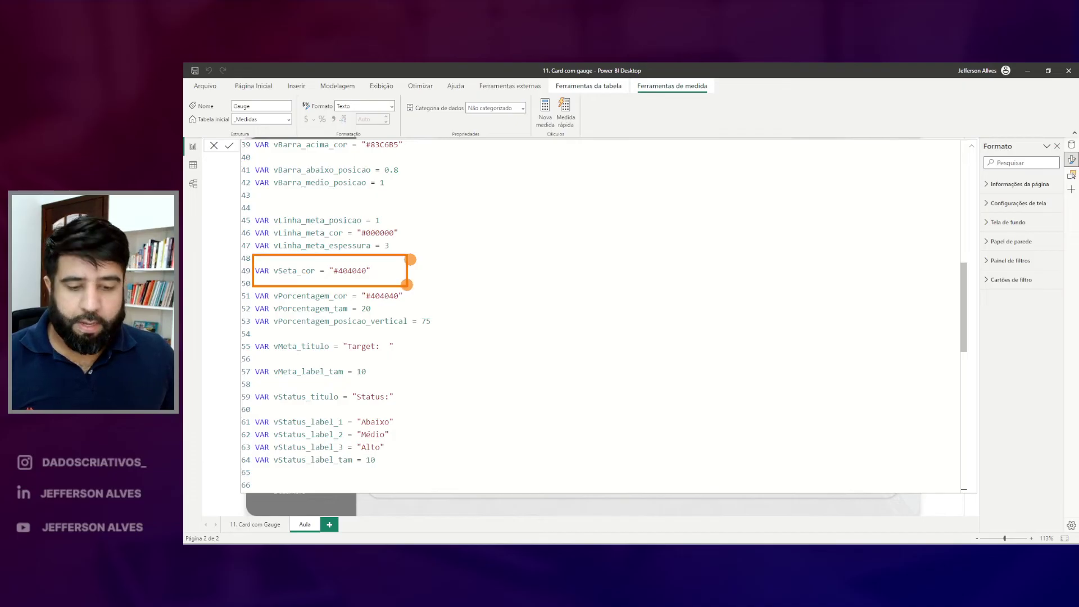
pyautogui.doubleClick(362, 263)
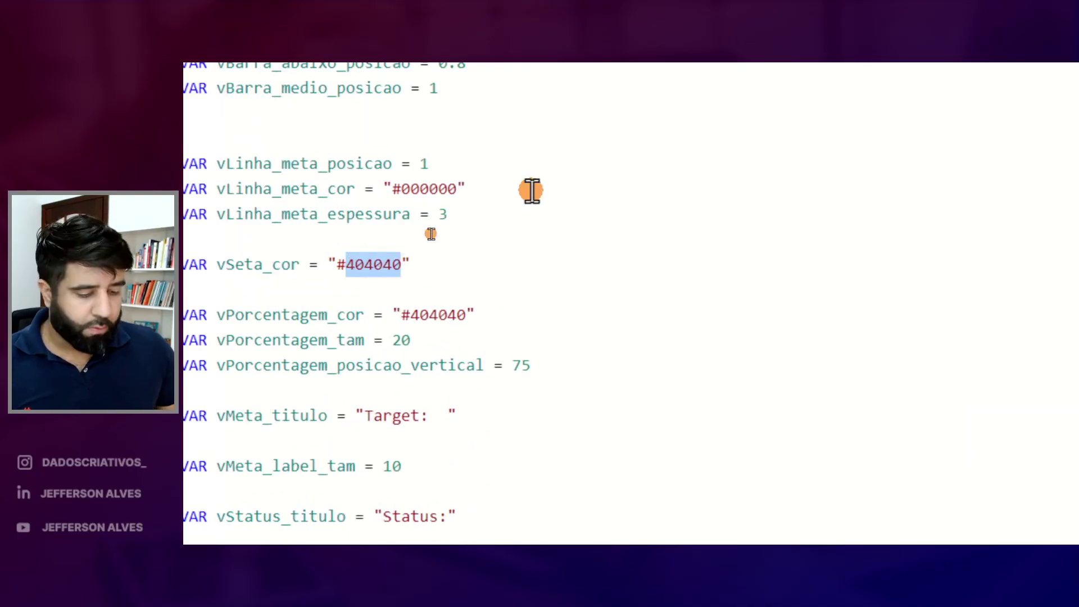
pyautogui.write('00F')
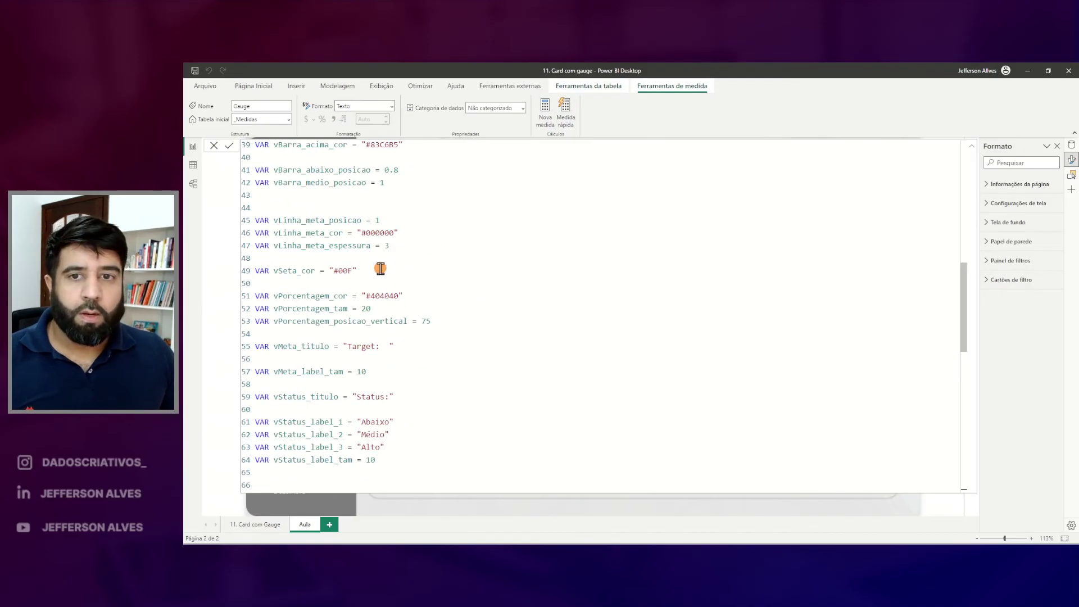
pyautogui.press('Return')
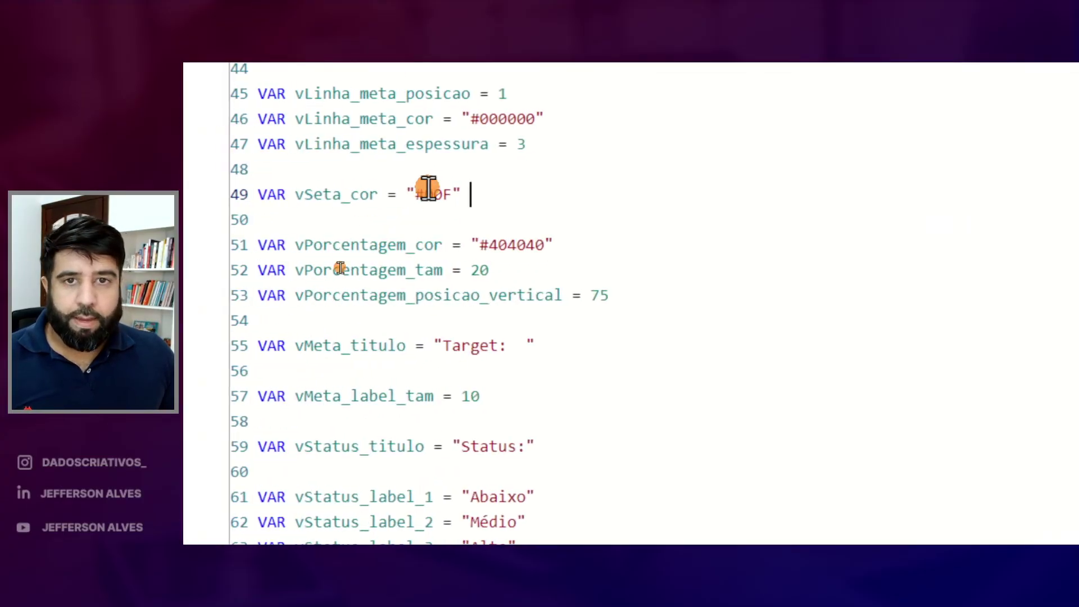
# - Set the arrow colour variable vSeta_cor to #3F3F3F in the Gauge measure and check the gauge card
pyautogui.doubleClick(439, 283)
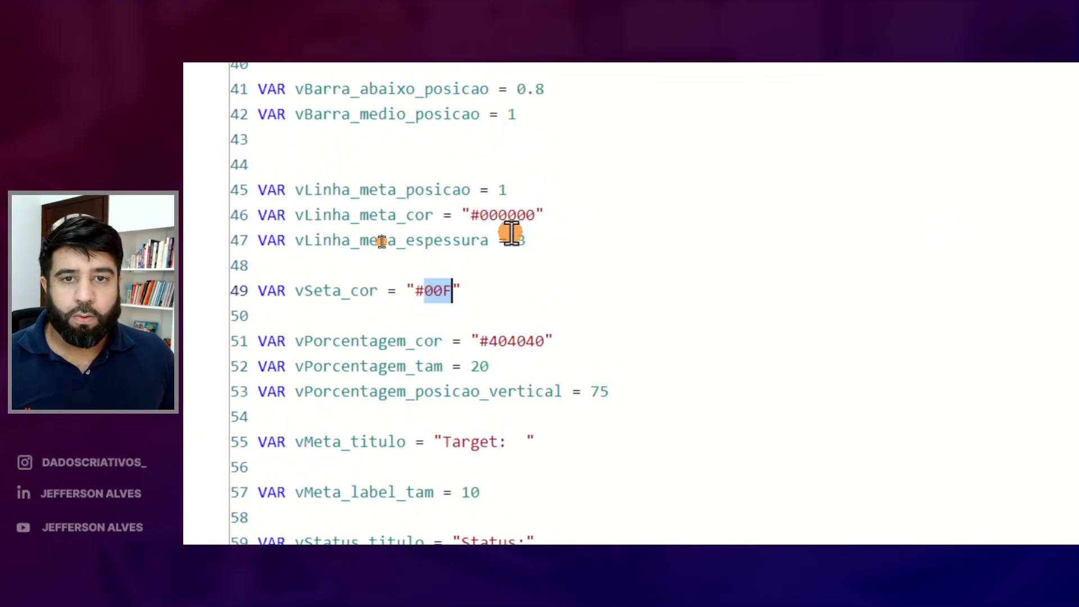
pyautogui.write('3')
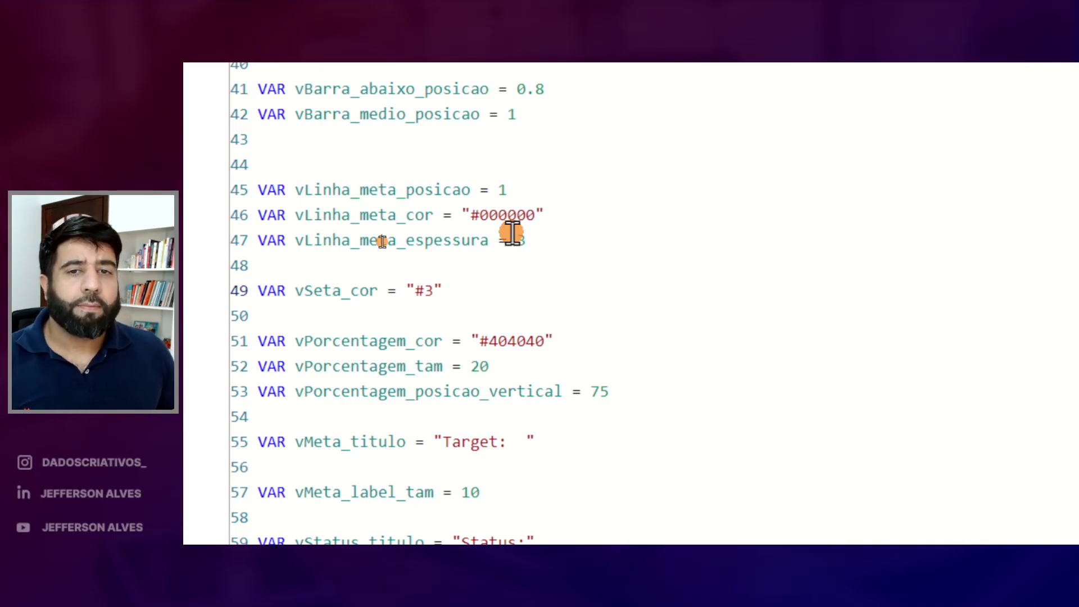
pyautogui.write('F3F3F')
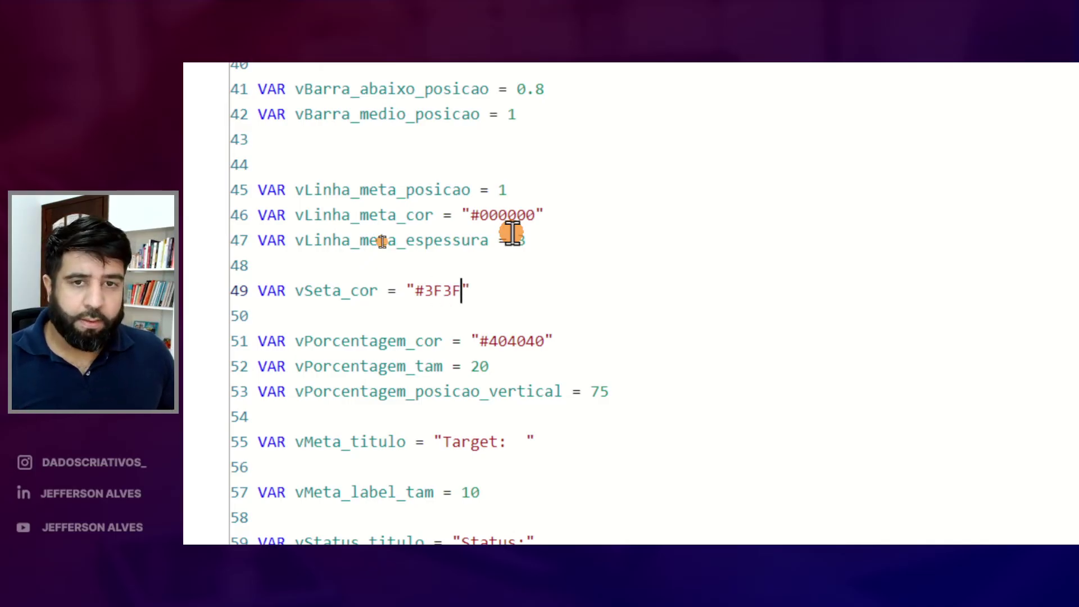
pyautogui.press('Return')
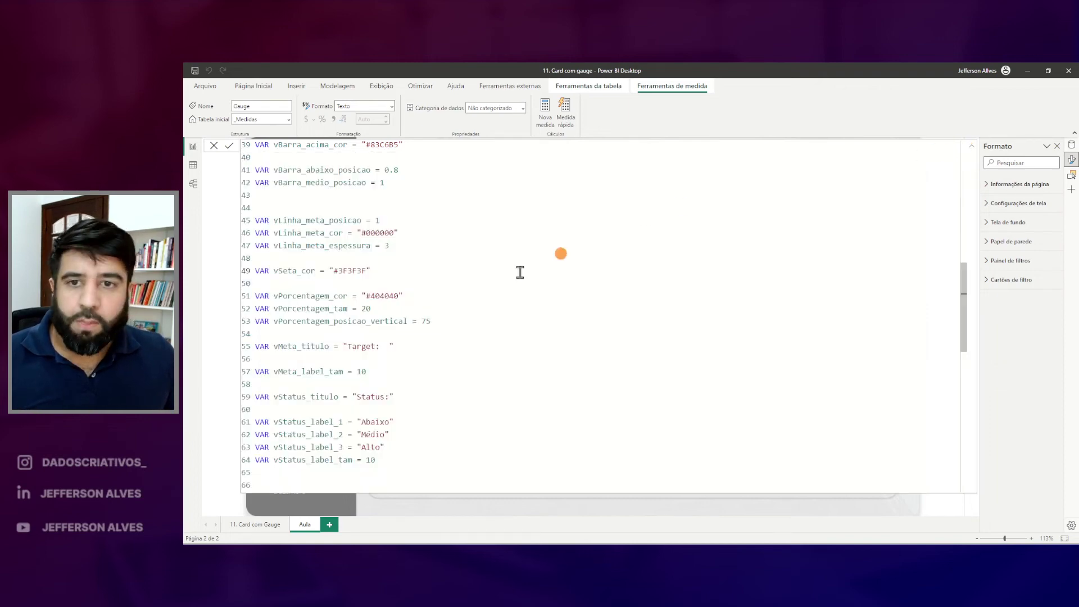
pyautogui.click(970, 145)
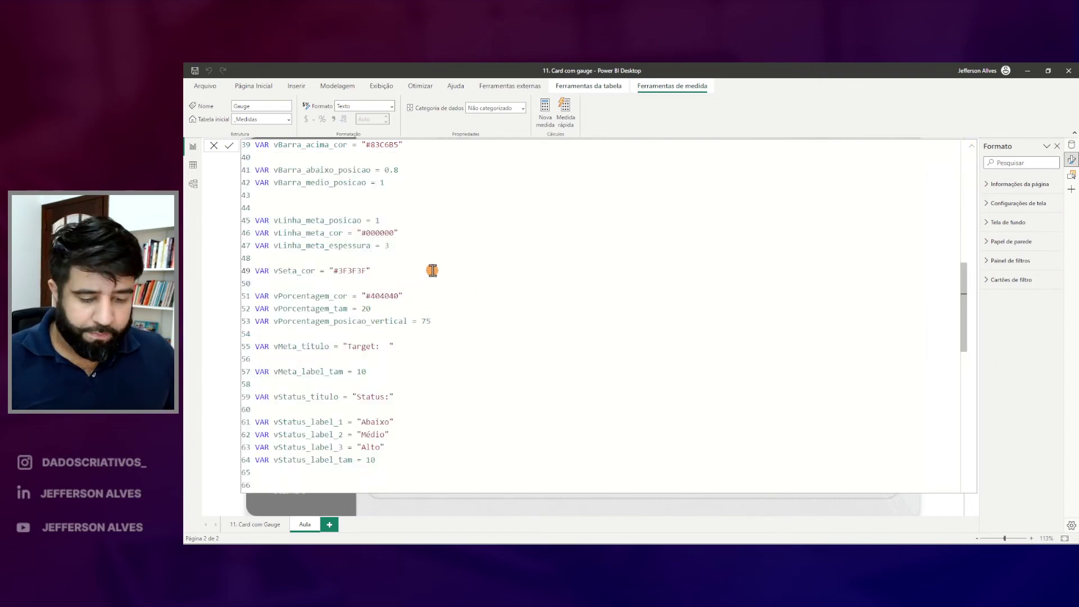
pyautogui.moveTo(253, 281)
pyautogui.mouseDown()
pyautogui.moveTo(305, 284)
pyautogui.moveTo(223, 249)
pyautogui.moveTo(437, 339)
pyautogui.moveTo(464, 339)
pyautogui.mouseUp()
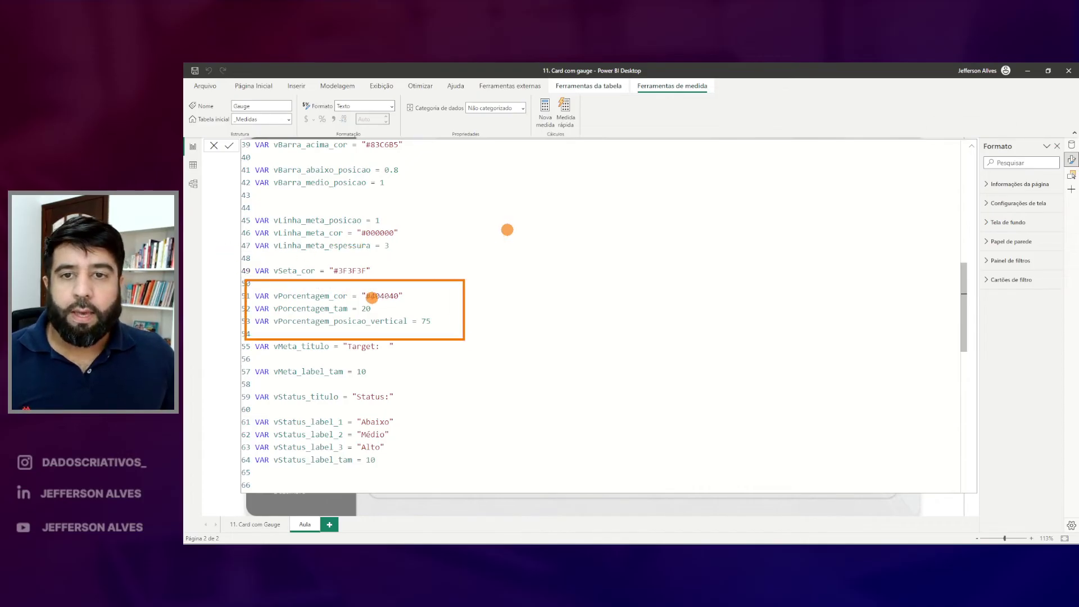
pyautogui.moveTo(349, 293); pyautogui.dragTo(413, 259)
pyautogui.moveTo(358, 305); pyautogui.dragTo(381, 282)
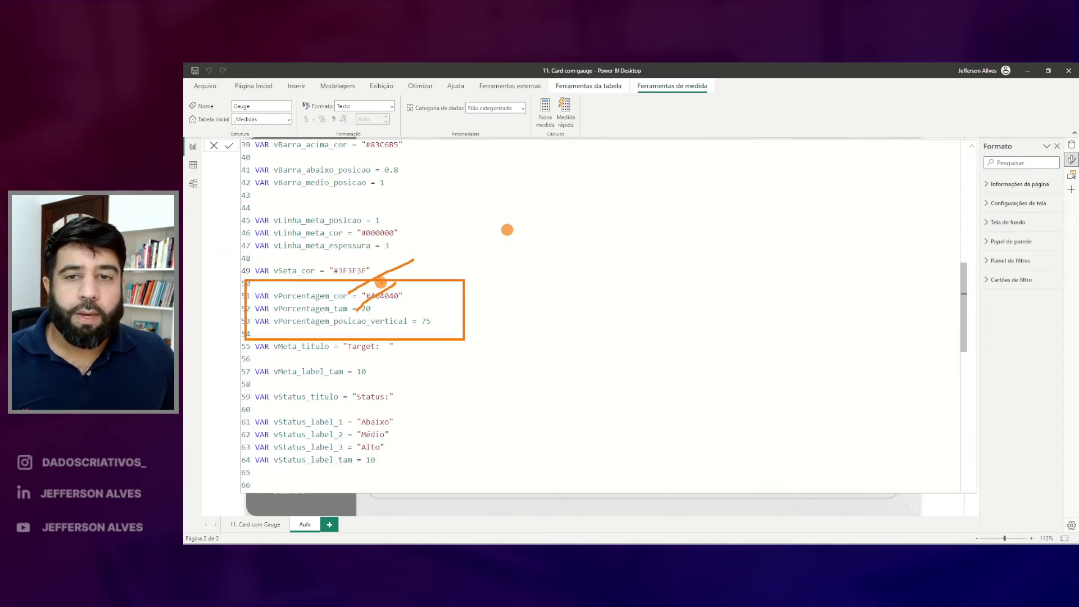
pyautogui.press('Escape')
# - Try the percentage label with vPorcentagem_cor at #F00 and vPorcentagem_tam at 10, and check it on the gauge card
pyautogui.click(971, 145)
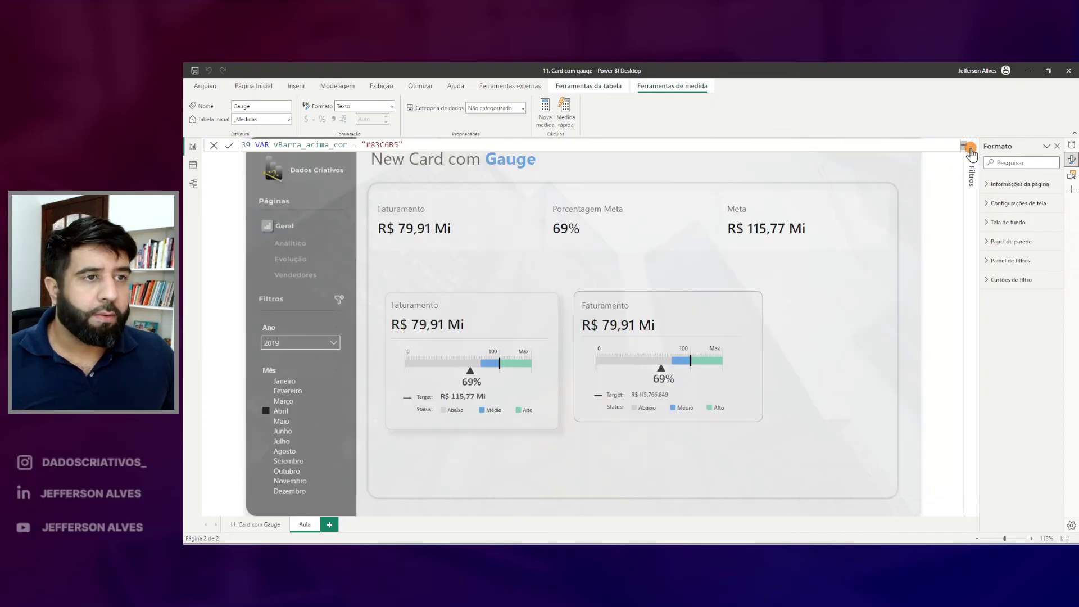
pyautogui.press('Escape')
pyautogui.click(971, 146)
pyautogui.doubleClick(378, 296)
pyautogui.write('F00')
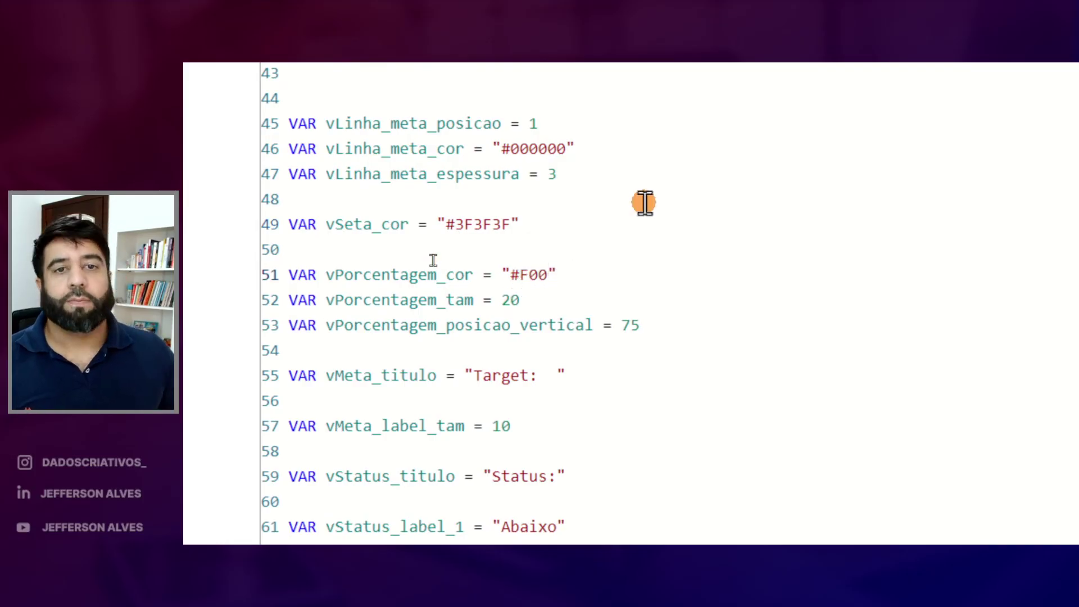
pyautogui.doubleClick(511, 300)
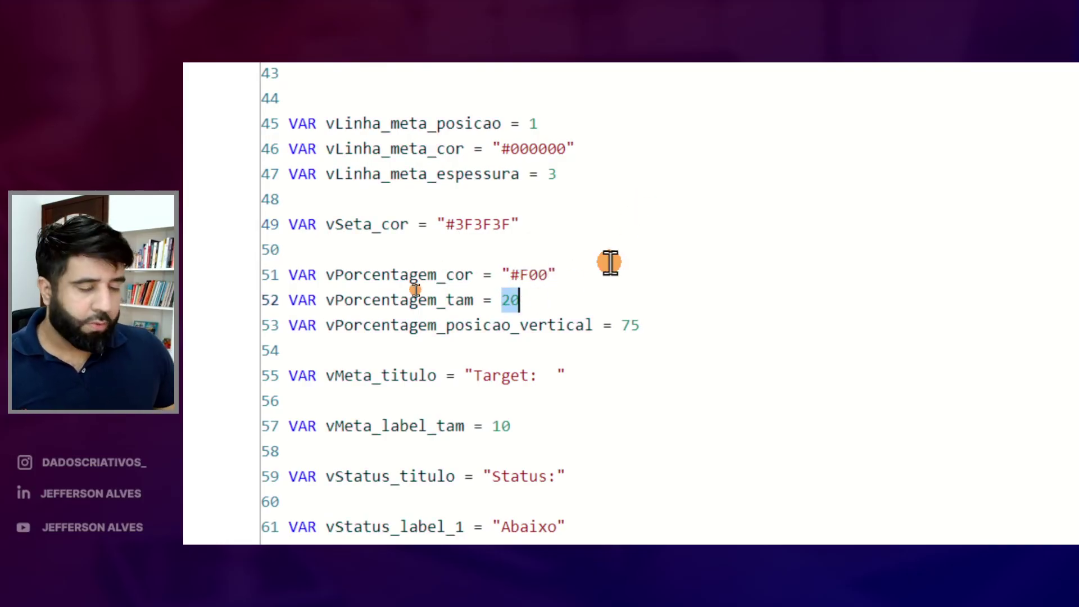
pyautogui.write('15')
pyautogui.write('0')
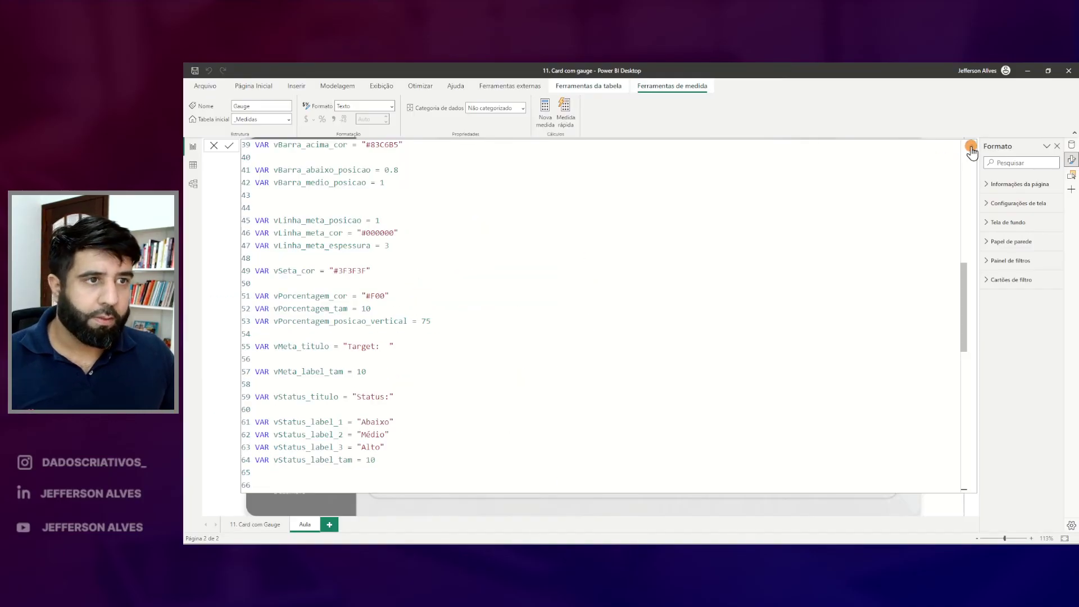
pyautogui.click(971, 148)
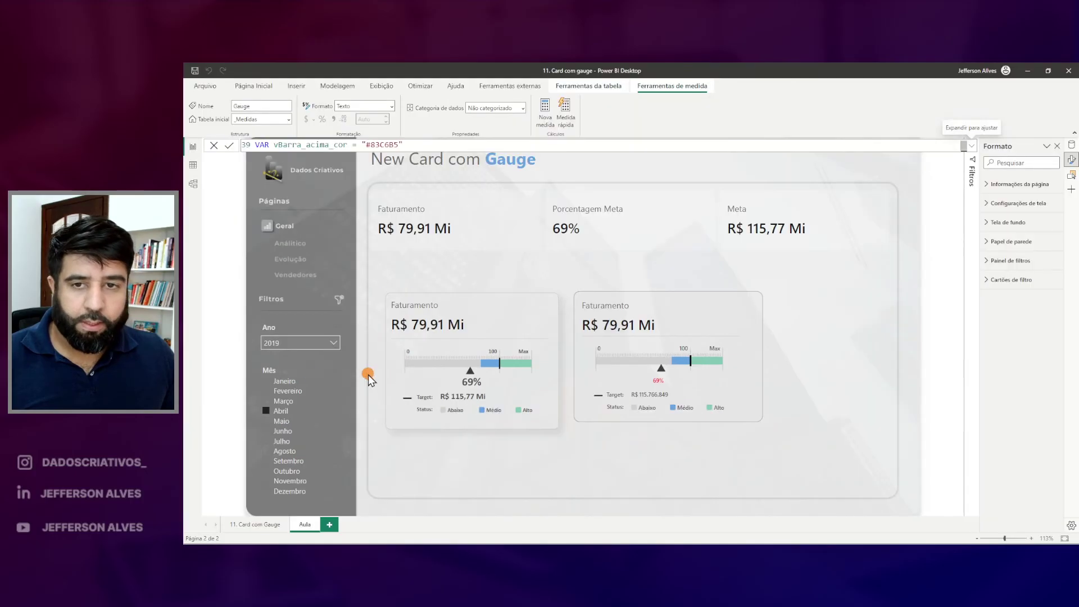
# - Filter the page by Julho and by Agosto to check the percentage label on the gauge card
pyautogui.click(281, 441)
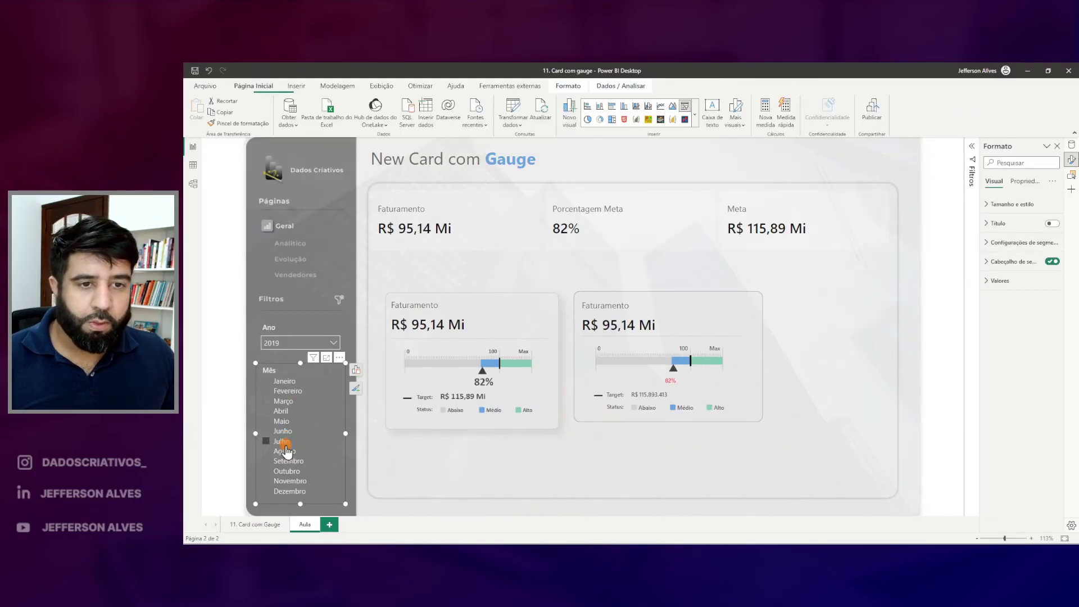
pyautogui.click(284, 451)
pyautogui.click(687, 384)
pyautogui.click(772, 354)
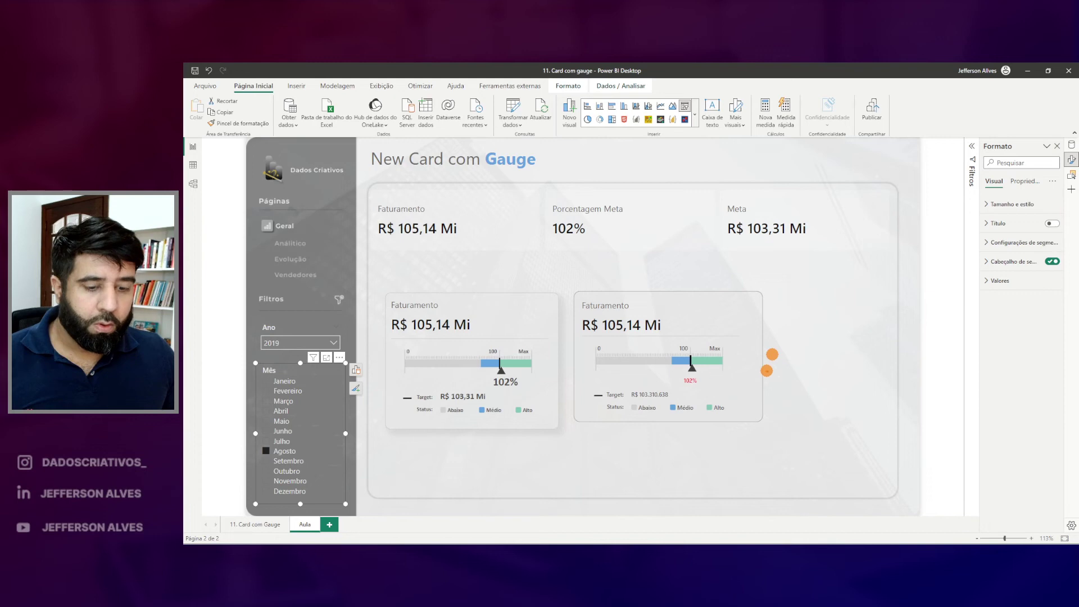
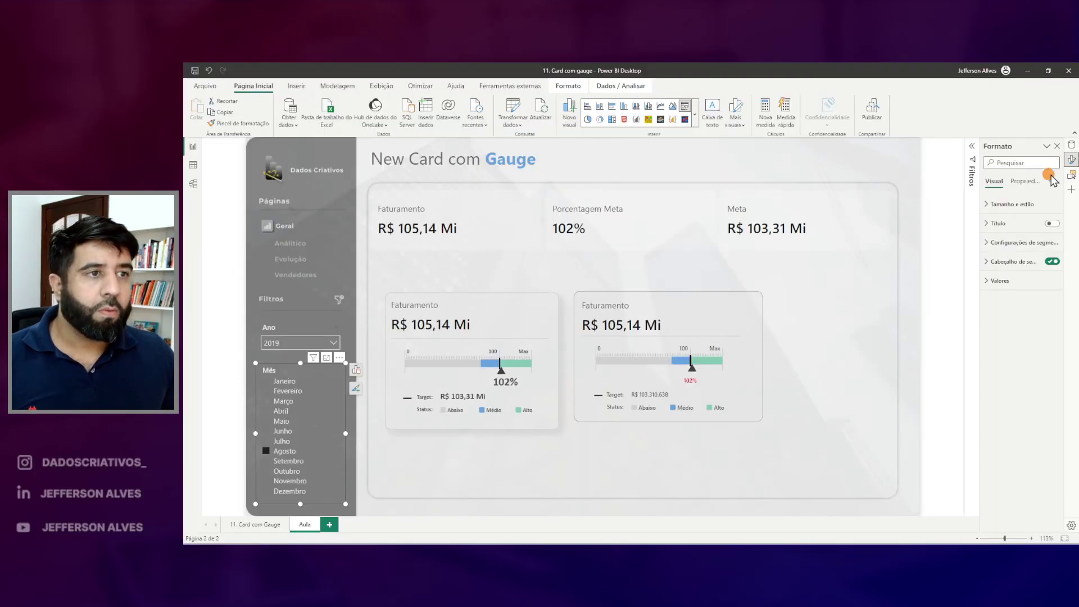
# - Reopen the Gauge measure, try vPorcentagem_posicao_vertical at 60, and check the percentage label's position on the gauge card
pyautogui.click(1072, 148)
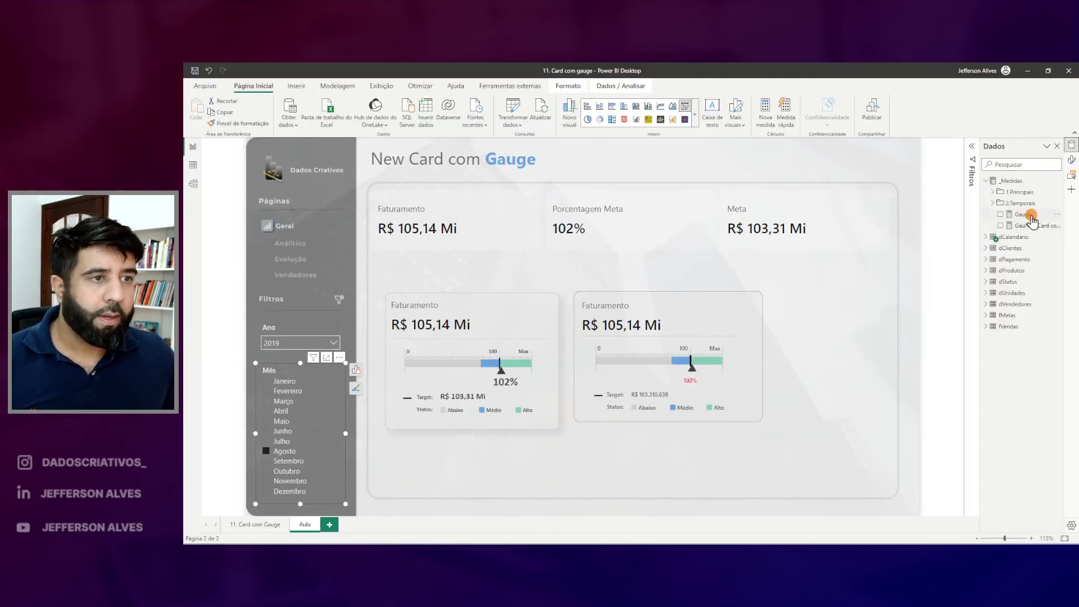
pyautogui.click(1032, 216)
pyautogui.scroll(-9, 354, 248)
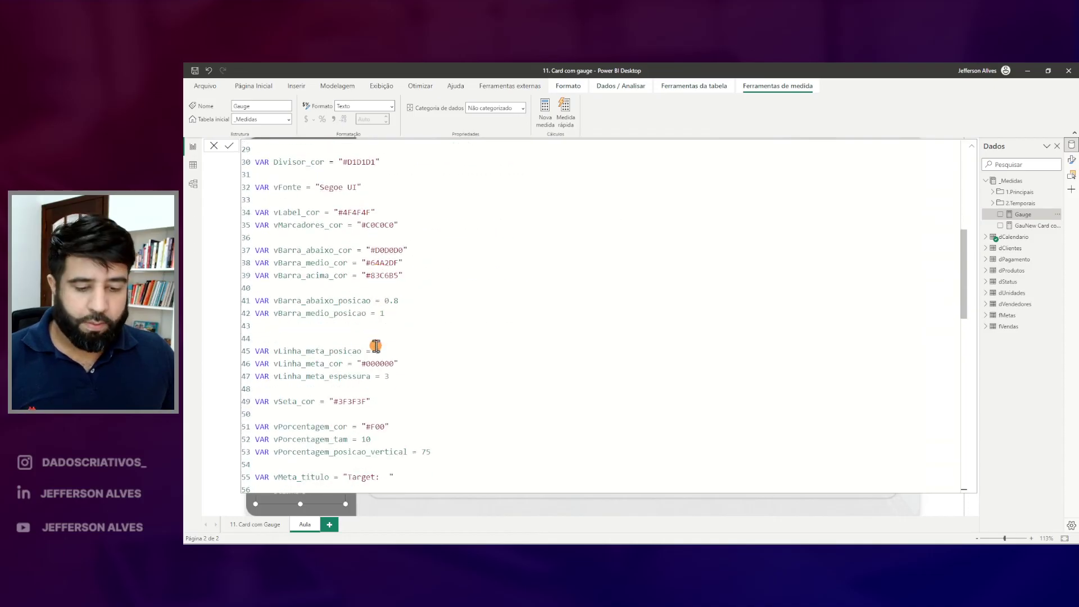
pyautogui.scroll(-3, 350, 324)
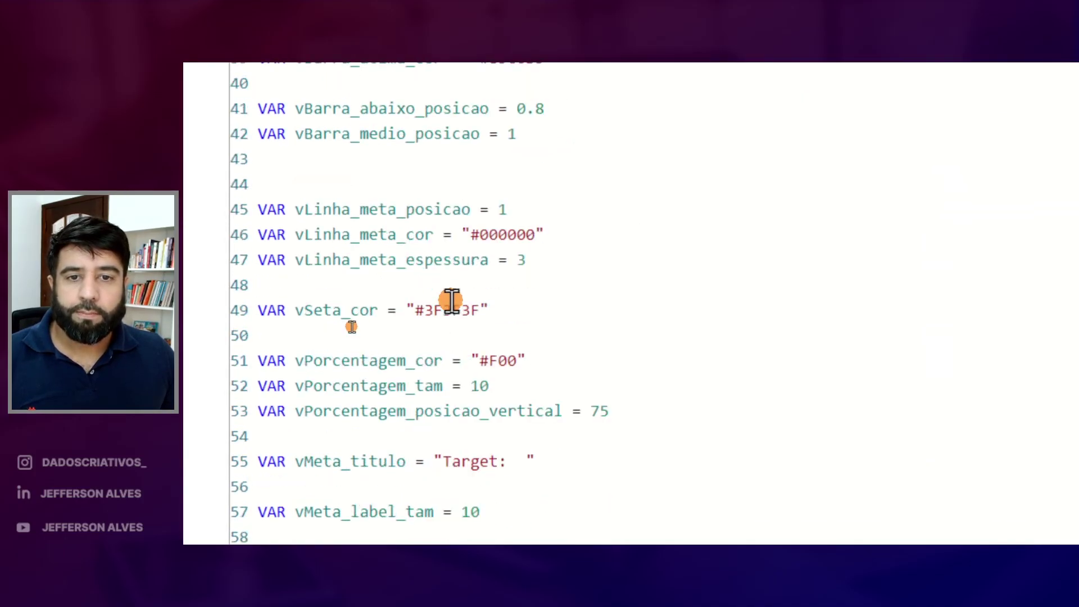
pyautogui.scroll(-1, 452, 301)
pyautogui.doubleClick(600, 364)
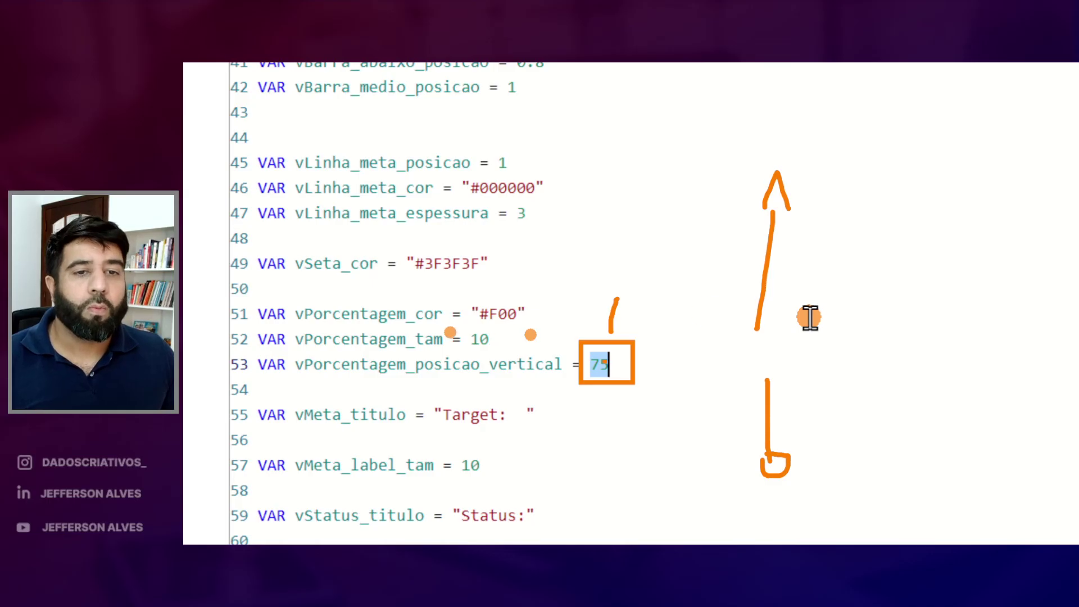
pyautogui.write('60')
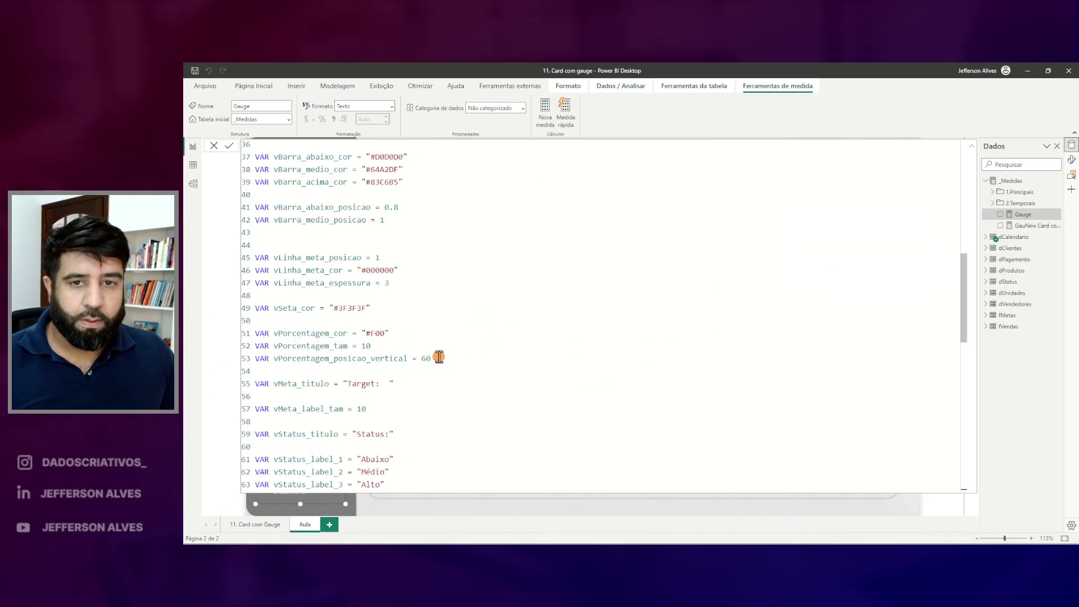
pyautogui.press('Return')
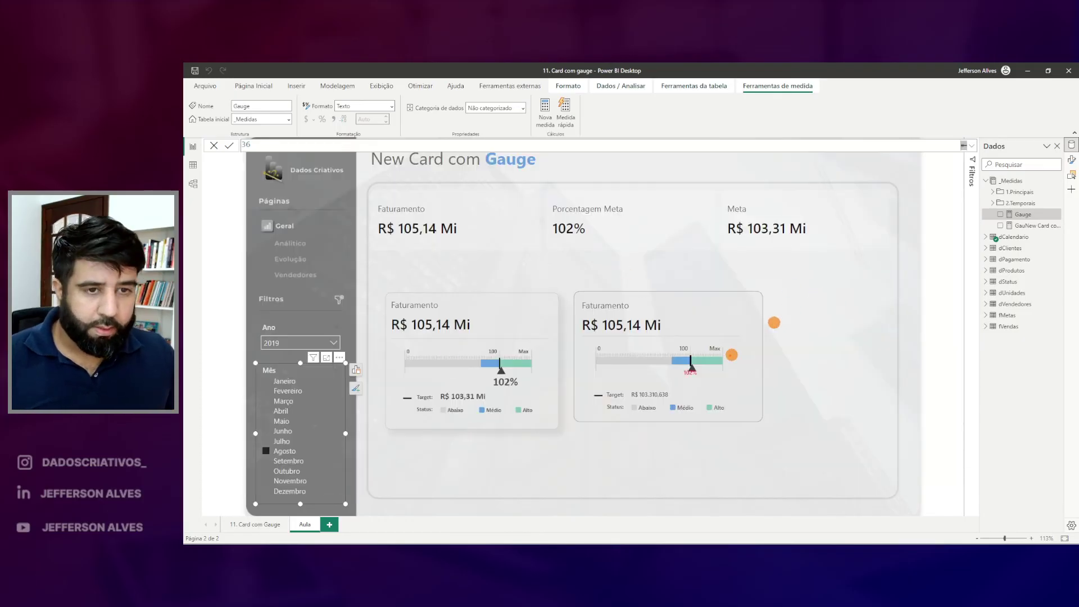
pyautogui.moveTo(681, 359); pyautogui.dragTo(707, 385)
pyautogui.press('Escape')
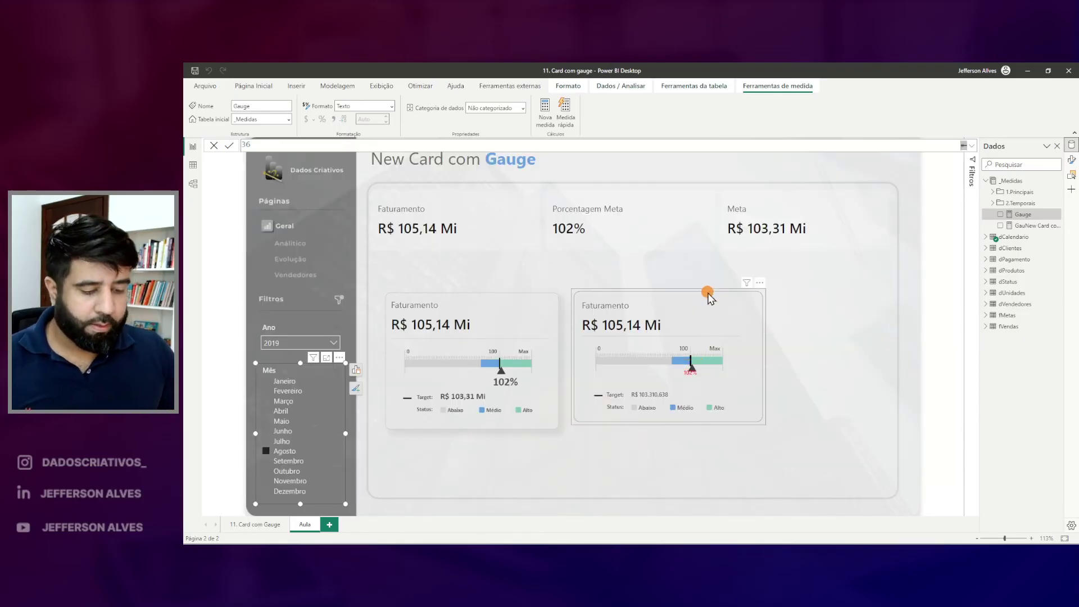
# - Try the vPorcentagem_posicao_vertical variable at 65 and check the label below the arrow
pyautogui.hotkey('ctrl', 'j')
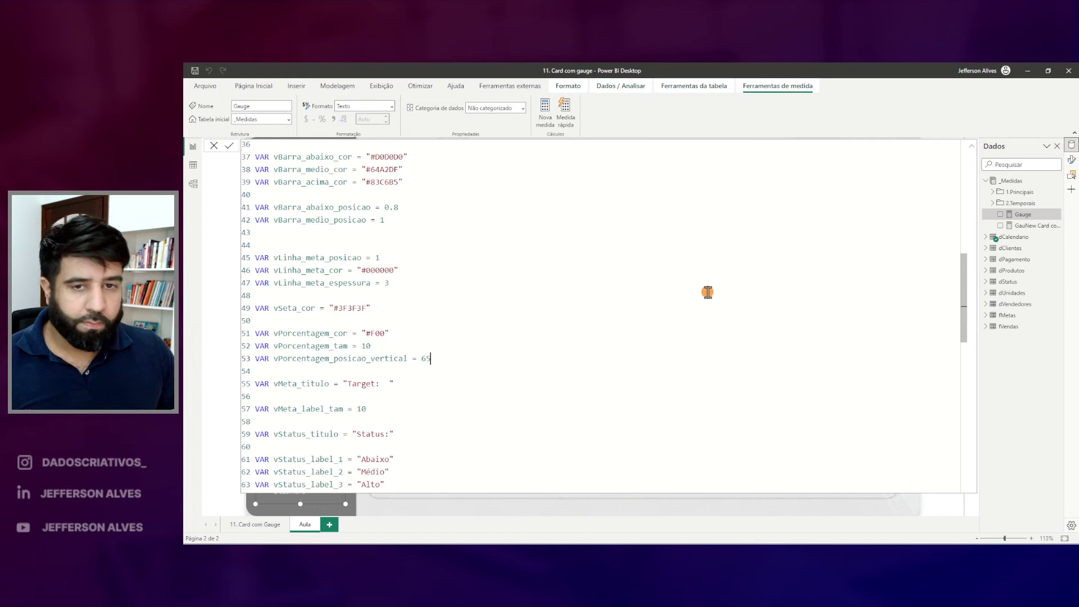
pyautogui.click(443, 358)
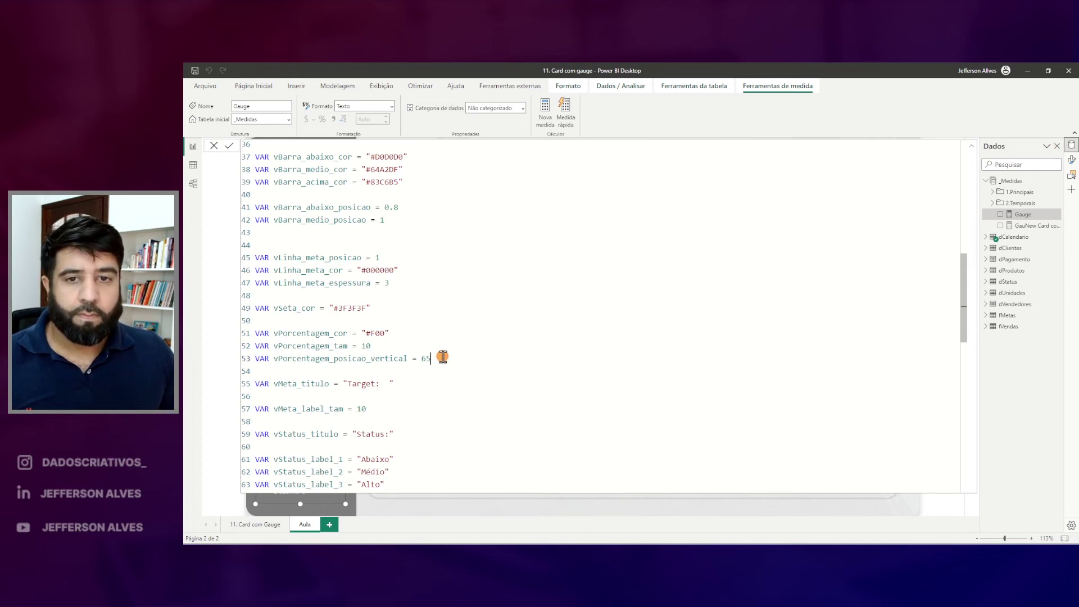
pyautogui.press('Return')
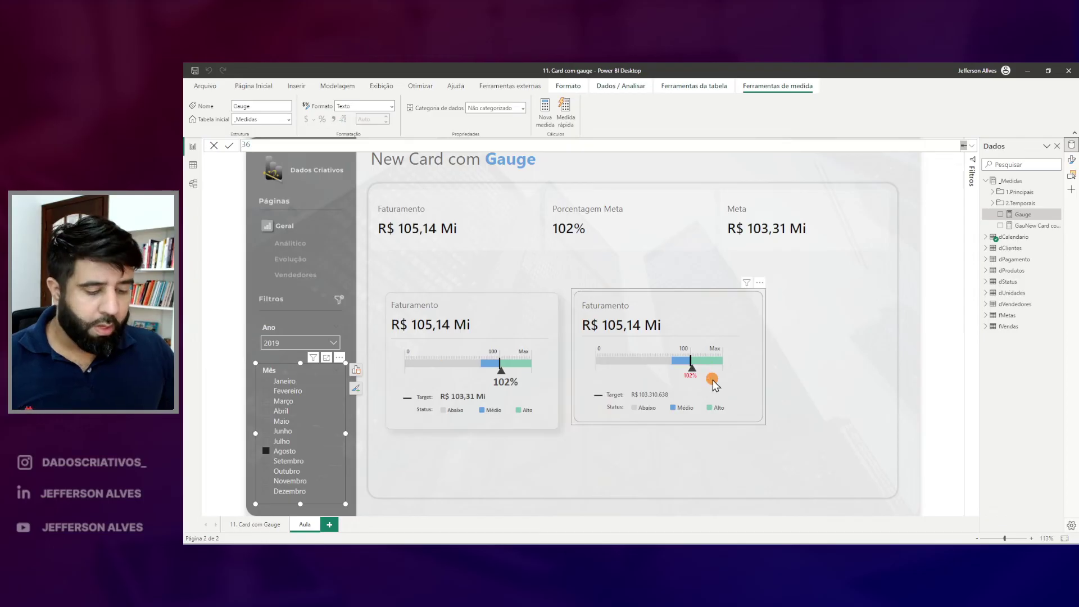
# - Copy the vSeta_cor value 3F3F3F into vPorcentagem_cor and set vPorcentagem_tam to 20
pyautogui.hotkey('ctrl', 'j')
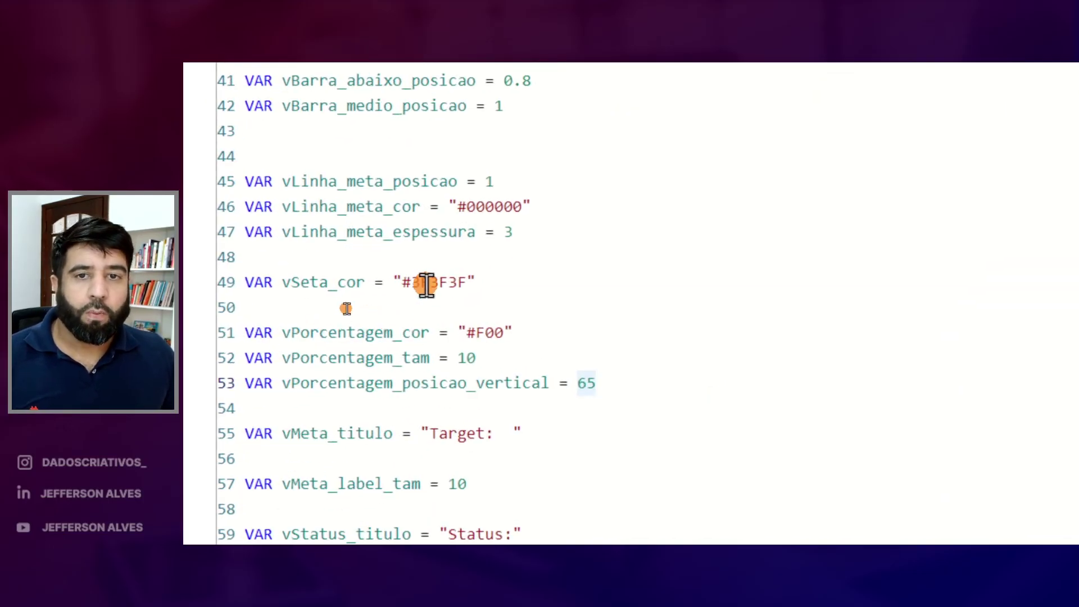
pyautogui.doubleClick(353, 306)
pyautogui.hotkey('ctrl', 'c')
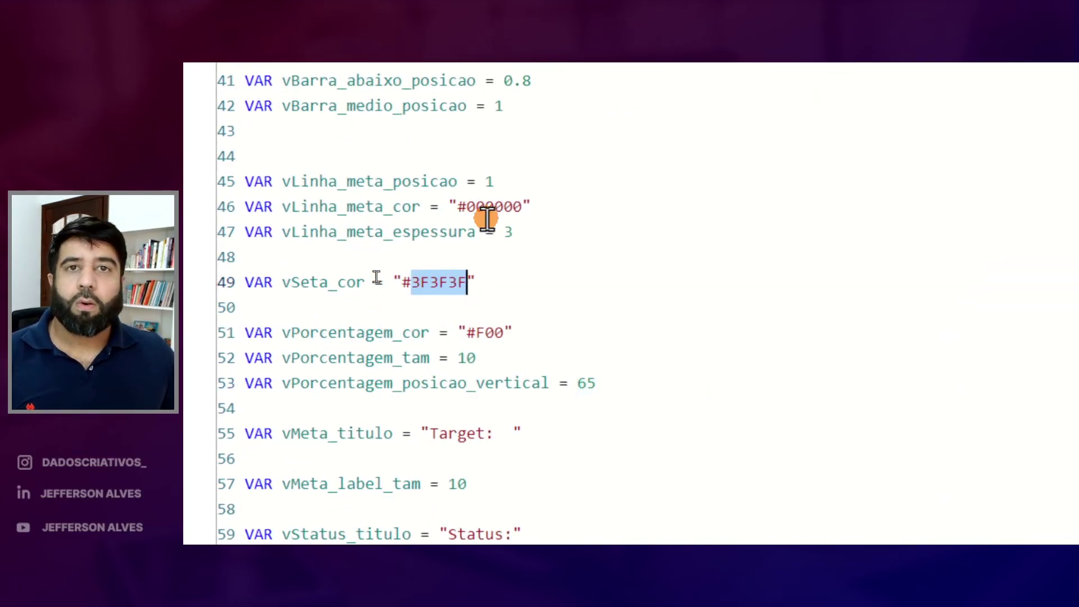
pyautogui.doubleClick(479, 332)
pyautogui.hotkey('ctrl', 'v')
pyautogui.doubleClick(438, 282)
pyautogui.doubleClick(506, 333)
pyautogui.doubleClick(466, 358)
pyautogui.write('20')
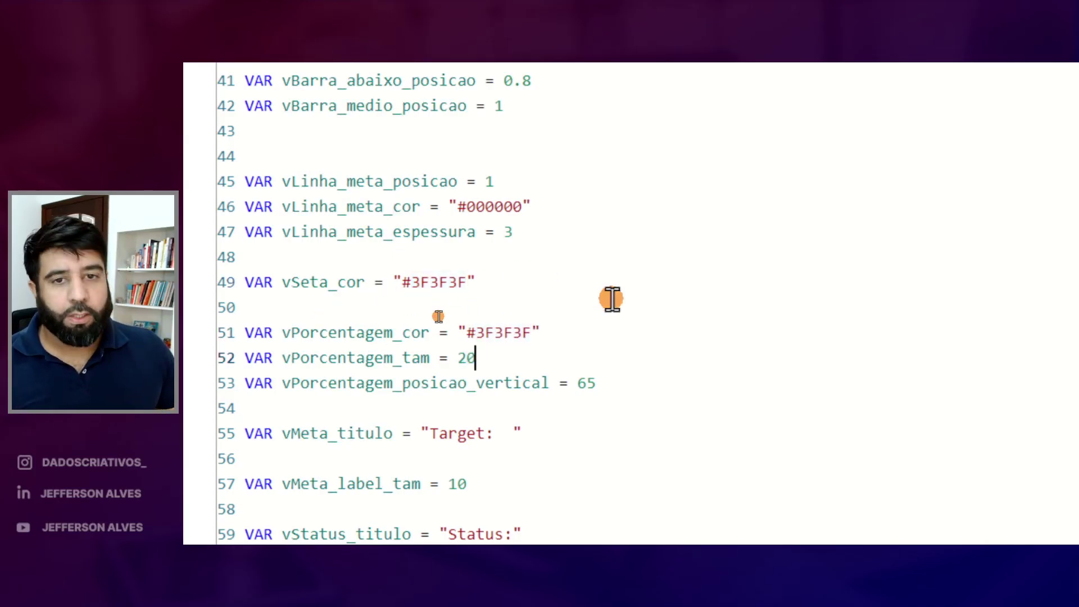
# - Try vPorcentagem_posicao_vertical at 70, set it back to 75, and check the percentage label on the gauge card
pyautogui.doubleClick(586, 383)
pyautogui.write('70')
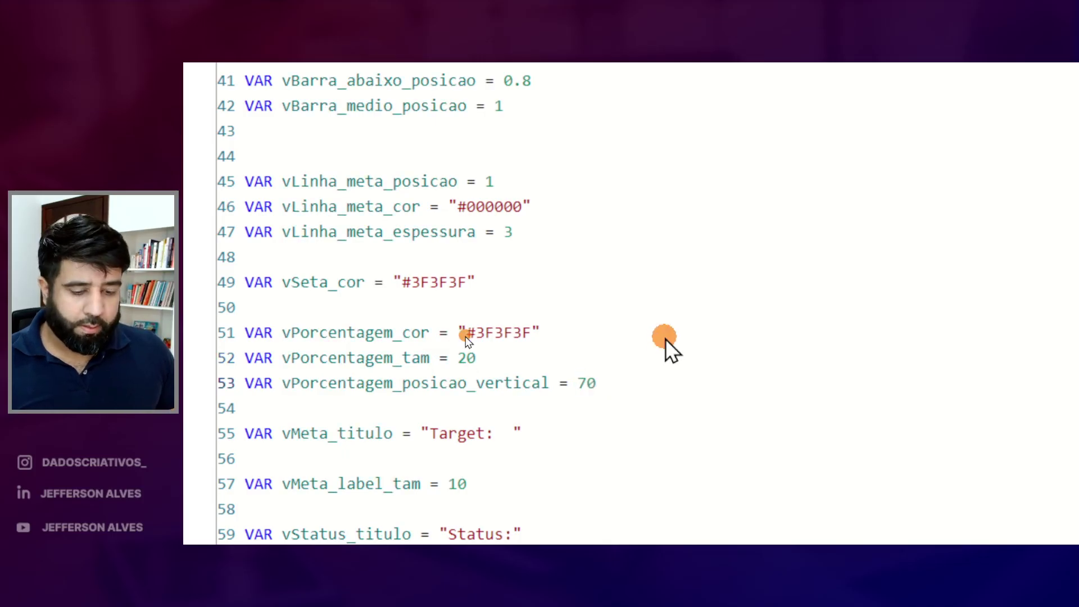
pyautogui.press('Return')
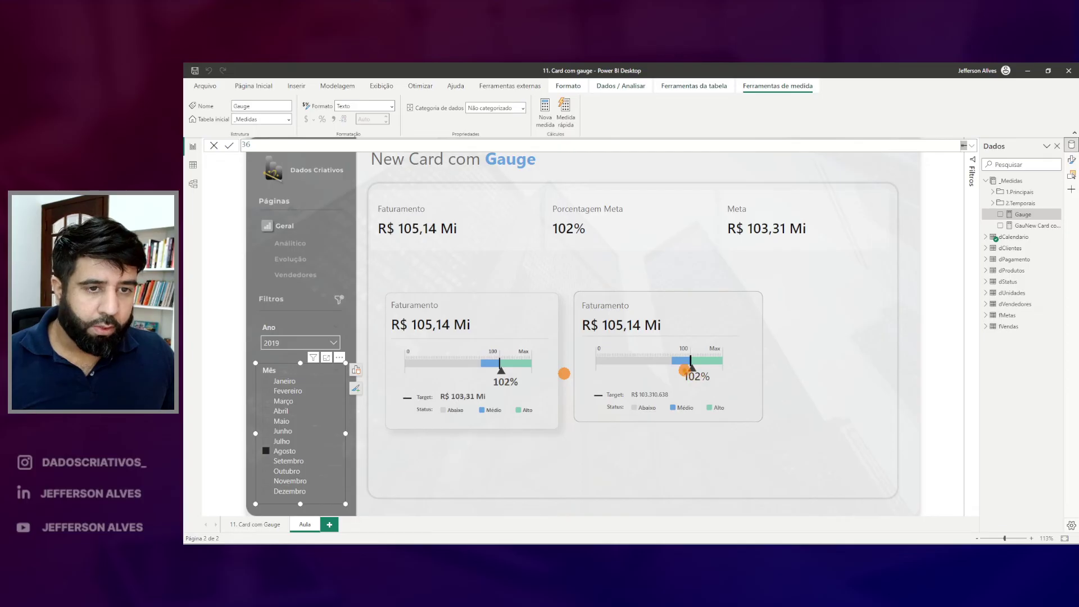
pyautogui.moveTo(683, 370); pyautogui.dragTo(712, 384)
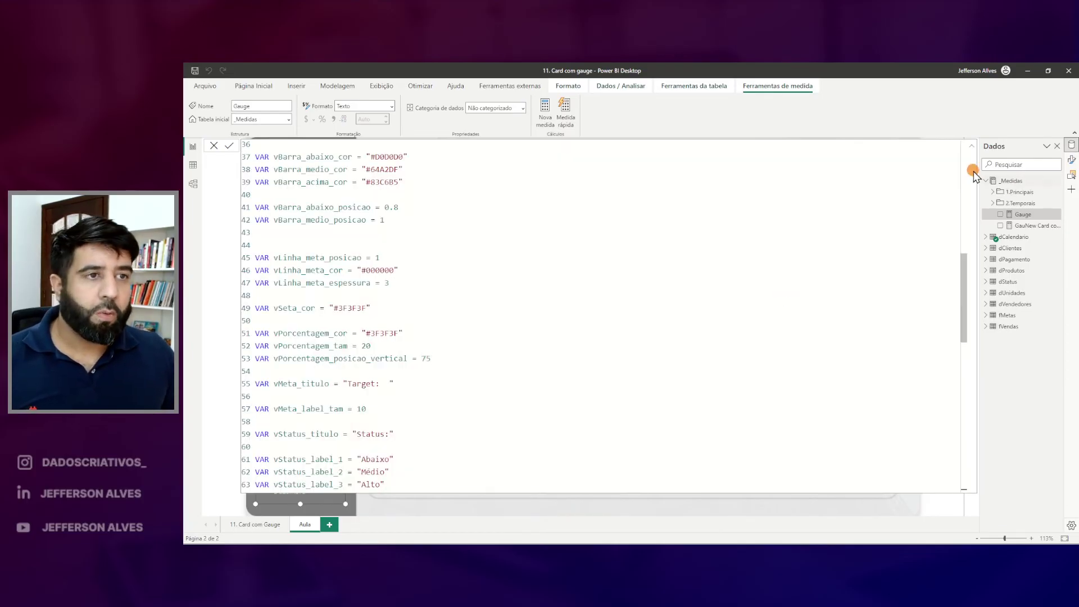
pyautogui.click(972, 151)
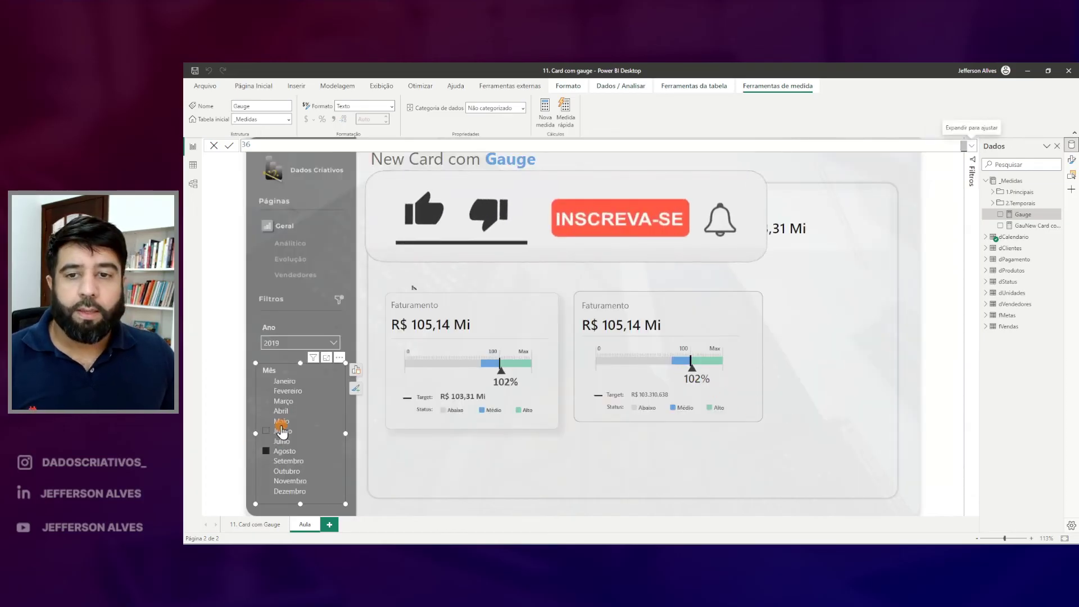
# - Filter the page by Março and by Junho to compare the gauge cards, and review the Gauge measure's variables
pyautogui.click(283, 400)
pyautogui.click(283, 430)
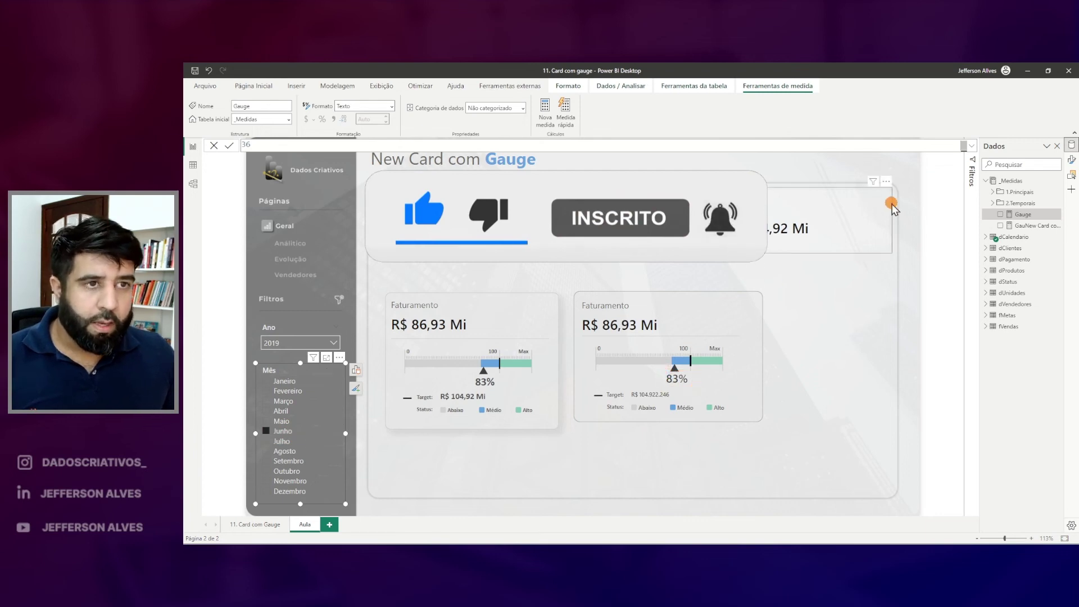
pyautogui.click(924, 152)
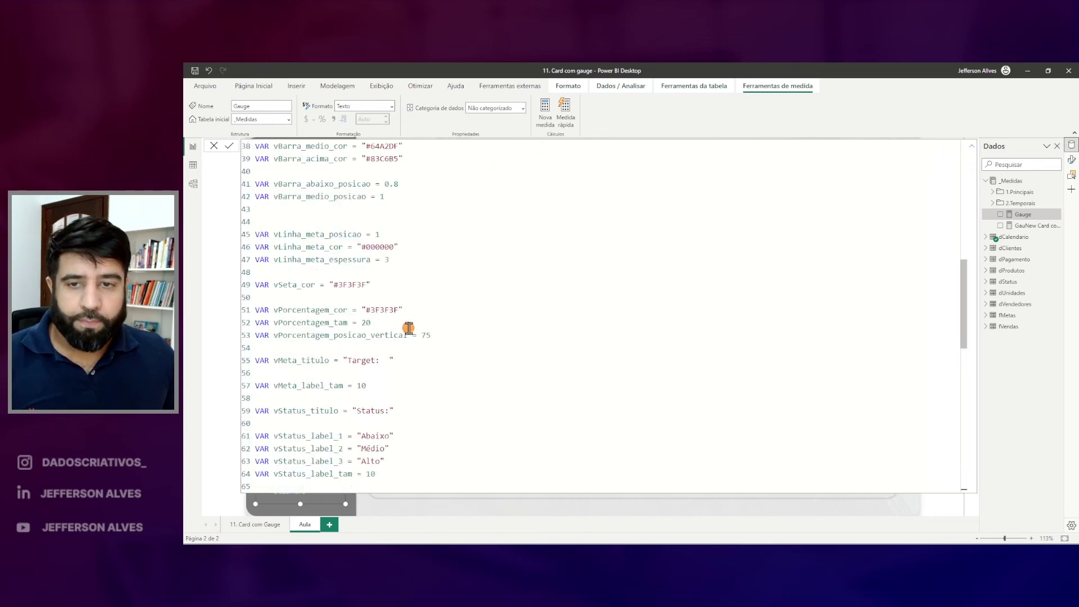
pyautogui.click(972, 146)
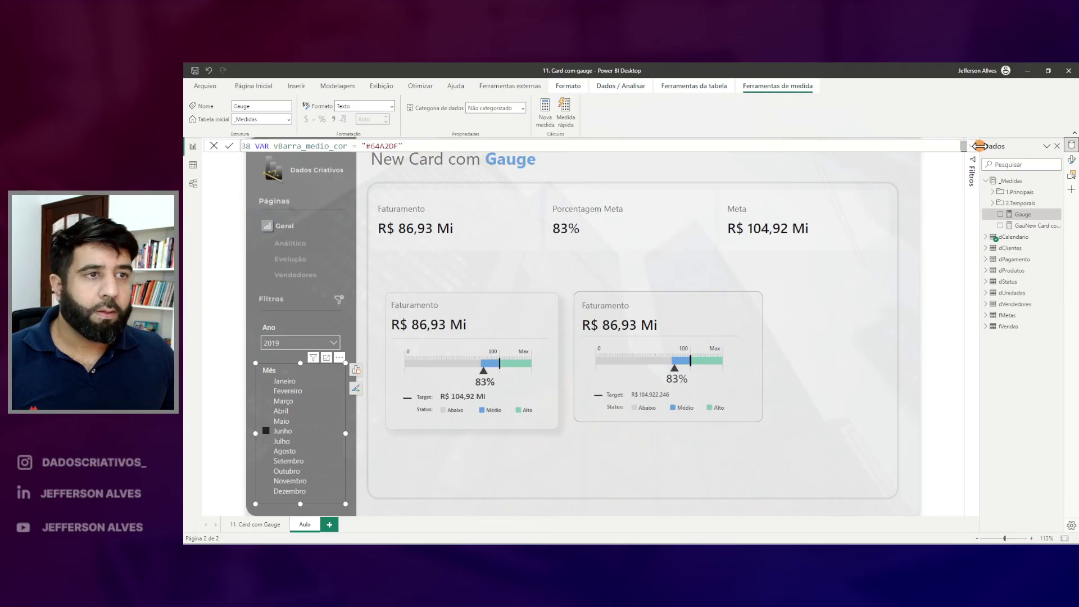
# - Change the vMeta_titulo text in the Gauge measure to "Meta: " with a single trailing space, and apply it
pyautogui.click(978, 146)
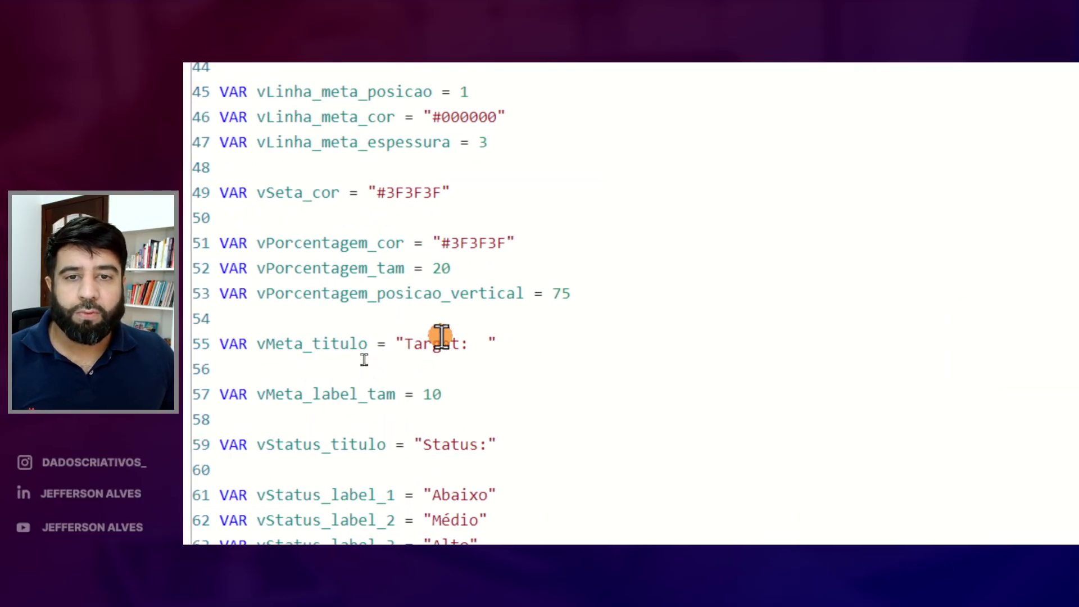
pyautogui.moveTo(468, 344); pyautogui.dragTo(414, 343)
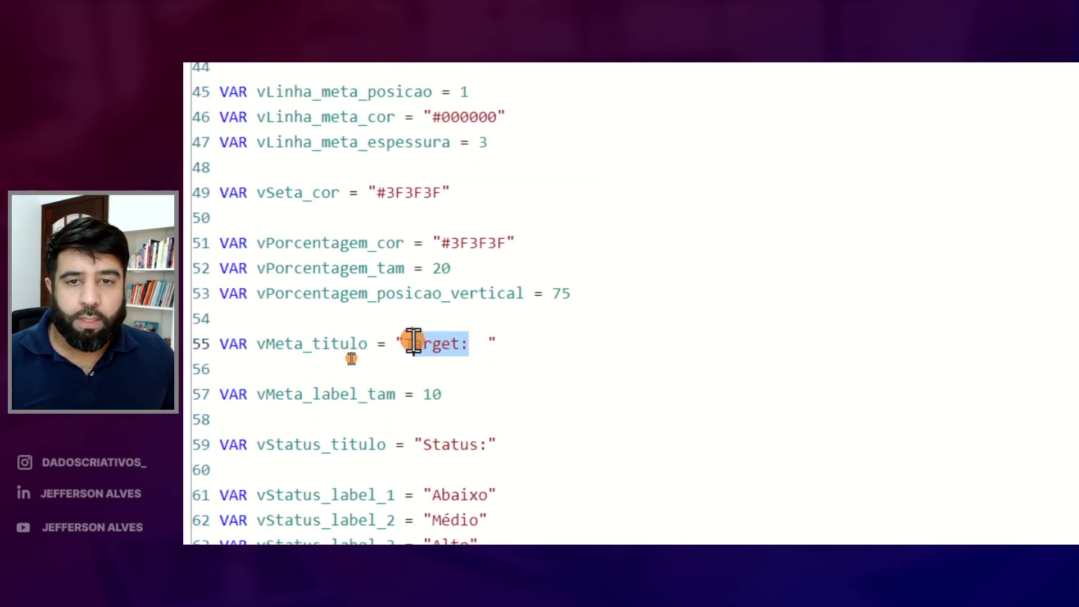
pyautogui.press('BackSpace')
pyautogui.press('BackSpace')
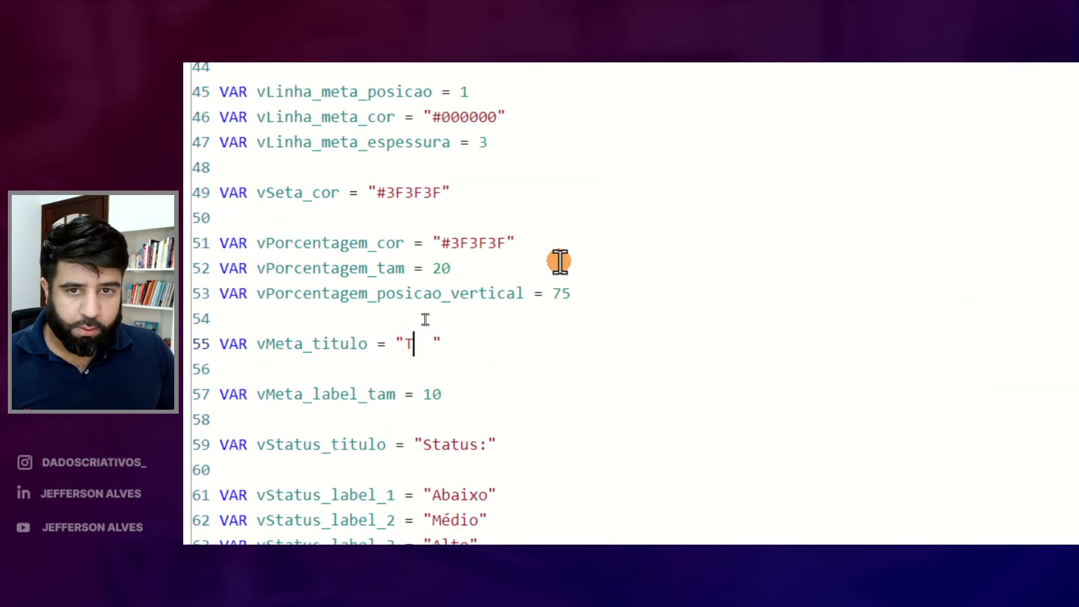
pyautogui.write('Meta:')
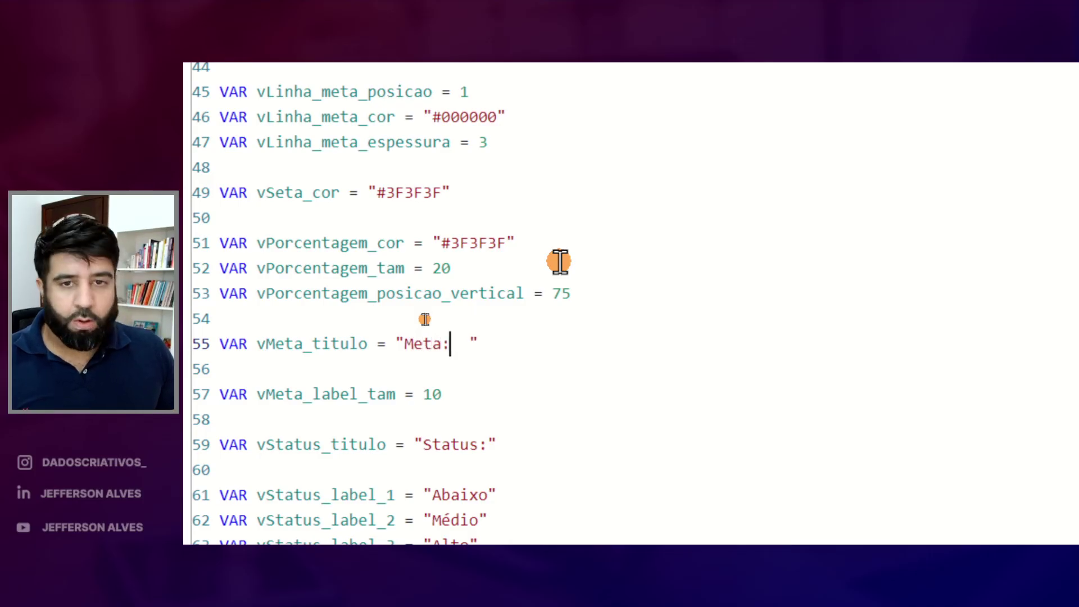
pyautogui.press('Delete')
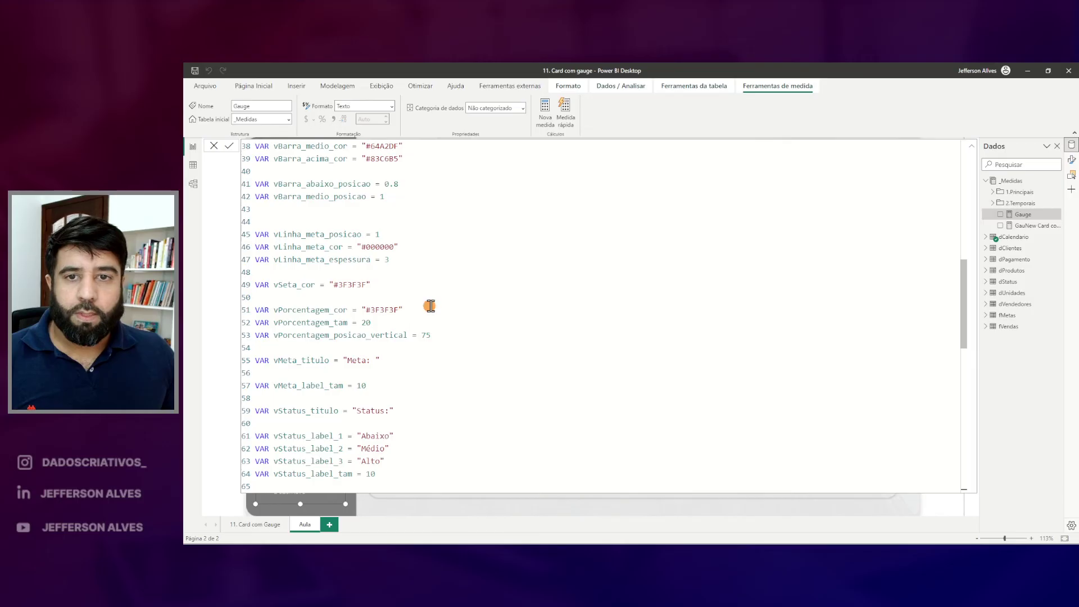
pyautogui.click(386, 364)
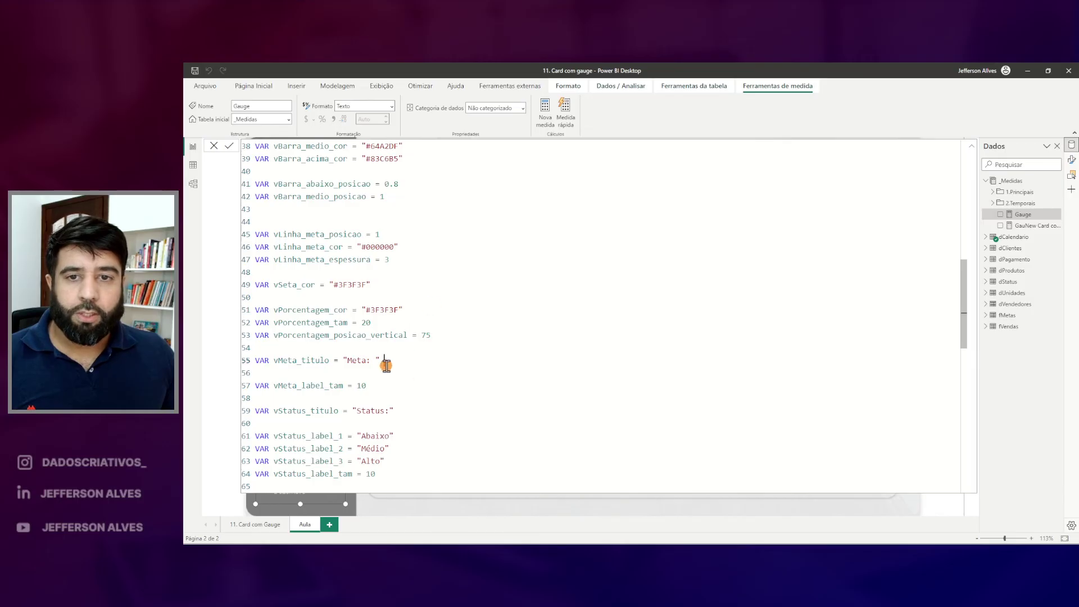
pyautogui.press('Return')
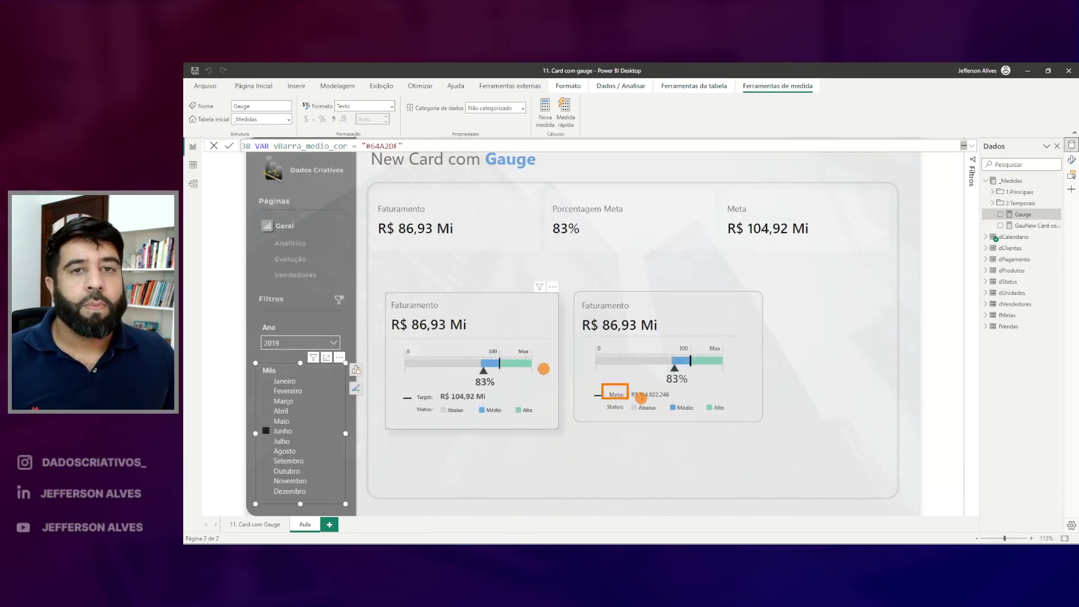
# - Review the vMeta_label_tam variable and compare the target value labels on the two gauge cards
pyautogui.click(971, 146)
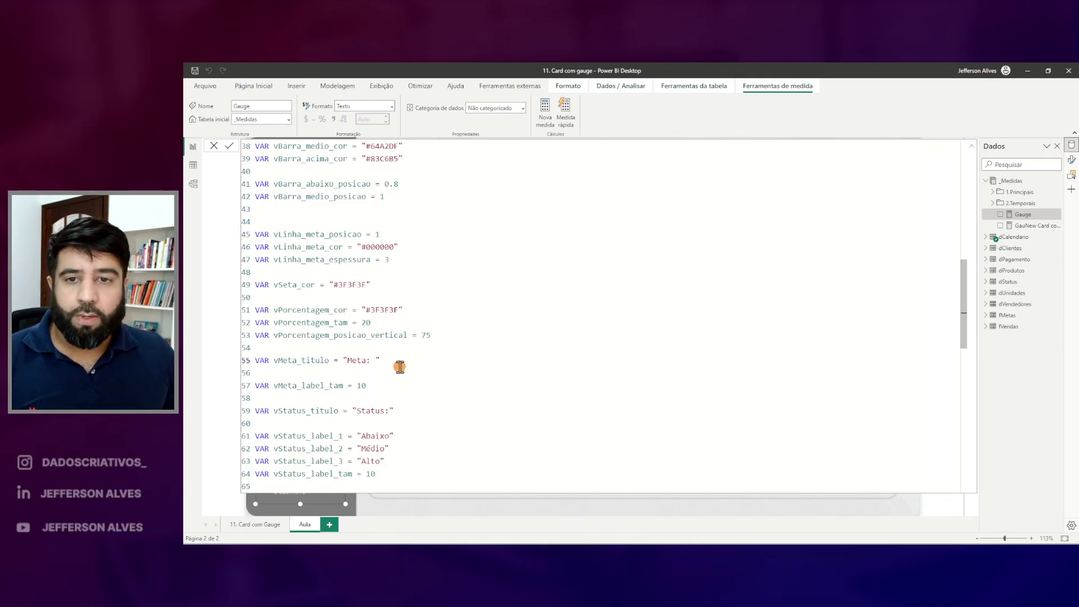
pyautogui.moveTo(262, 384); pyautogui.dragTo(375, 393)
pyautogui.click(972, 146)
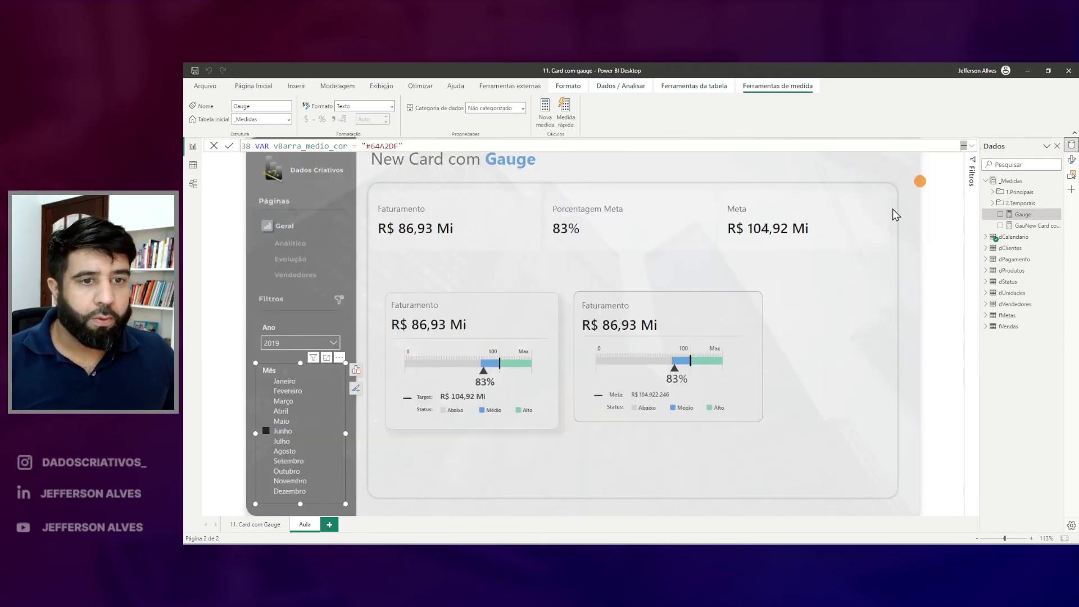
pyautogui.moveTo(604, 385)
pyautogui.mouseDown()
pyautogui.moveTo(623, 400)
pyautogui.moveTo(676, 403)
pyautogui.moveTo(649, 404)
pyautogui.moveTo(677, 390)
pyautogui.moveTo(683, 402)
pyautogui.mouseUp()
pyautogui.press('Escape')
pyautogui.press('Escape')
pyautogui.moveTo(435, 383); pyautogui.dragTo(494, 409)
pyautogui.press('Escape')
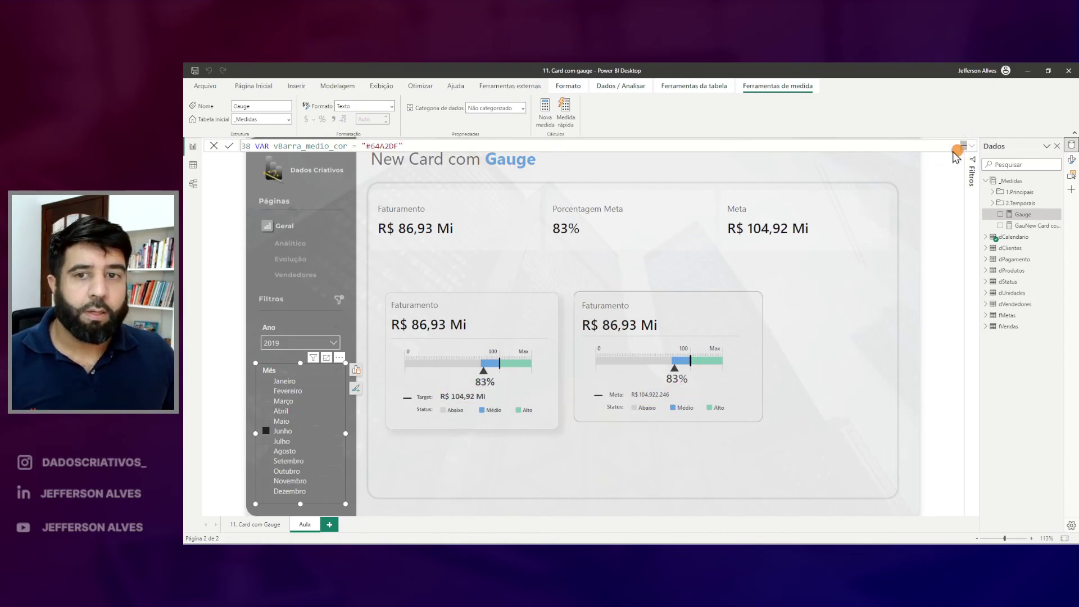
# - Set the vMeta_label_tam variable to 15 and apply the Gauge measure
pyautogui.click(964, 146)
pyautogui.scroll(-1, 378, 340)
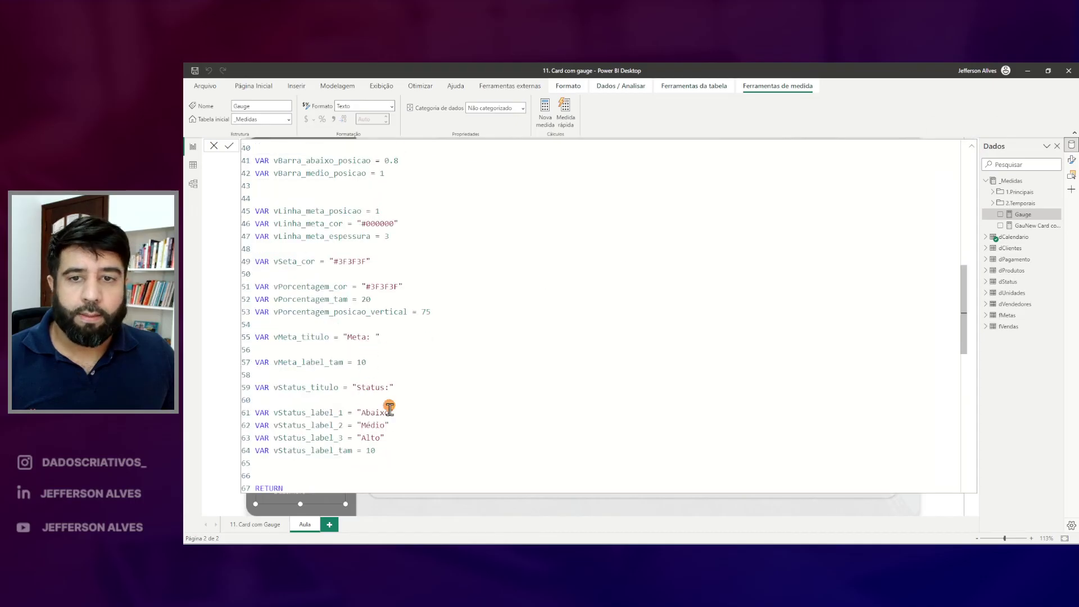
pyautogui.doubleClick(361, 362)
pyautogui.write('15')
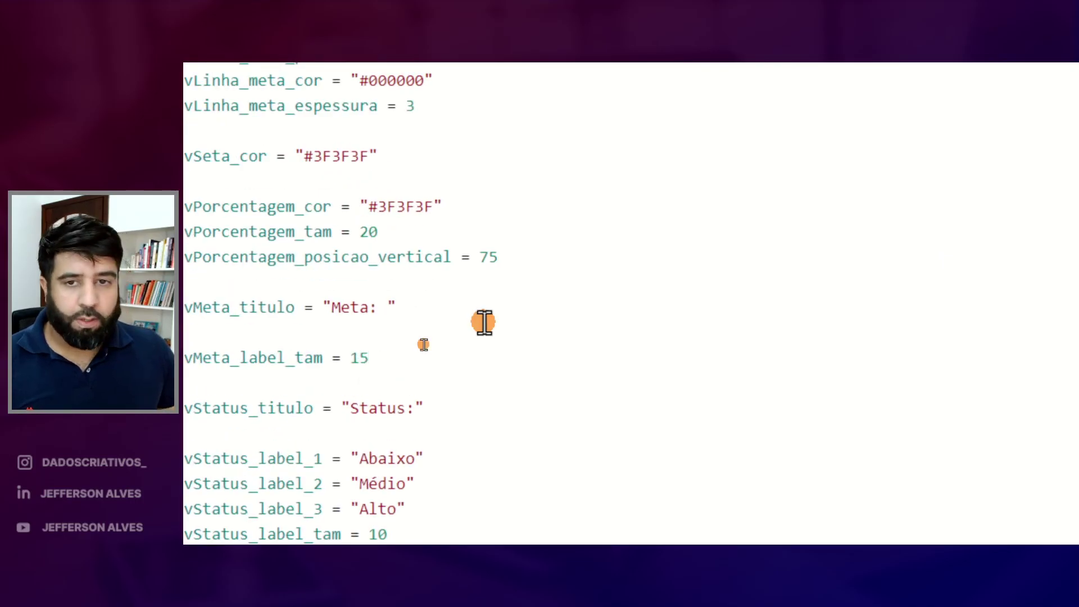
pyautogui.click(972, 146)
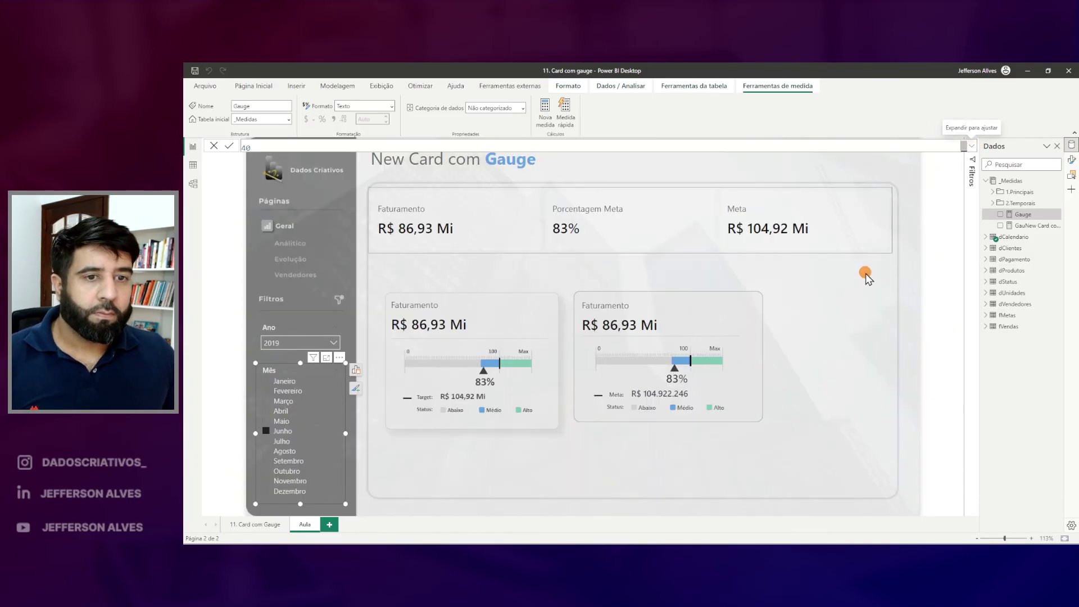
# - Filter the page by Julho and compare the target value labels on the two gauge cards
pyautogui.moveTo(625, 384); pyautogui.dragTo(694, 402)
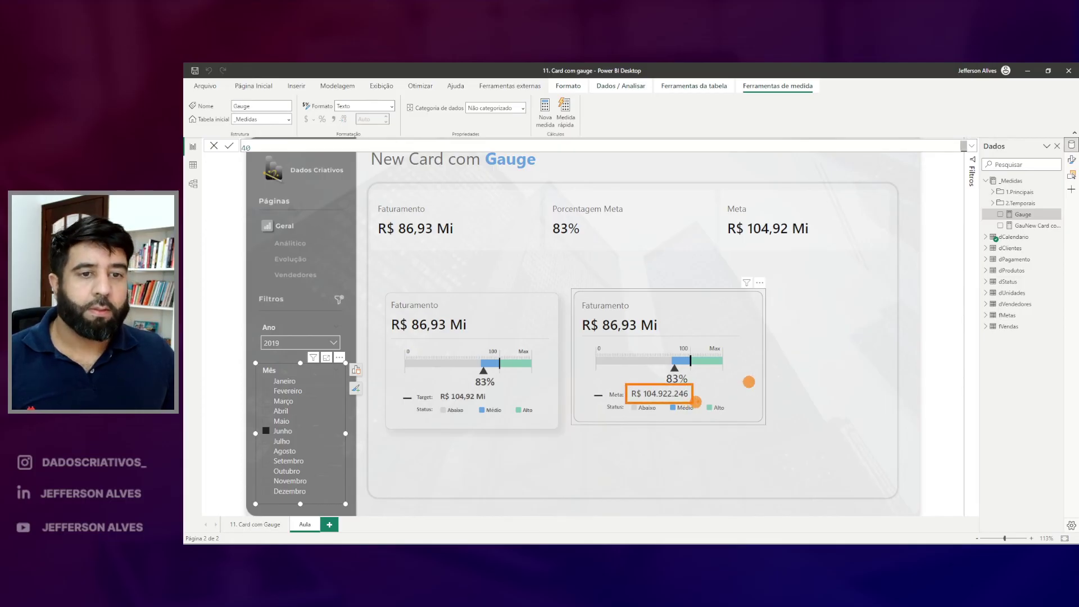
pyautogui.click(281, 413)
pyautogui.click(282, 441)
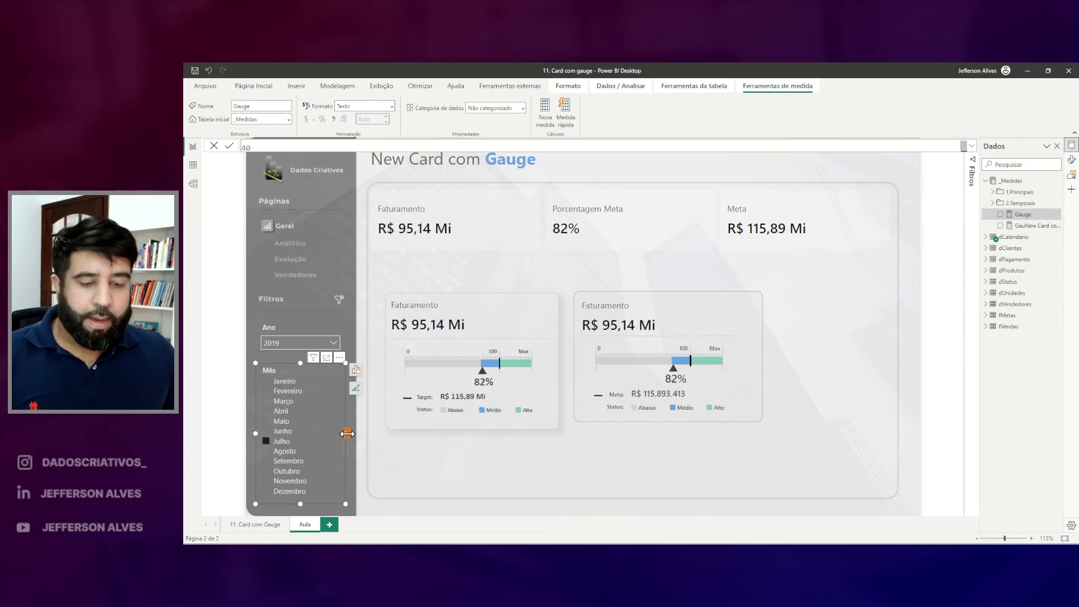
pyautogui.moveTo(628, 385)
pyautogui.mouseDown()
pyautogui.moveTo(657, 403)
pyautogui.moveTo(692, 403)
pyautogui.mouseUp()
pyautogui.moveTo(436, 385)
pyautogui.mouseDown()
pyautogui.moveTo(460, 401)
pyautogui.moveTo(505, 402)
pyautogui.mouseUp()
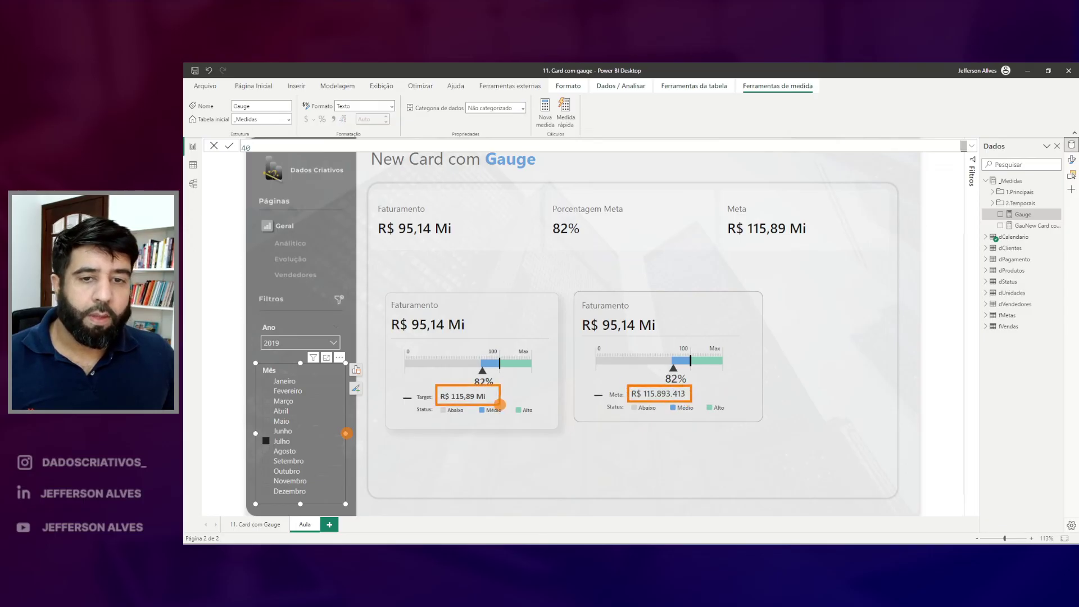
pyautogui.press('Escape')
# - Review the FORMAT expression of vValor_meta_formatado in the Gauge measure, which controls how the target value is displayed
pyautogui.click(972, 145)
pyautogui.scroll(8, 427, 320)
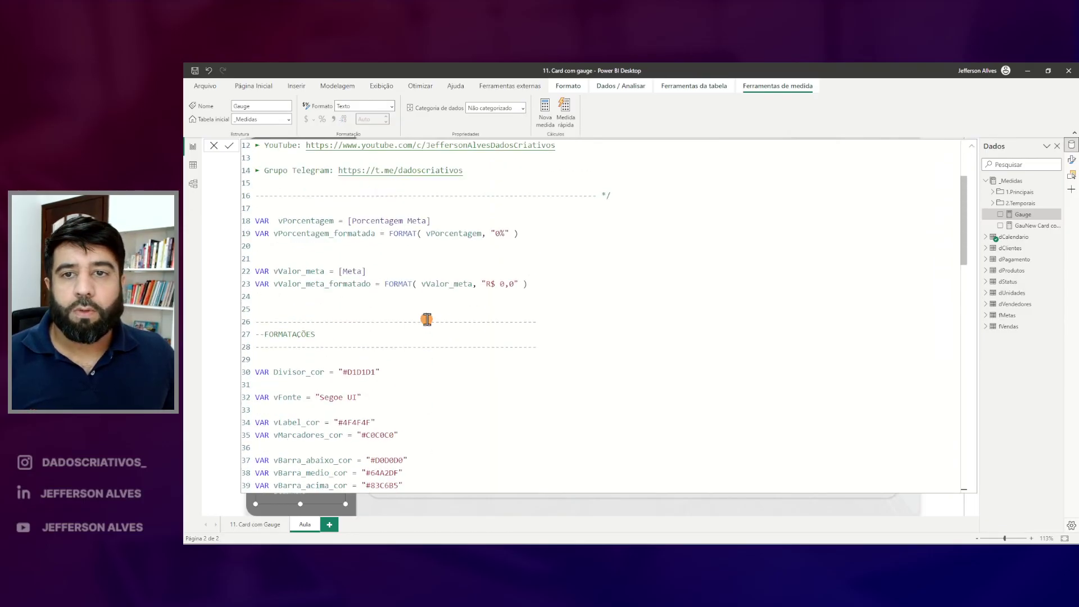
pyautogui.moveTo(378, 321); pyautogui.dragTo(534, 343)
pyautogui.moveTo(265, 339); pyautogui.dragTo(370, 337)
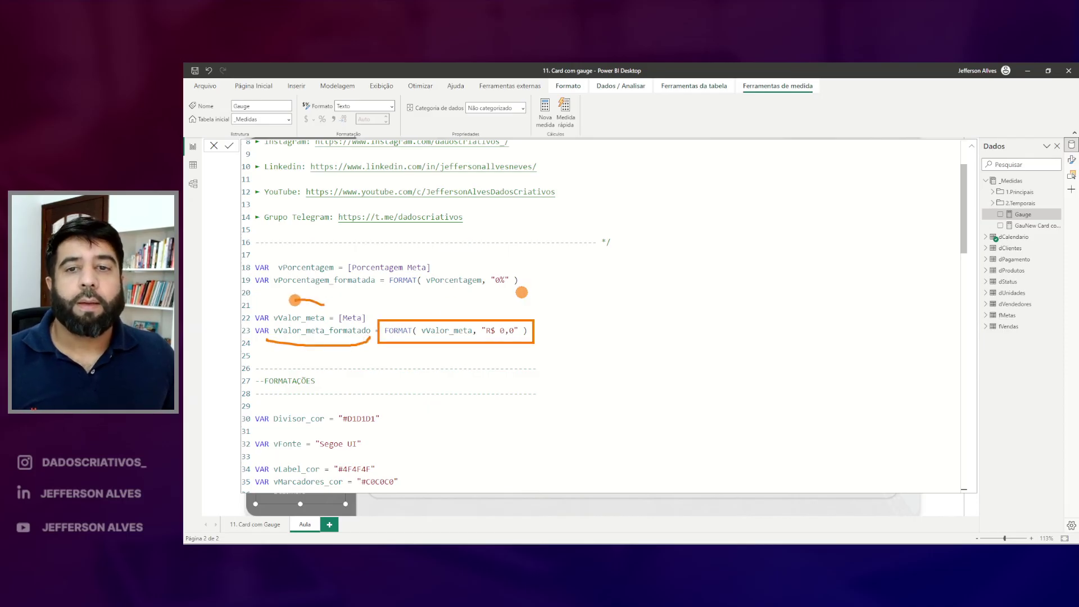
pyautogui.press('Escape')
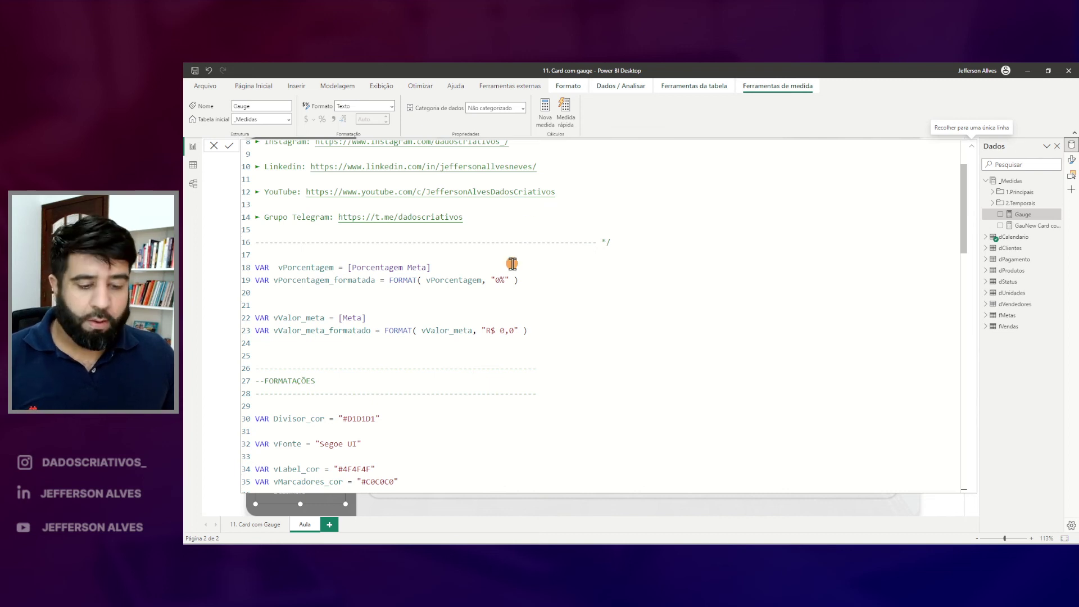
pyautogui.moveTo(377, 313)
pyautogui.mouseDown()
pyautogui.moveTo(522, 357)
pyautogui.moveTo(542, 350)
pyautogui.mouseUp()
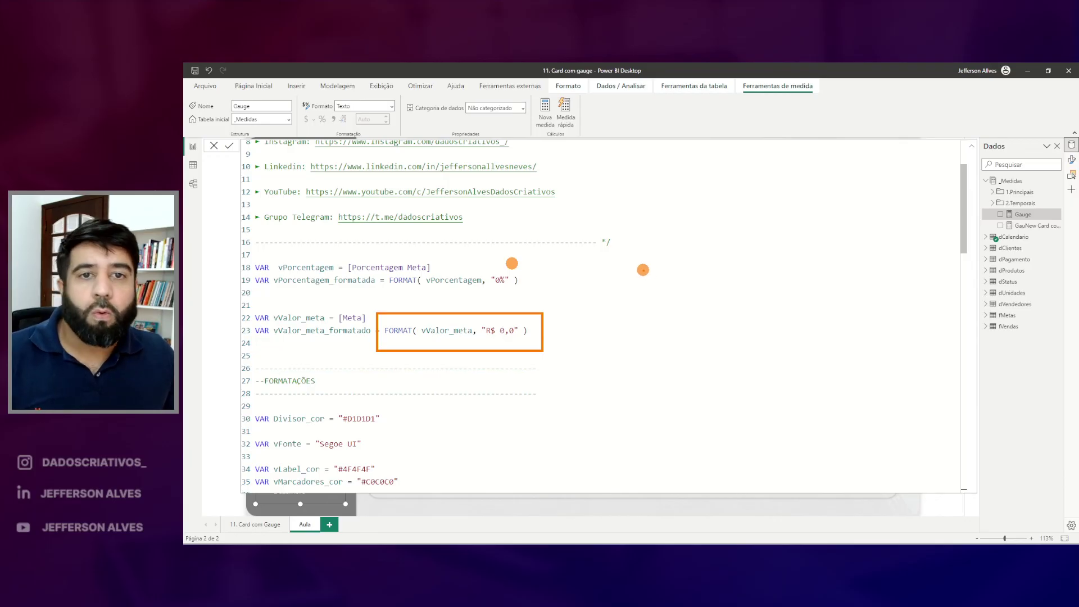
pyautogui.scroll(3, 783, 212)
pyautogui.click(971, 146)
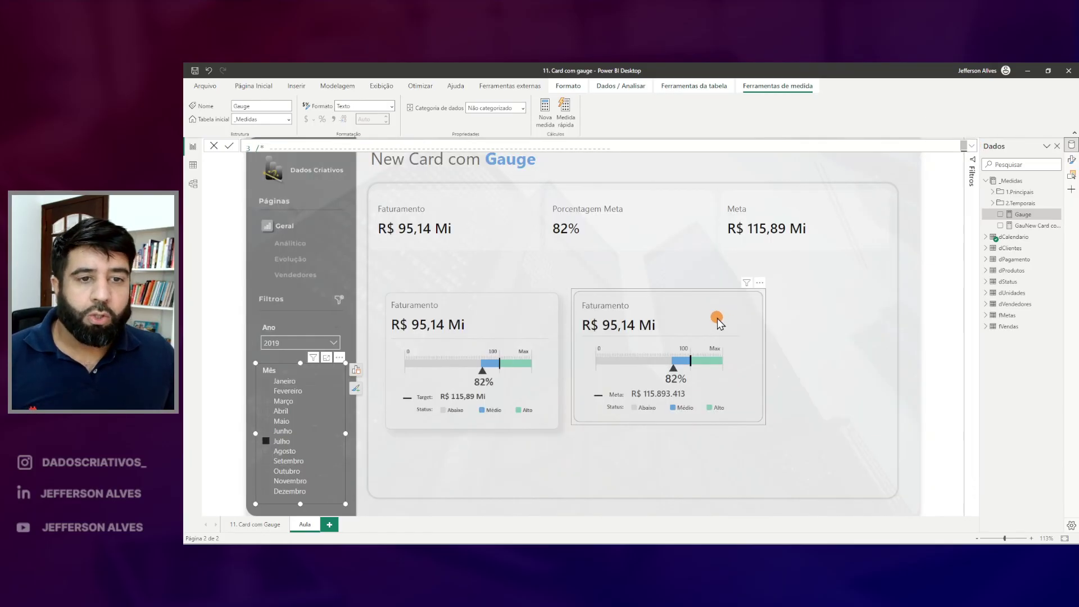
# - Review the vStatus_titulo variable in the Gauge measure and match it to the status title on the gauge card
pyautogui.click(971, 146)
pyautogui.scroll(-13, 550, 274)
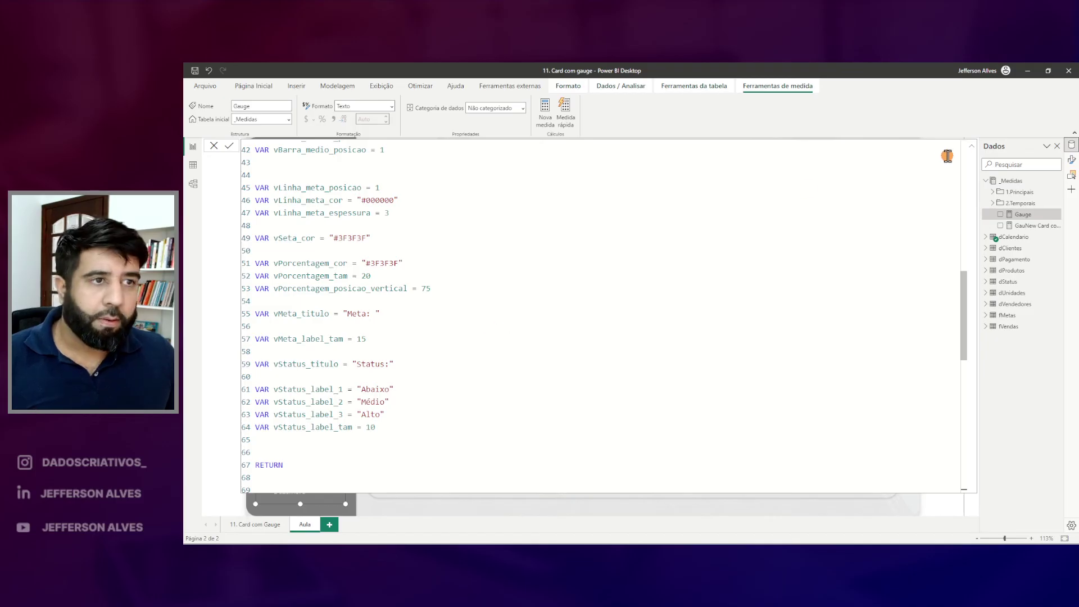
pyautogui.click(971, 146)
pyautogui.moveTo(602, 397); pyautogui.dragTo(626, 414)
pyautogui.click(972, 146)
pyautogui.scroll(-1, 434, 318)
pyautogui.moveTo(346, 327); pyautogui.dragTo(425, 351)
pyautogui.moveTo(264, 348)
pyautogui.mouseDown()
pyautogui.moveTo(337, 352)
pyautogui.moveTo(306, 318)
pyautogui.mouseUp()
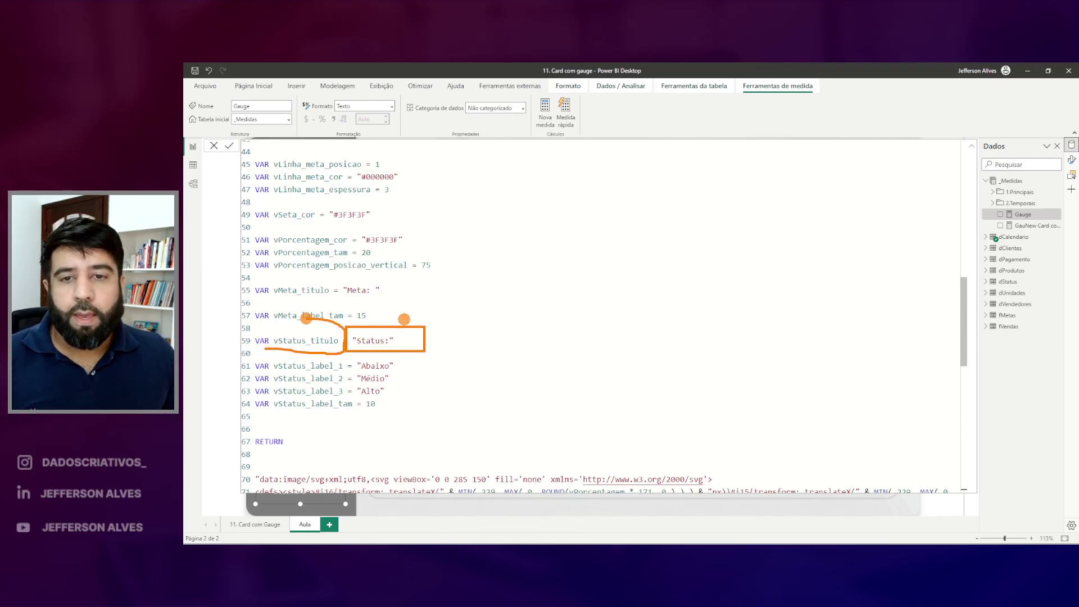
# - Review the vStatus_label_1, vStatus_label_2 and vStatus_label_3 variables and match them to the gauge card's status legend
pyautogui.moveTo(251, 352); pyautogui.dragTo(422, 406)
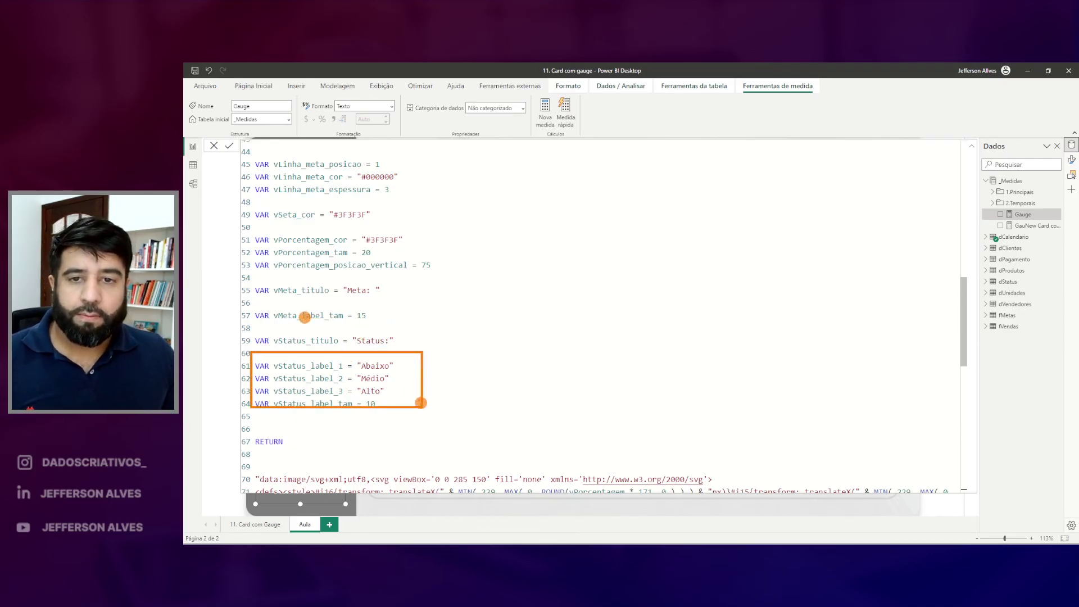
pyautogui.moveTo(376, 361)
pyautogui.mouseDown()
pyautogui.moveTo(406, 346)
pyautogui.moveTo(411, 376)
pyautogui.mouseUp()
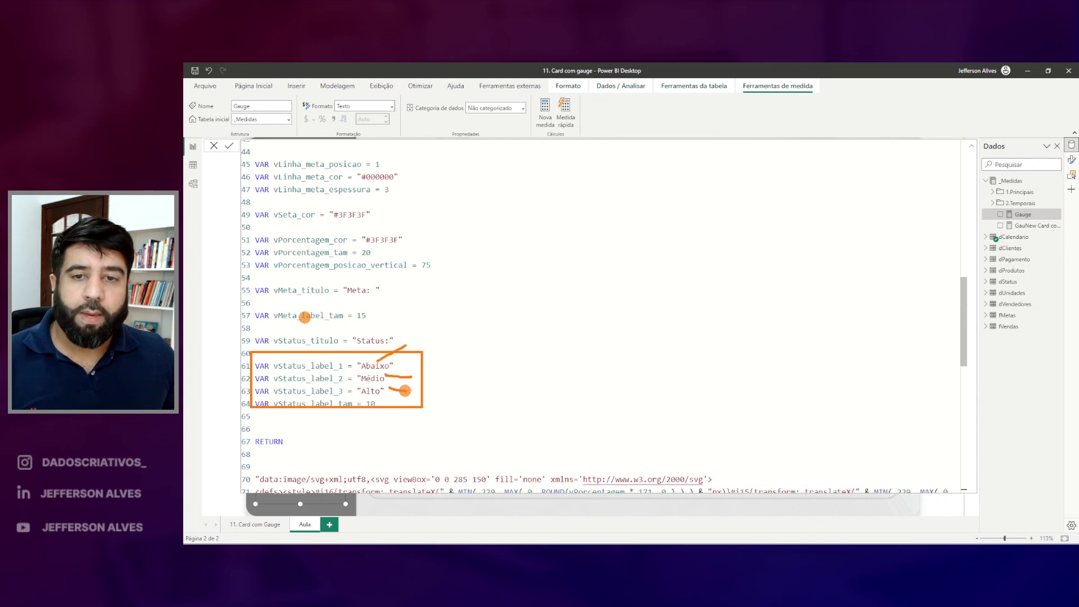
pyautogui.click(971, 146)
pyautogui.moveTo(655, 414)
pyautogui.mouseDown()
pyautogui.moveTo(635, 400)
pyautogui.moveTo(734, 413)
pyautogui.mouseUp()
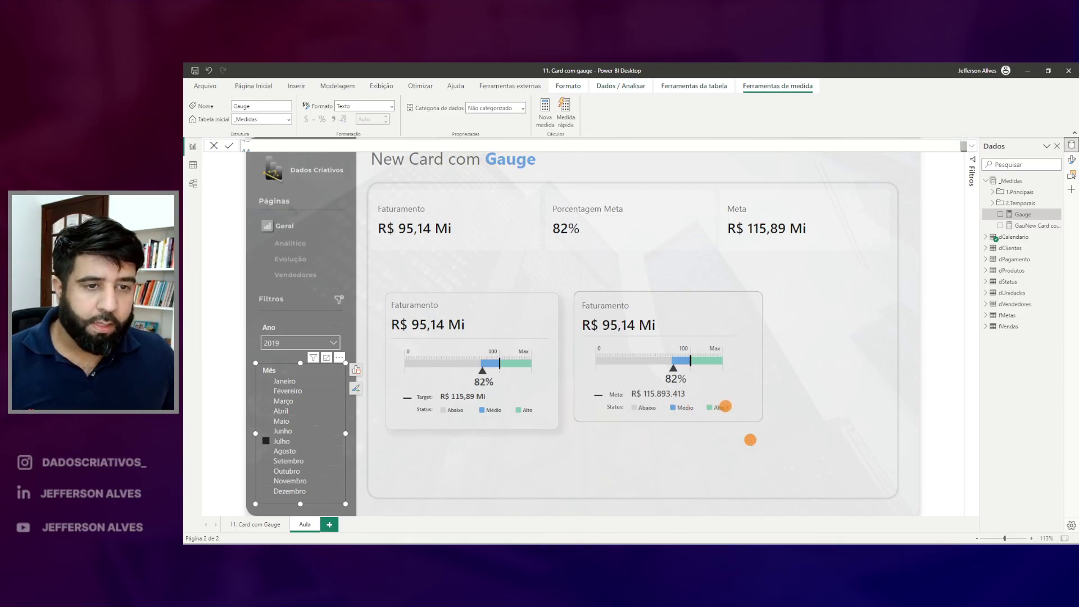
pyautogui.moveTo(712, 397); pyautogui.dragTo(736, 421)
pyautogui.moveTo(640, 400); pyautogui.dragTo(680, 425)
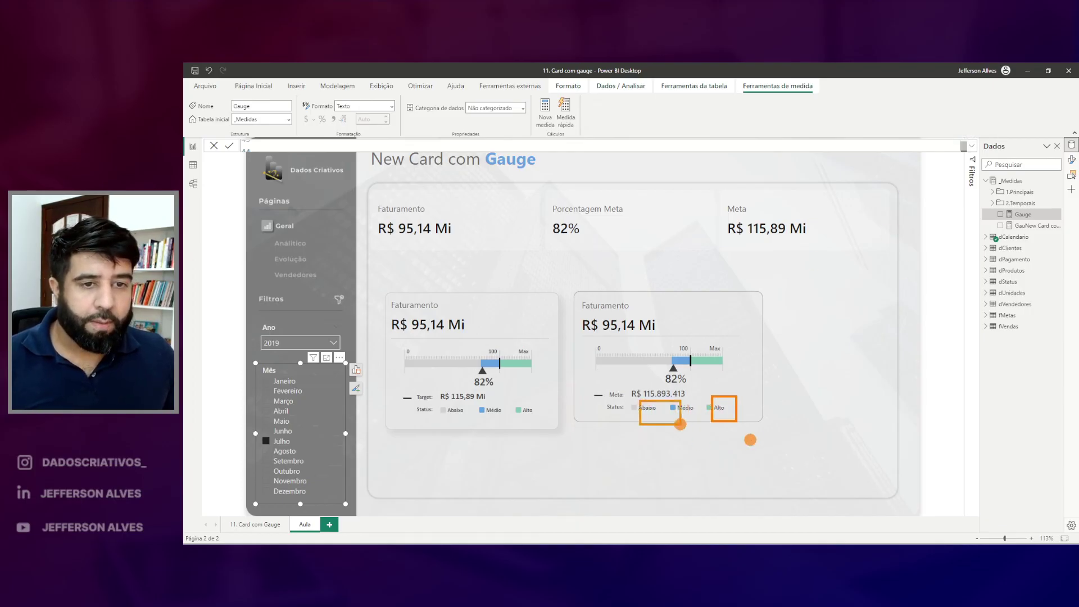
# - Try vStatus_label_1 as "Low", check the status legend on the gauge card, and set it back to "Abaixo"
pyautogui.click(972, 147)
pyautogui.doubleClick(368, 363)
pyautogui.write('Low')
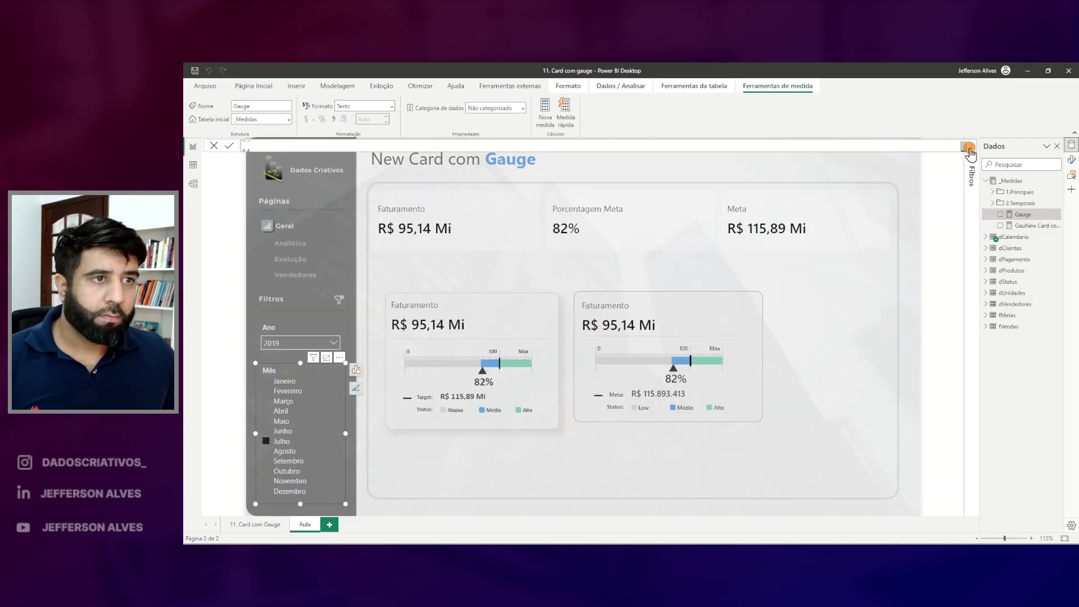
pyautogui.click(972, 147)
pyautogui.moveTo(631, 394); pyautogui.dragTo(665, 422)
pyautogui.click(972, 146)
pyautogui.doubleClick(371, 367)
pyautogui.write('Alto')
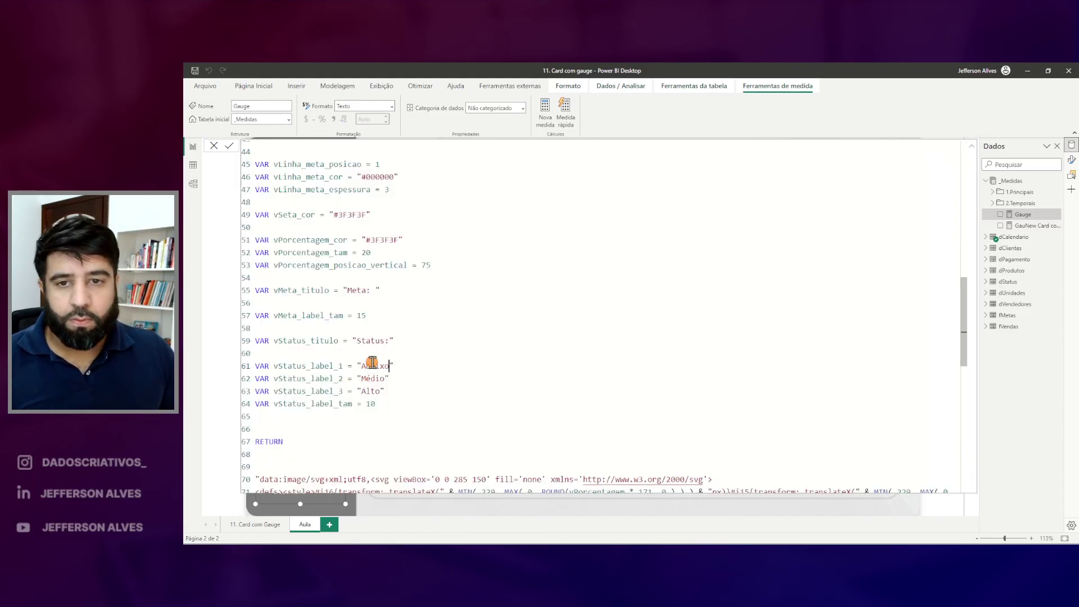
# - Try vStatus_label_tam at 5, check the legend text on the gauge card, set it back to 10 and apply the measure
pyautogui.moveTo(260, 356)
pyautogui.mouseDown()
pyautogui.moveTo(351, 395)
pyautogui.moveTo(397, 399)
pyautogui.mouseUp()
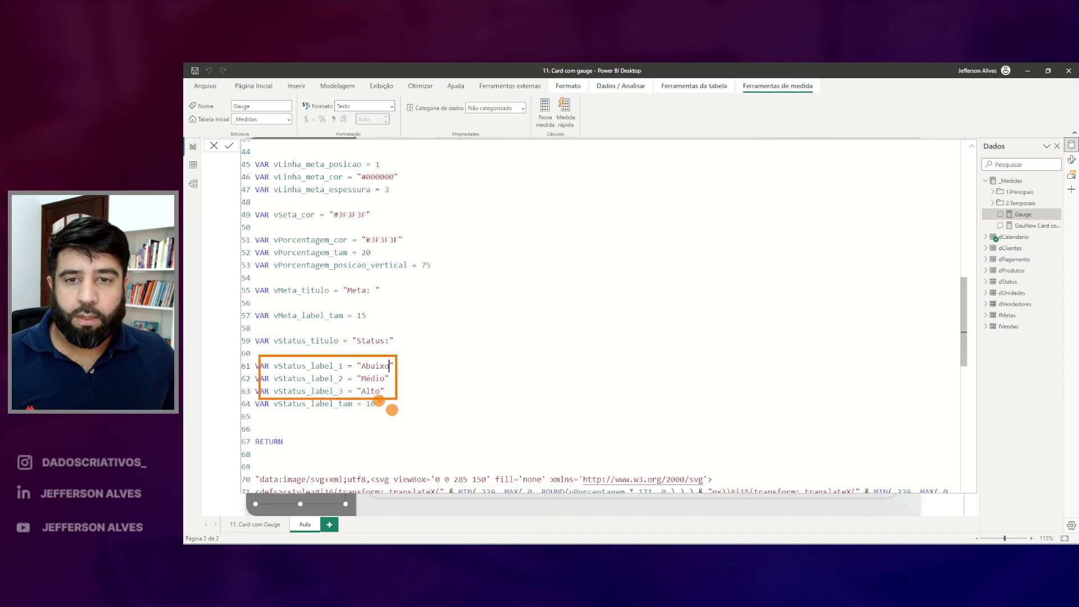
pyautogui.doubleClick(501, 399)
pyautogui.press('BackSpace')
pyautogui.write('5')
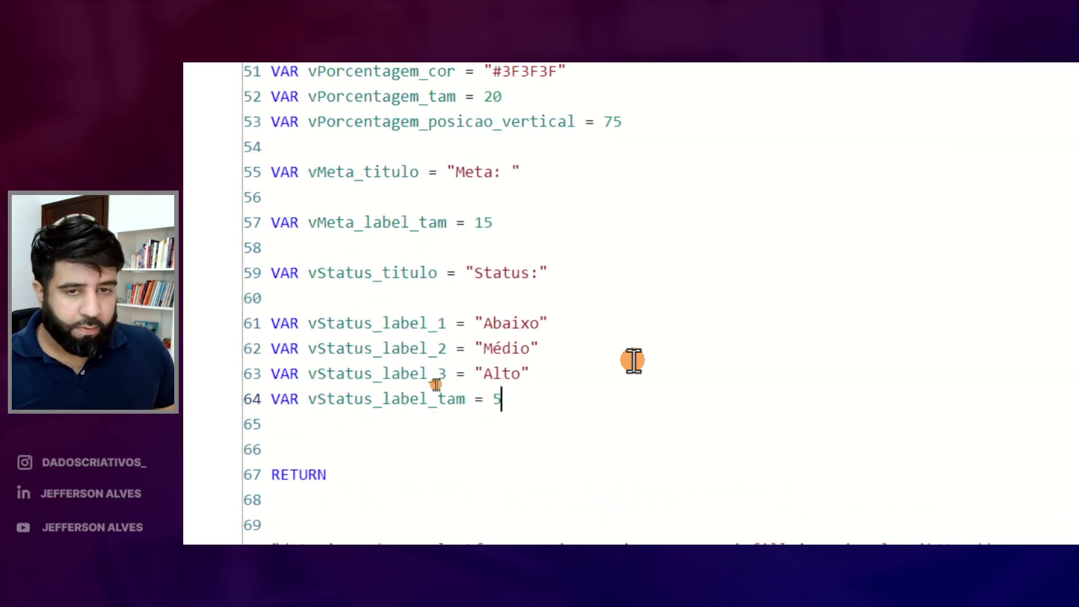
pyautogui.click(972, 147)
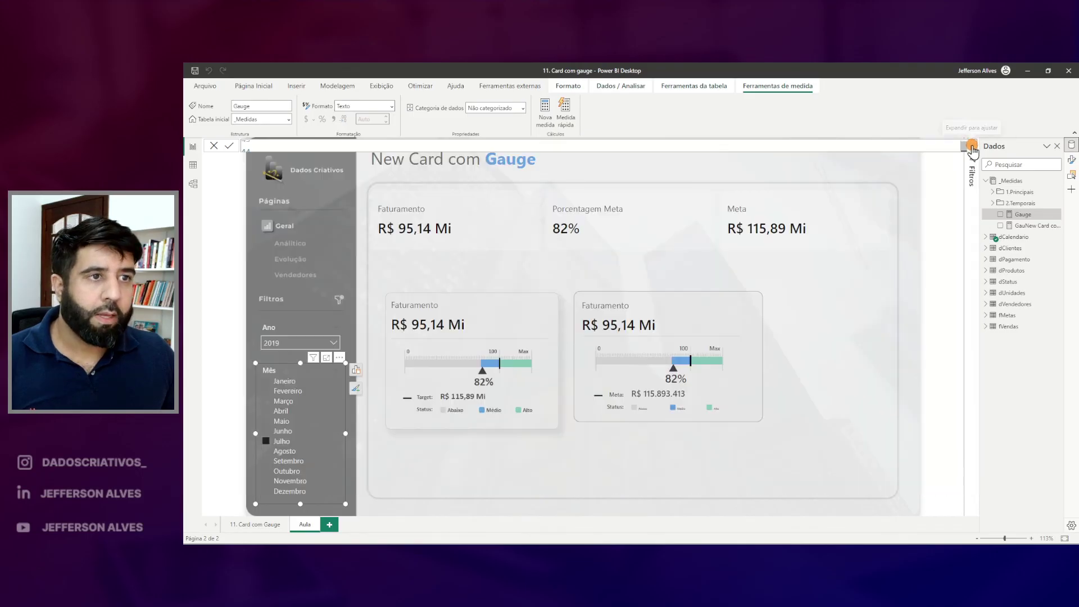
pyautogui.moveTo(636, 399); pyautogui.dragTo(741, 418)
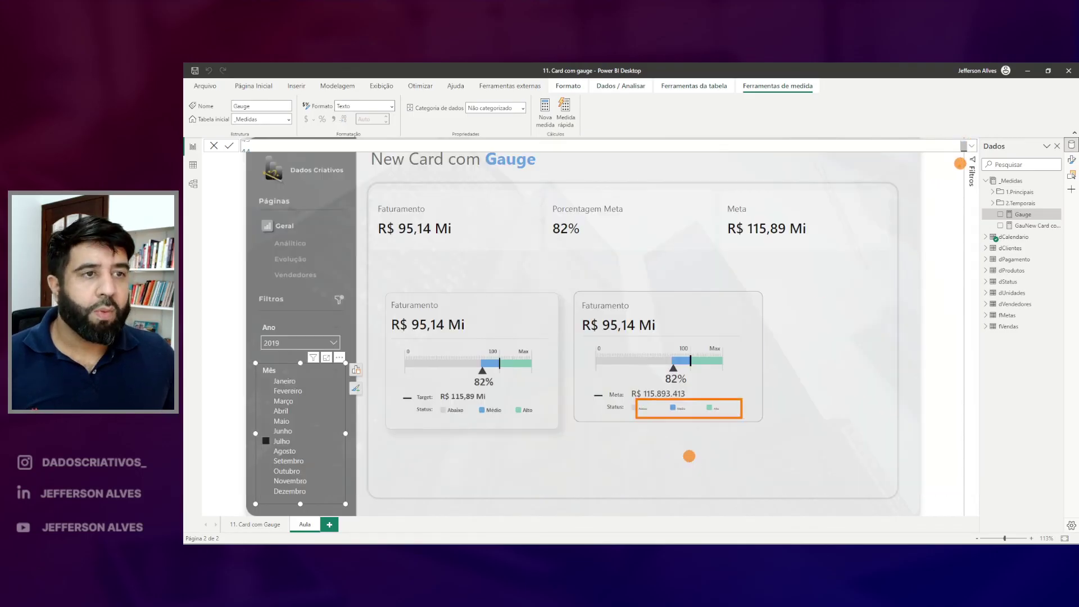
pyautogui.click(972, 145)
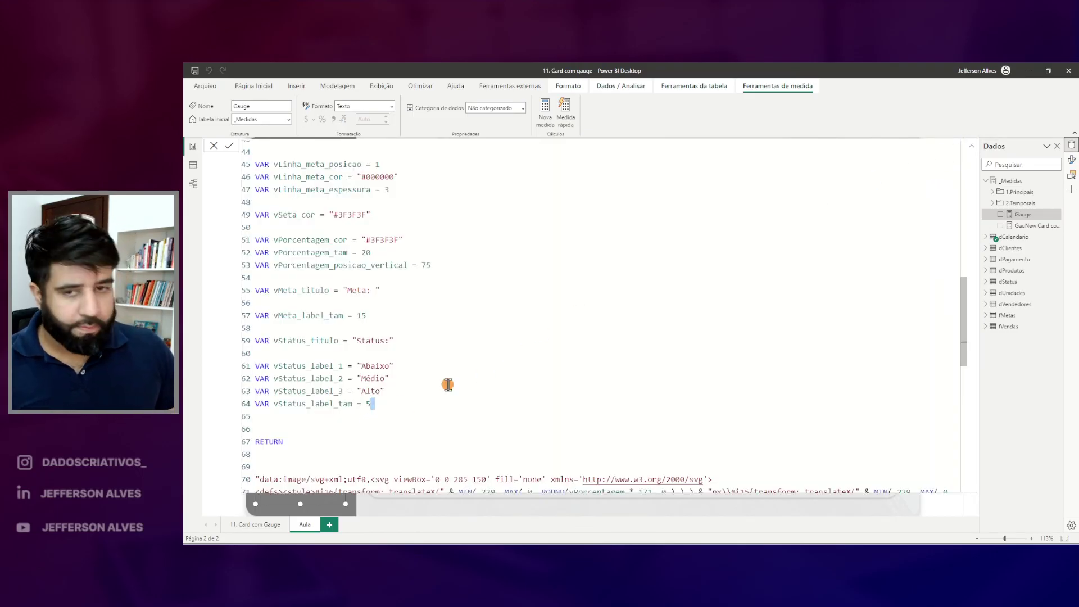
pyautogui.write('10')
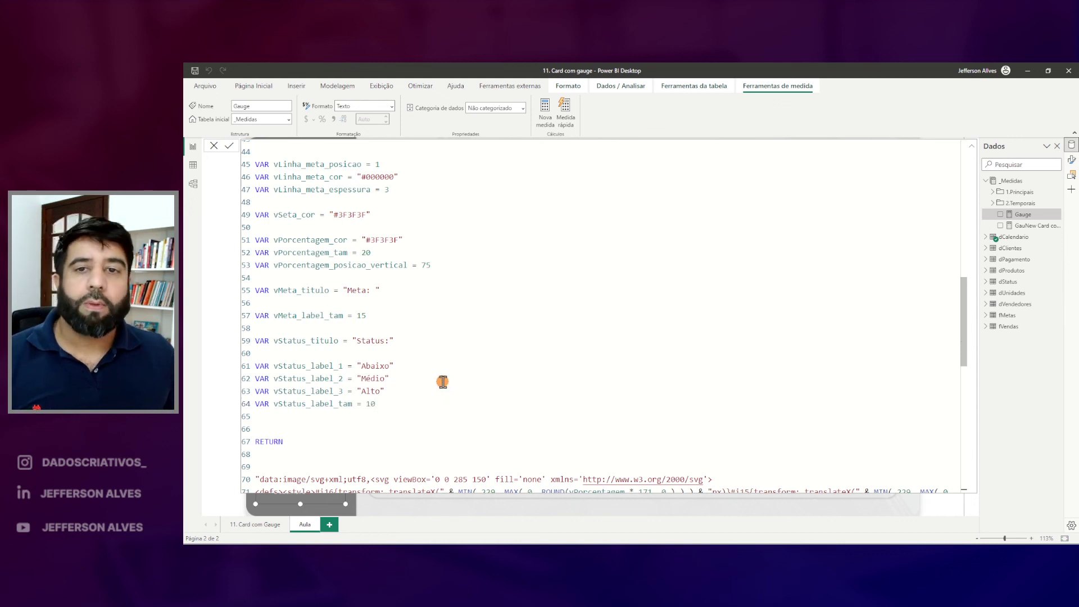
pyautogui.moveTo(268, 149); pyautogui.dragTo(481, 402)
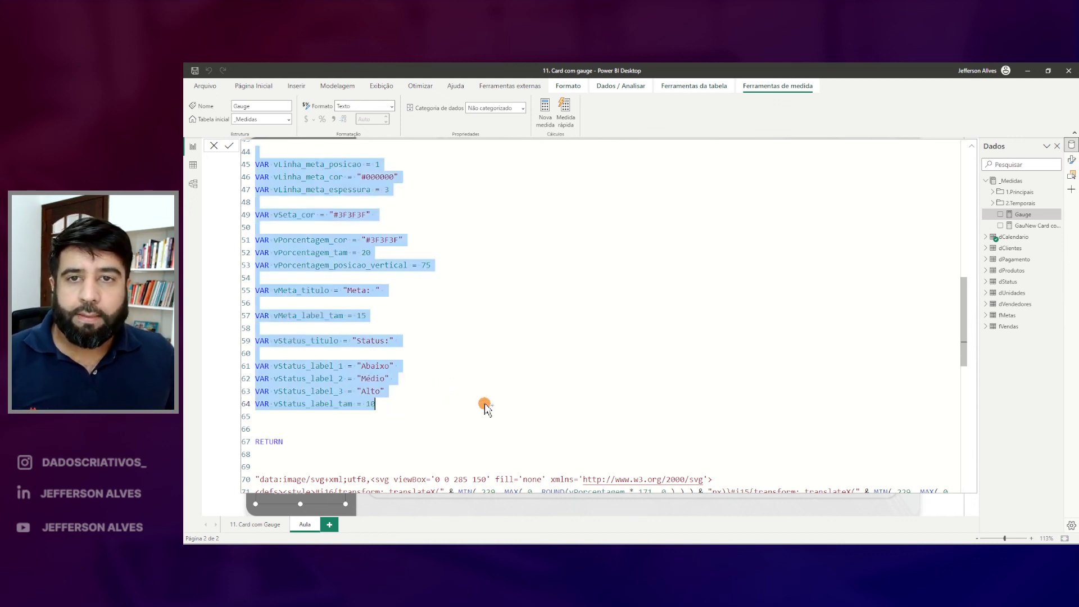
pyautogui.press('Return')
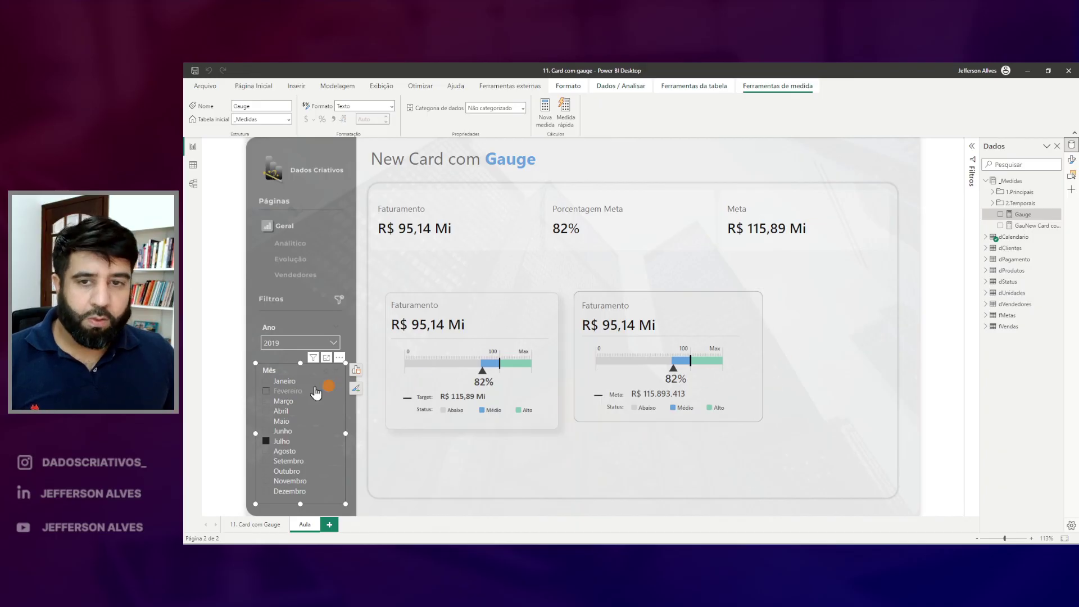
# - Filter the page by several different months in the Mês slicer to compare the two gauge cards
pyautogui.click(284, 427)
pyautogui.click(287, 453)
pyautogui.click(298, 478)
pyautogui.click(281, 441)
pyautogui.click(297, 401)
pyautogui.click(298, 422)
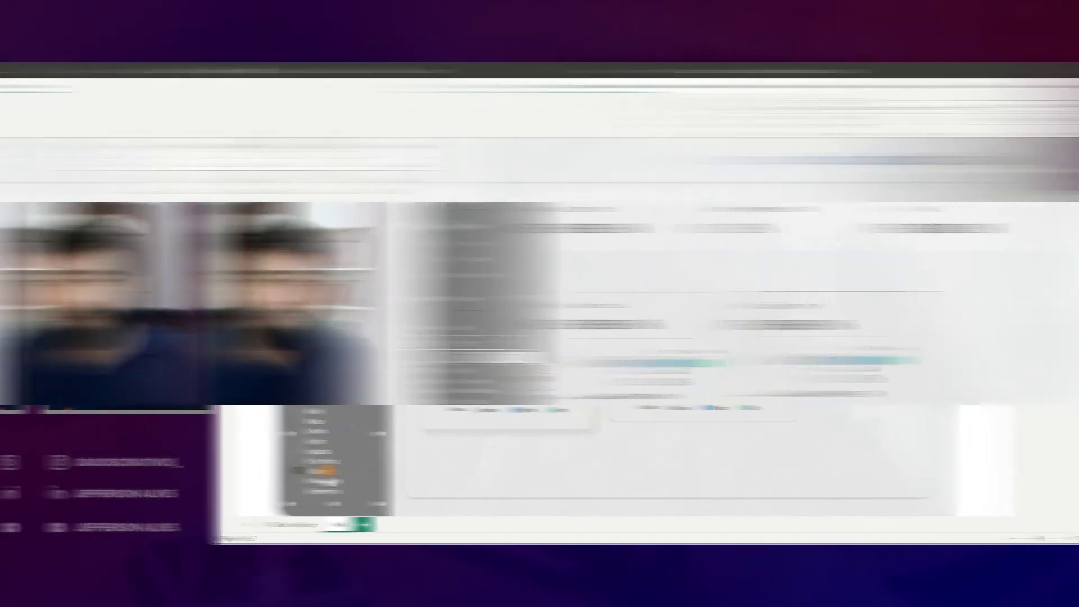